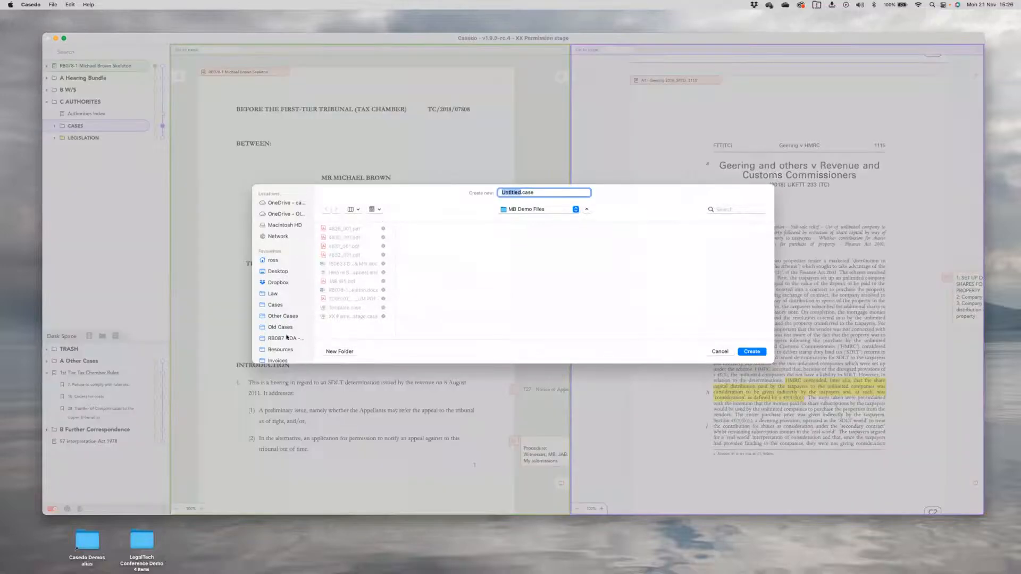
Step: Create a new case named Bar Webinar 22 in a new folder "bar webinar 22" inside CASEDO > Casedo Demos
scroll(286, 330, "down", 3)
scroll(293, 332, "down", 1)
left_click(279, 298)
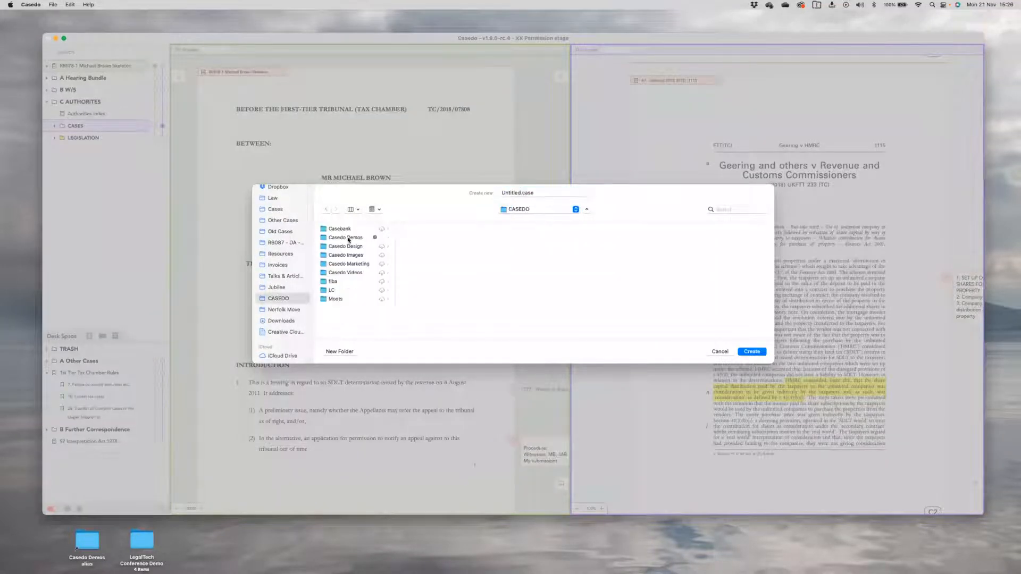
left_click(348, 239)
left_click(346, 355)
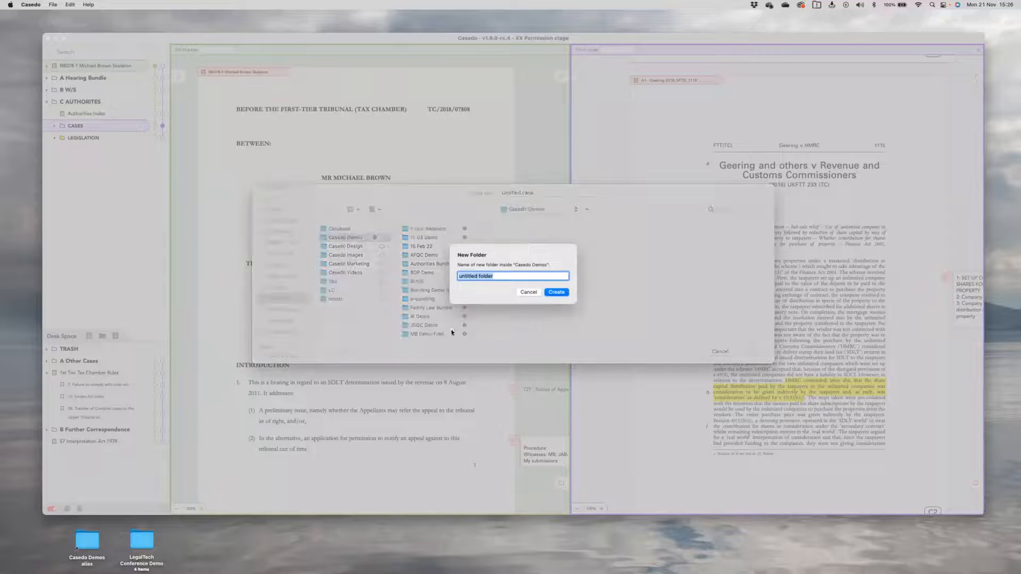
type("bar webinar 322")
key("Return")
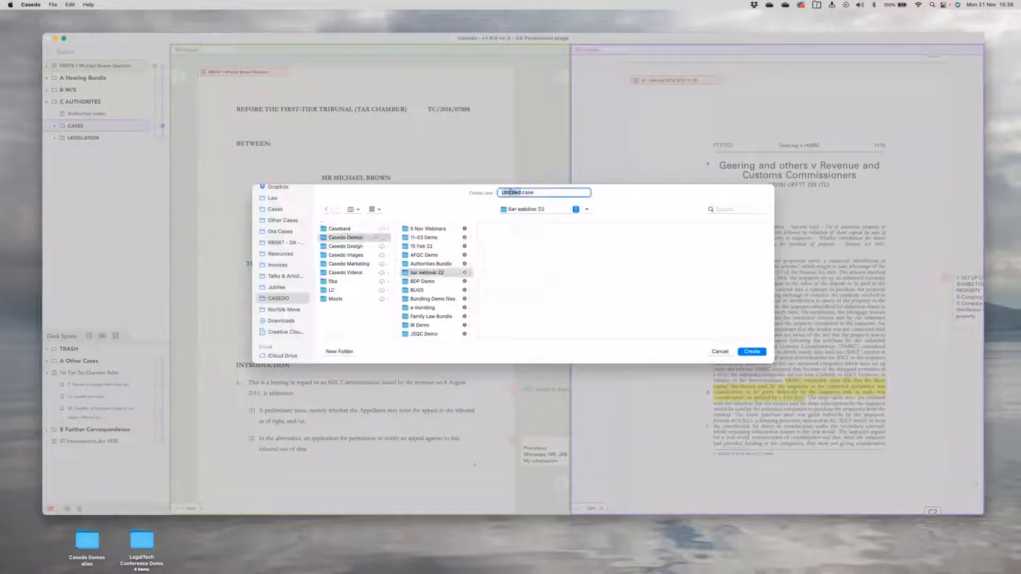
type("Bar Webinar 22")
key("Return")
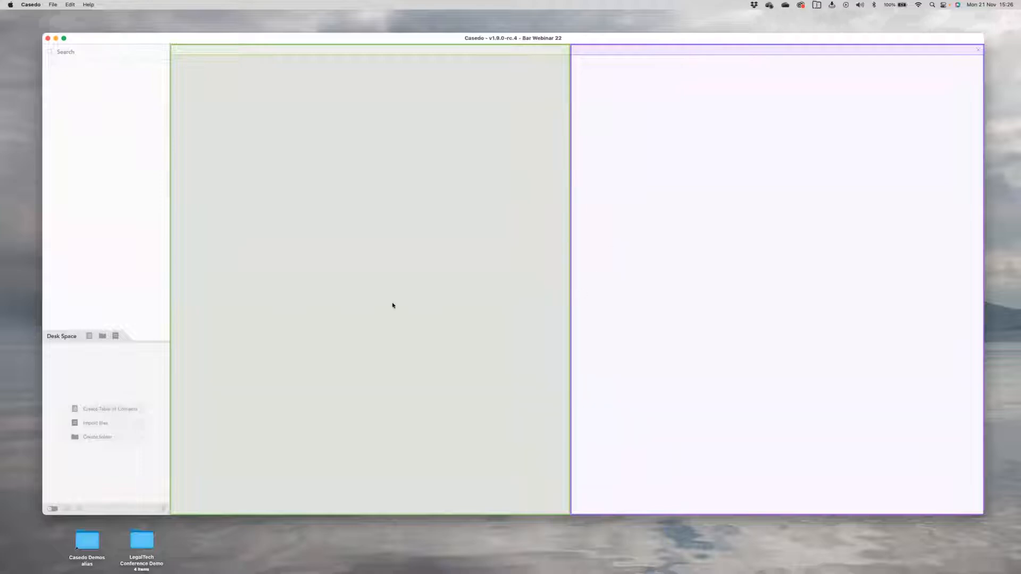
Step: Reduce the height of the Desk Space section slightly and nudge the case window a little
left_click_drag(151, 342, 151, 384)
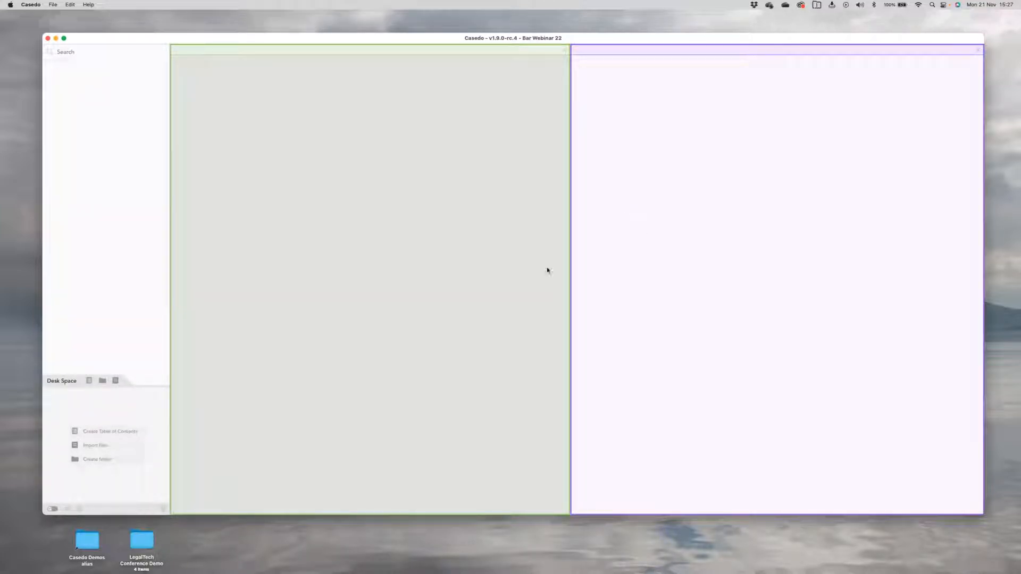
mouse_move(378, 37)
left_mouse_down()
mouse_move(399, 39)
mouse_move(388, 43)
left_mouse_up()
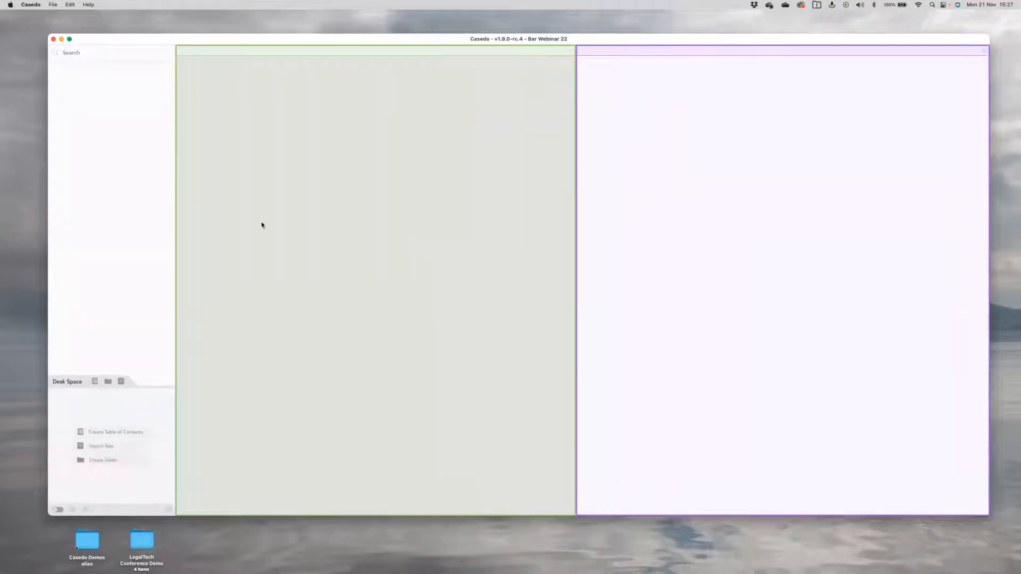
mouse_move(155, 388)
left_mouse_down()
mouse_move(155, 351)
mouse_move(155, 374)
left_mouse_up()
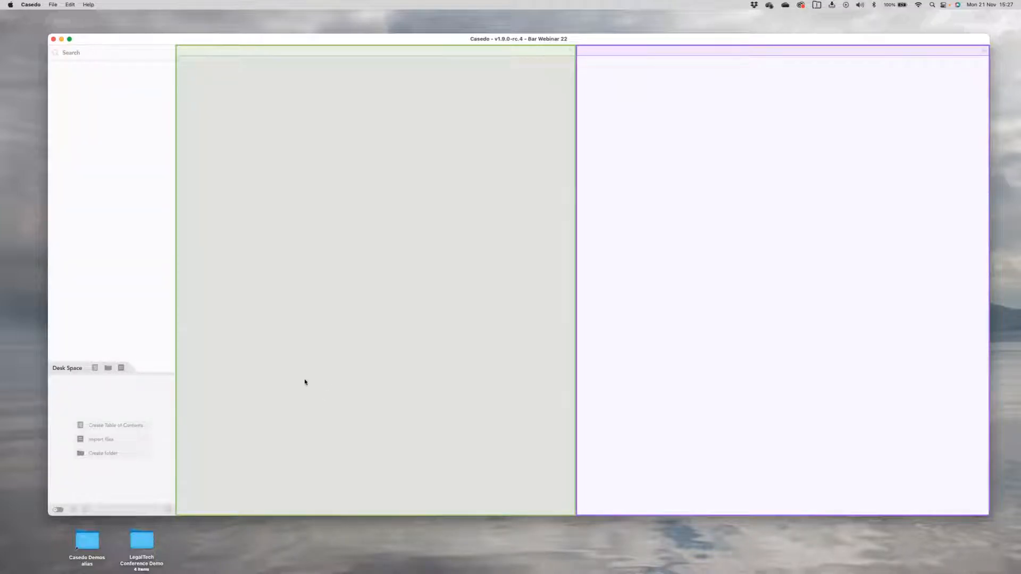
Step: Import the "New Advice required" email from Casedo Demos > New advice Webinar into the Desk Space
left_click(122, 368)
left_click(523, 200)
left_click(532, 207)
scroll(382, 311, "down", 5)
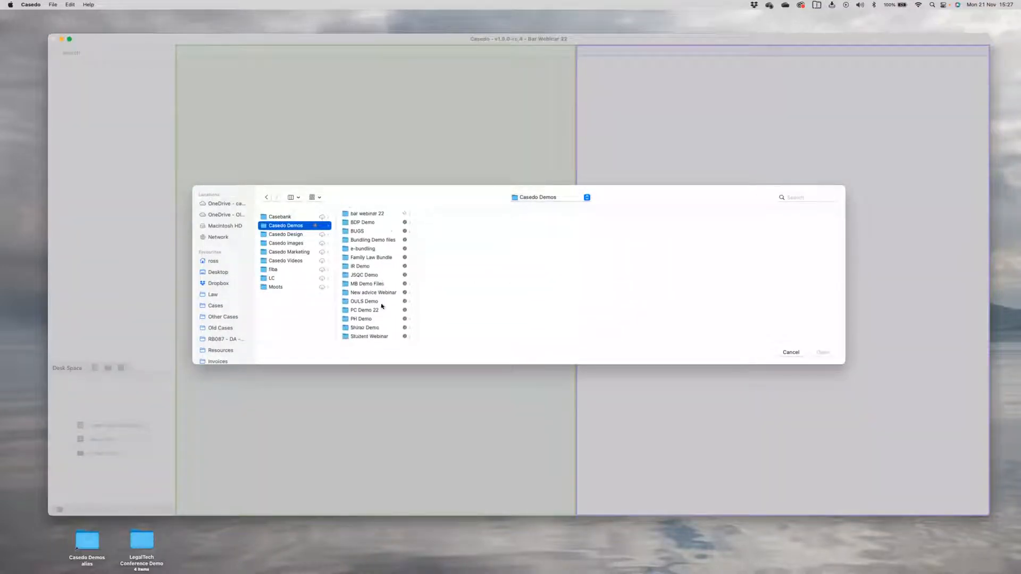
left_click(383, 293)
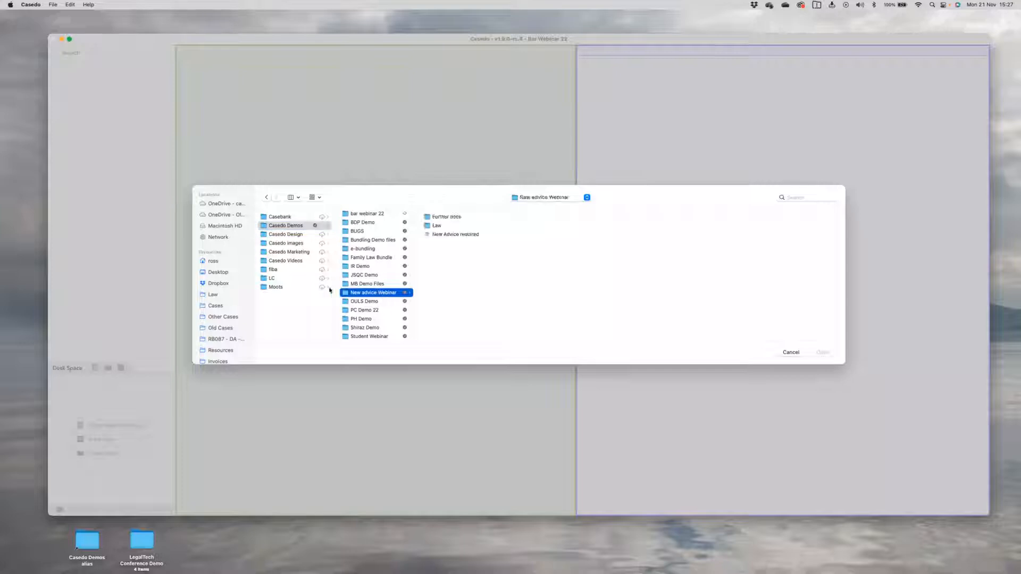
left_click(450, 236)
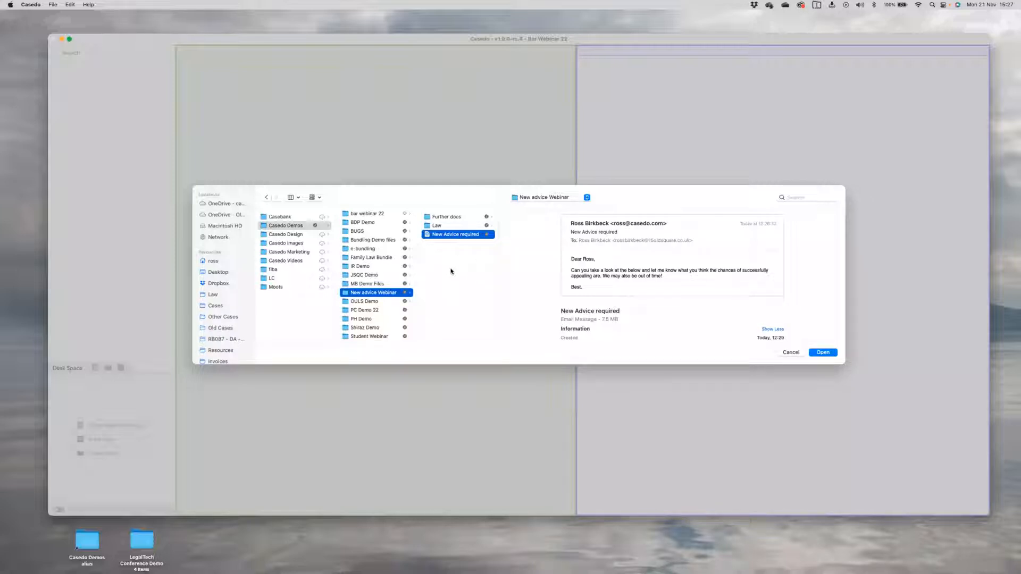
left_click(825, 353)
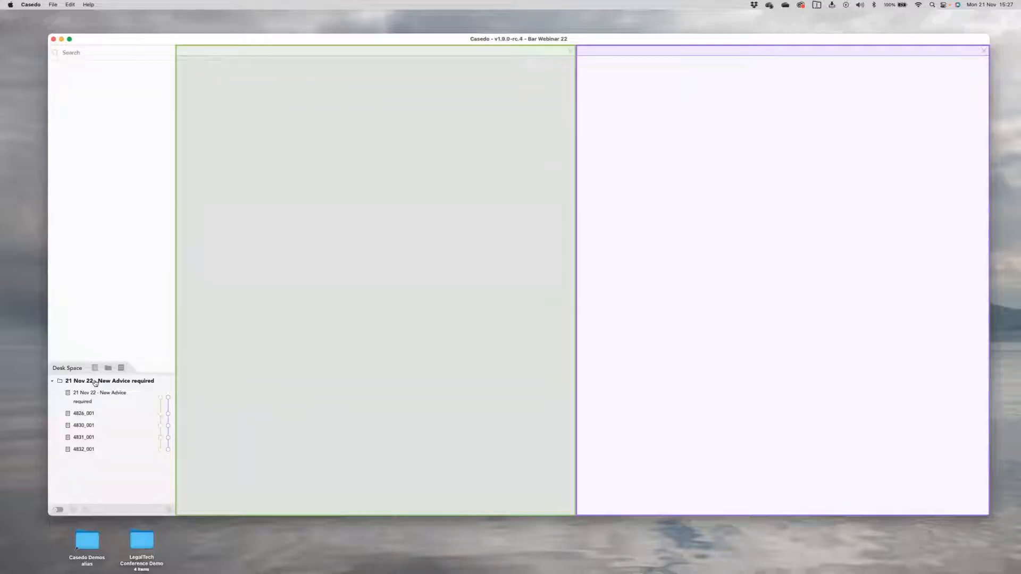
Step: Open the "21 Nov 22 - New Advice required" email in the green viewer
left_click(162, 400)
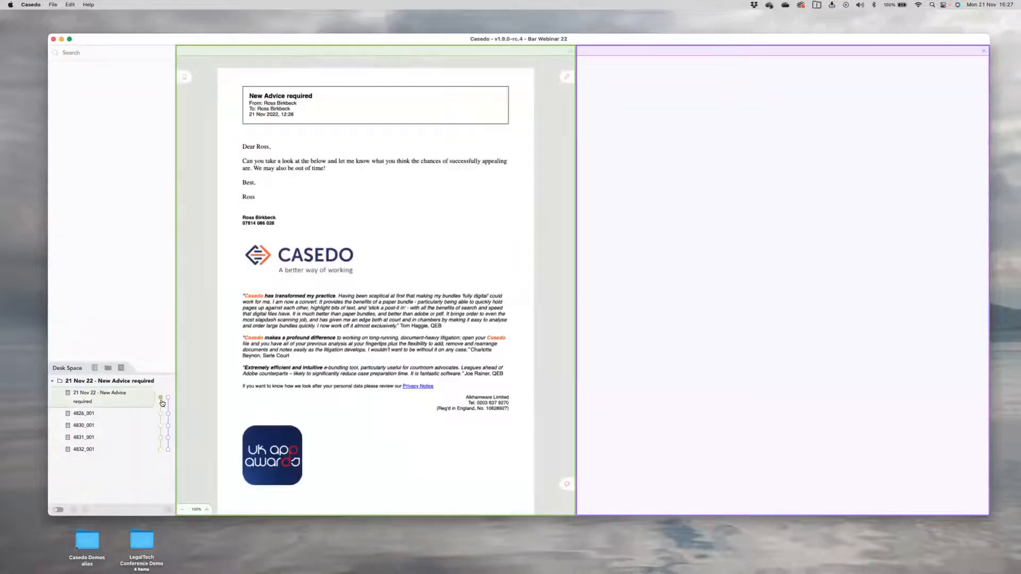
left_click_drag(247, 148, 312, 203)
left_click(353, 211)
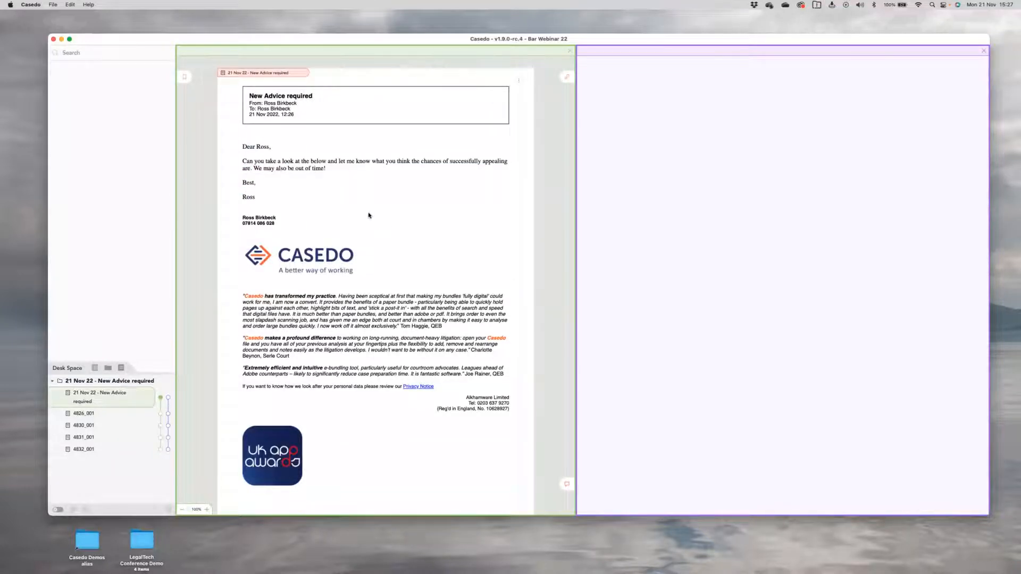
Step: Highlight the words "look at the below" in the email in yellow
left_click_drag(282, 161, 330, 161)
left_click(274, 150)
Step: Highlight "hances of successfully appealing" in green and "We may also be out of time!" in pink in the email
left_click_drag(423, 161, 507, 162)
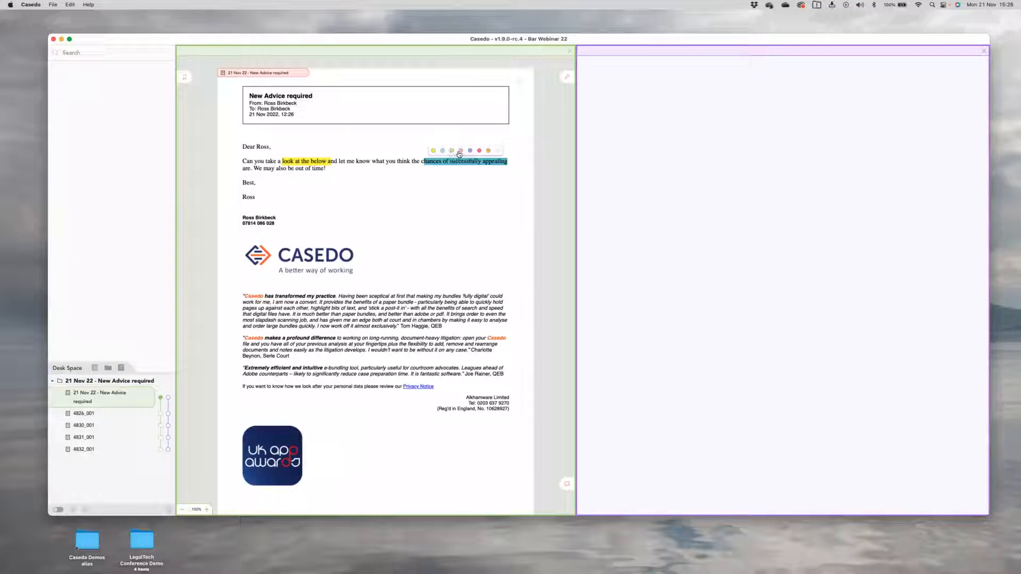
left_click(460, 150)
left_click_drag(253, 169, 326, 169)
left_click(285, 158)
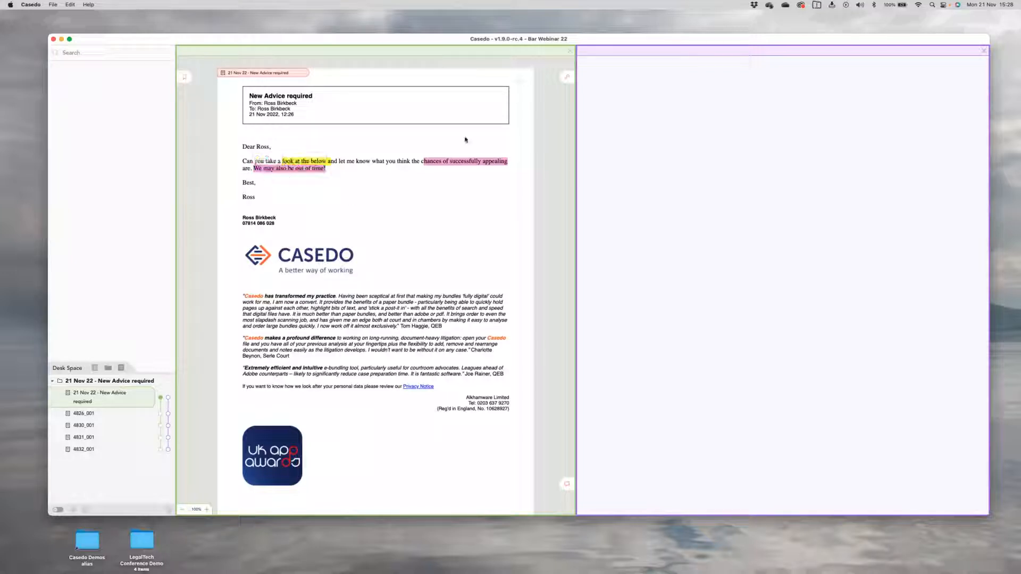
left_click(462, 162)
left_click(433, 152)
Step: Remove the yellow highlight from "look at the below" in the email
left_click(318, 165)
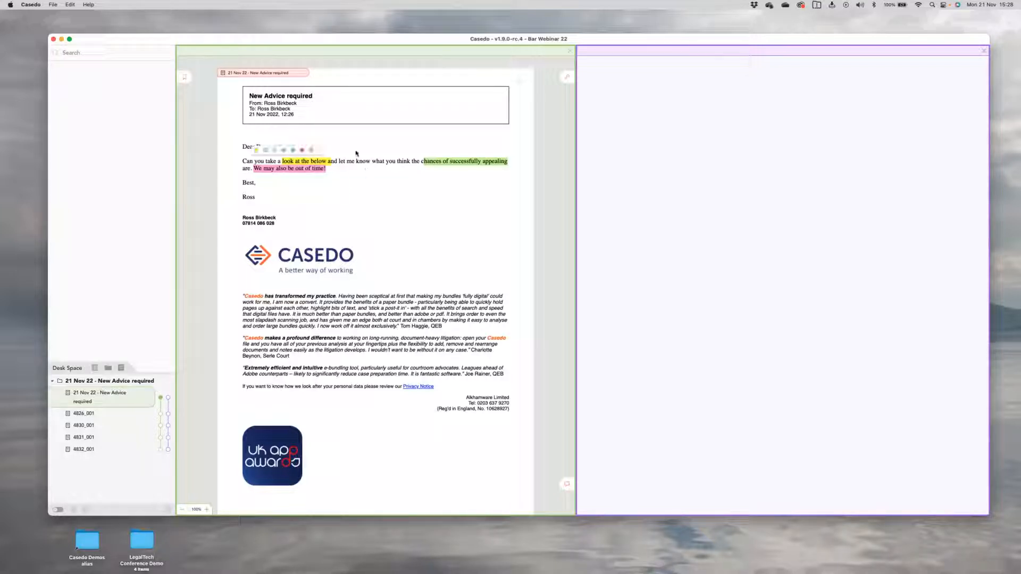
left_click(321, 152)
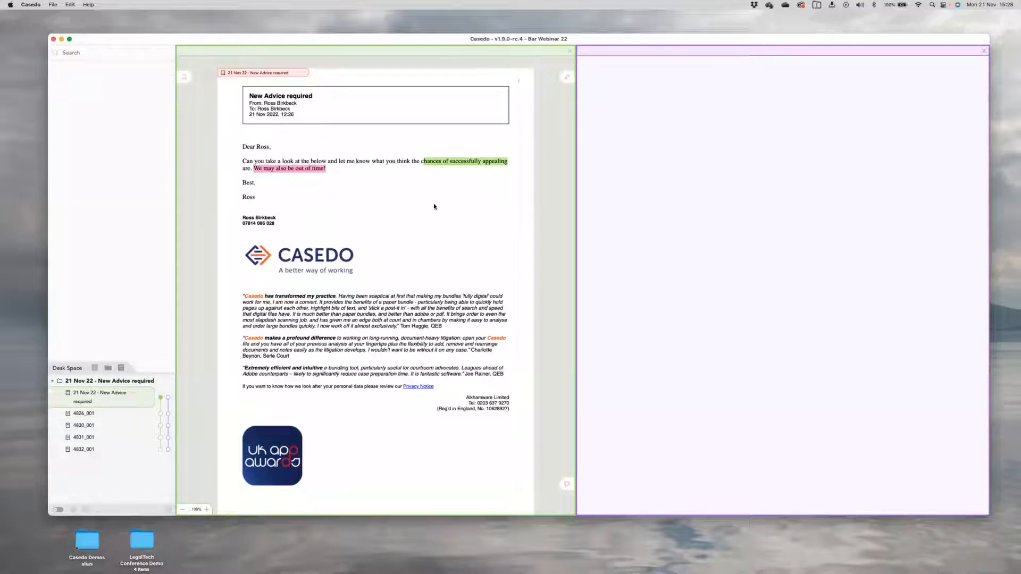
left_click_drag(283, 162, 326, 162)
left_click(355, 208)
Step: Look through the email and the attached documents that follow it, ending on the first page of 4826_001
scroll(351, 243, "down", 3)
scroll(351, 243, "up", 3)
scroll(256, 410, "down", 20)
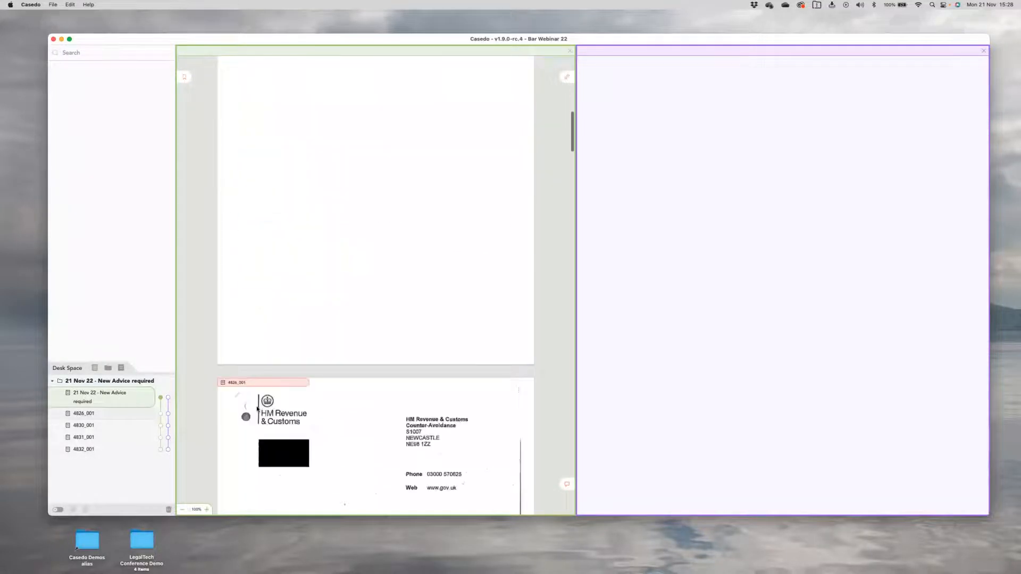
scroll(257, 409, "down", 10)
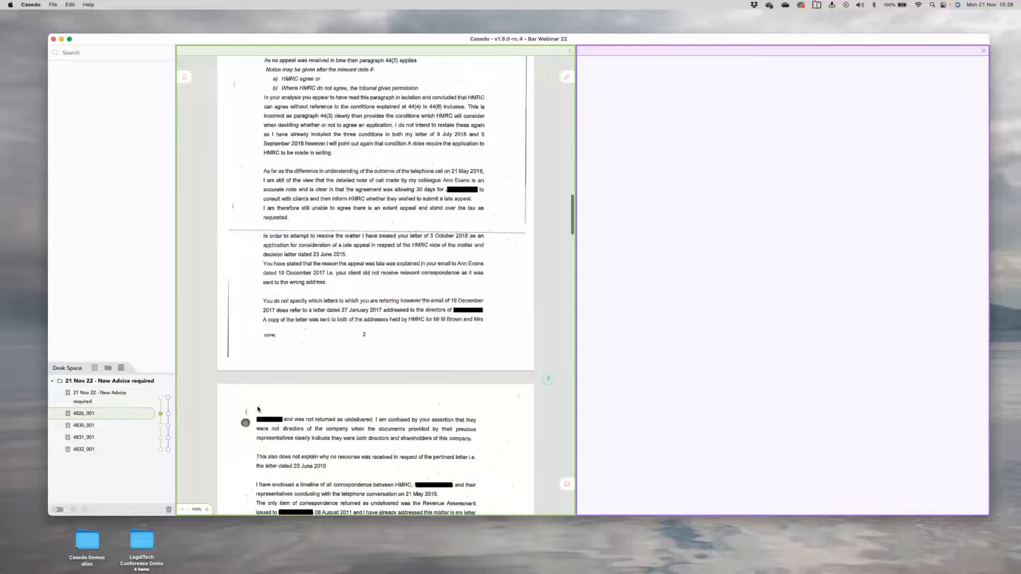
scroll(258, 409, "down", 20)
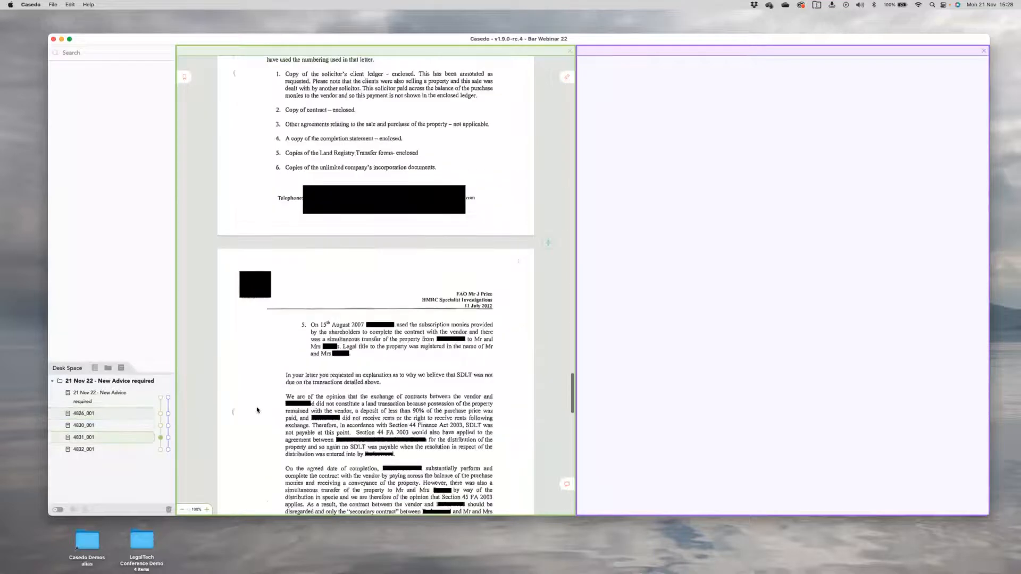
scroll(257, 409, "up", 20)
scroll(257, 408, "up", 15)
scroll(257, 409, "down", 10)
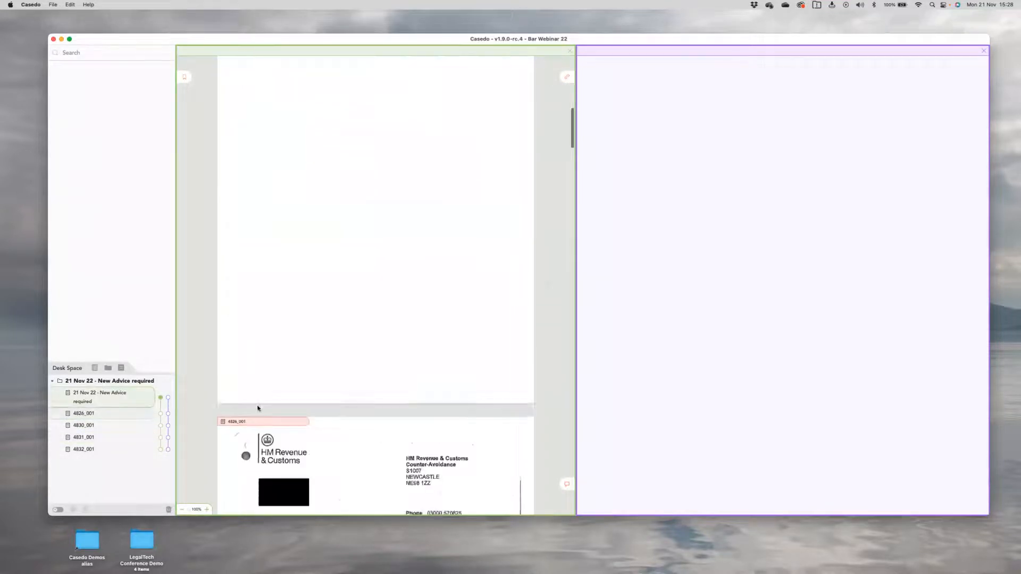
scroll(272, 409, "down", 5)
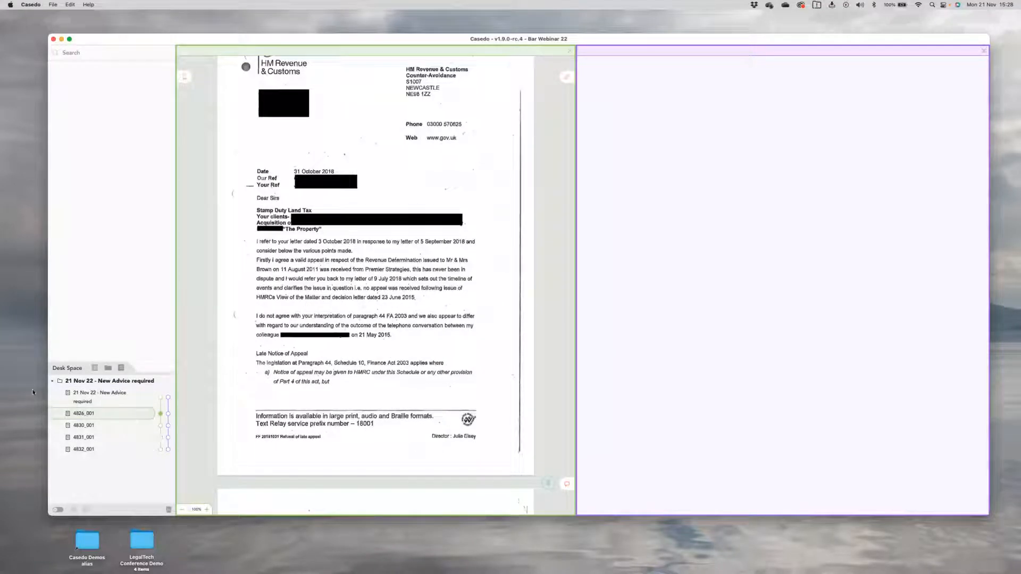
Step: Move the "21 Nov 22 - New Advice required" folder from the Desk Space to the main bundle area and shrink the Desk Space section
left_click_drag(117, 382, 121, 213)
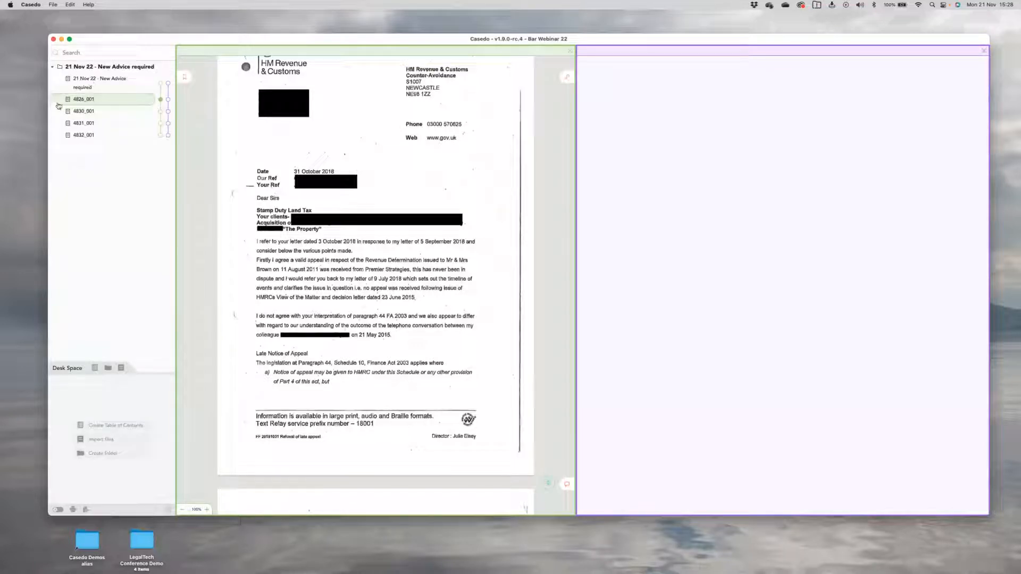
left_click_drag(174, 280, 118, 234)
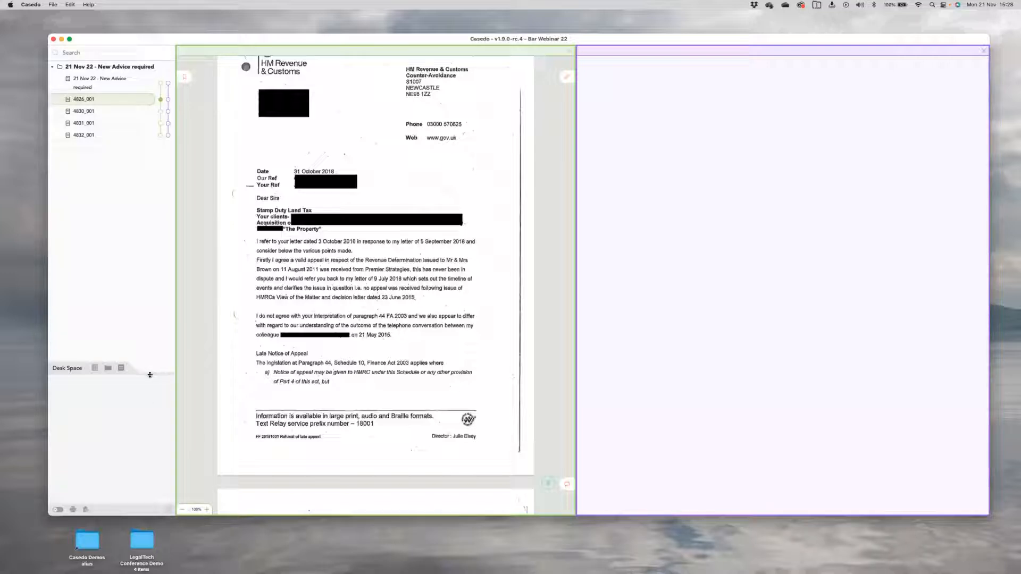
mouse_move(153, 372)
left_mouse_down()
mouse_move(153, 390)
mouse_move(153, 380)
left_mouse_up()
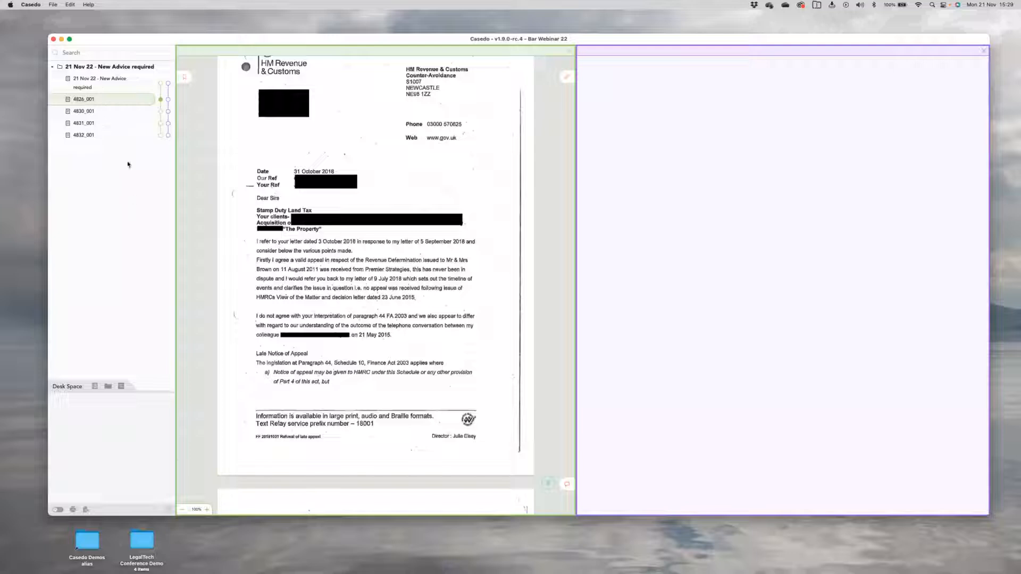
left_click_drag(138, 392, 137, 362)
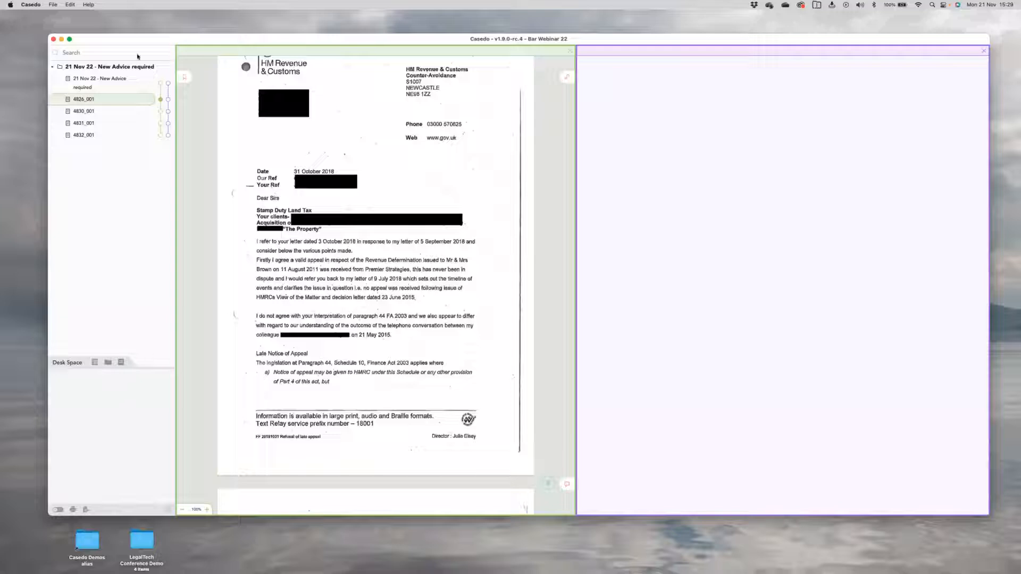
left_click_drag(146, 369, 149, 404)
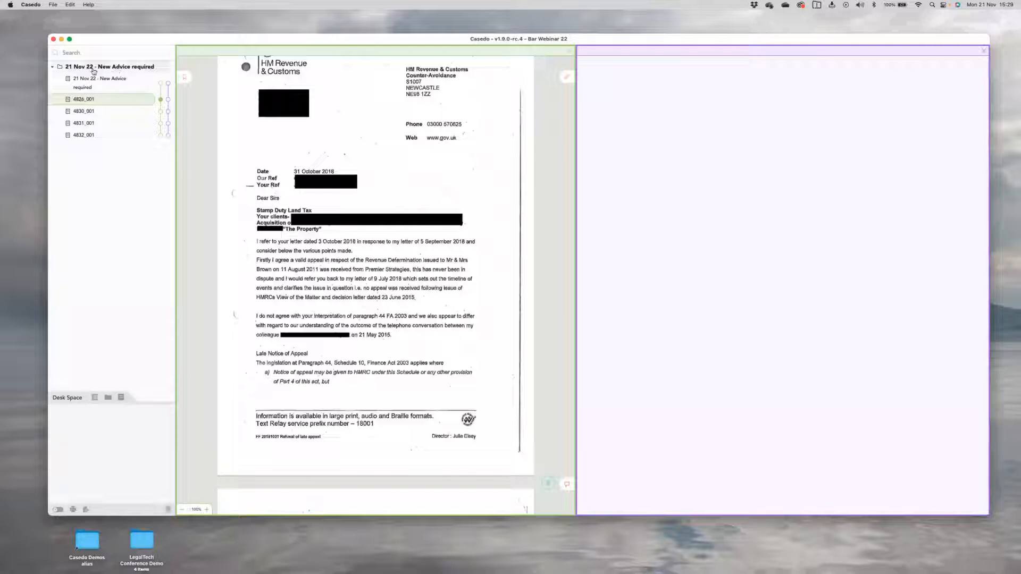
Step: Rename the "21 Nov 22 - New Advice required" folder as "21 Nov 22 - INSTRUCTIONS"
double_click(123, 68)
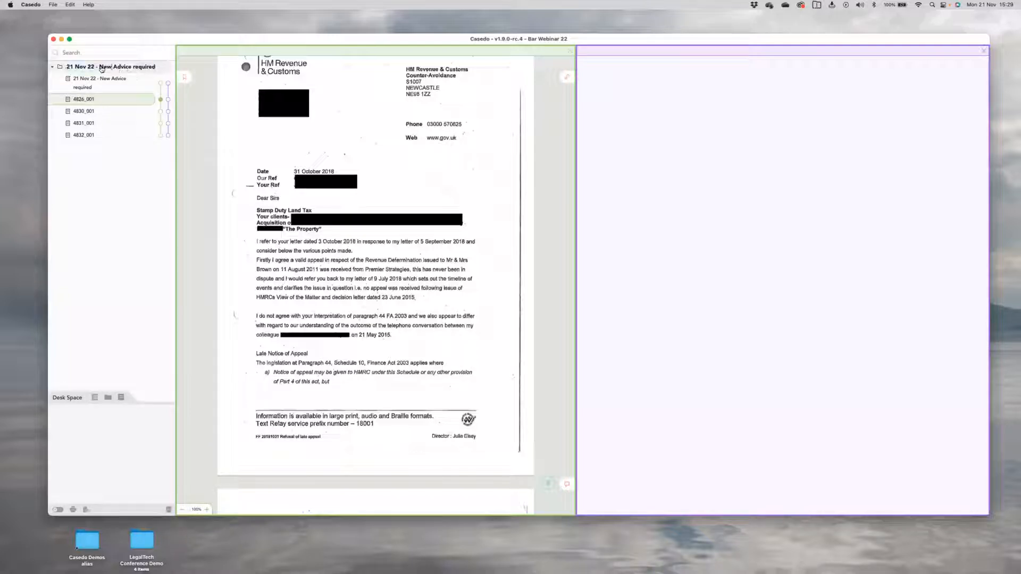
left_click_drag(99, 67, 166, 70)
type("Nov 22 - INSTRUCTIONS")
key("Return")
Step: Show the start of 4826_001 in the green viewer and examine the letter's date, subject and contents
left_click(160, 99)
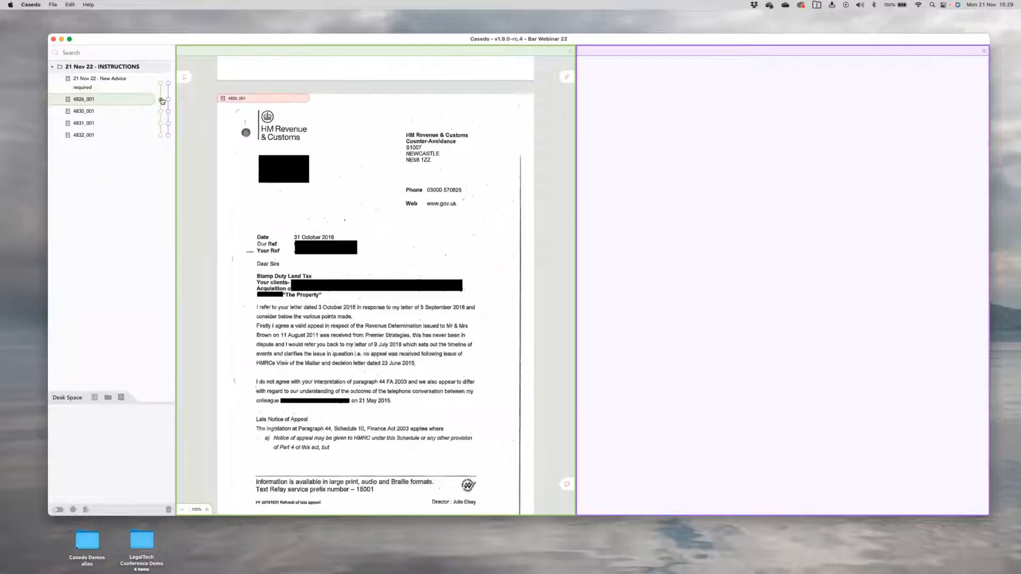
scroll(436, 378, "down", 4)
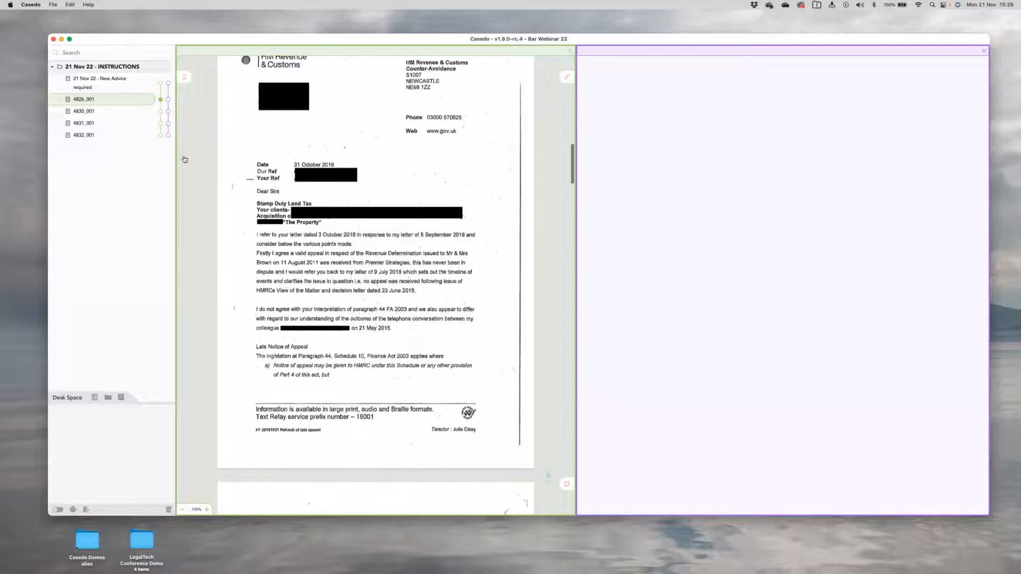
scroll(436, 378, "up", 2)
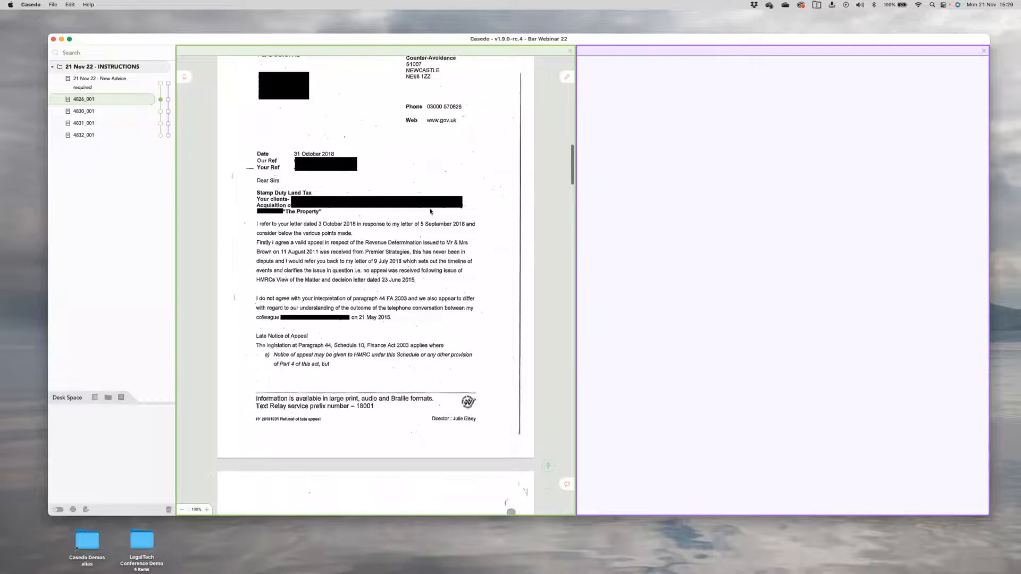
scroll(430, 211, "up", 2)
scroll(368, 308, "down", 15)
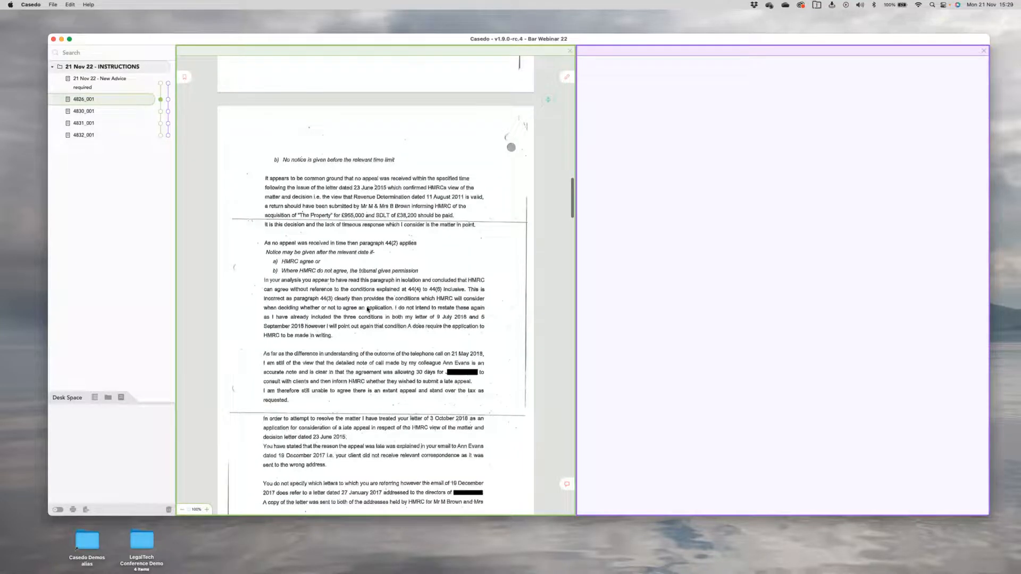
scroll(368, 308, "down", 20)
scroll(369, 308, "up", 20)
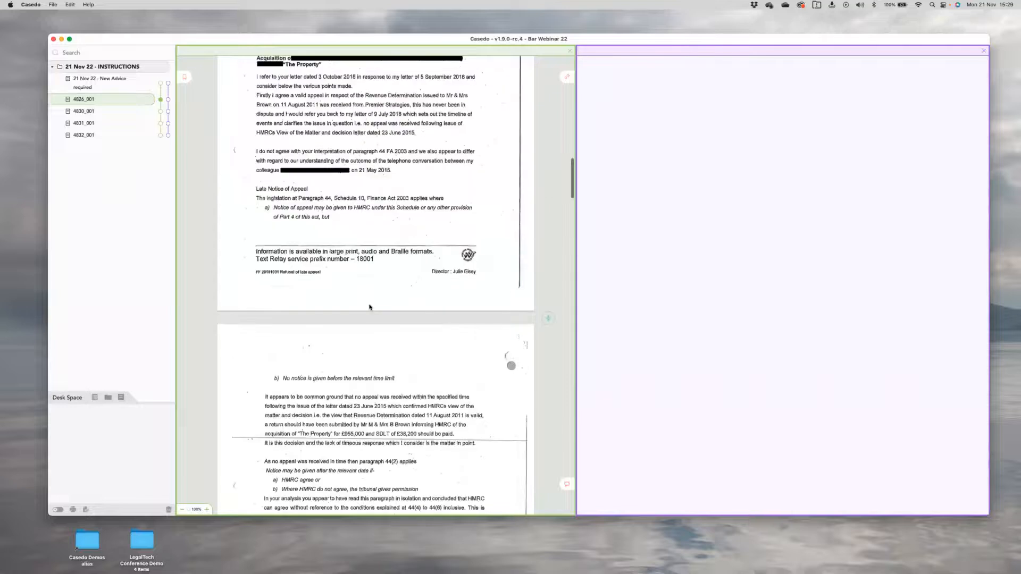
scroll(332, 249, "up", 6)
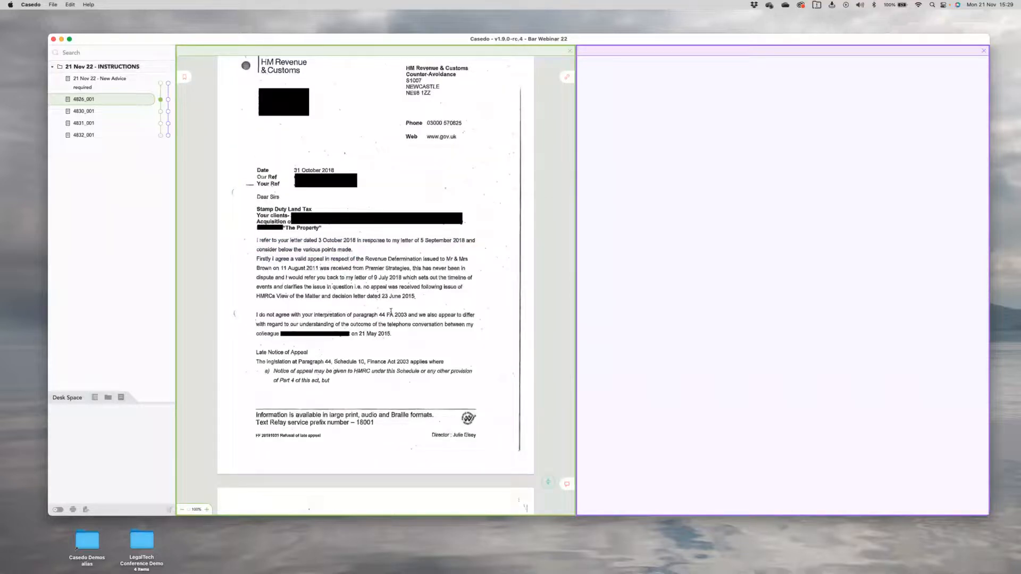
Step: Rename the document 4826_001 as "31 Oct 18 - HMRC to Client"
left_click(84, 99)
scroll(386, 237, "up", 1)
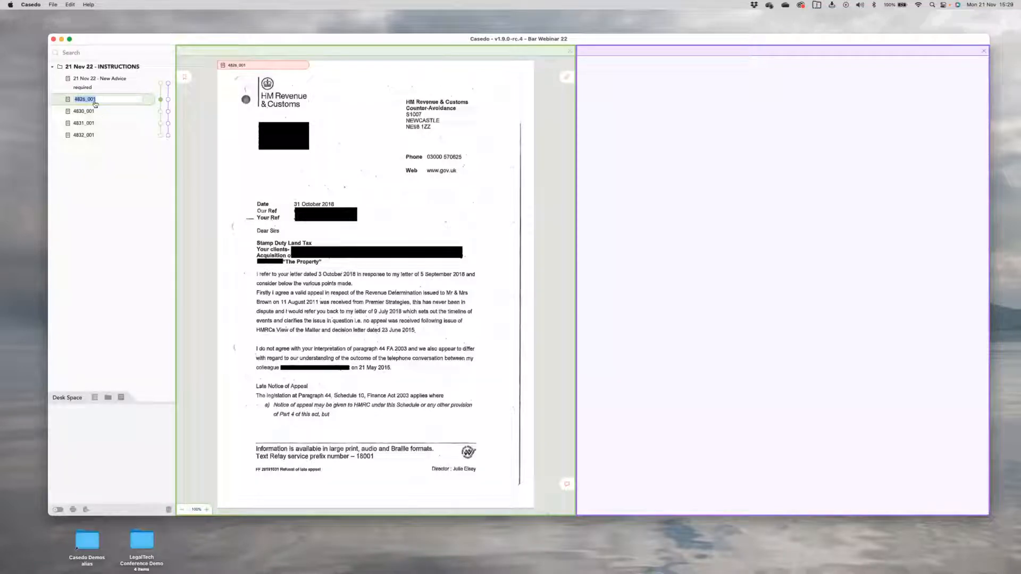
type("312 Oct 18 - JHMRC to Client")
left_click(75, 99)
key("Delete")
key("Delete")
type("2")
key("Return")
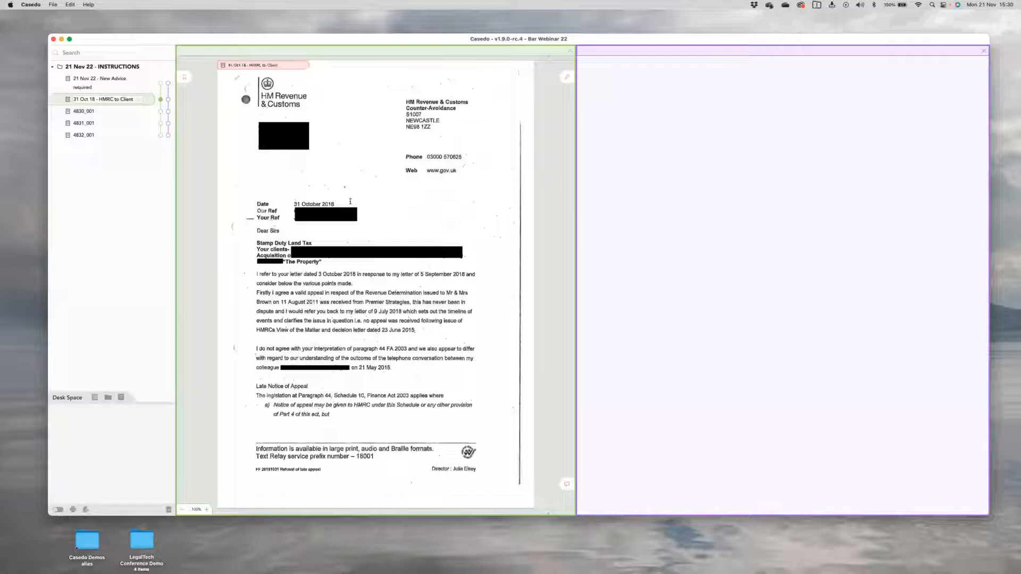
Step: Highlight "Firstly I agree a valid appeal in respect of the Revenue Determination" in green in the HMRC letter
scroll(405, 352, "down", 3)
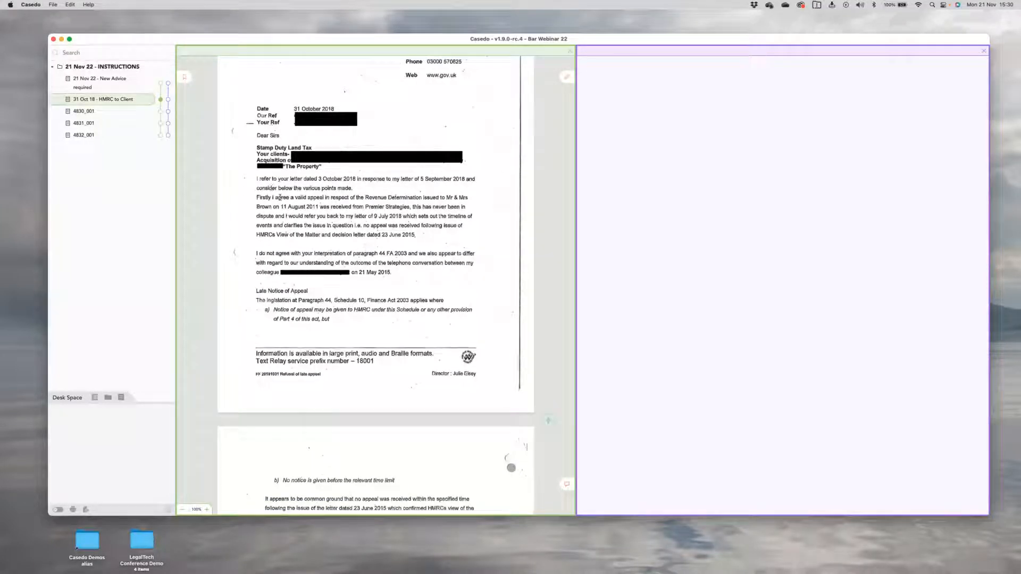
left_click_drag(262, 197, 426, 198)
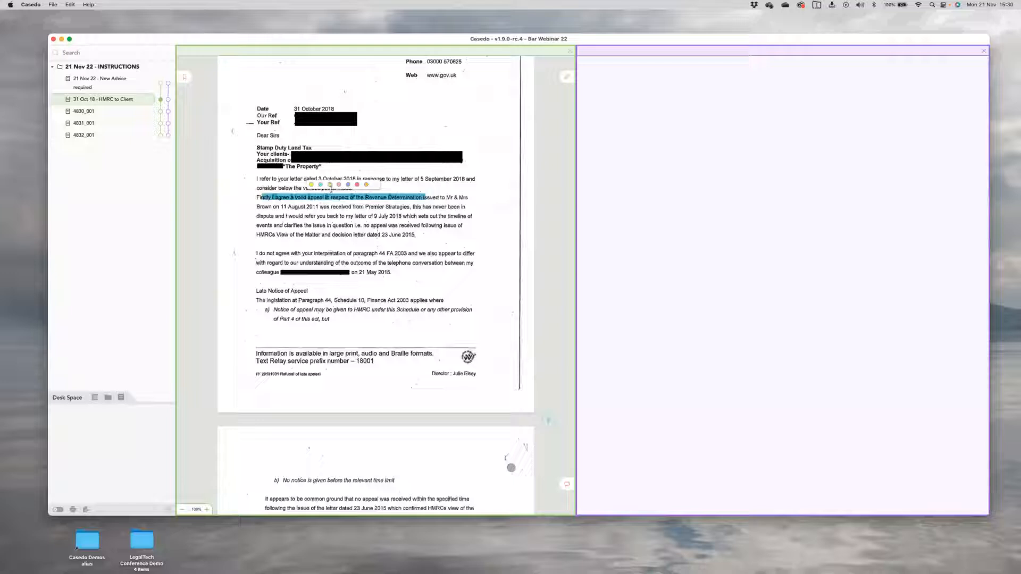
left_click(330, 187)
Step: Add a bookmark named "Agreement of valid appeal" just above the green-highlighted line of the HMRC letter
left_click(184, 77)
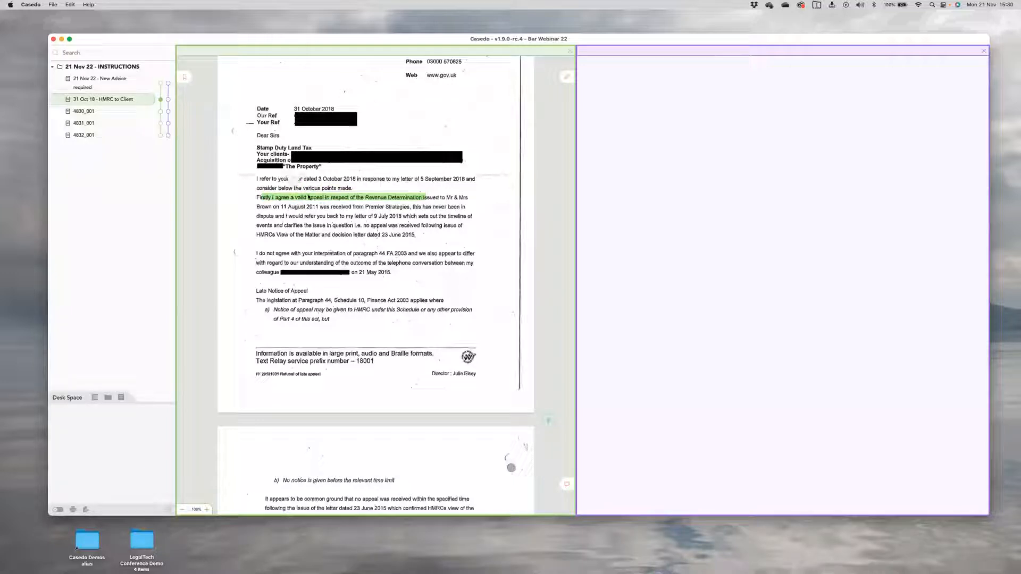
left_click(309, 190)
type("Ag")
type("ra")
key("BackSpace")
type("eement")
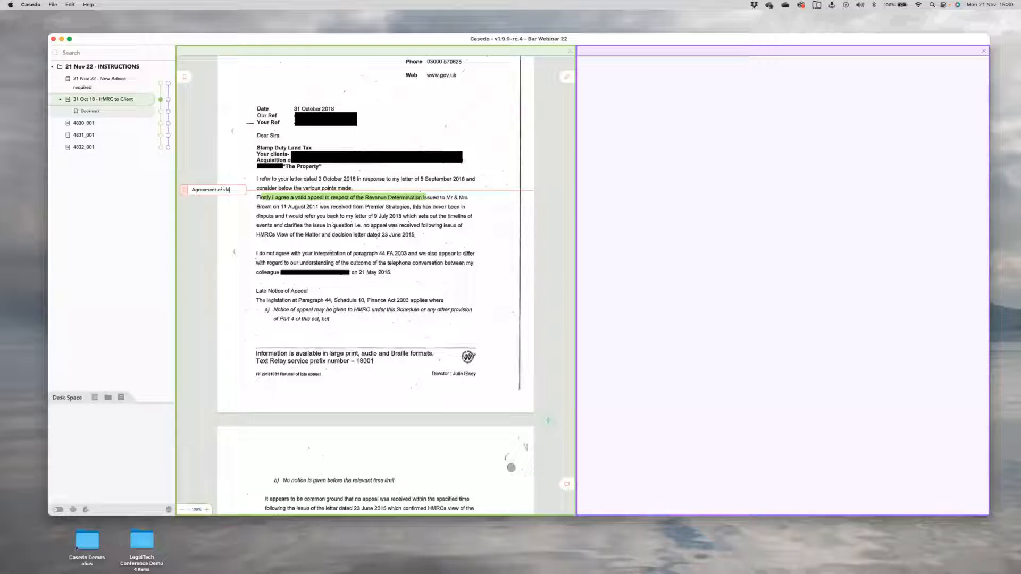
type(" of valid appeal")
Step: Look through the following pages of the HMRC letter and return to its bookmarked first page
scroll(345, 247, "up", 2)
scroll(343, 253, "down", 5)
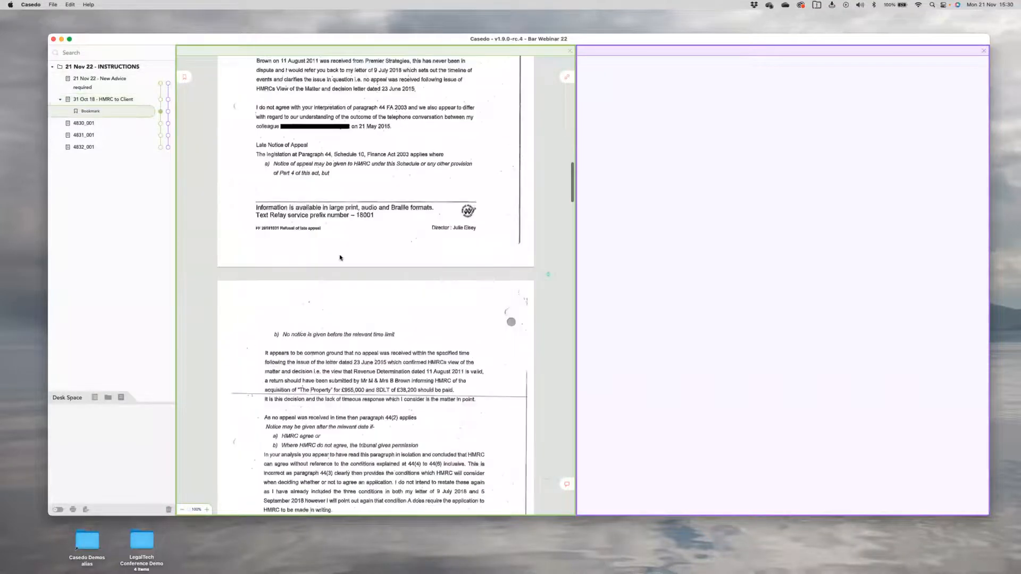
scroll(340, 255, "down", 12)
scroll(341, 254, "up", 10)
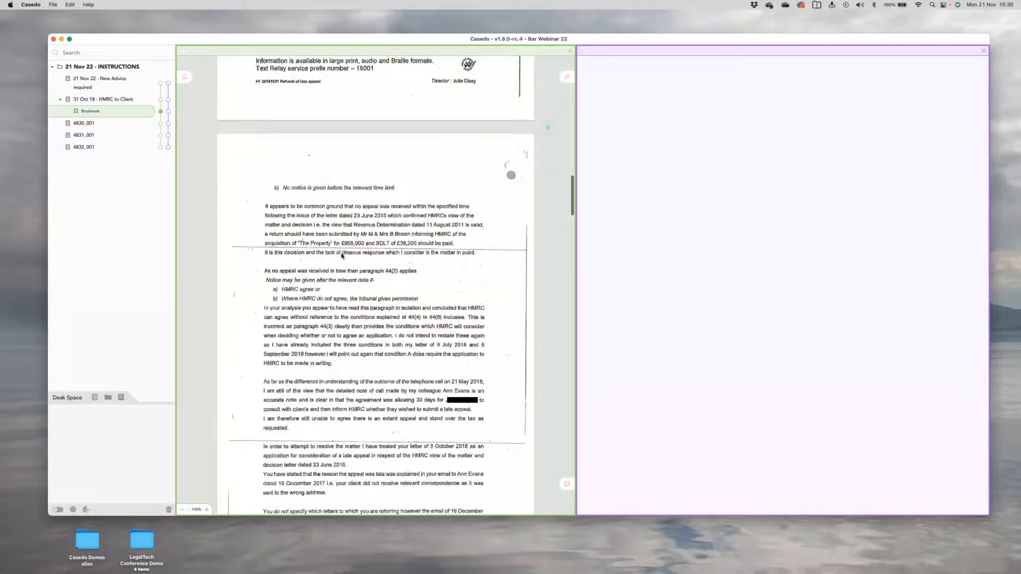
scroll(341, 255, "up", 10)
left_click(240, 355)
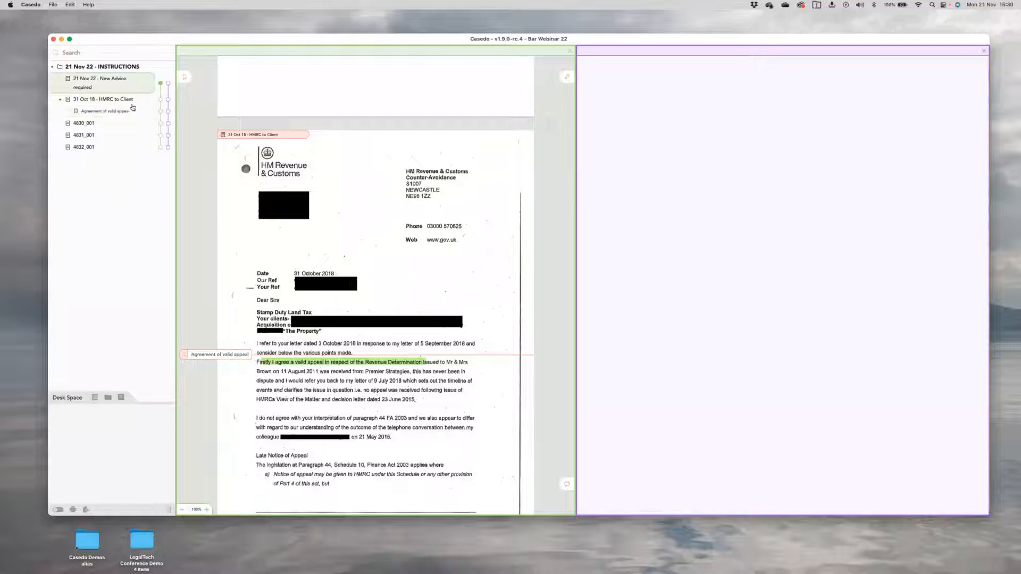
left_click(111, 98)
Step: Add a bookmark named "Counter Arguments" above the paragraph starting "I do not agree with your interpretation of paragraph 44 FA 2003"
scroll(302, 307, "down", 5)
scroll(303, 308, "down", 4)
scroll(312, 292, "up", 2)
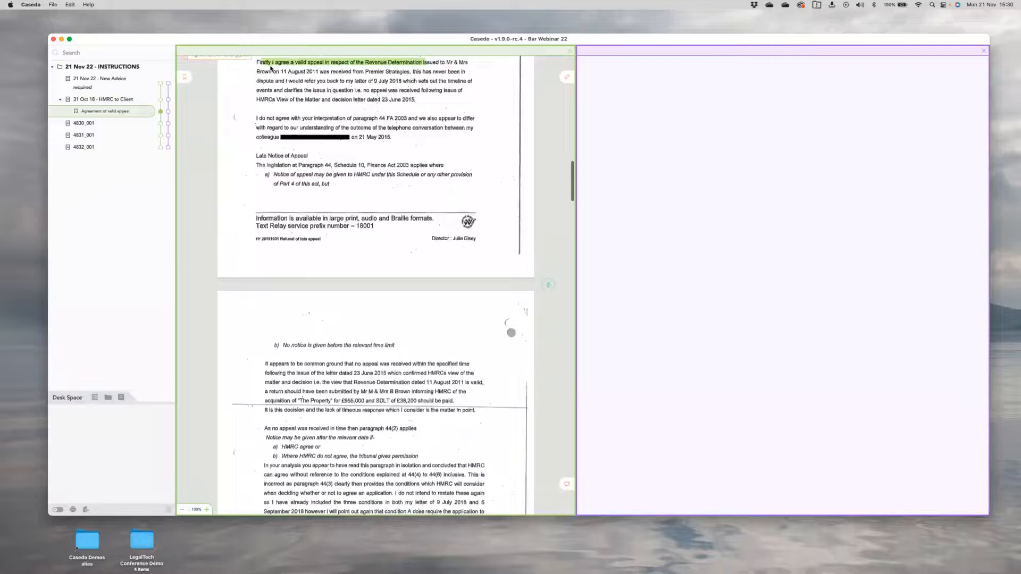
left_click_drag(185, 78, 272, 115)
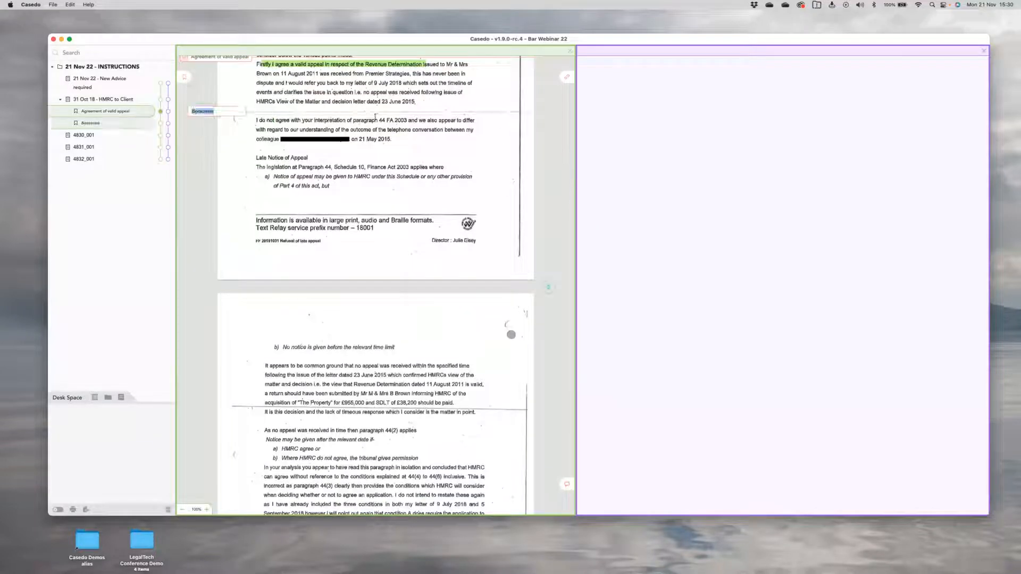
type("Countrer Arguments")
key("Return")
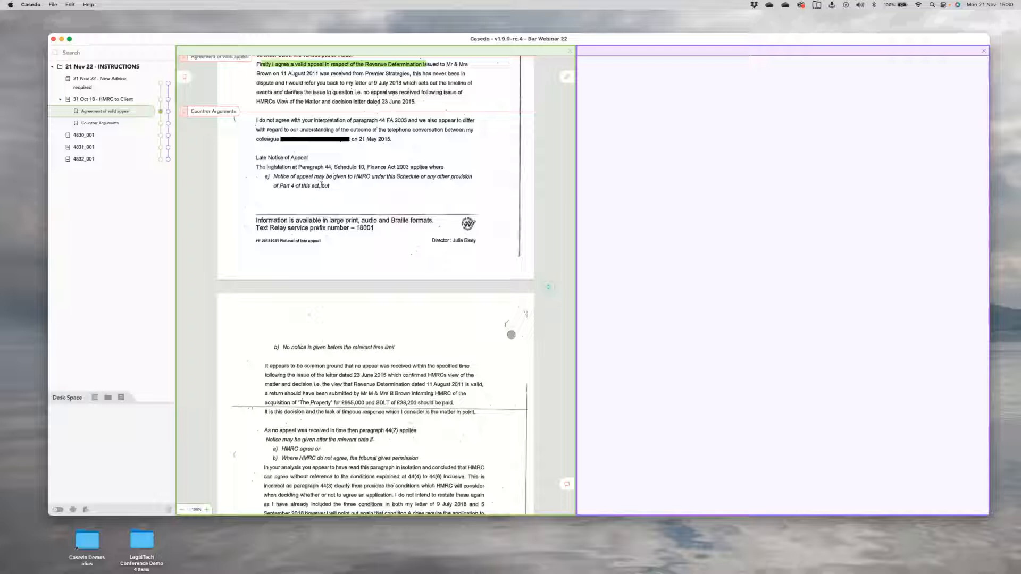
double_click(213, 113)
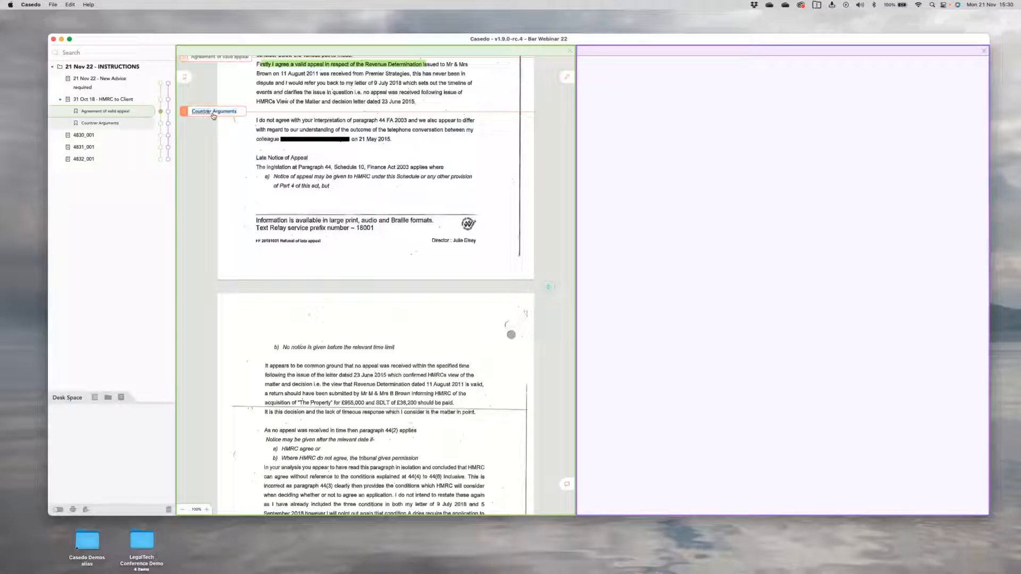
type("Counter Arguments")
key("Return")
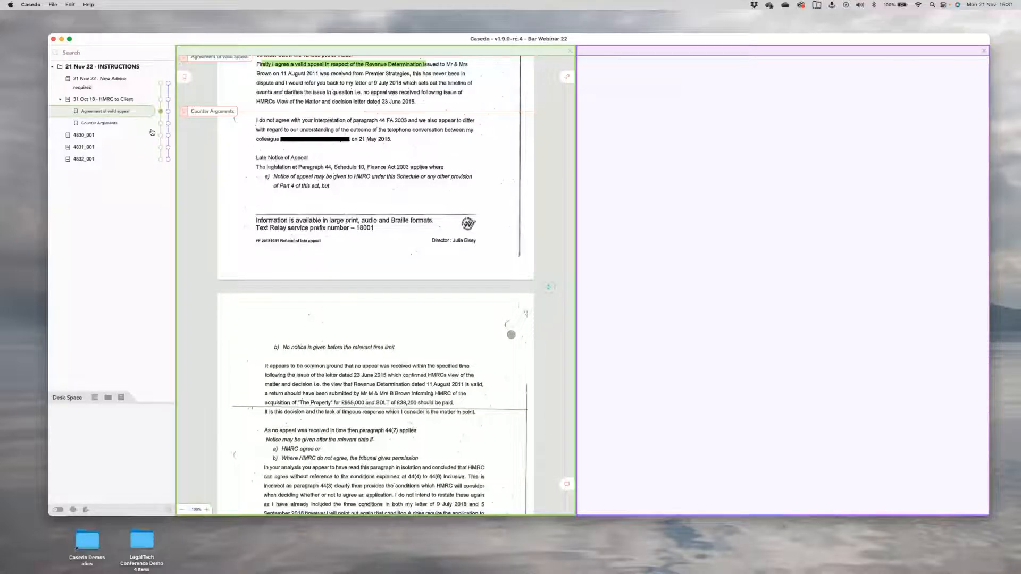
Step: Look through the remaining pages of the HMRC letter up to the start of 4830_001
scroll(272, 206, "down", 1)
scroll(271, 205, "up", 3)
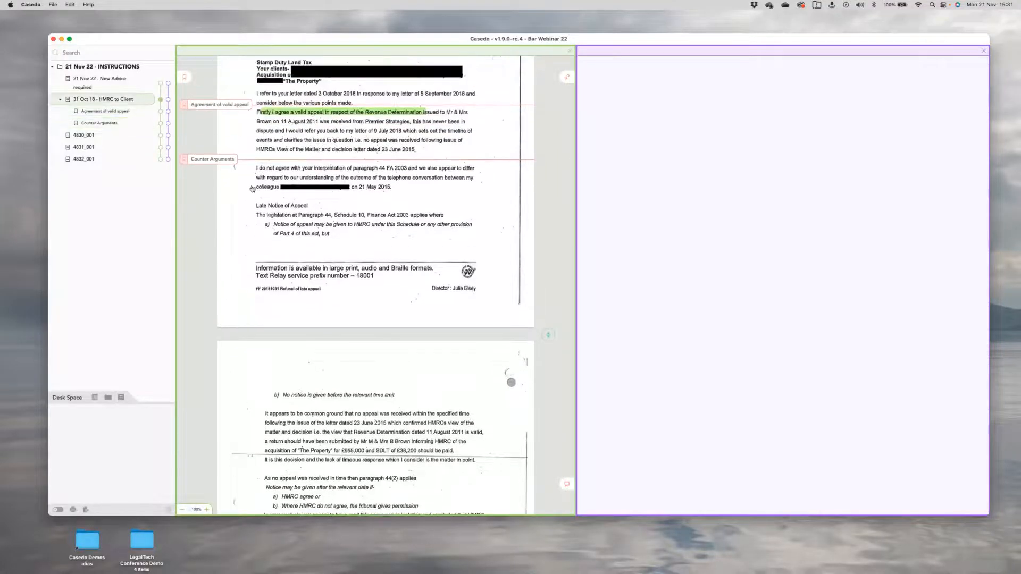
scroll(282, 236, "down", 5)
scroll(283, 236, "down", 4)
scroll(283, 239, "down", 15)
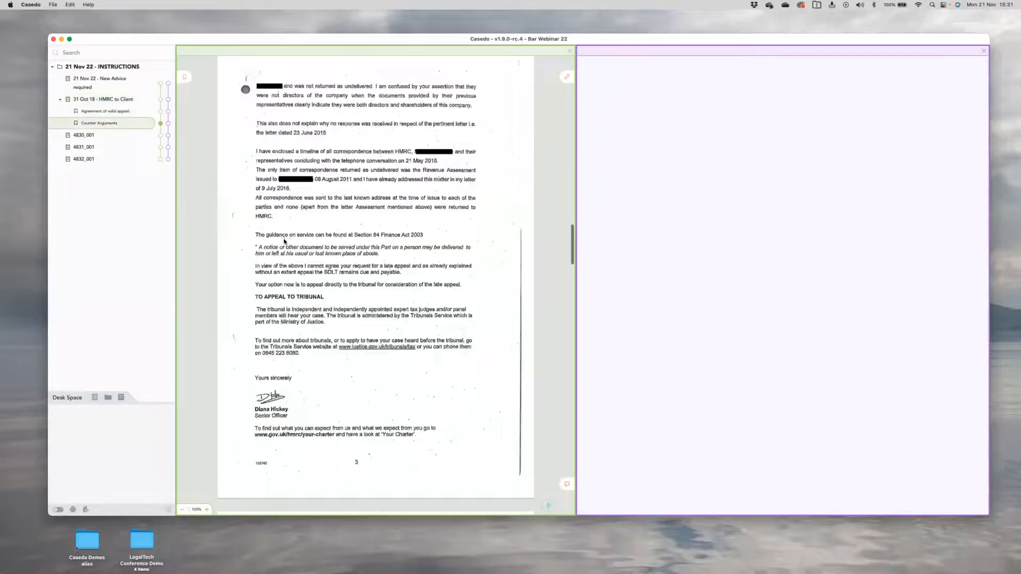
scroll(288, 260, "down", 1)
scroll(330, 189, "up", 2)
scroll(331, 190, "down", 15)
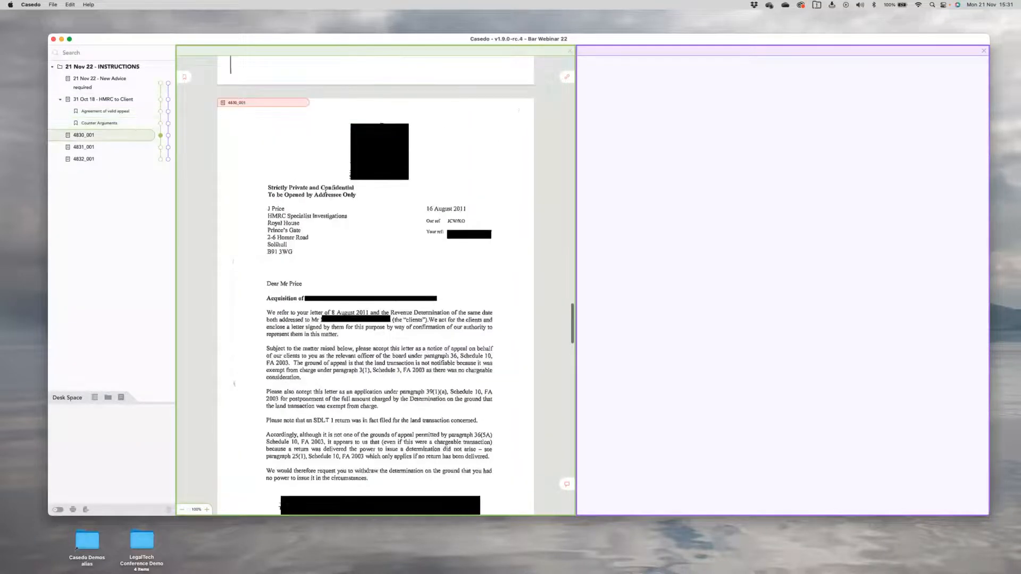
Step: Check the date and addressee of the letter in 4830_001 and rename the document as "16 Aug 11 - Client to HMRC"
scroll(325, 190, "down", 5)
scroll(329, 267, "up", 3)
scroll(331, 278, "down", 2)
scroll(331, 278, "up", 2)
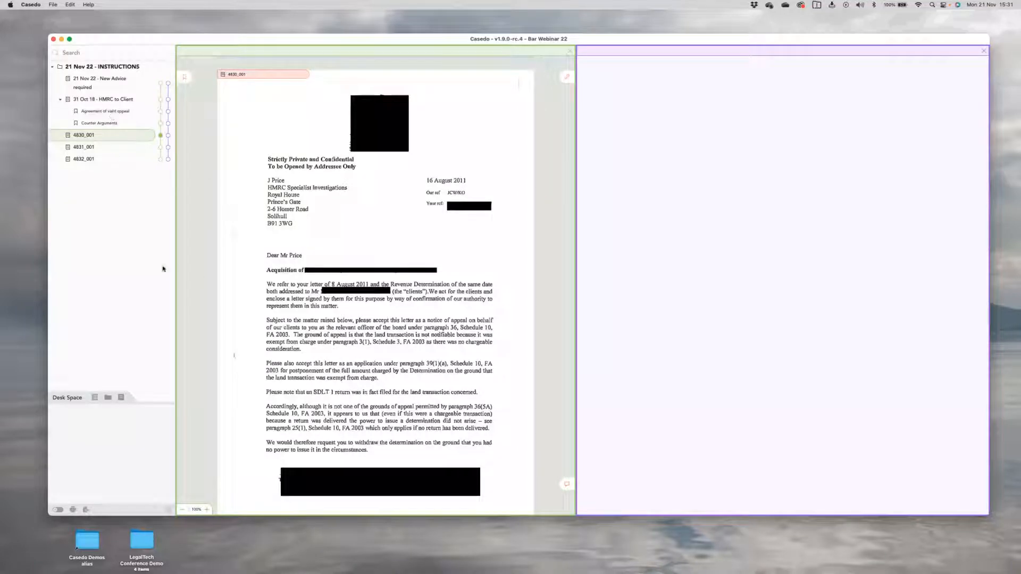
scroll(376, 388, "down", 2)
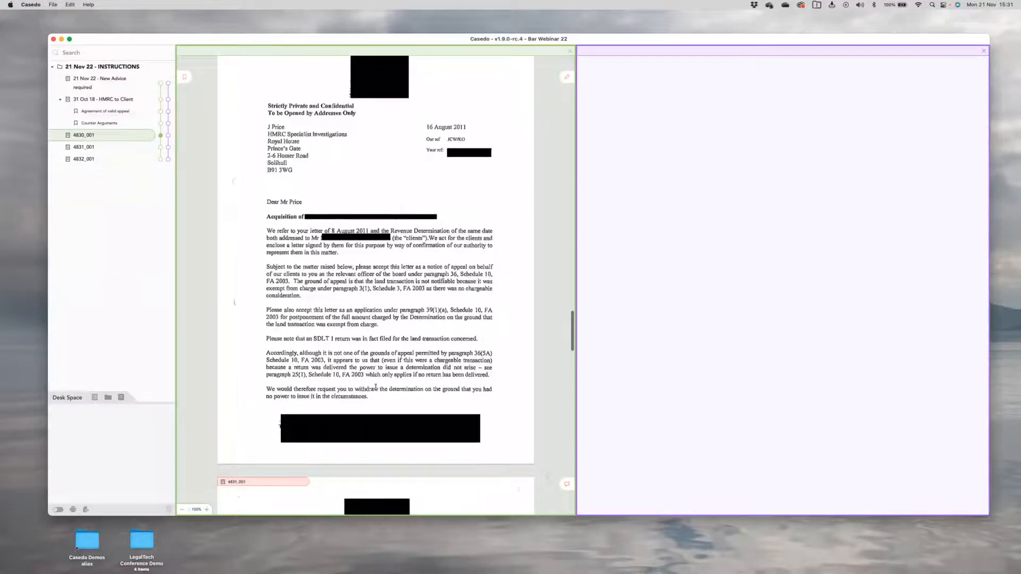
scroll(375, 387, "up", 1)
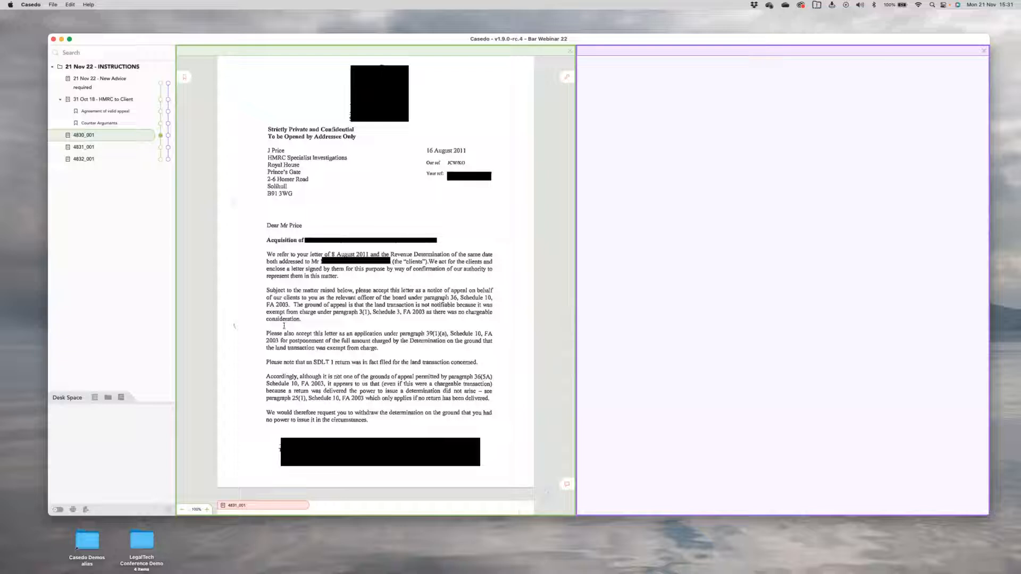
double_click(84, 136)
type("16 Aug 11 - Client to HMRC")
key("Return")
Step: Highlight the notice-of-appeal and paragraph 39(1) application phrases in green, and the statement that an SDLT 1 return was filed in yellow
left_click_drag(363, 290, 486, 291)
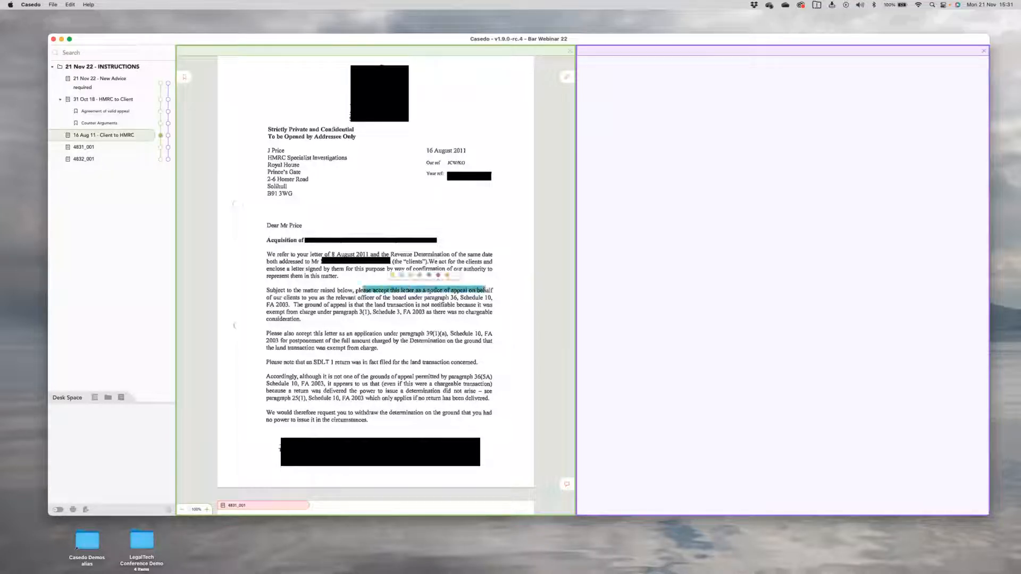
left_click(411, 275)
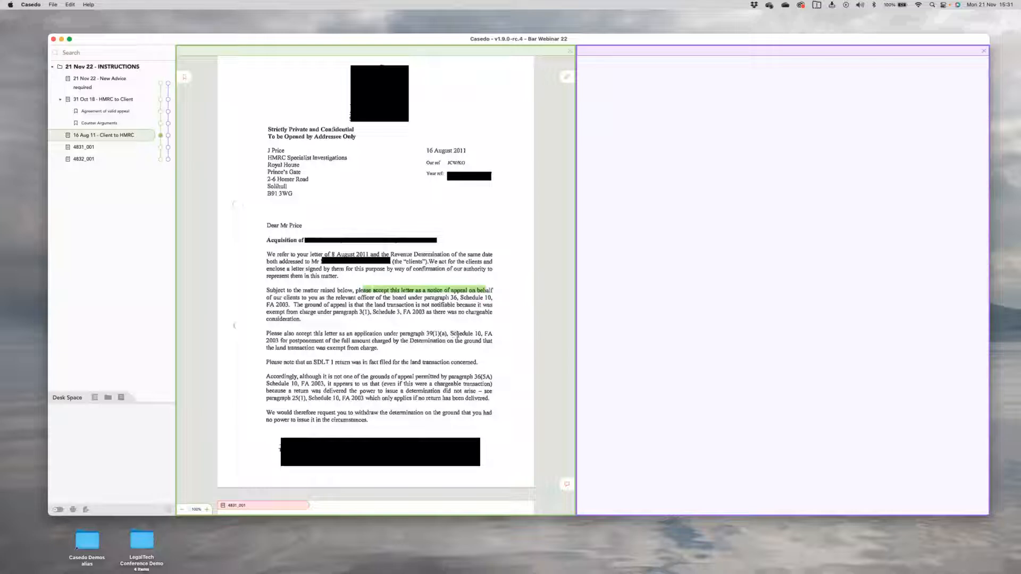
left_click_drag(441, 333, 289, 333)
left_click(353, 319)
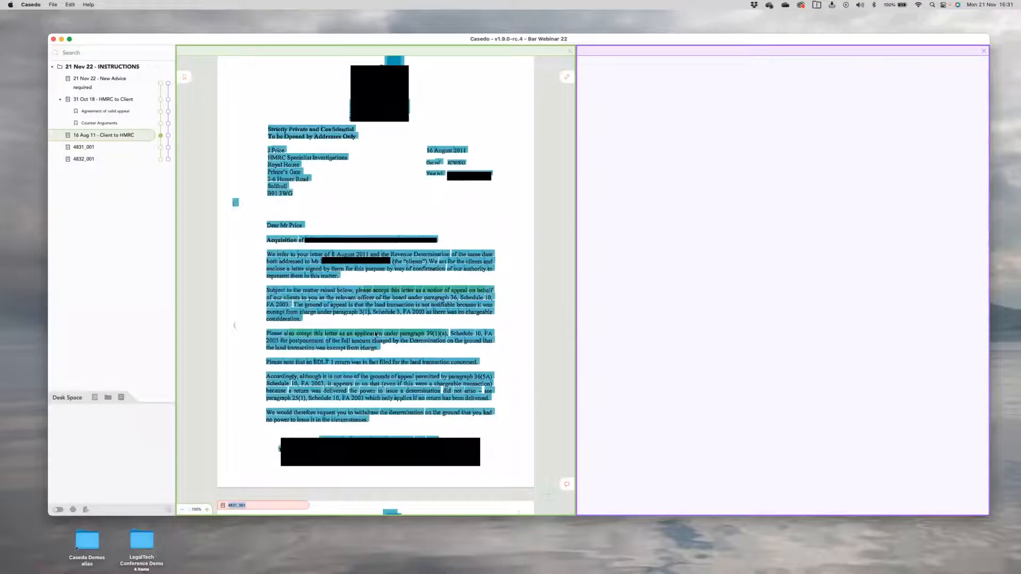
left_click(418, 327)
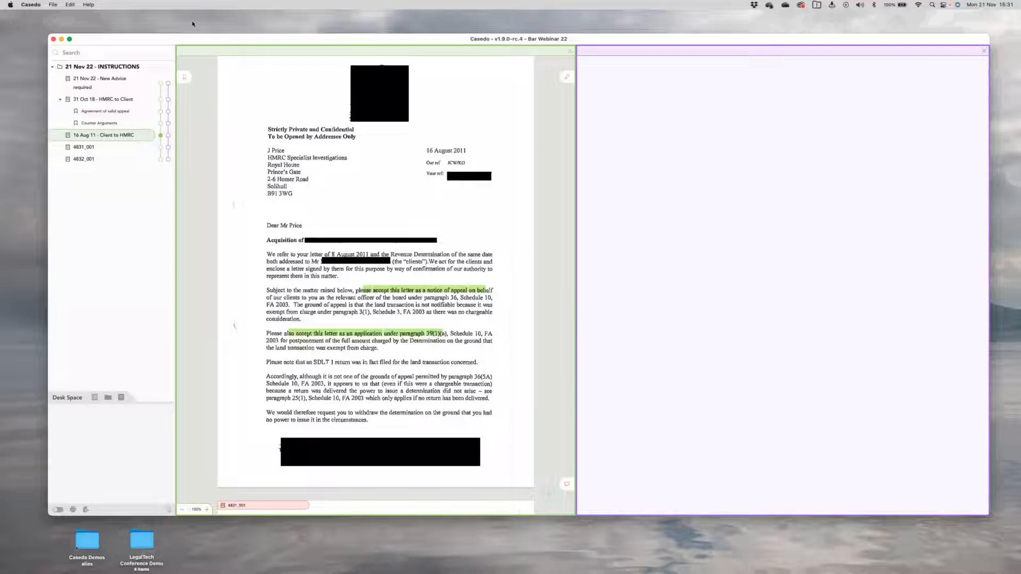
left_click_drag(293, 361, 477, 362)
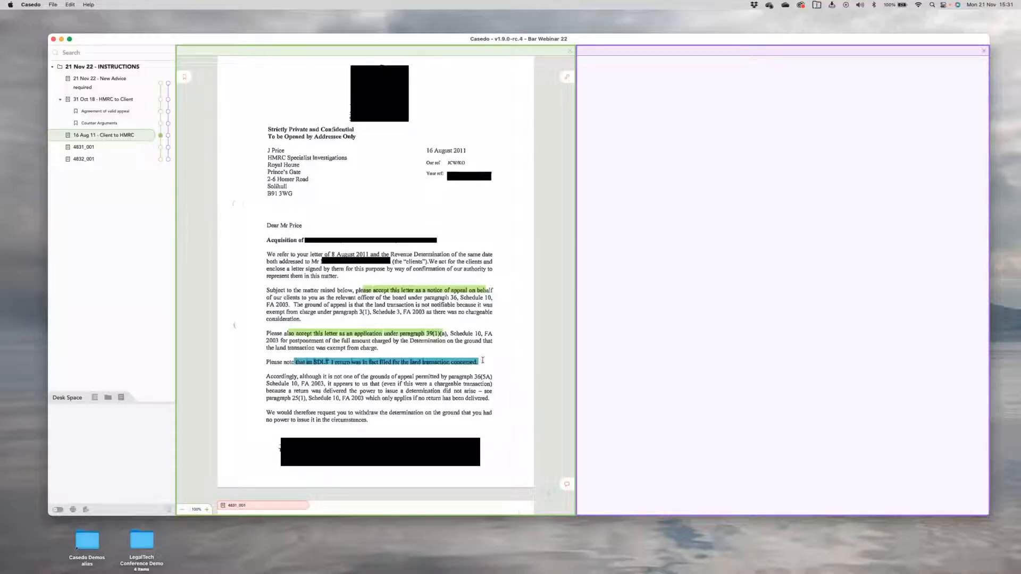
left_click(353, 346)
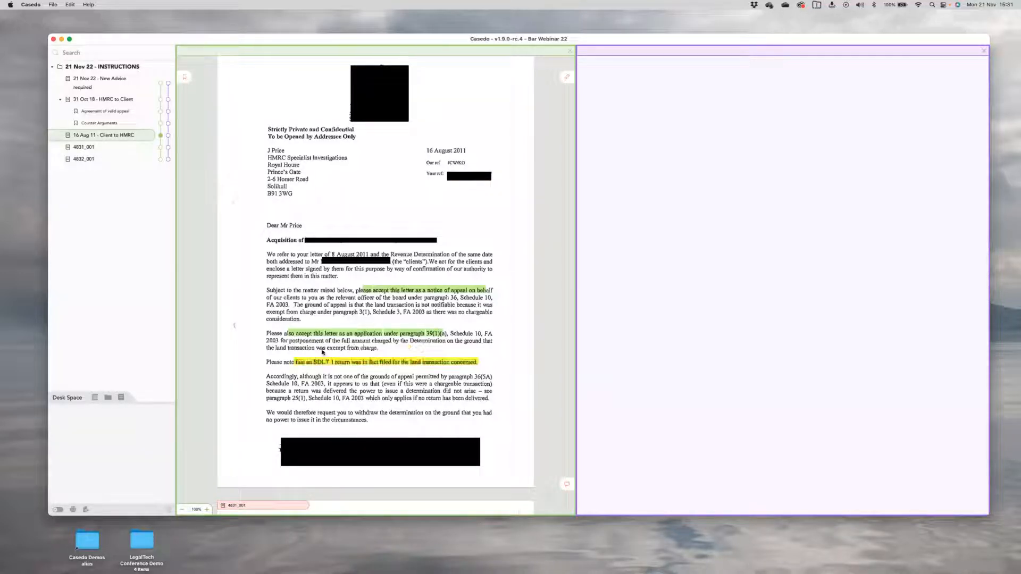
Step: Add a bookmark named "Notice of Appeal" above the "Subject to the matter raised below" paragraph and colour it green
scroll(328, 395, "up", 1)
left_click_drag(184, 77, 308, 290)
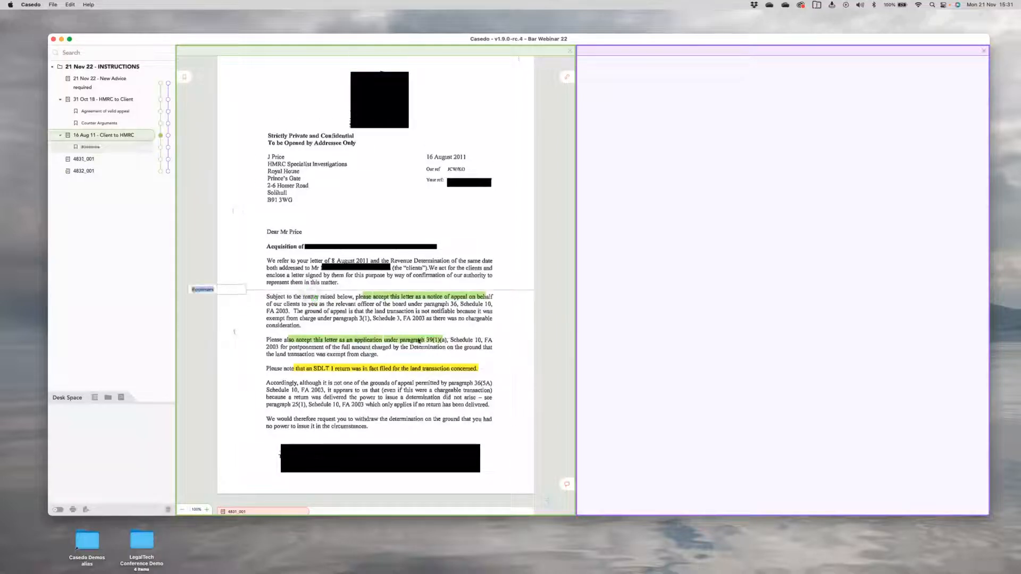
type("Notice of Appeal")
key("Return")
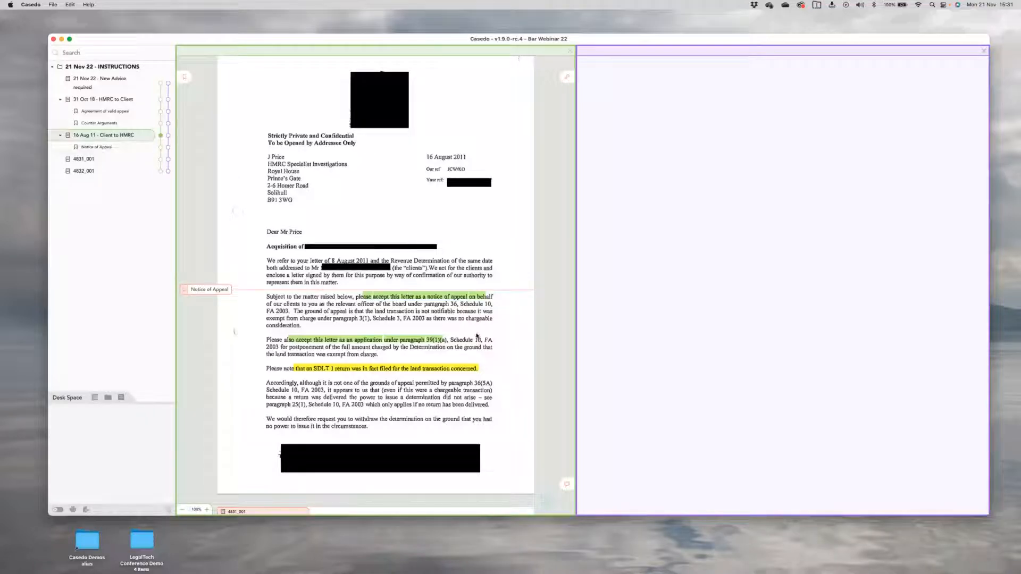
scroll(404, 319, "down", 3)
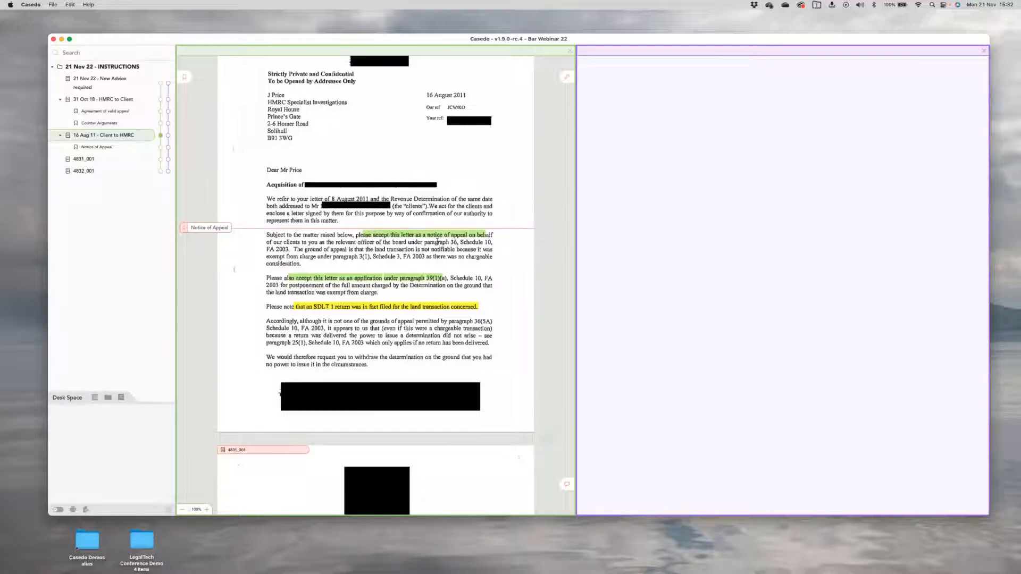
right_click(95, 149)
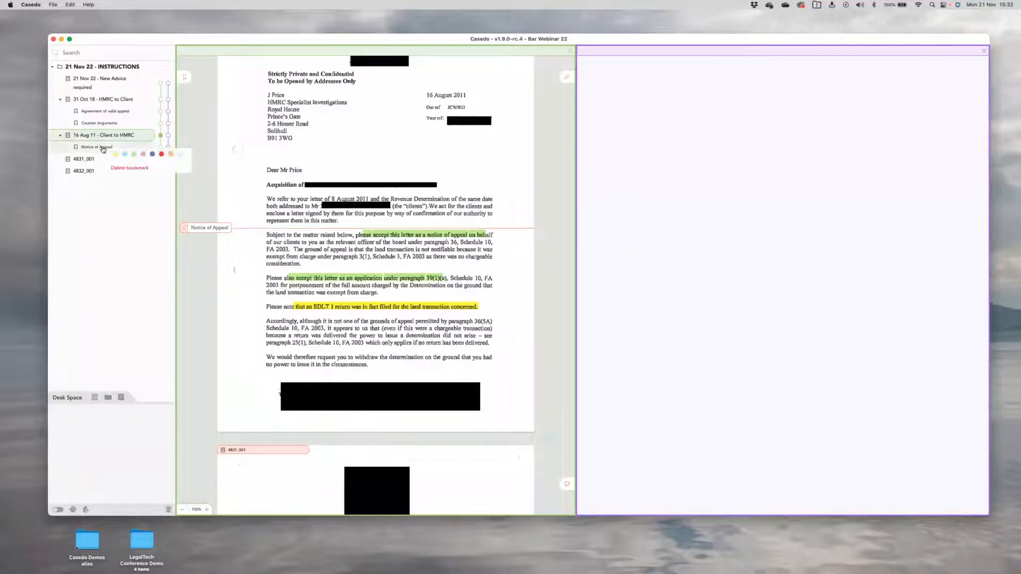
left_click(135, 155)
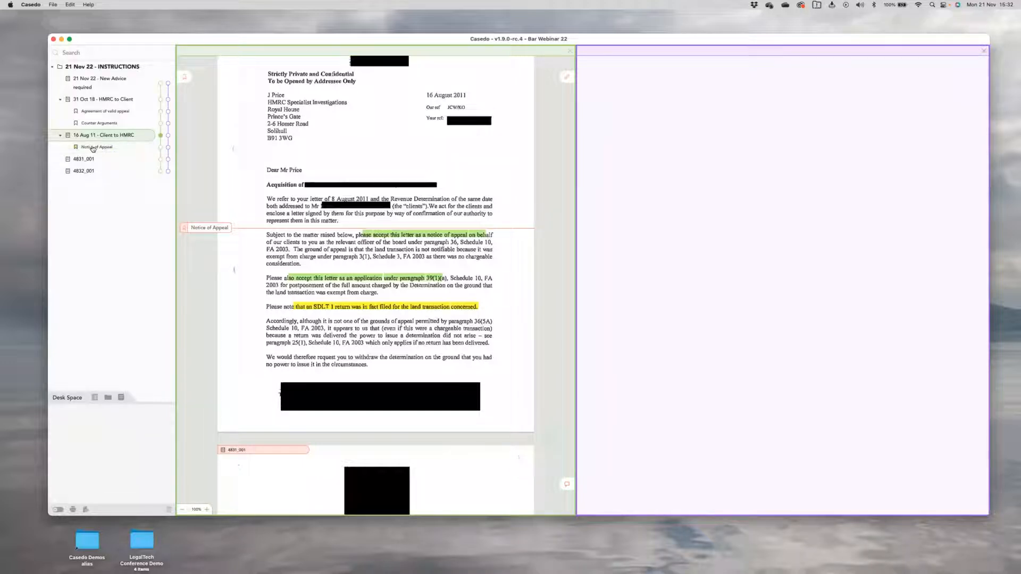
Step: Add a bookmark named "Para 39(1) application" above the paragraph containing the second green highlight
scroll(326, 257, "down", 2)
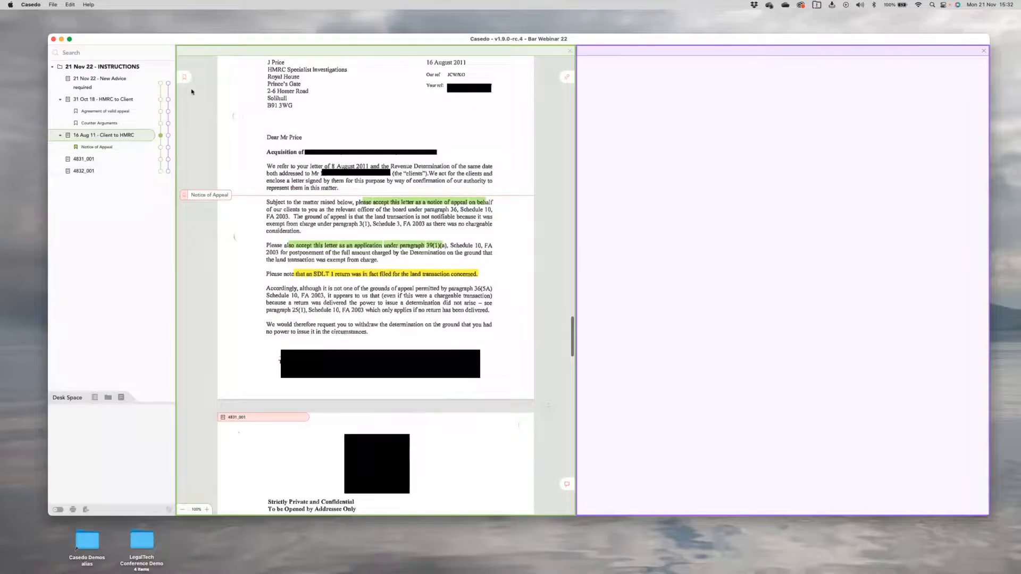
left_click(266, 236)
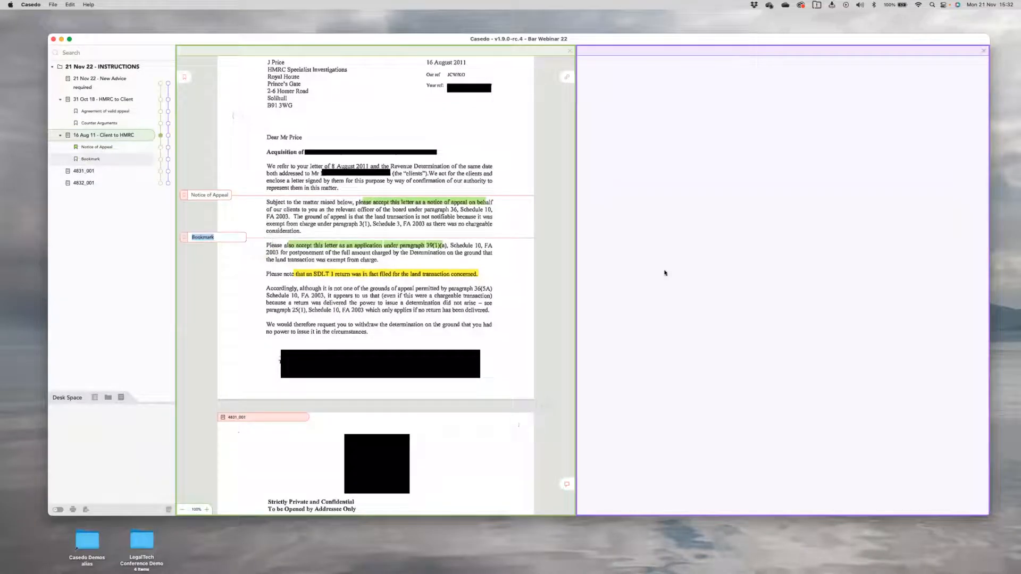
type("Para 39(1")
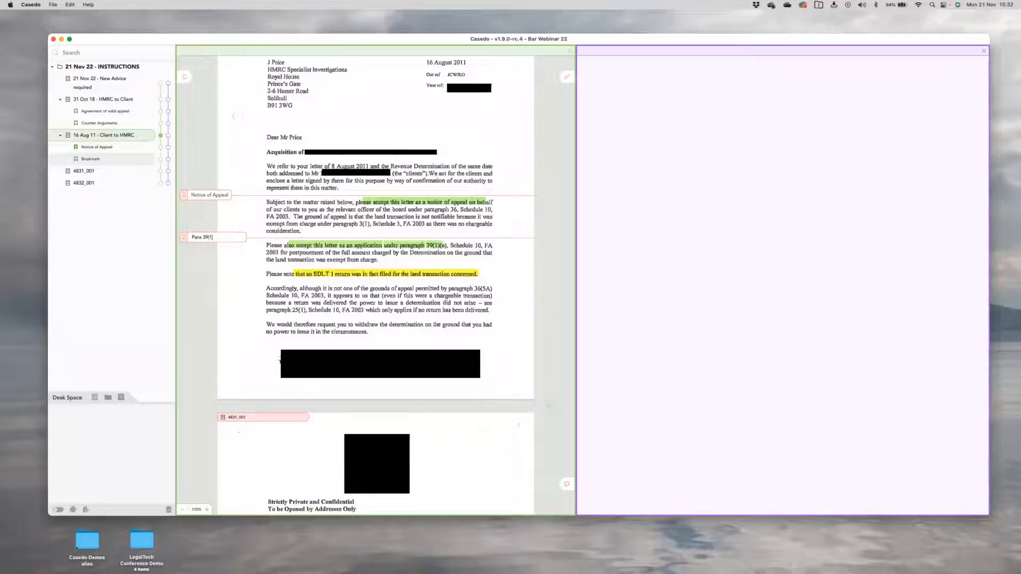
type(") applicationon")
key("Return")
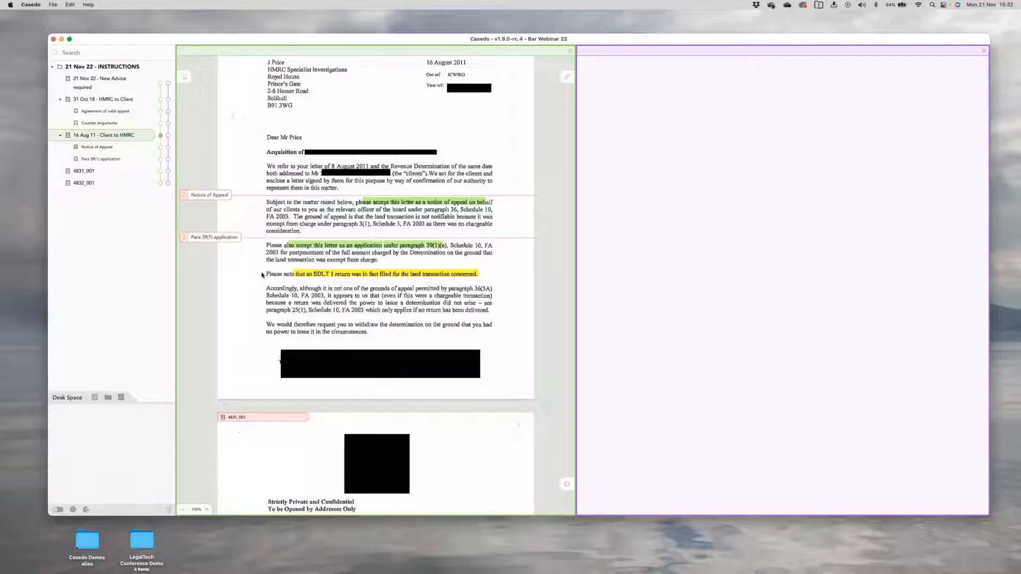
Step: Review the 16 Aug 11 - Client to HMRC letter and move it above the 31 Oct 18 - HMRC to Client letter
scroll(348, 277, "down", 2)
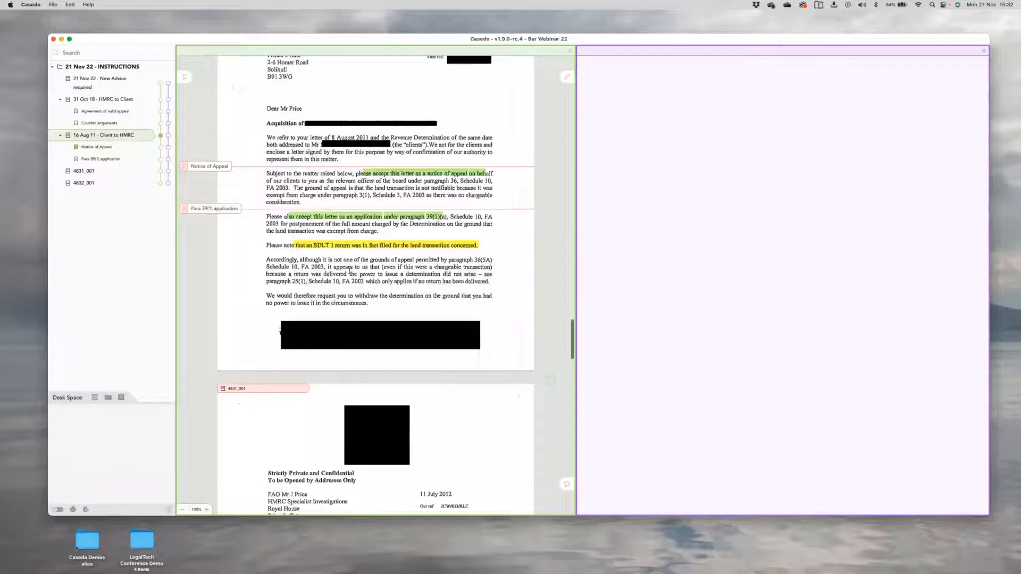
scroll(357, 309, "down", 2)
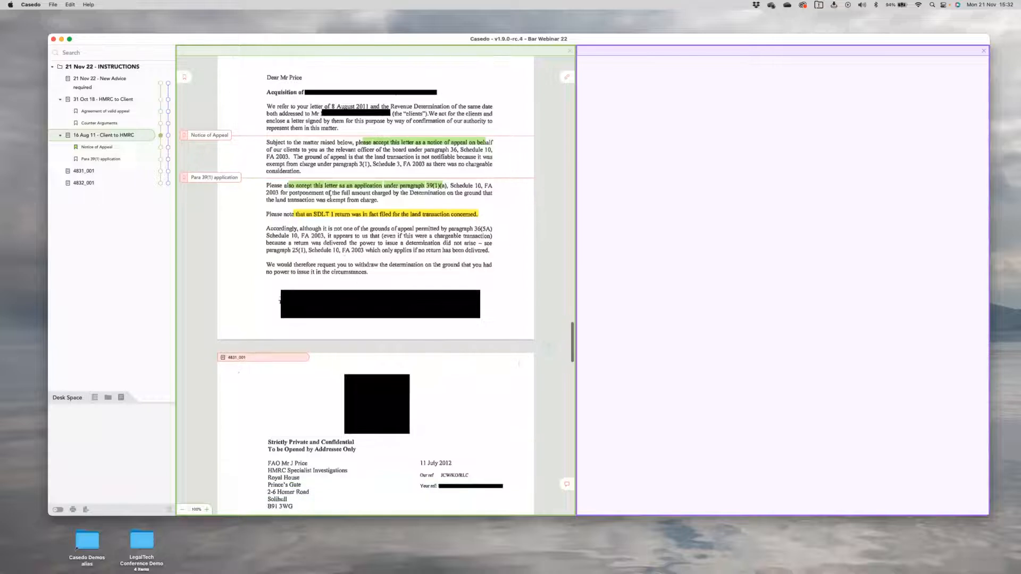
scroll(357, 309, "up", 7)
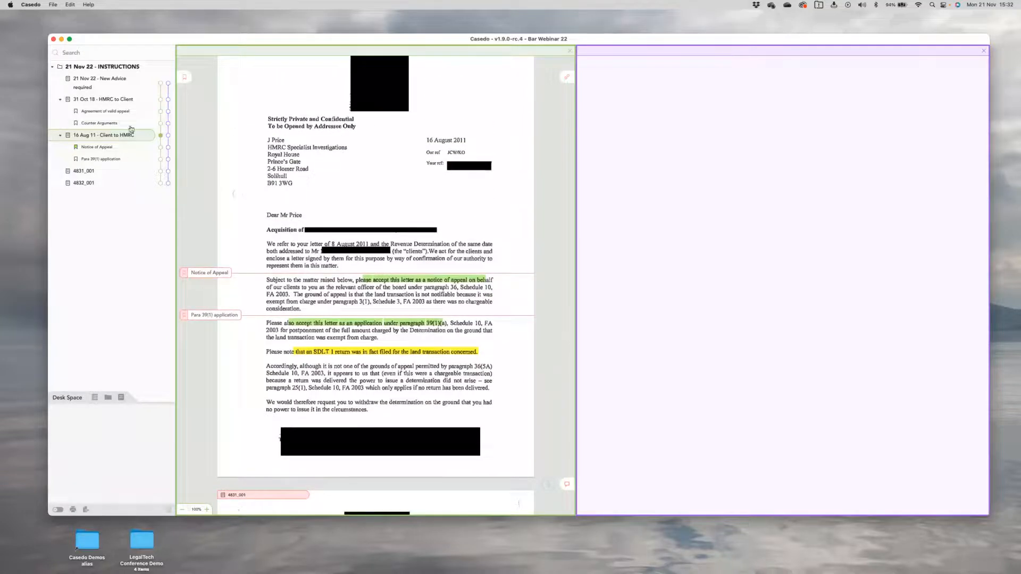
scroll(349, 327, "down", 4)
scroll(350, 326, "down", 2)
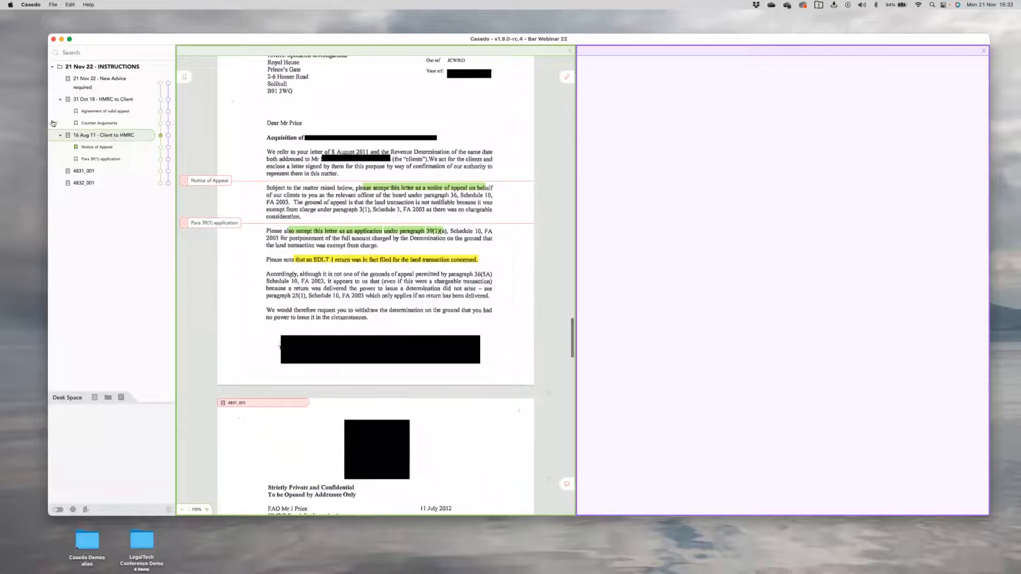
left_click_drag(94, 137, 136, 100)
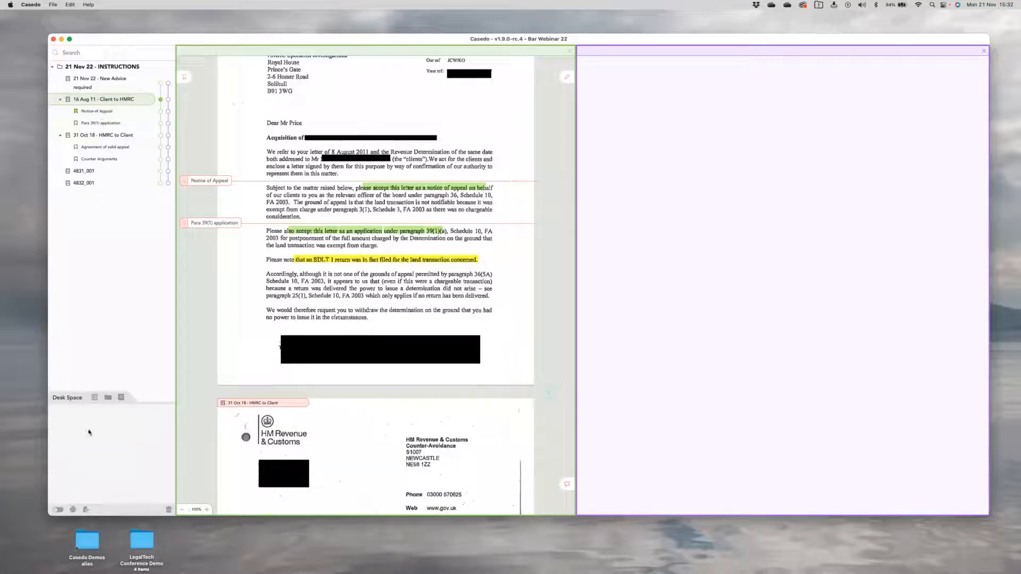
Step: Create a folder named "Correspondence" below the instructions documents and move the 16 Aug 11 and 31 Oct 18 letters into it
left_click(108, 398)
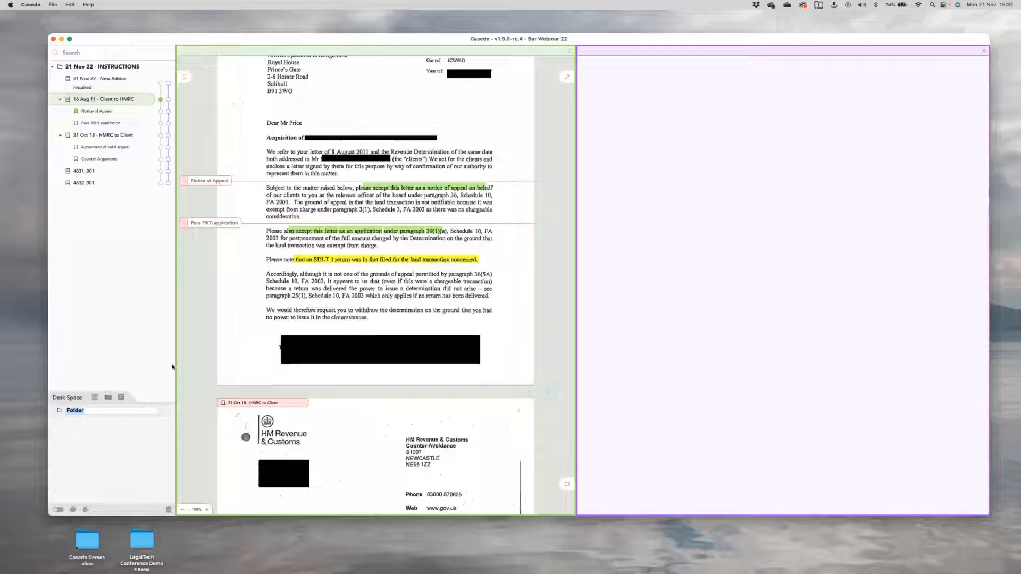
type("Correspondence")
key("Return")
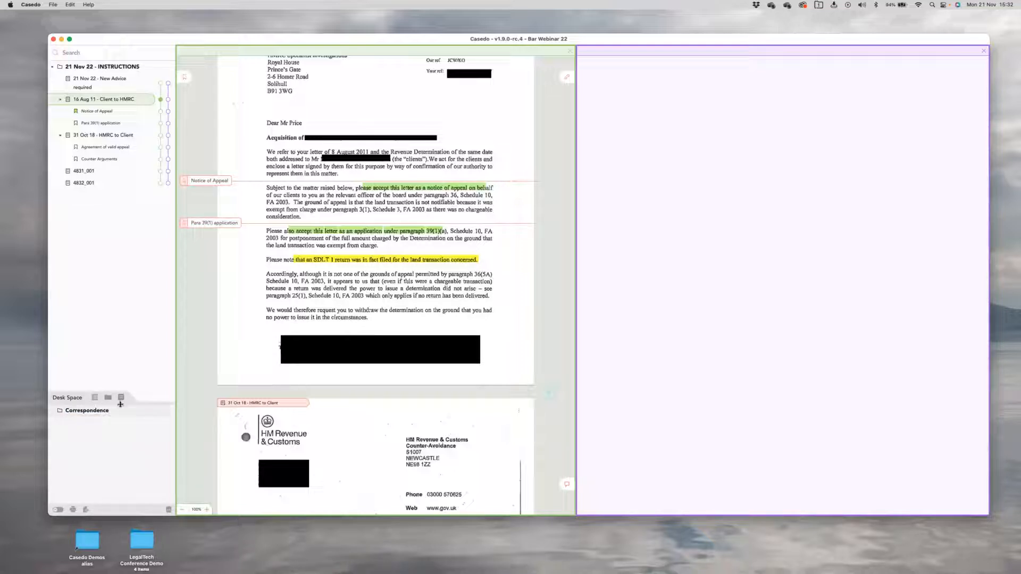
left_click_drag(110, 413, 106, 191)
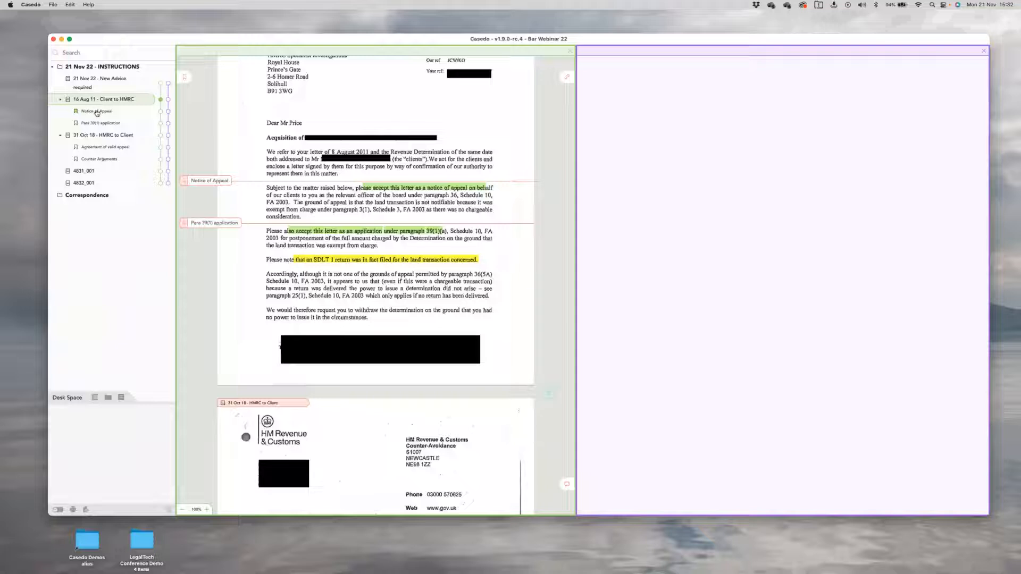
left_click(100, 138, "shift")
mouse_move(99, 138)
left_mouse_down()
mouse_move(97, 162)
mouse_move(97, 130)
left_mouse_up()
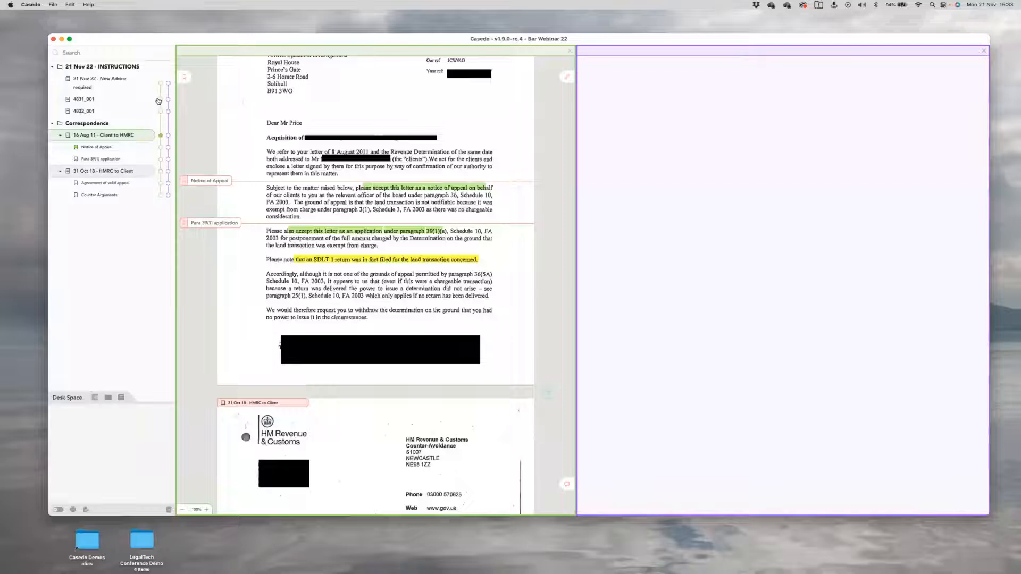
Step: Open 4831_001 and 4832_001 side by side and move both to the end of the Correspondence folder
left_click(158, 100)
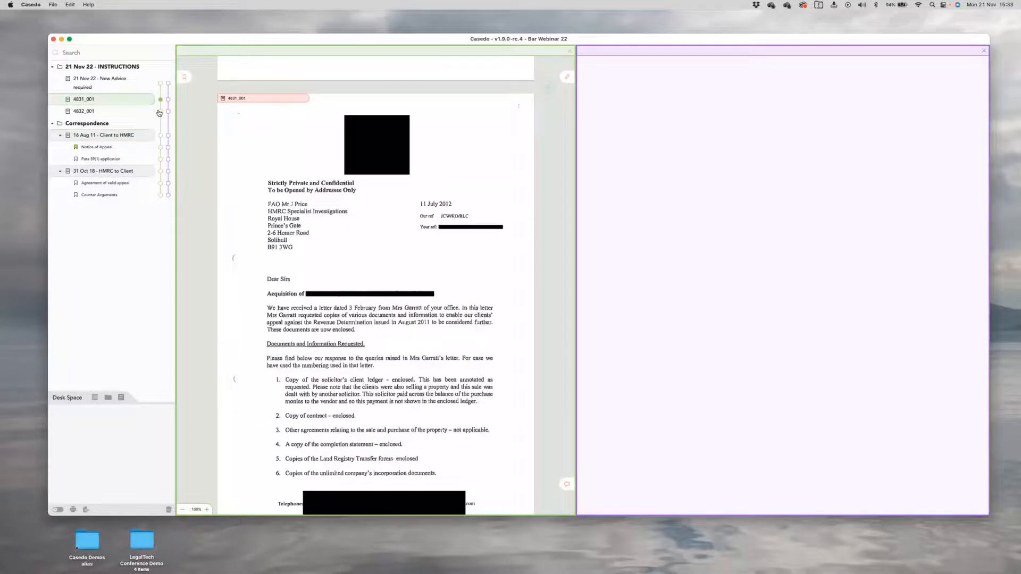
left_click(168, 111)
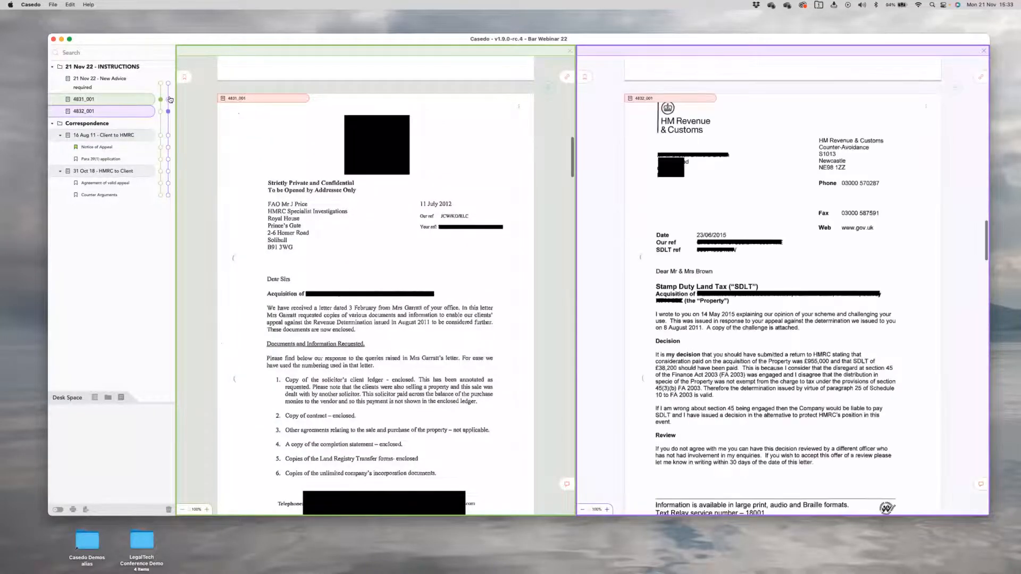
left_click(168, 99)
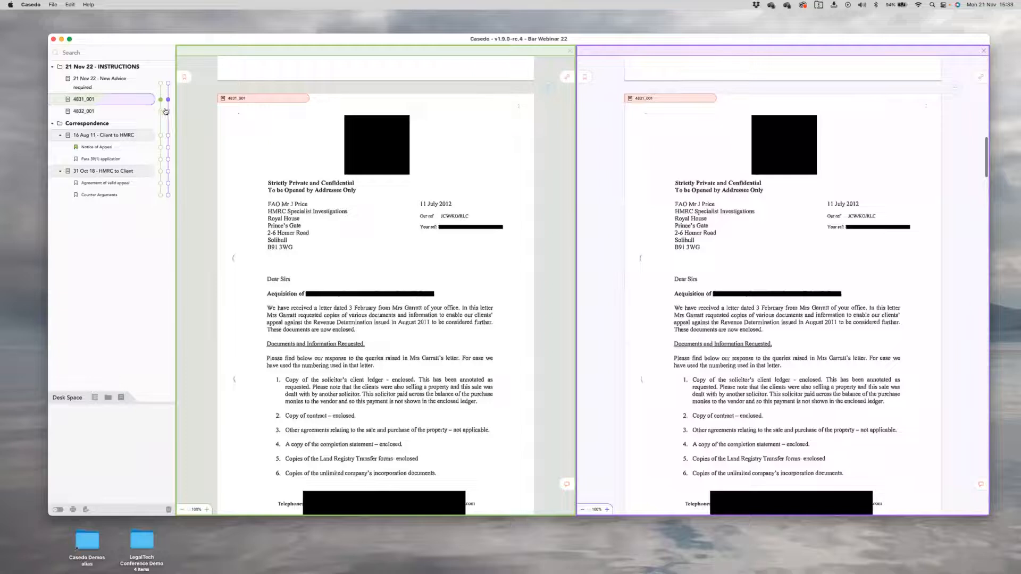
left_click(162, 111)
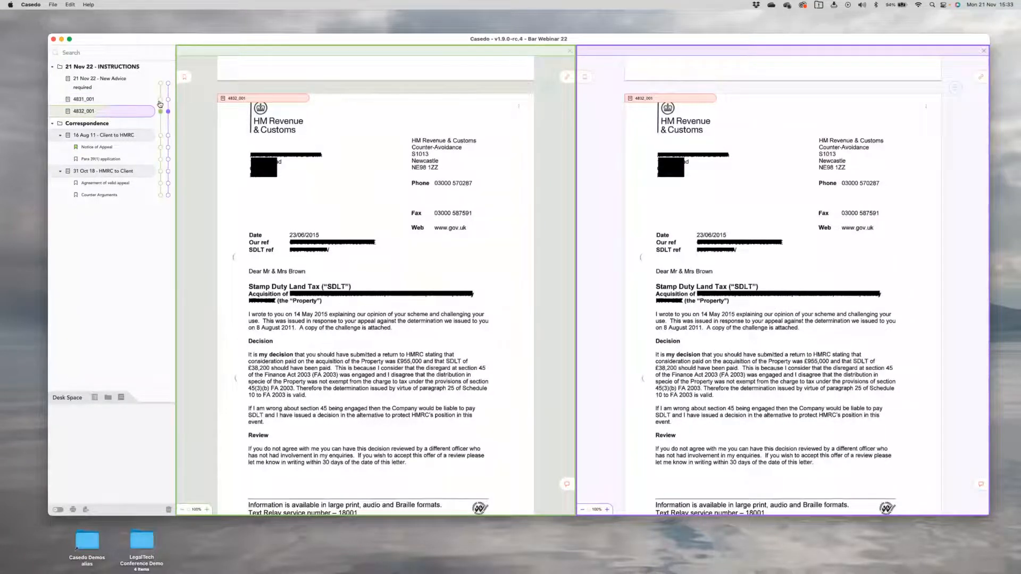
left_click(160, 99)
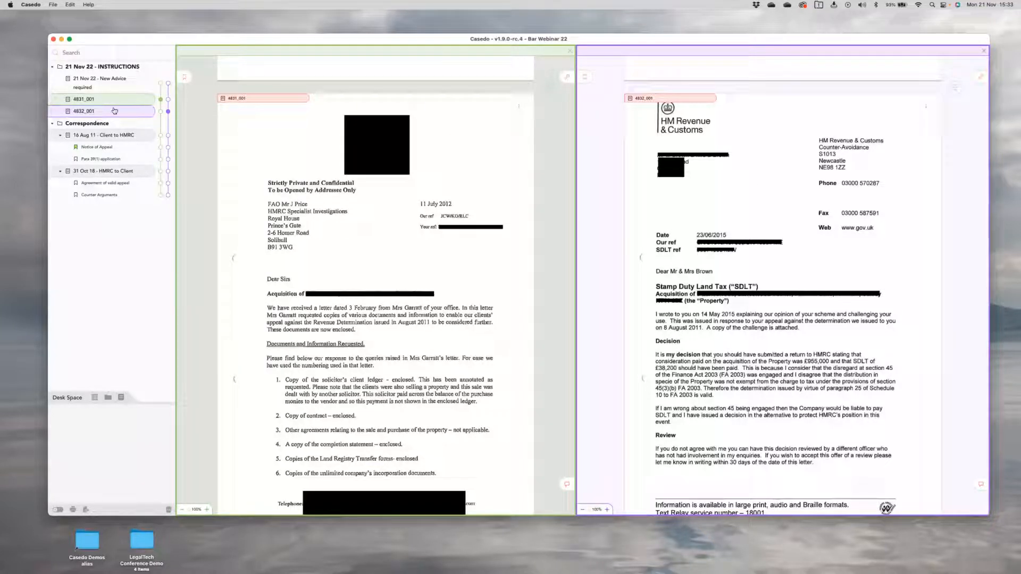
left_click_drag(107, 112, 128, 177)
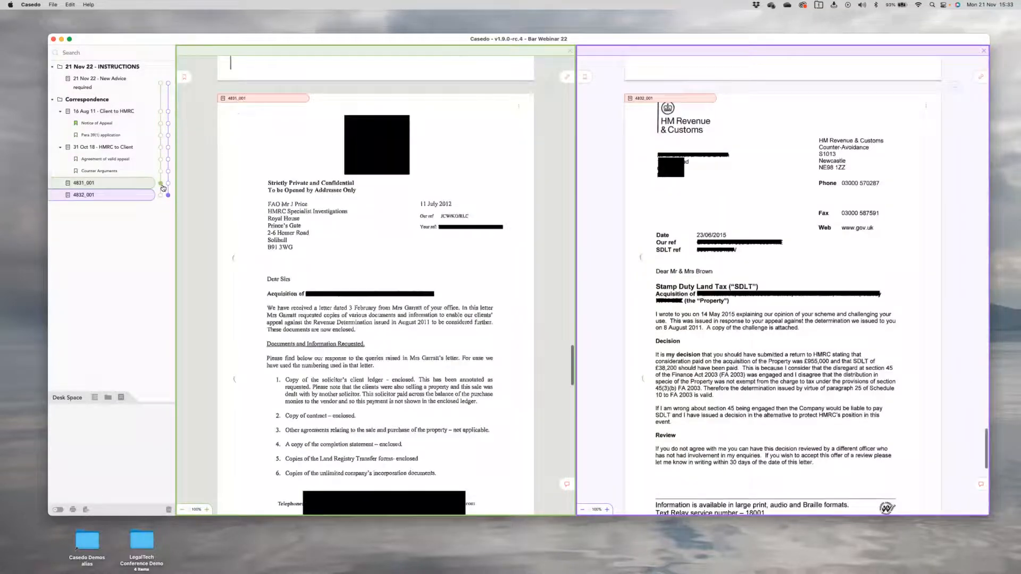
Step: Look through the documents in both viewers, jumping between the 16 Aug 11 and 31 Oct 18 letters and reading 4831_001 and 4832_001
scroll(534, 298, "down", 3)
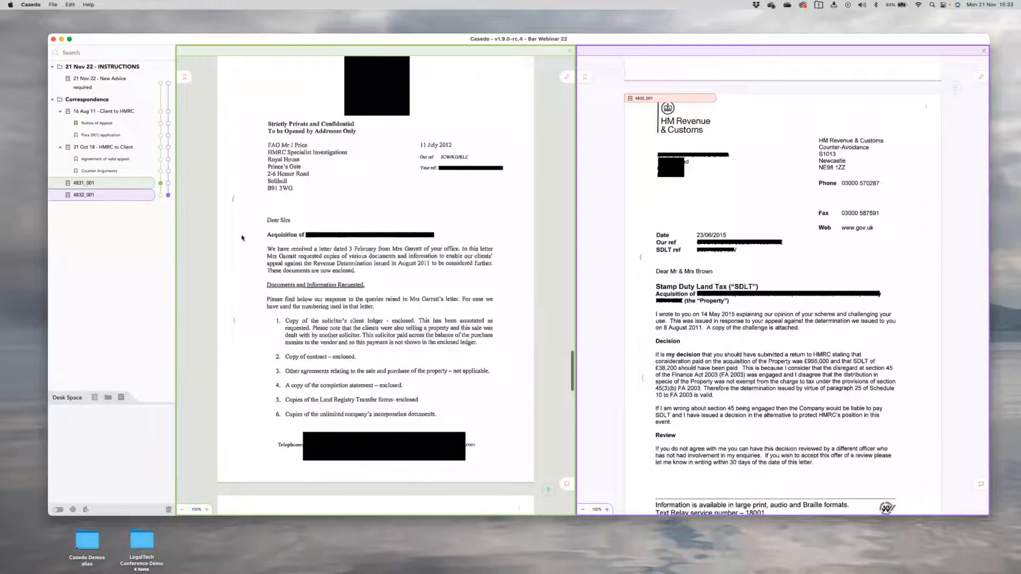
scroll(287, 245, "down", 5)
scroll(330, 250, "up", 10)
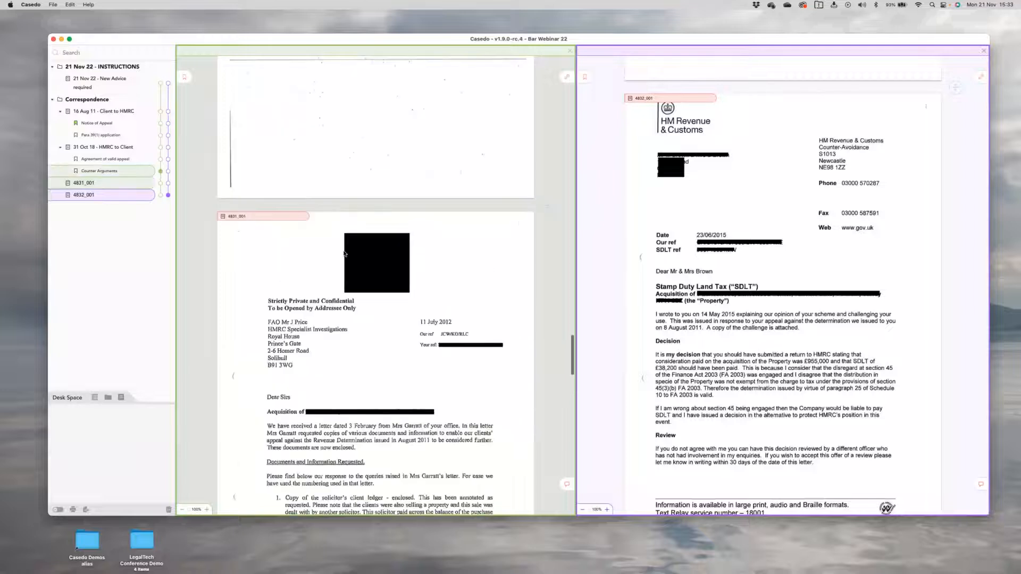
scroll(344, 254, "up", 10)
left_click(149, 168)
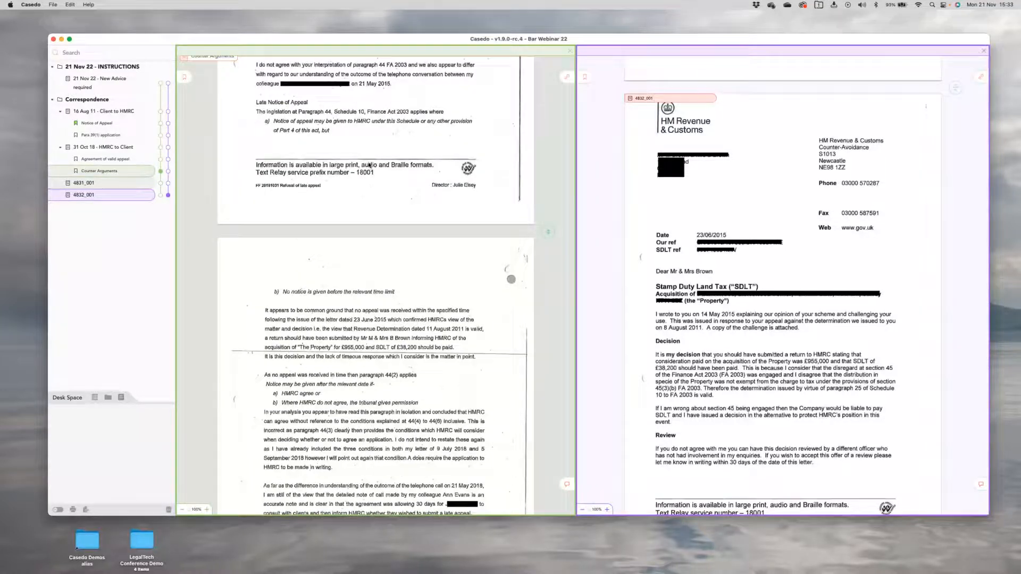
left_click(104, 111)
scroll(383, 193, "down", 10)
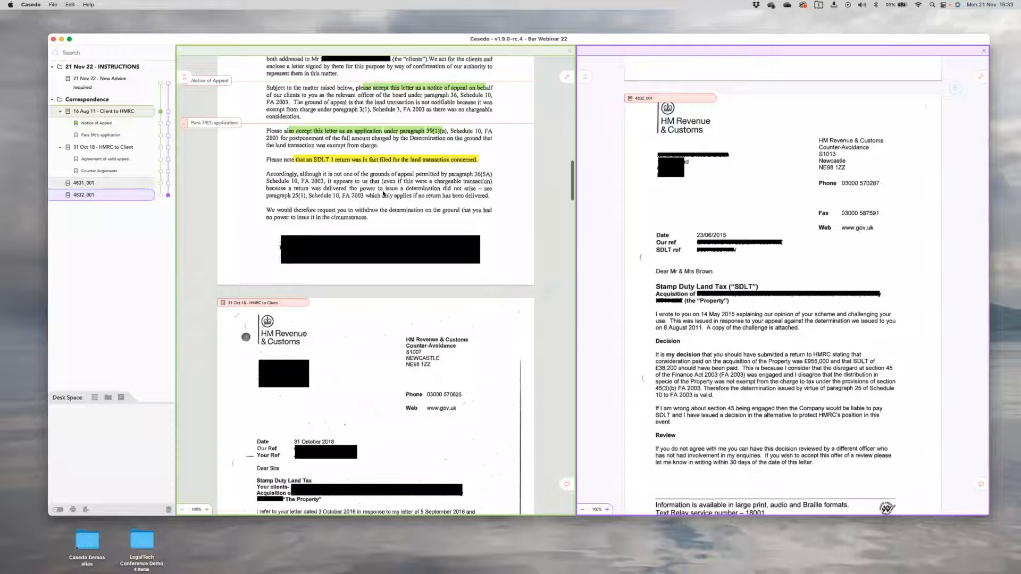
scroll(381, 198, "down", 10)
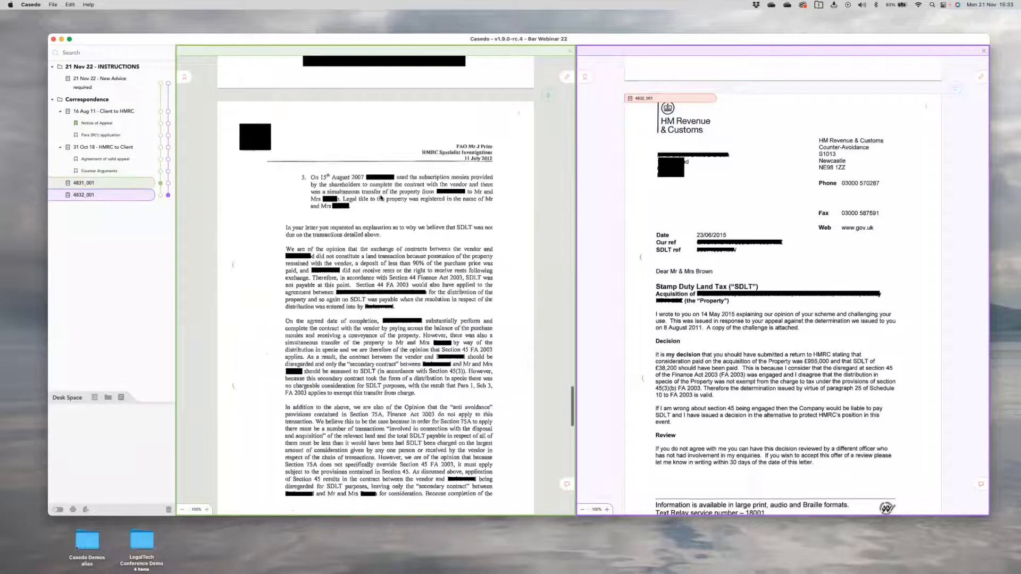
left_click(97, 148)
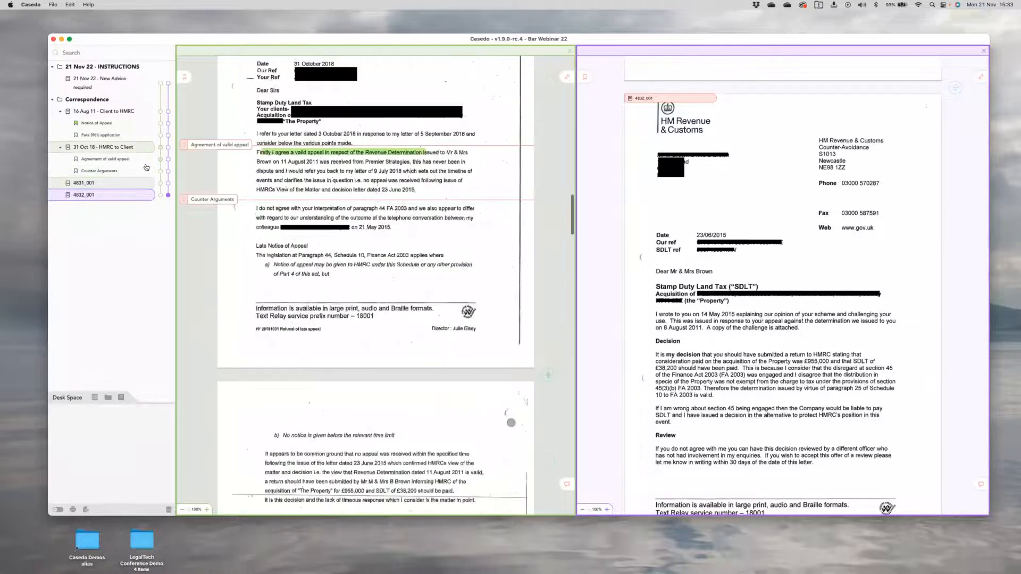
scroll(270, 181, "up", 20)
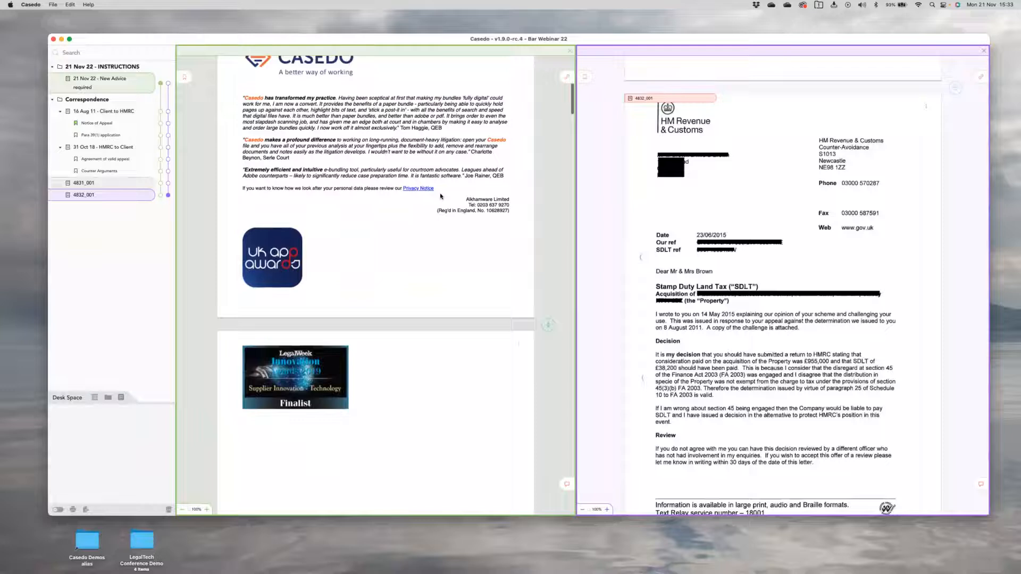
scroll(440, 196, "down", 2)
scroll(442, 198, "down", 20)
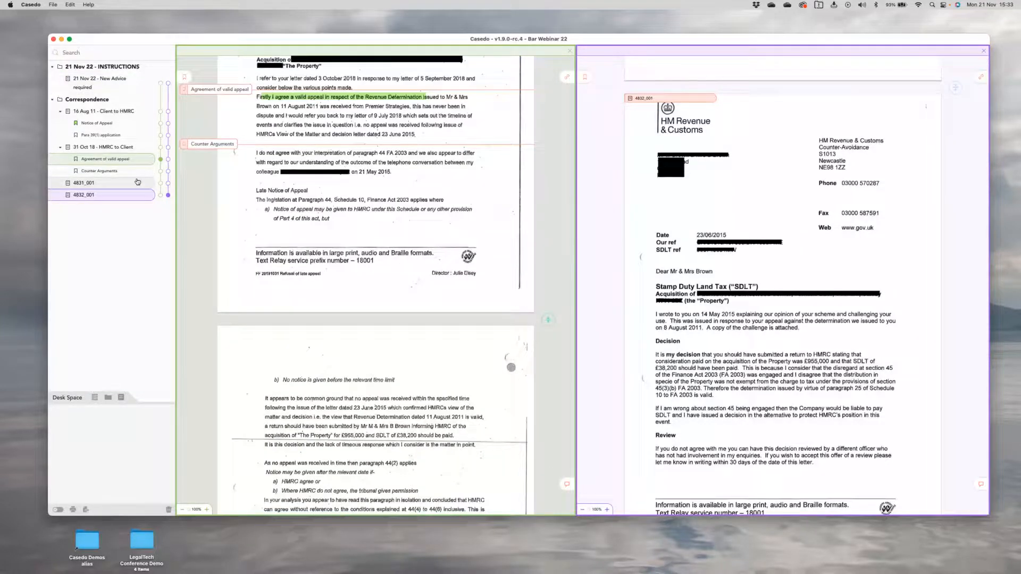
scroll(805, 223, "down", 20)
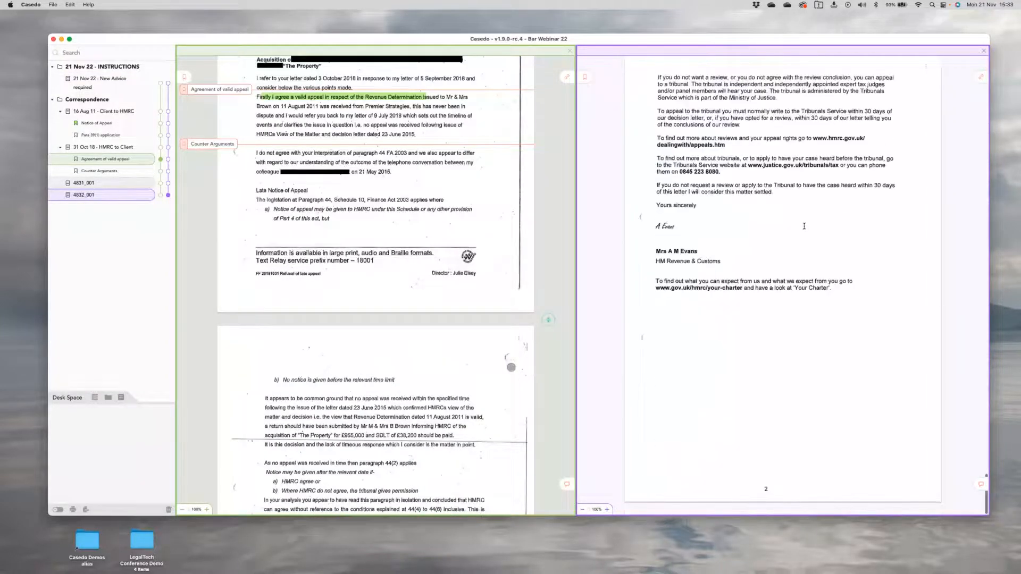
scroll(716, 222, "up", 15)
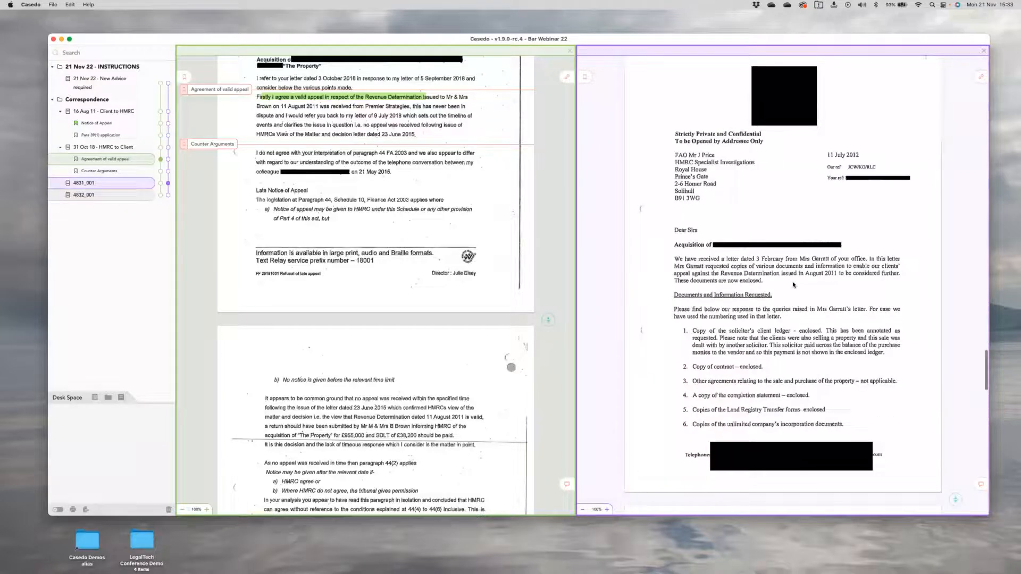
scroll(787, 289, "down", 1)
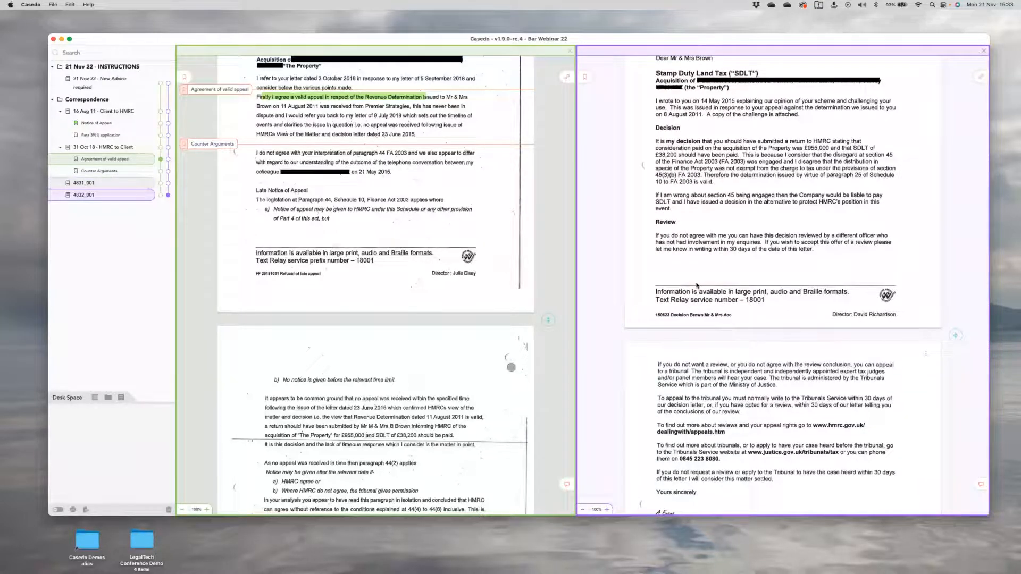
scroll(696, 286, "down", 8)
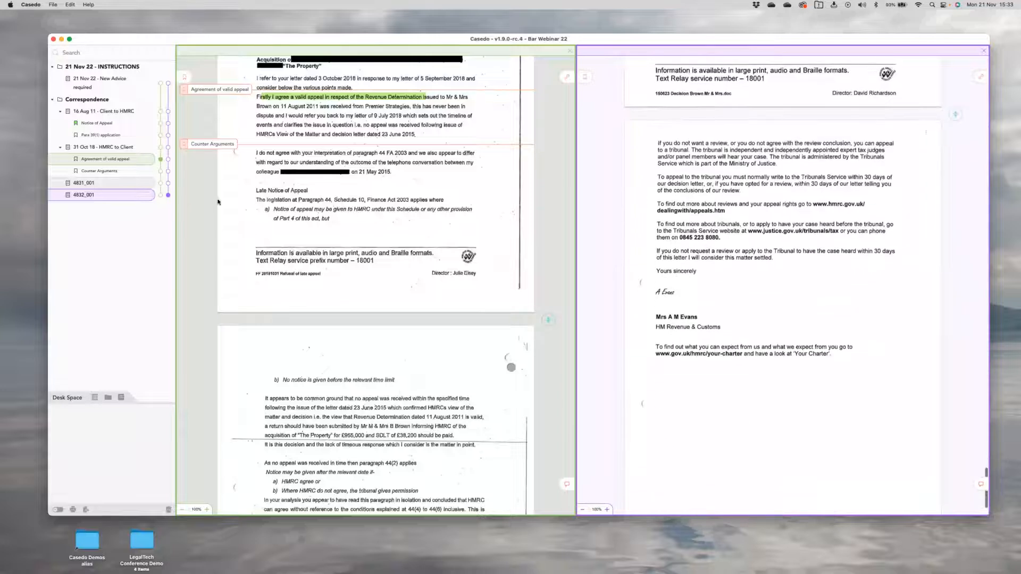
Step: Rename 4831_001 as "11 Jul 12 - Client to HMRC" and place it between the 16 Aug 11 and 31 Oct 18 letters
left_click(160, 184)
scroll(404, 308, "down", 3)
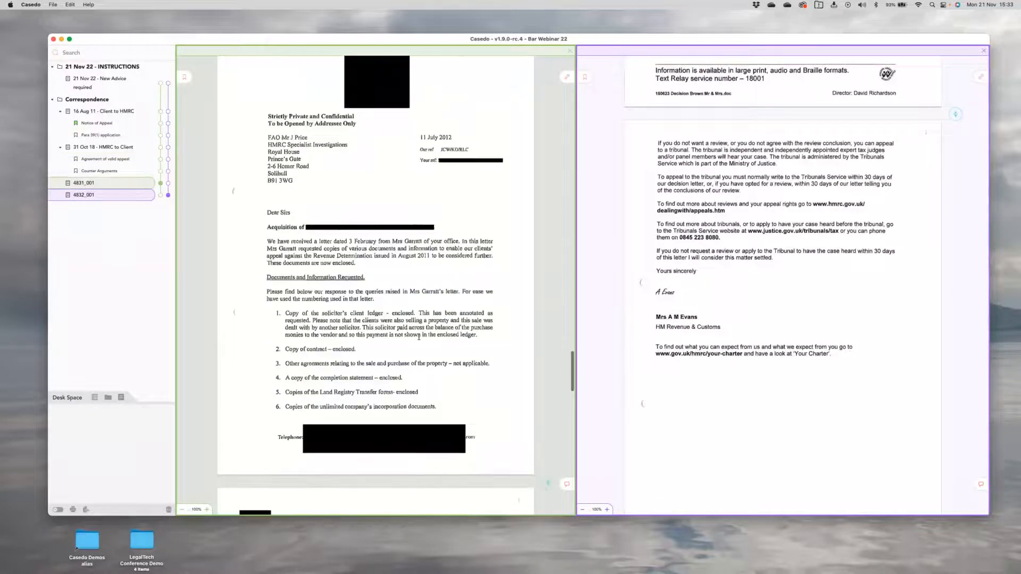
double_click(87, 187)
type("11 Jul 12 - Client")
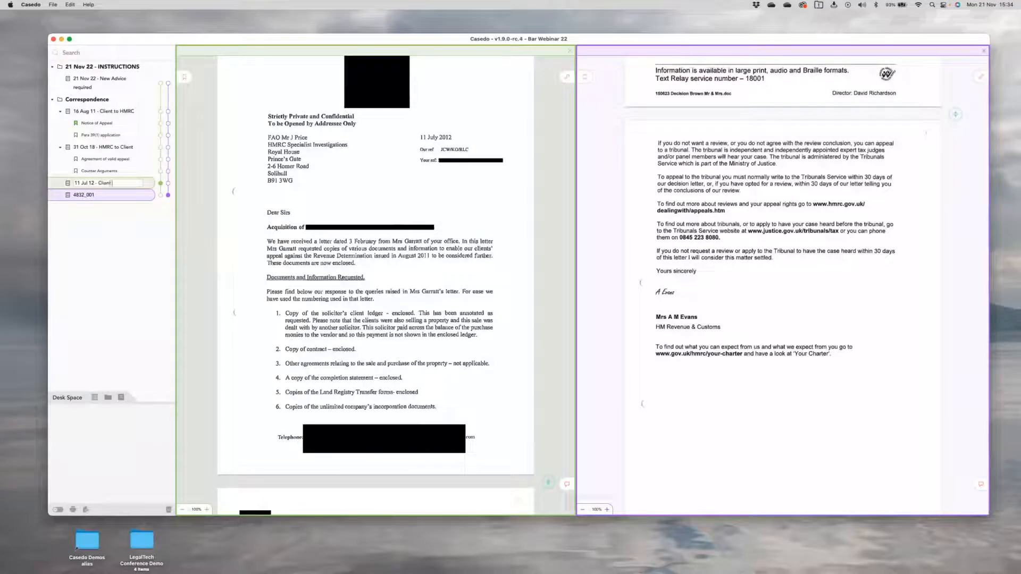
key("Return")
left_click_drag(106, 184, 137, 154)
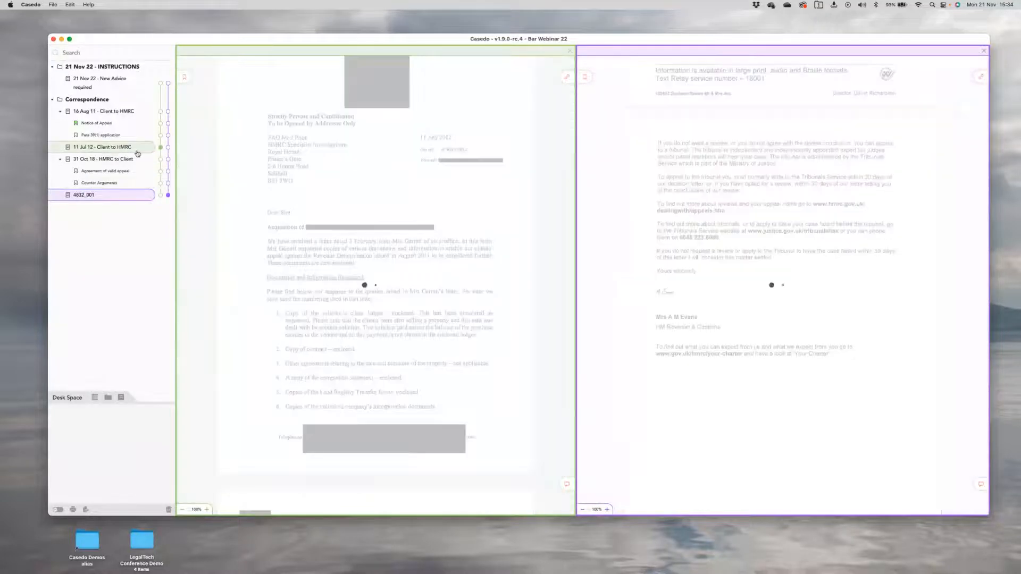
Step: Add a bookmark named "Provision of docs" above the "Documents and Information Requested" heading in the 11 Jul 12 letter
scroll(348, 257, "down", 2)
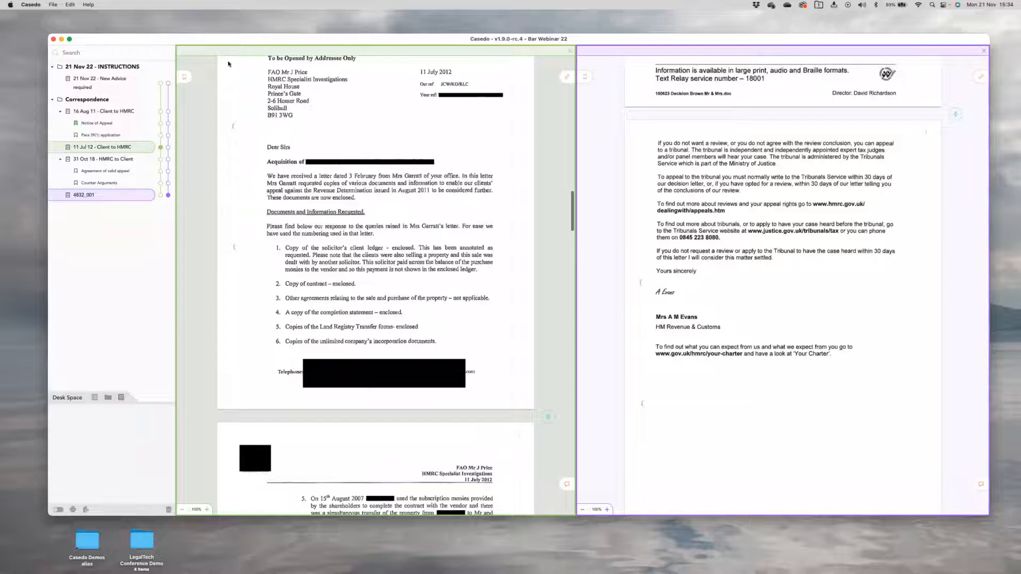
left_click(184, 77)
left_click(294, 202)
type("Provision o")
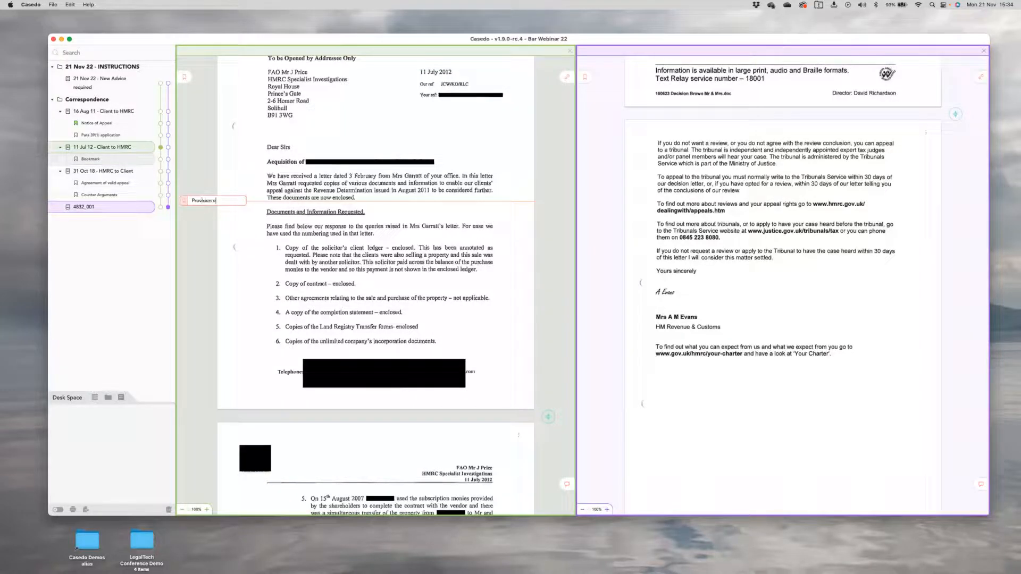
type("f docs")
key("Return")
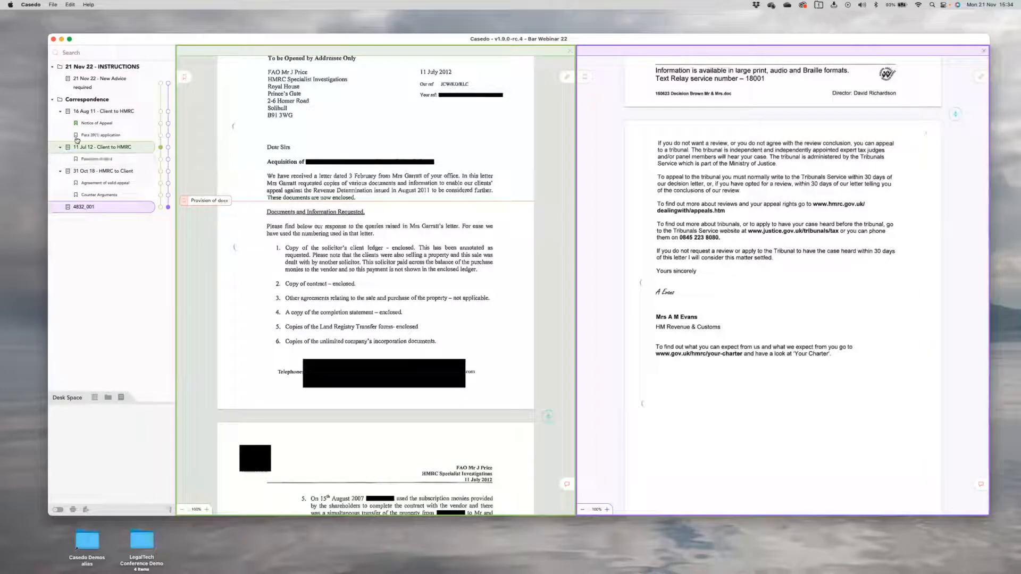
Step: Rename document 4832_001 as "23 Jun 15 - HMRC to Client" to match the date and sender shown on the letter
scroll(301, 328, "down", 15)
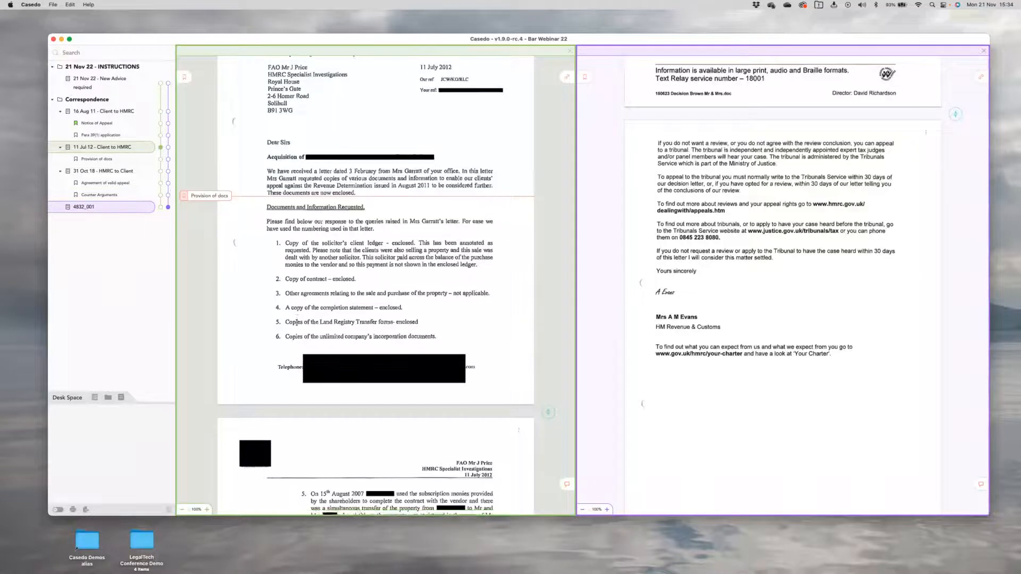
scroll(308, 248, "down", 8)
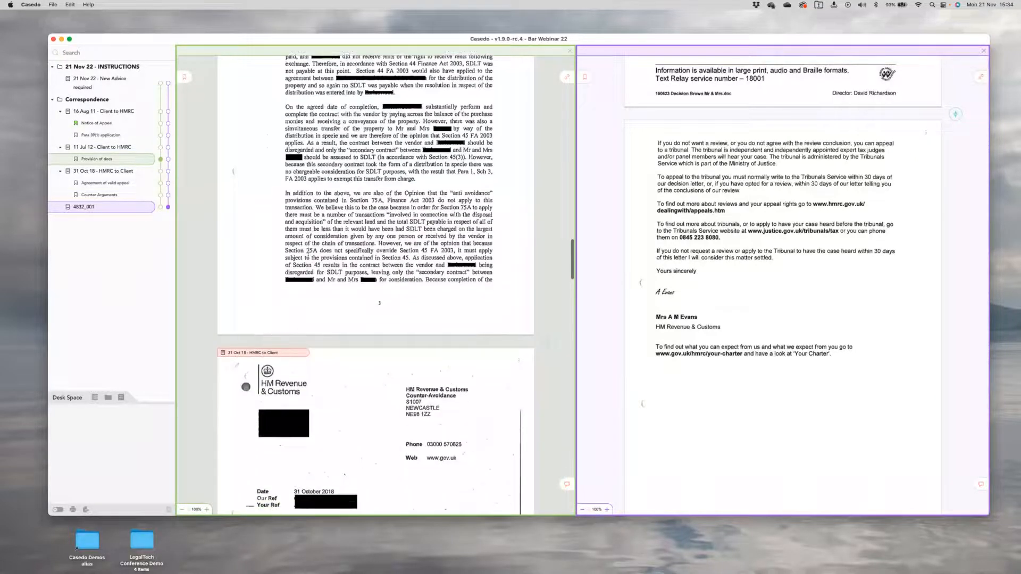
scroll(309, 264, "down", 15)
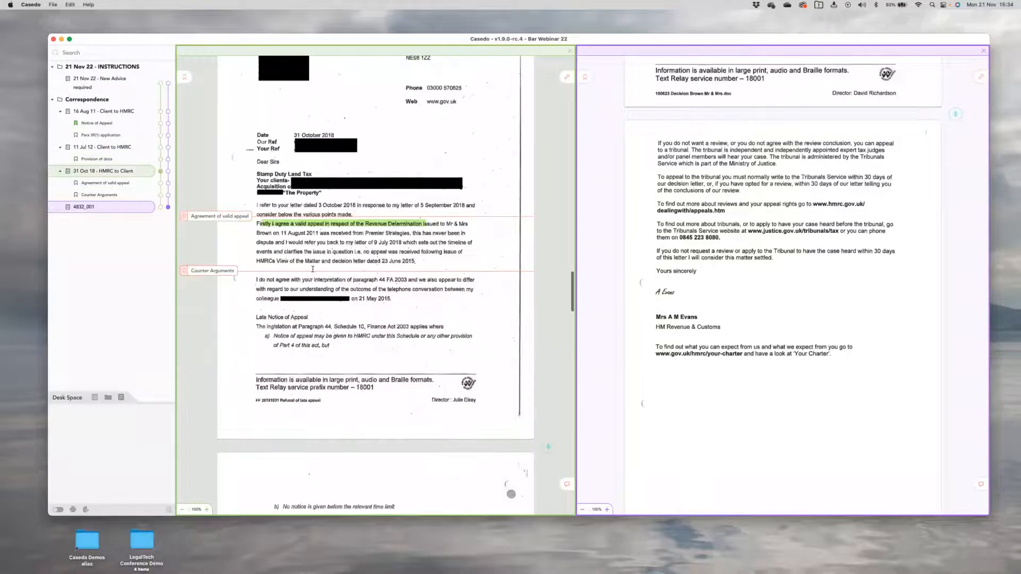
left_click(161, 207)
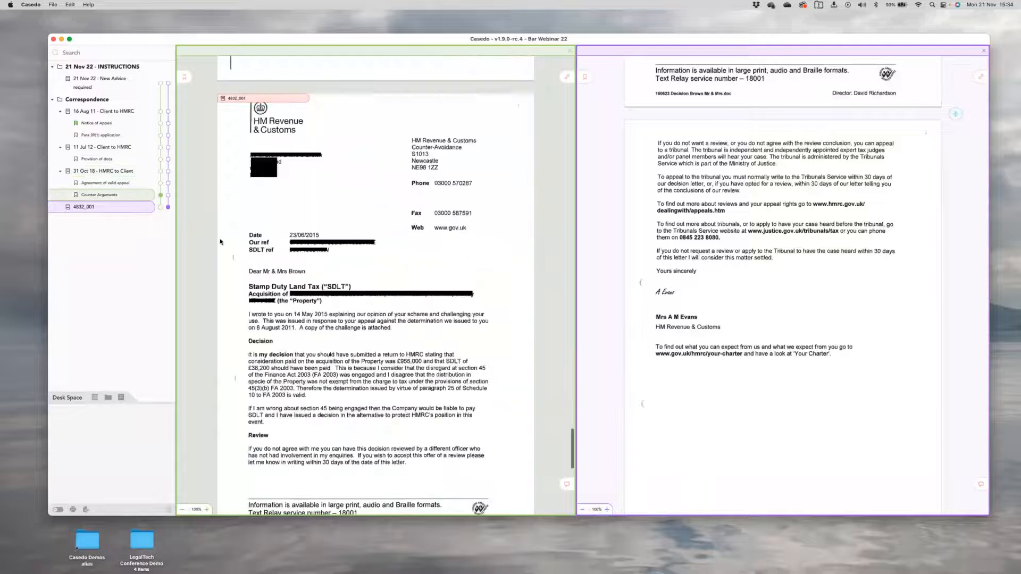
double_click(84, 207)
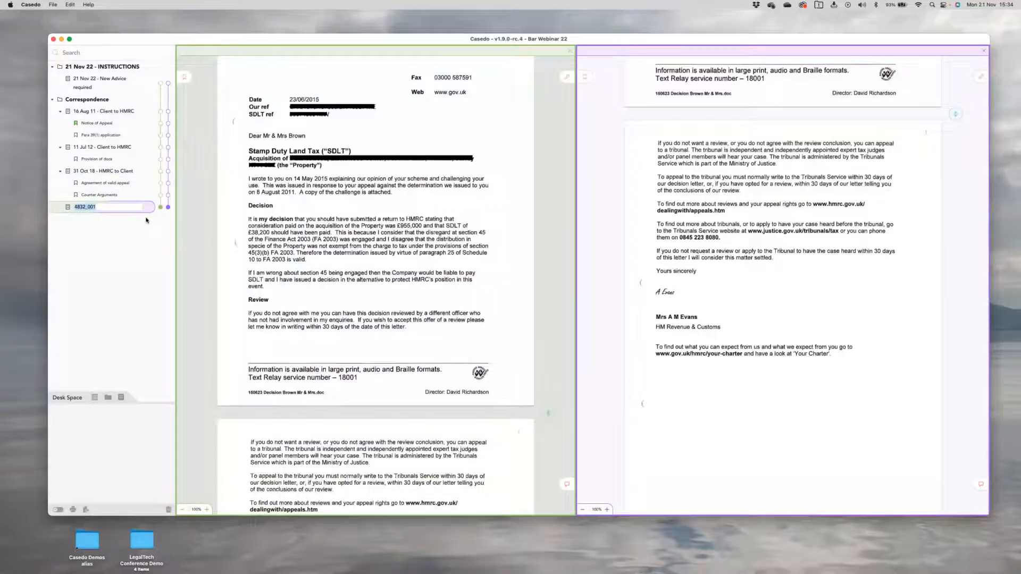
type("HMRC to Client")
scroll(229, 265, "up", 5)
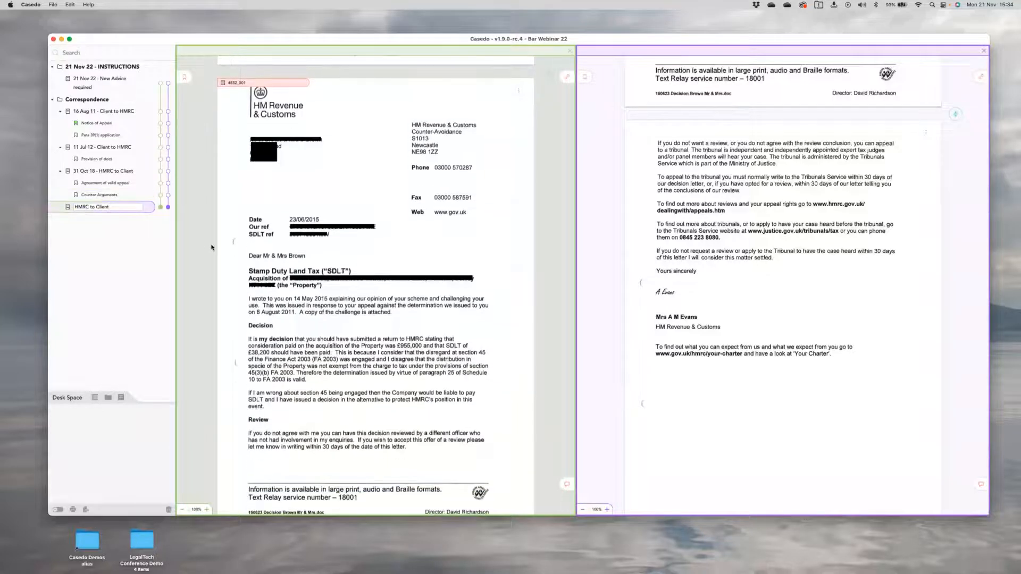
type("23 Jun 15 -")
key("Return")
Step: Add a bookmark named "Decision" at the Decision heading in the 23 Jun 15 letter
scroll(340, 290, "down", 4)
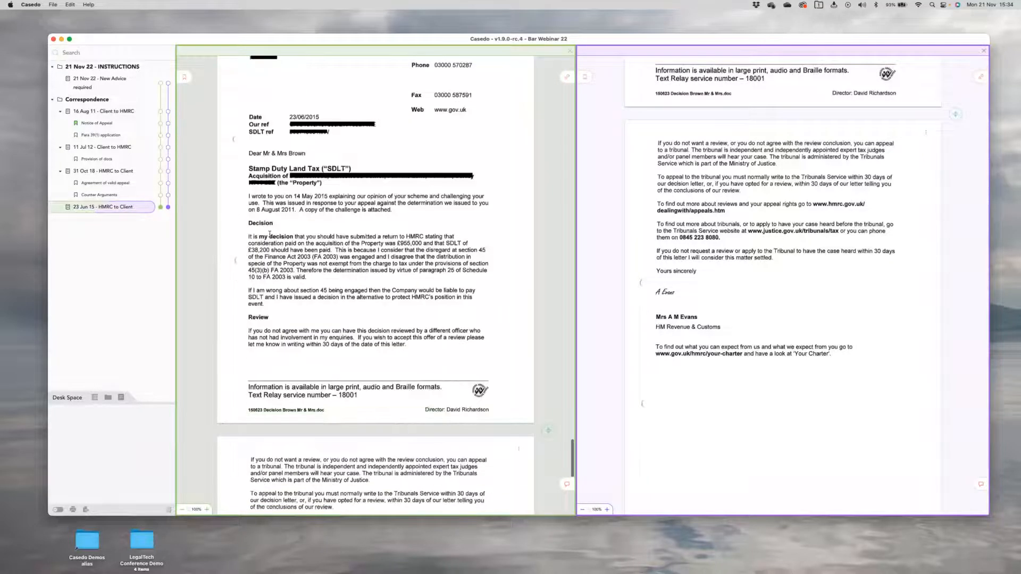
left_click_drag(186, 78, 294, 230)
type("Decision")
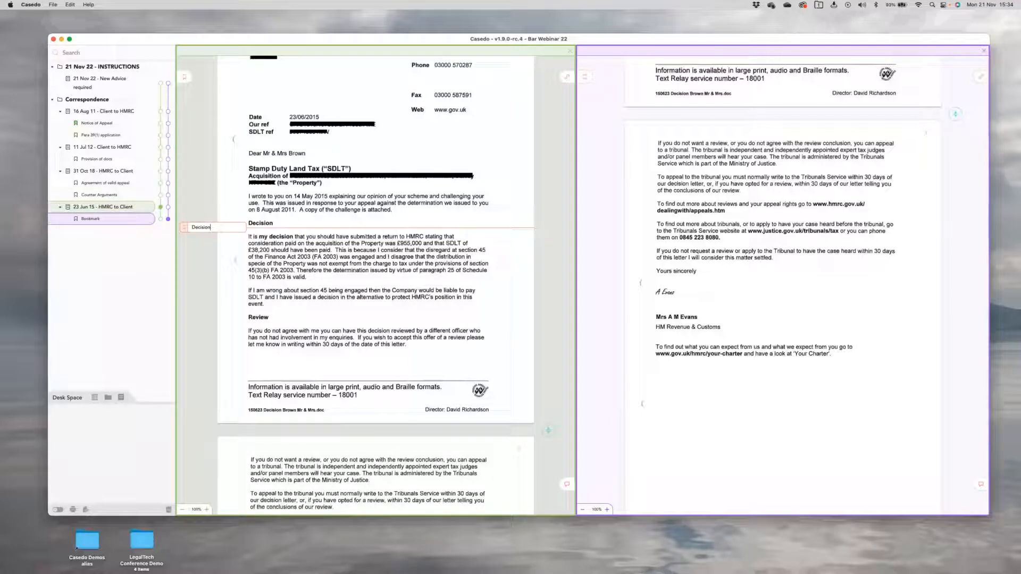
key("Return")
Step: Add a bookmark named "Offer of review" just above the Review heading in the 23 Jun 15 letter
left_click_drag(185, 77, 278, 315)
type("Offer of revview")
key("Return")
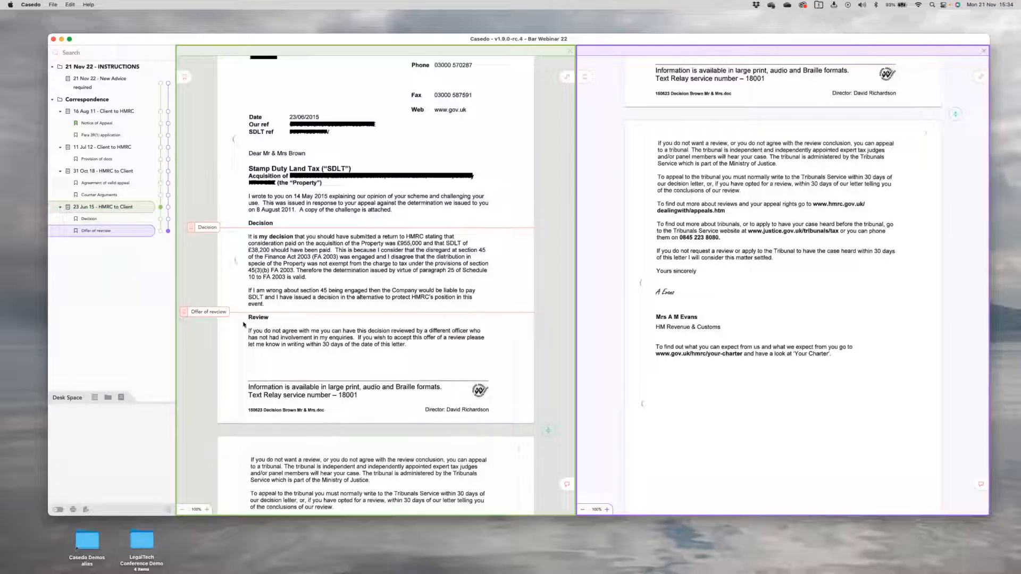
double_click(221, 315)
key("BackSpace")
key("Return")
Step: Highlight "It is my decision" through "£38,200 should have" in yellow and colour the Decision bookmark red
left_click_drag(226, 239, 304, 249)
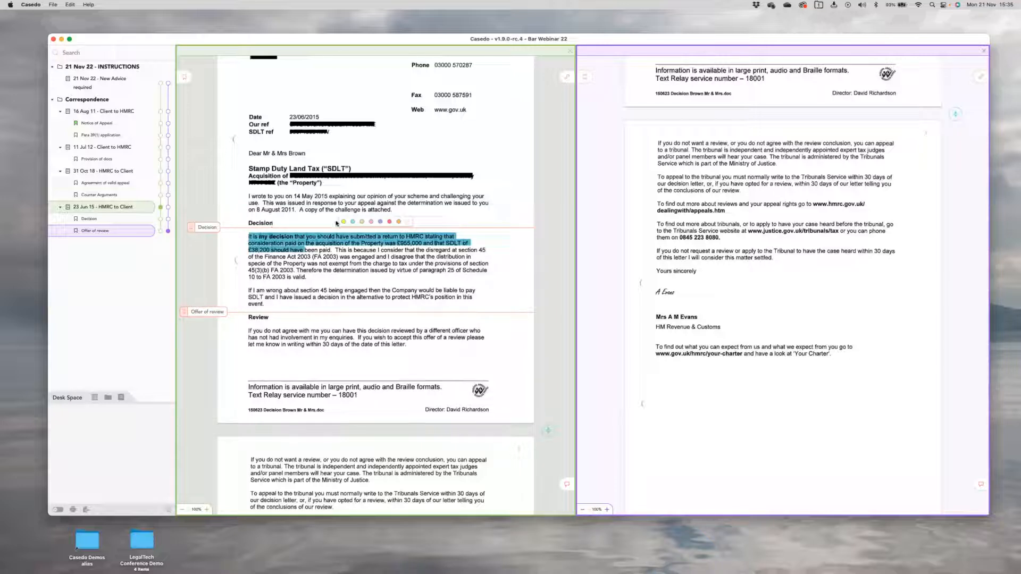
left_click(343, 221)
right_click(89, 221)
left_click(147, 231)
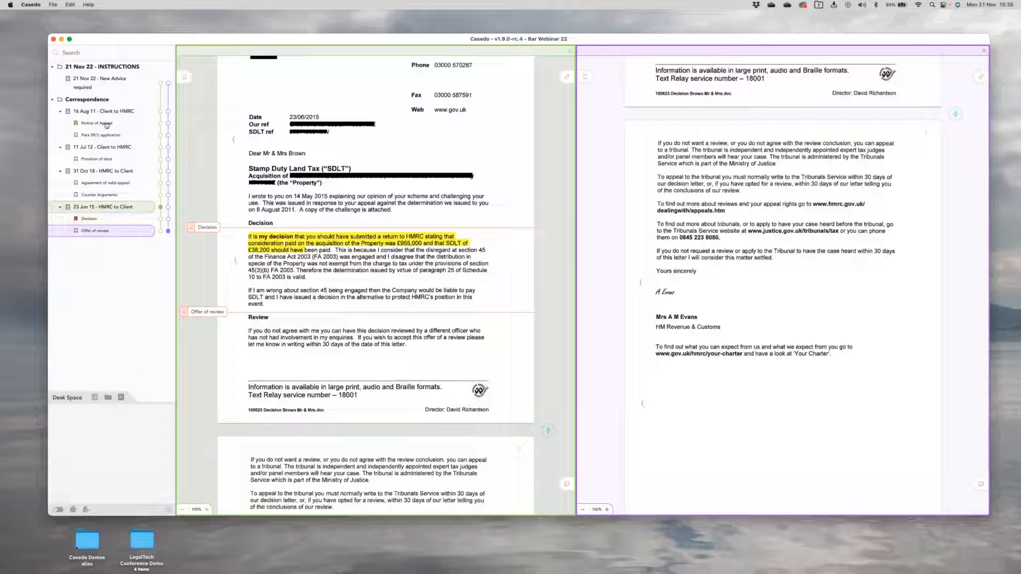
Step: Colour the 23 Jun 15 document red and the 16 Aug 11 document green in the index
right_click(96, 210)
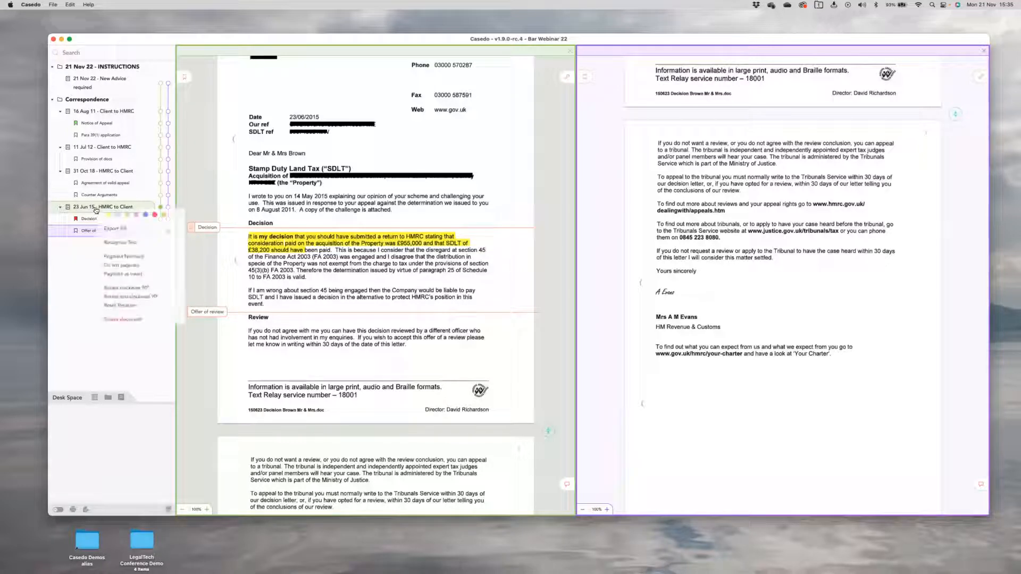
left_click(154, 215)
right_click(111, 112)
left_click(144, 116)
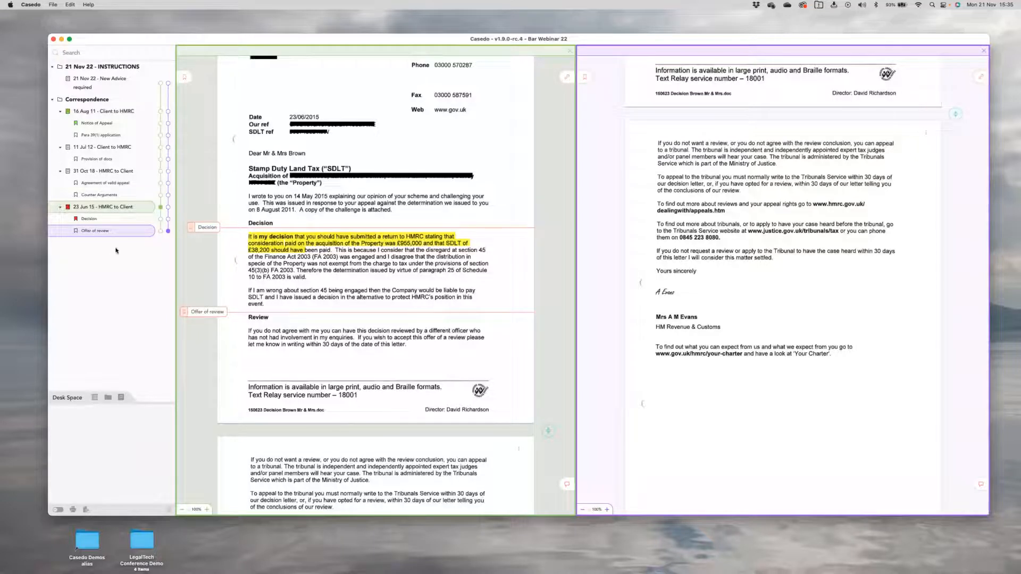
Step: Move the 23 Jun 15 letter between the 11 Jul 12 and 31 Oct 18 letters in the Correspondence folder
scroll(300, 315, "down", 5)
scroll(300, 315, "up", 4)
scroll(300, 315, "down", 4)
scroll(301, 321, "up", 3)
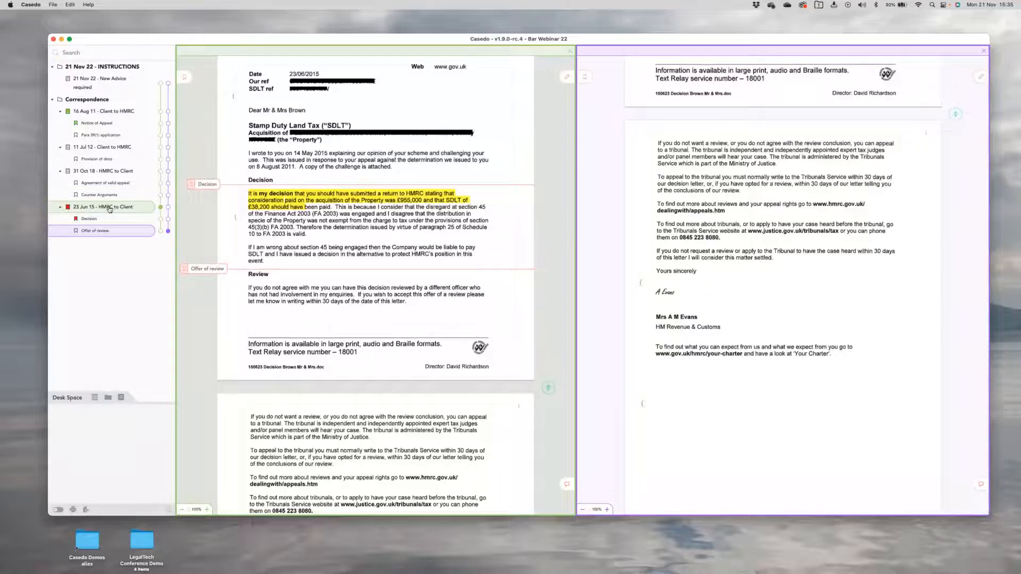
left_click_drag(166, 170, 152, 166)
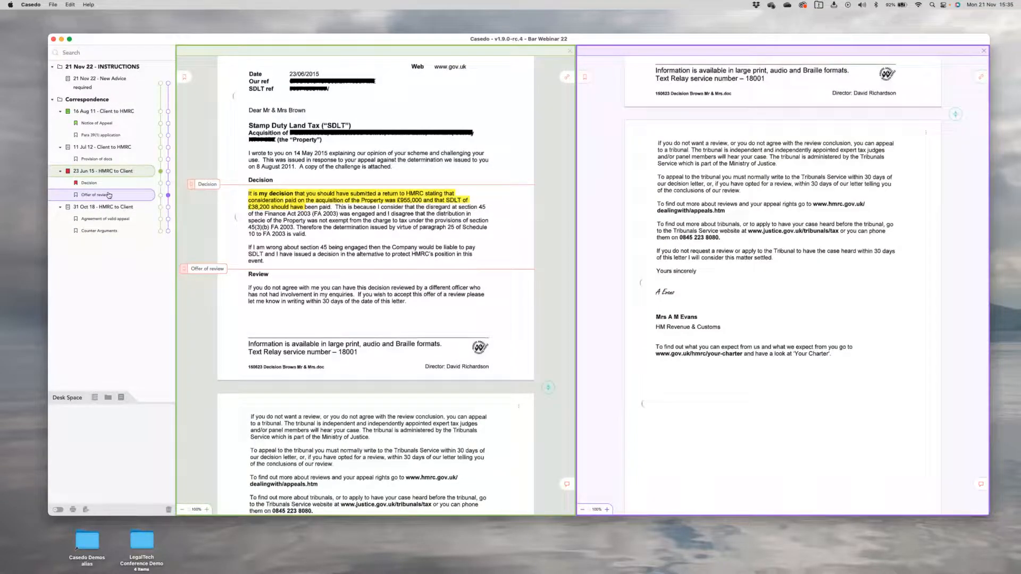
Step: Compare the 16 Aug 11 letter's appeal passages with the 23 Jun 15 letter's Decision section side by side
left_click(157, 112)
scroll(323, 311, "down", 5)
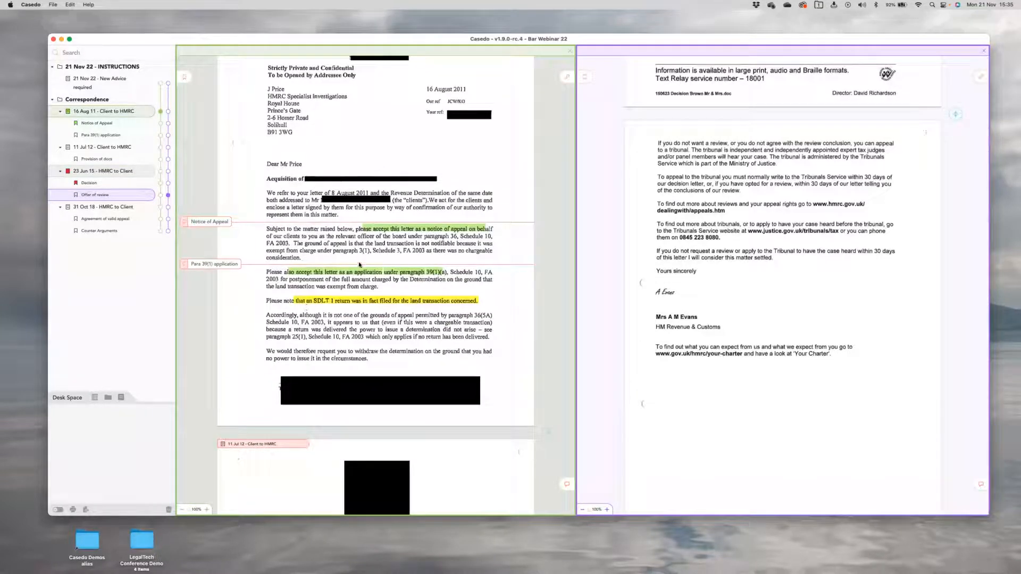
left_click(167, 183)
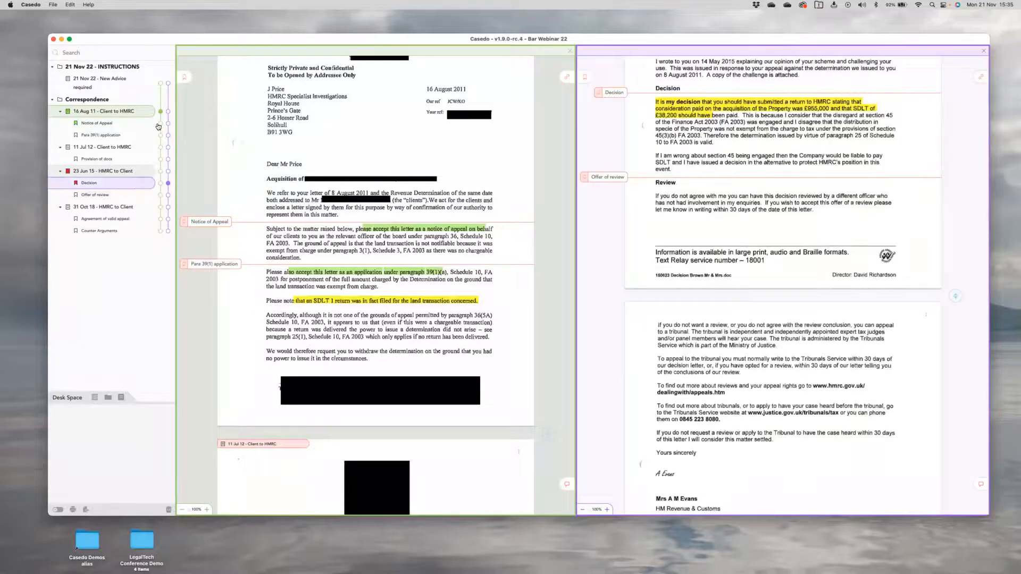
scroll(372, 224, "down", 3)
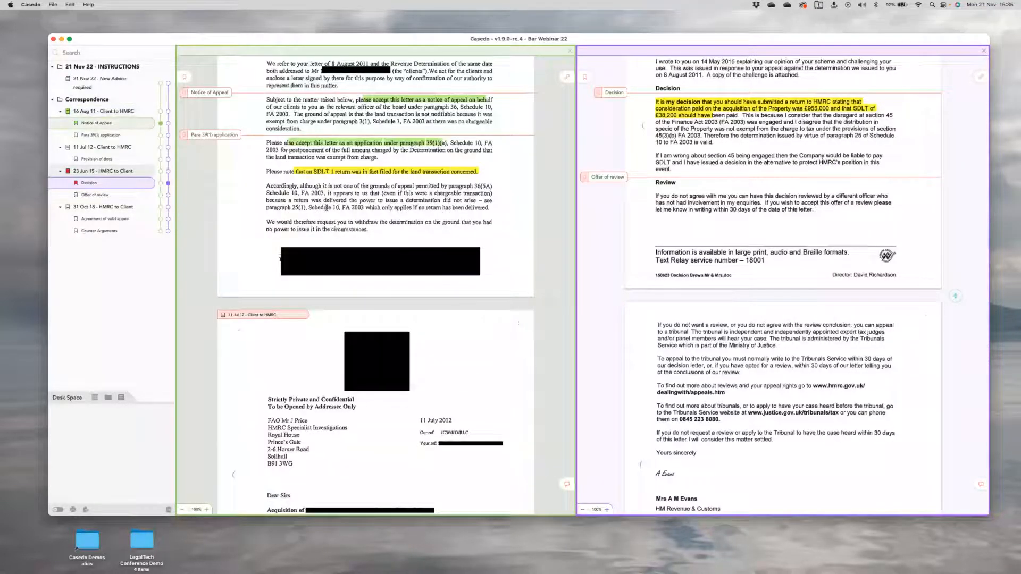
scroll(790, 269, "up", 5)
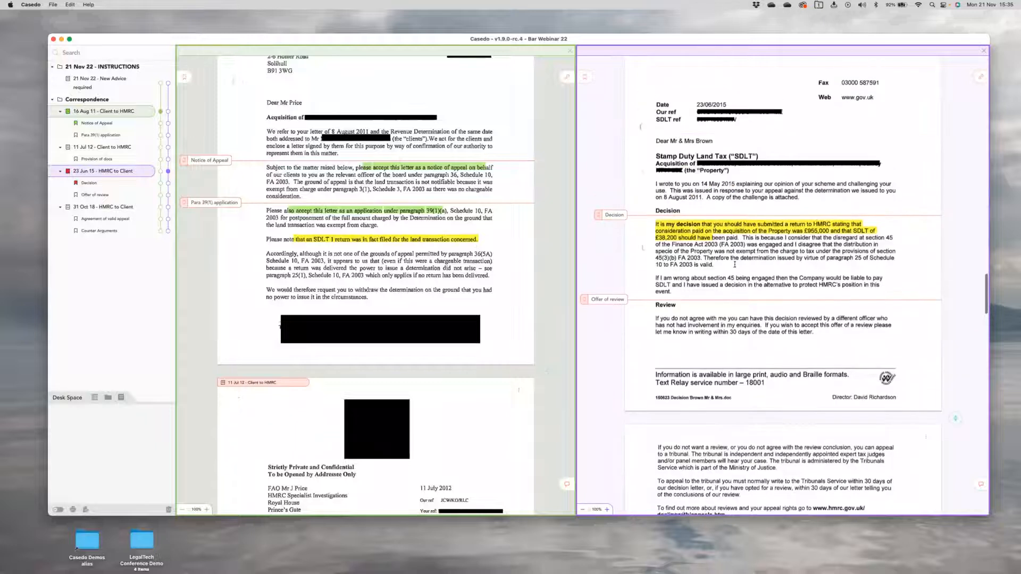
scroll(444, 225, "up", 3)
scroll(404, 229, "down", 1)
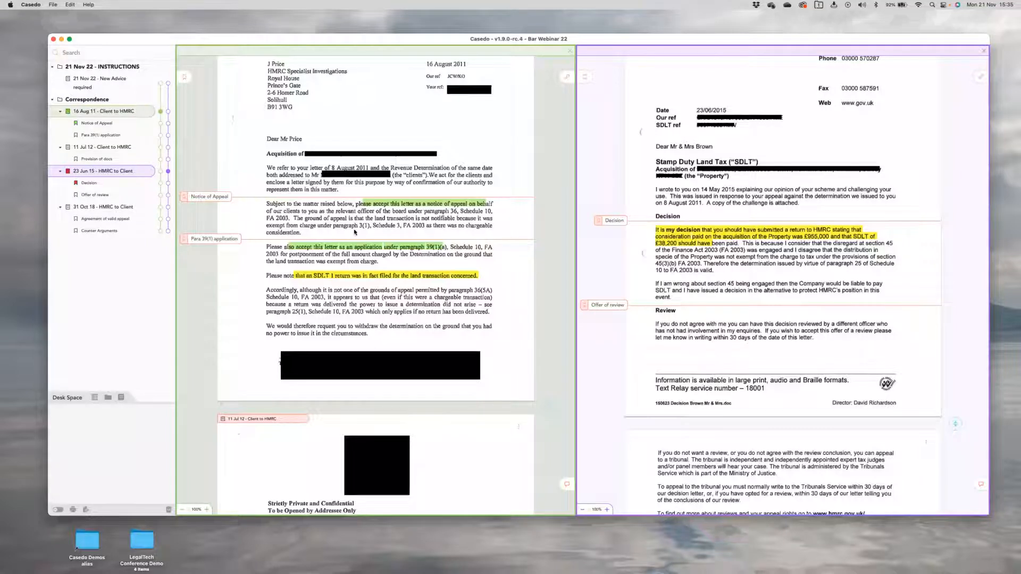
scroll(408, 283, "down", 2)
scroll(425, 298, "up", 2)
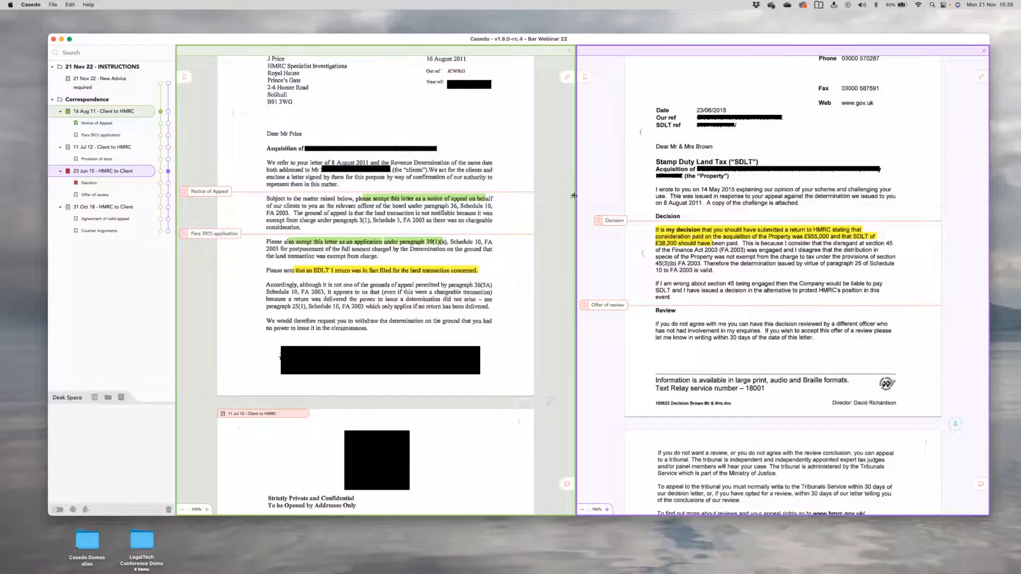
Step: Highlight "This is because I consider that the disregard at section 45 of the Finance Act 2003 (FA 2003)" in pink and check both viewers
left_click(160, 183)
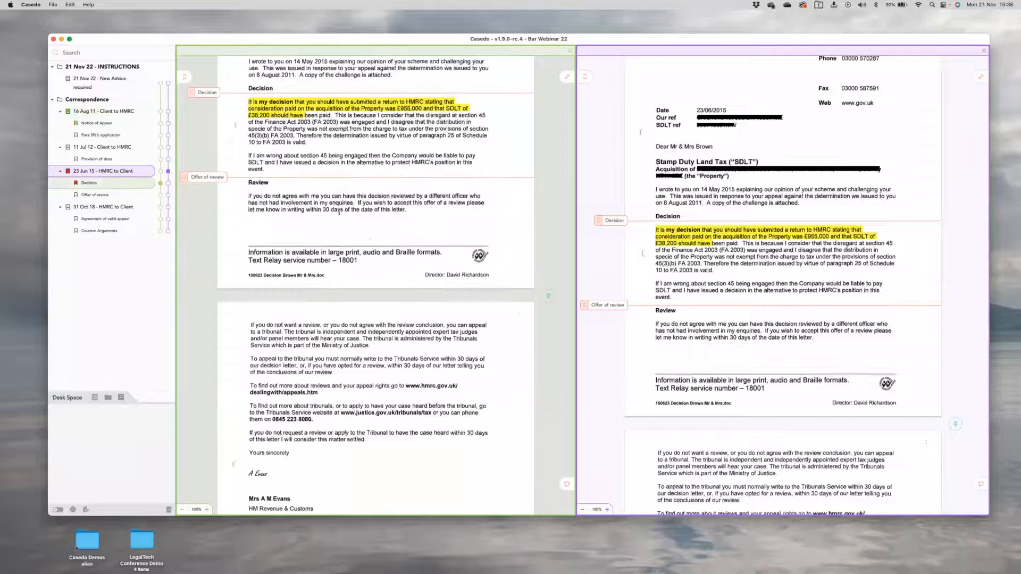
scroll(340, 218, "up", 3)
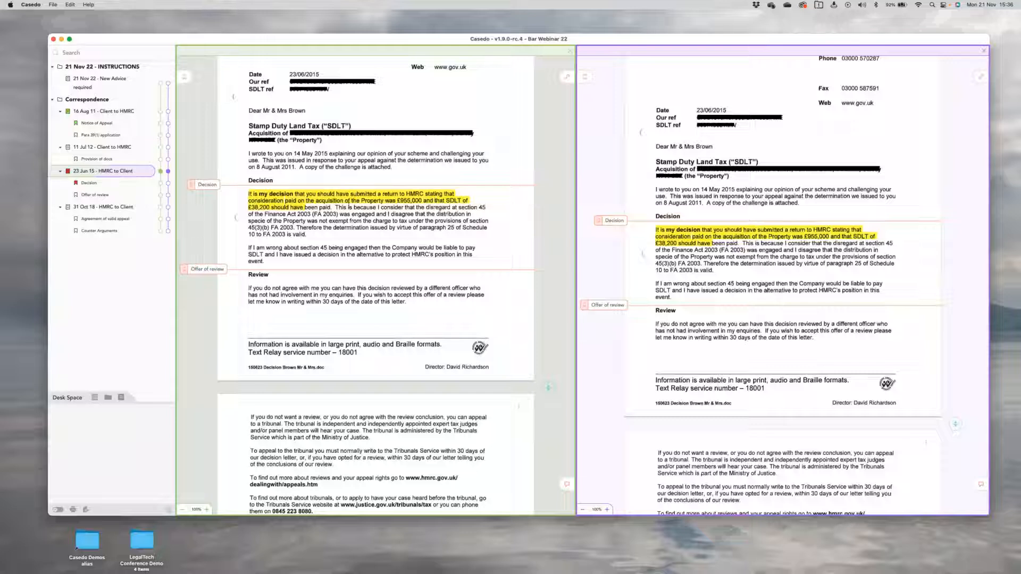
mouse_move(336, 207)
left_mouse_down()
mouse_move(463, 215)
mouse_move(341, 214)
left_mouse_up()
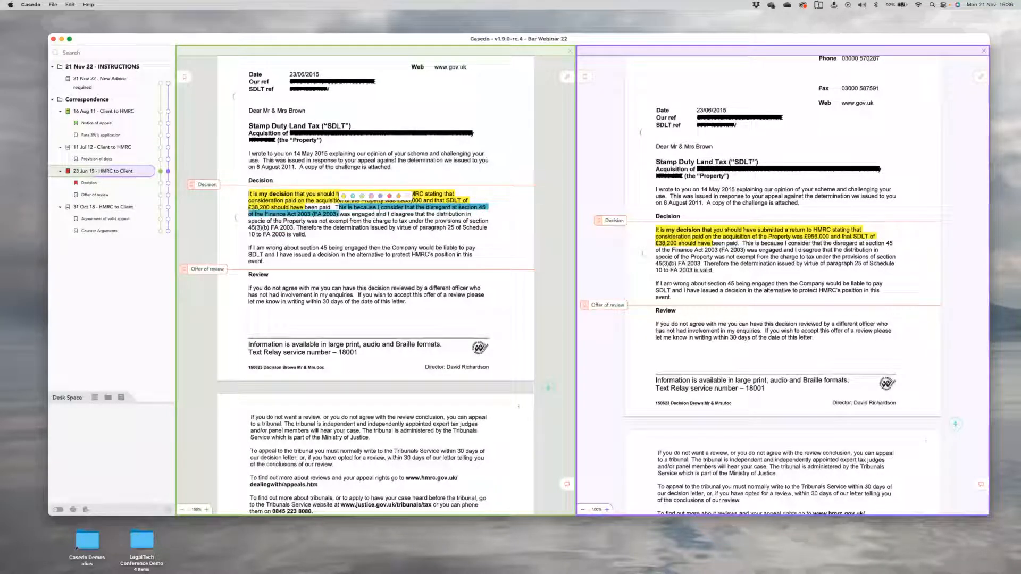
left_click(370, 196)
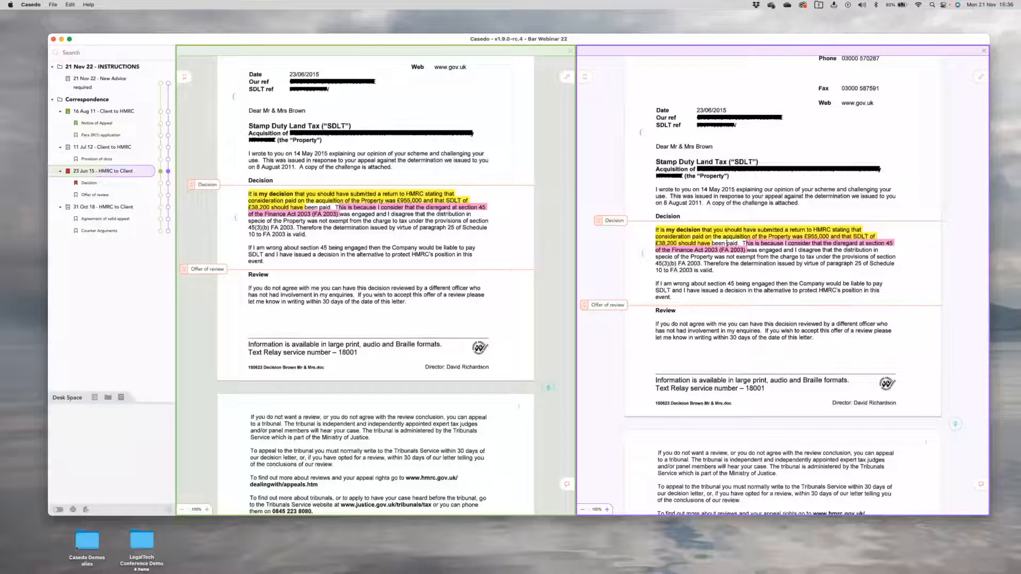
scroll(727, 243, "down", 1)
scroll(476, 257, "up", 2)
scroll(670, 254, "up", 2)
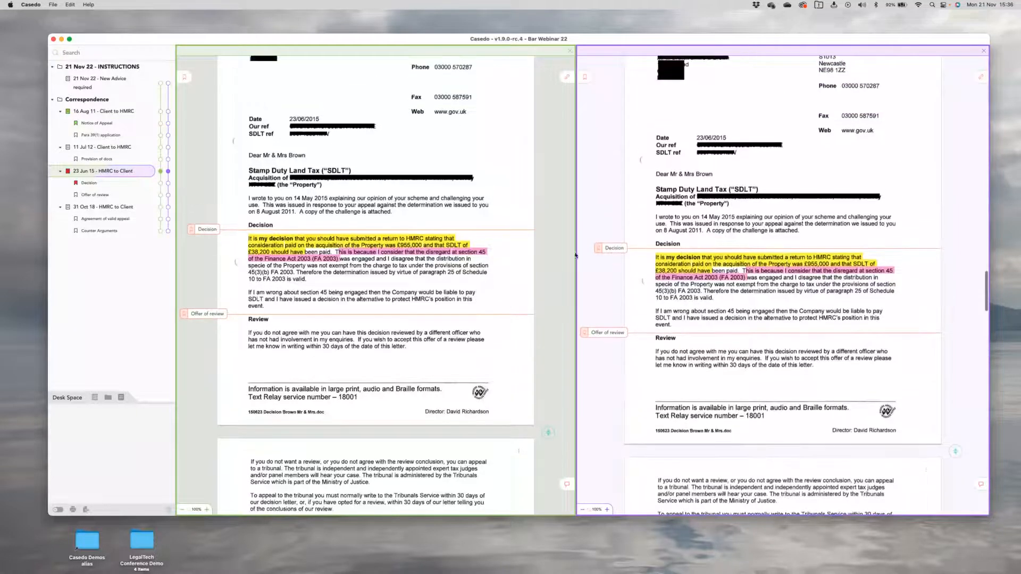
scroll(508, 287, "up", 3)
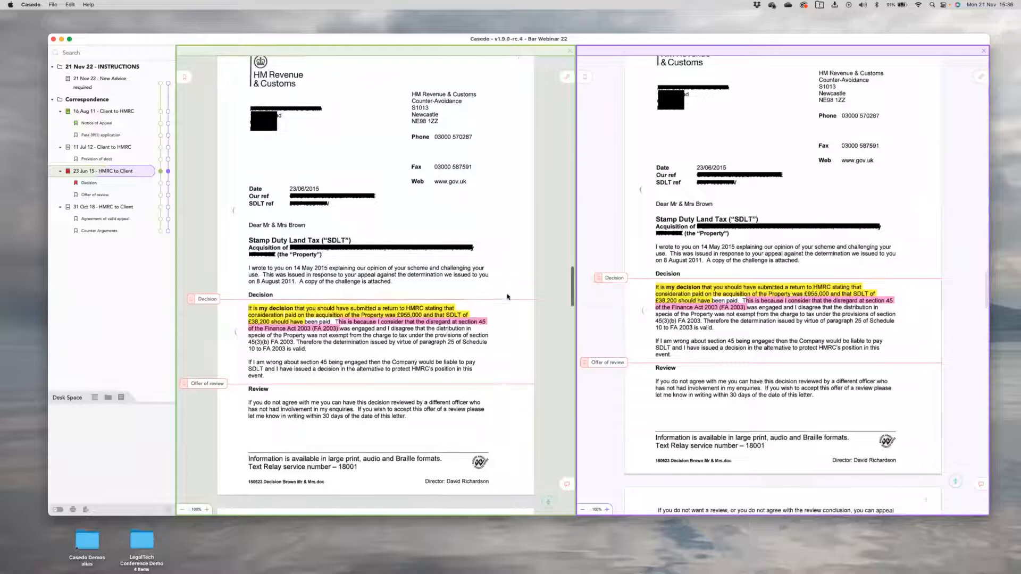
scroll(508, 296, "down", 1)
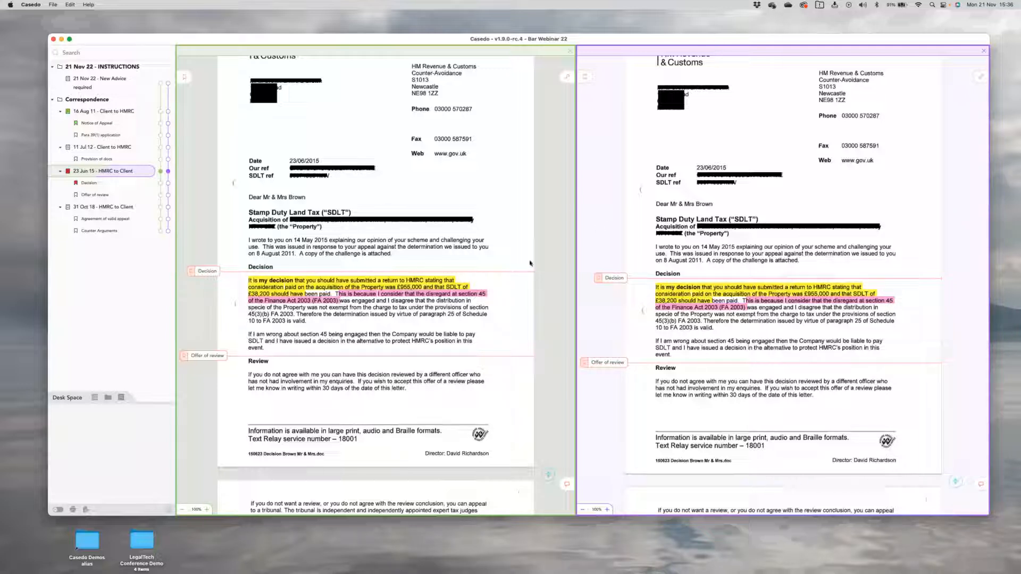
Step: Close the second viewer and review the correspondence in the single viewer, jumping between the Para 39(1) application and Decision bookmarks
left_click(983, 54)
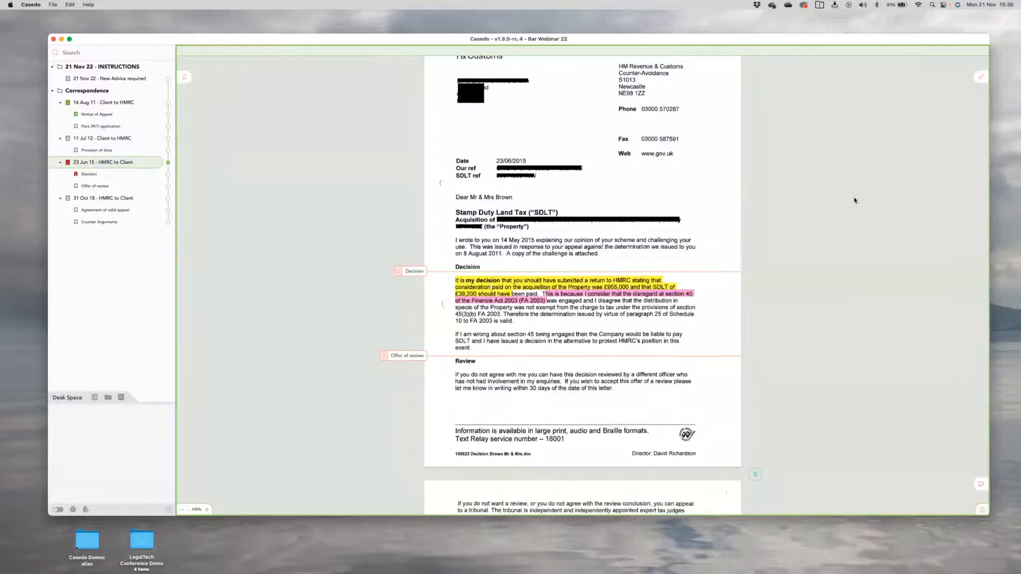
scroll(669, 223, "down", 3)
scroll(670, 225, "up", 5)
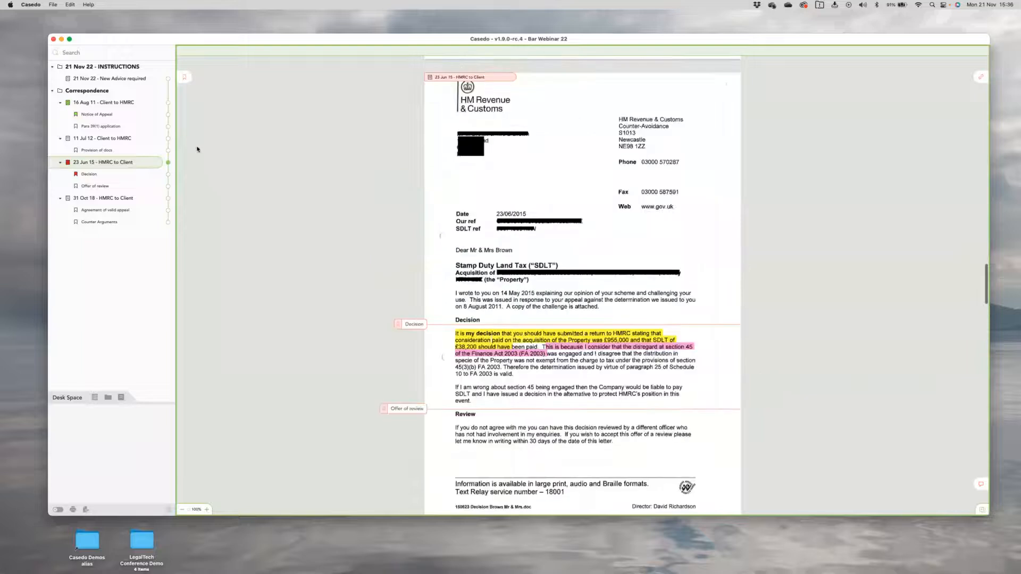
left_click(168, 128)
left_click(168, 174)
scroll(559, 293, "up", 4)
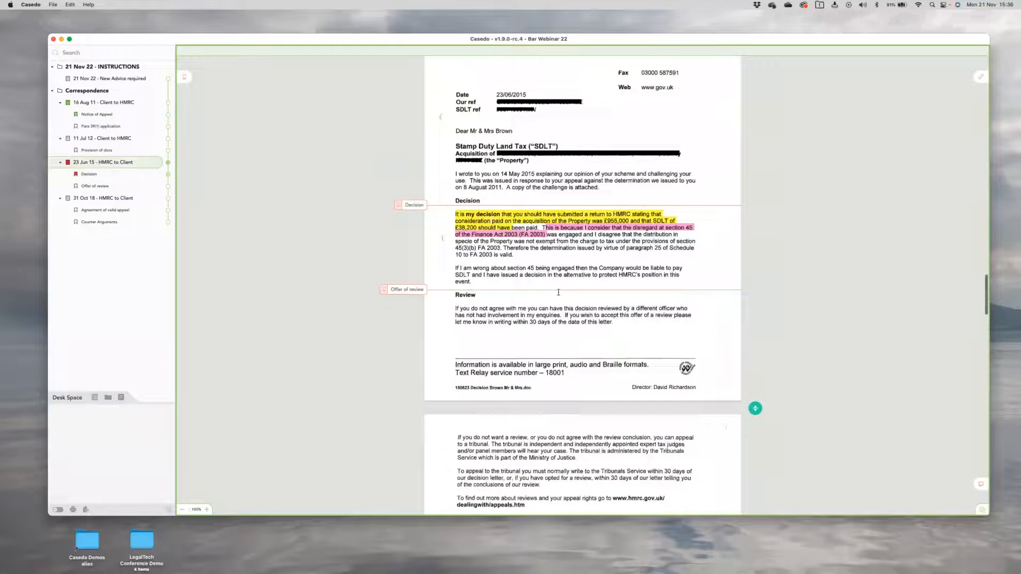
scroll(564, 314, "down", 1)
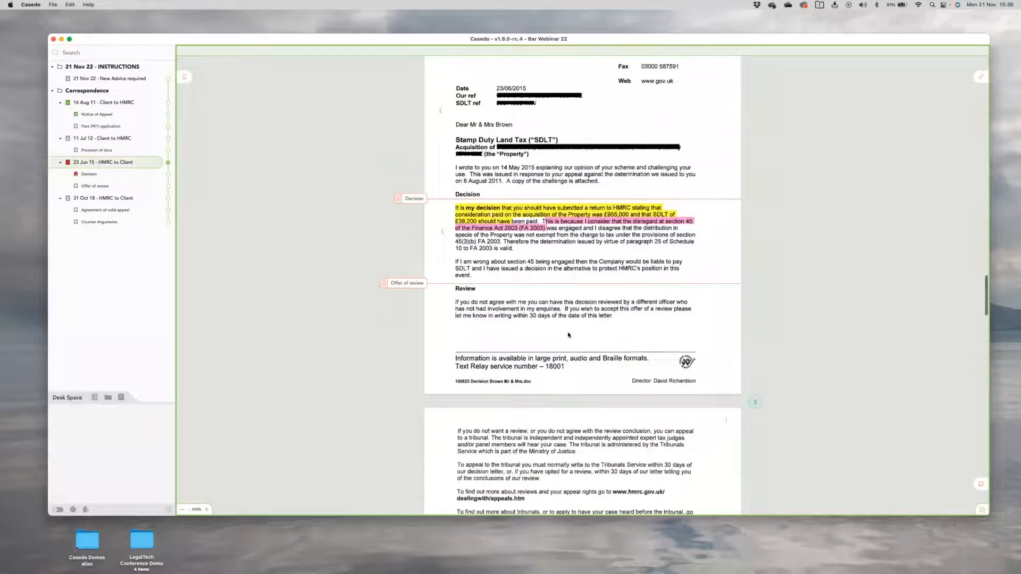
Step: Reopen the second viewer and bring the start of the 31 Oct 18 letter into it beside the 23 Jun 15 letter
left_click(982, 512)
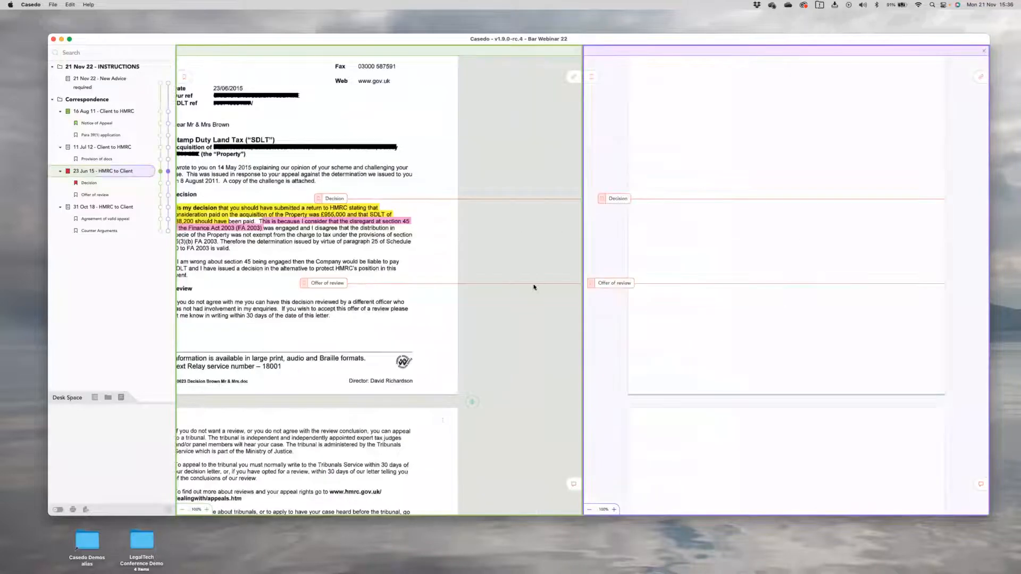
scroll(692, 227, "up", 3)
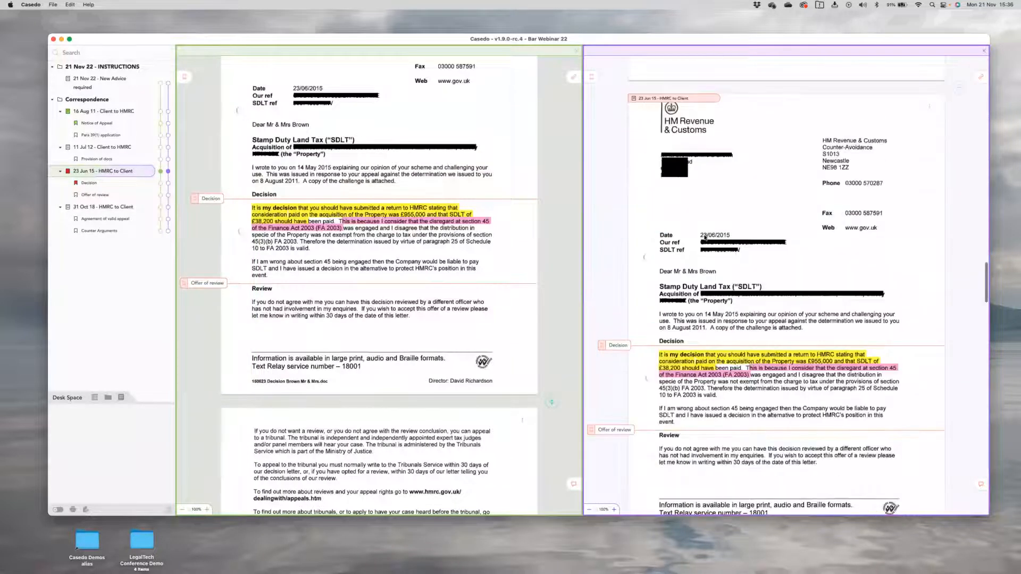
scroll(705, 238, "down", 15)
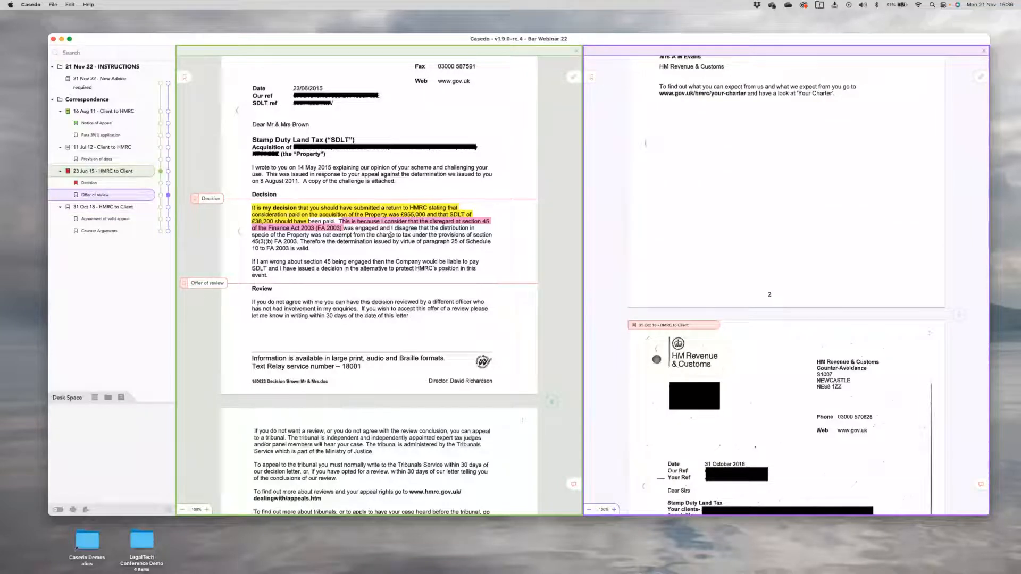
Step: Highlight "section 45(3)(b) FA 2003" in pink in the Decision paragraph of the 23 Jun 15 letter
left_click_drag(301, 241, 470, 235)
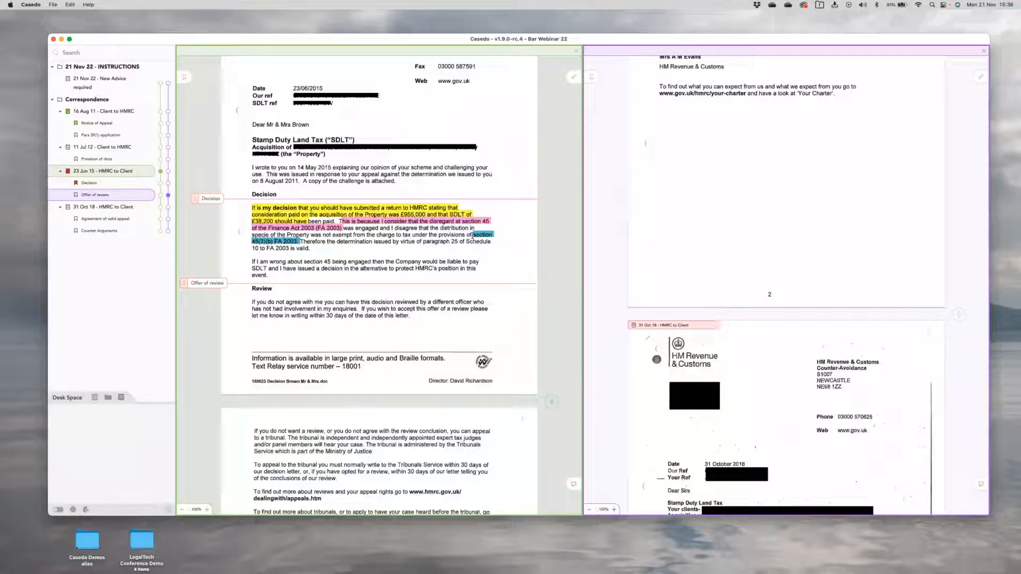
left_click_drag(472, 238, 307, 241)
left_click(289, 239)
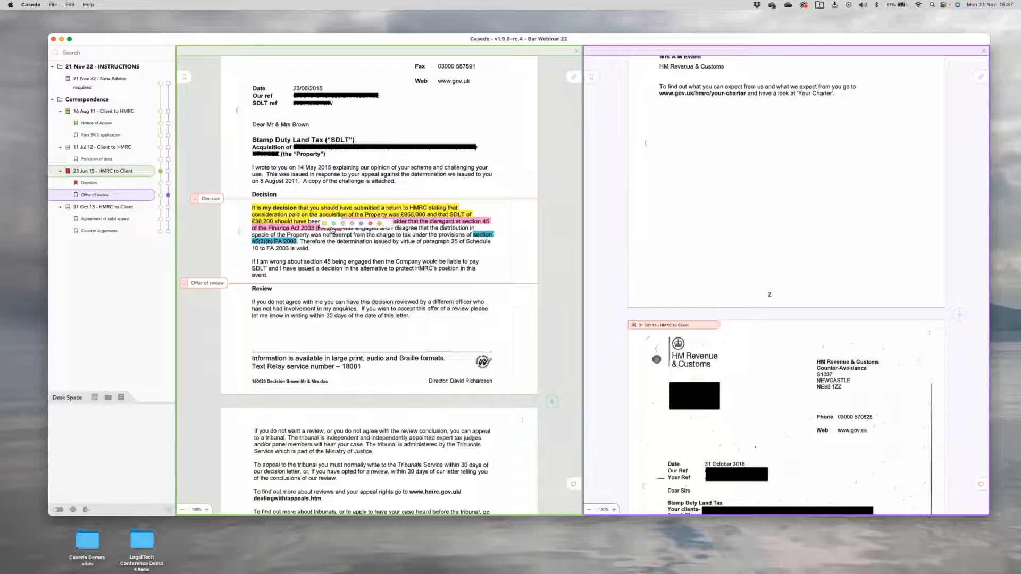
left_click(352, 225)
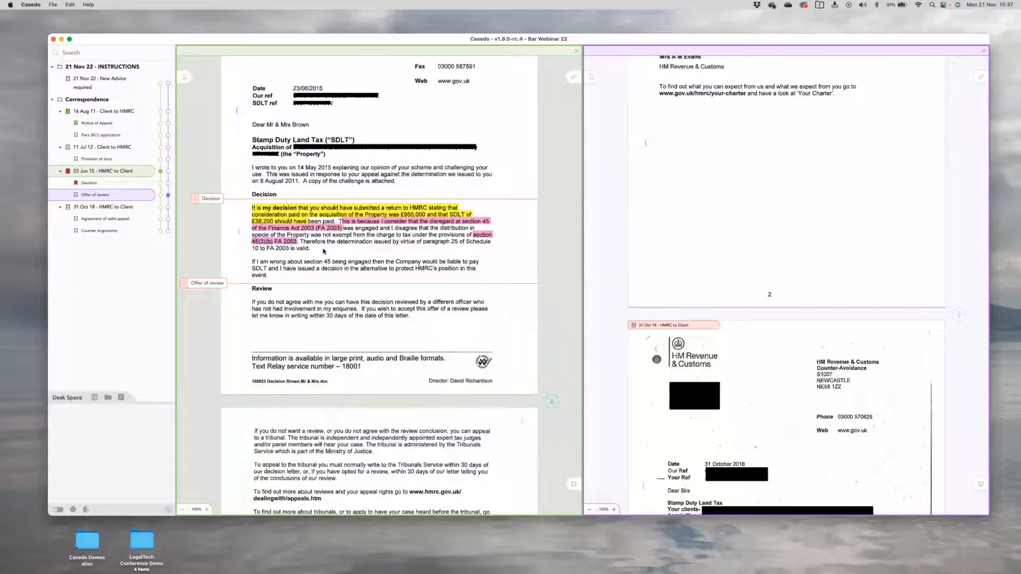
Step: Highlight "paragraph 25 of Schedule 10 to FA 2003 is valid." in orange in the same Decision paragraph
scroll(345, 255, "down", 3)
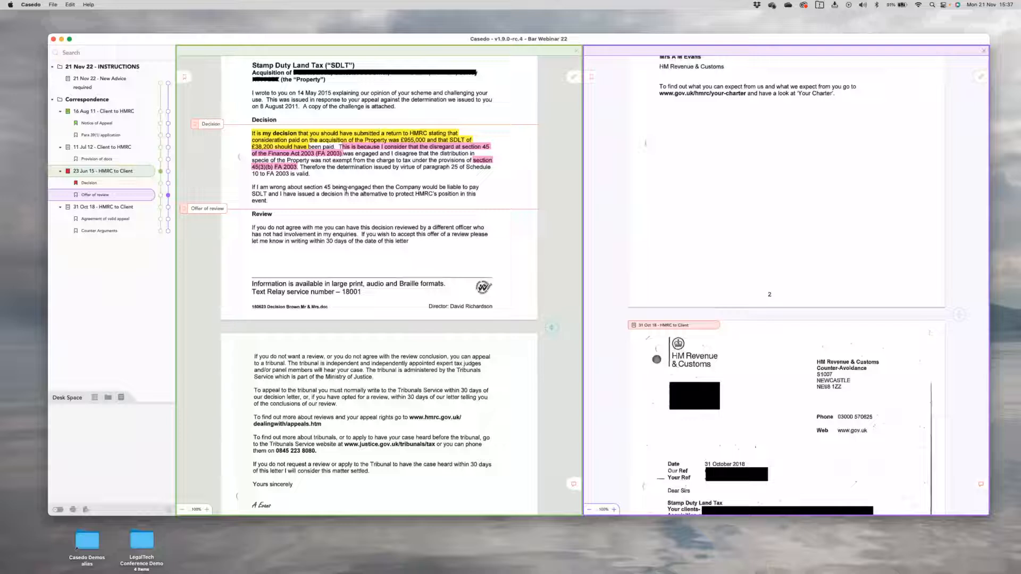
left_click_drag(423, 167, 310, 174)
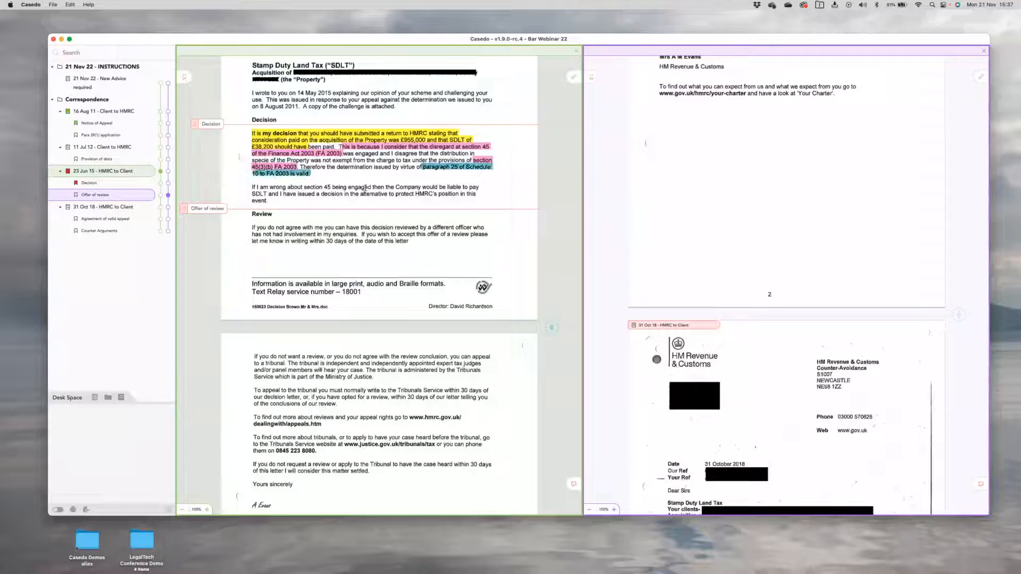
left_click(370, 159)
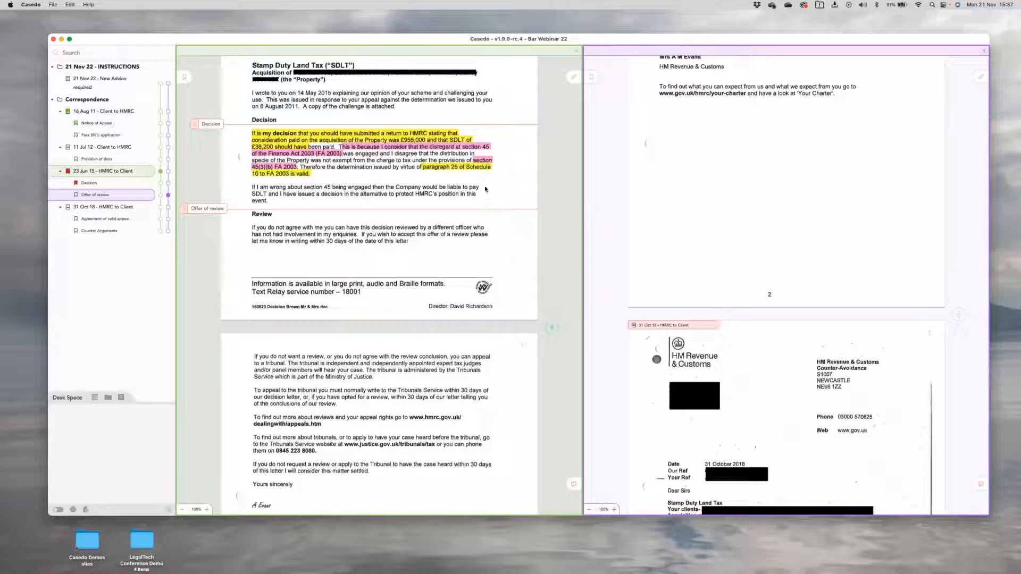
left_click(464, 168)
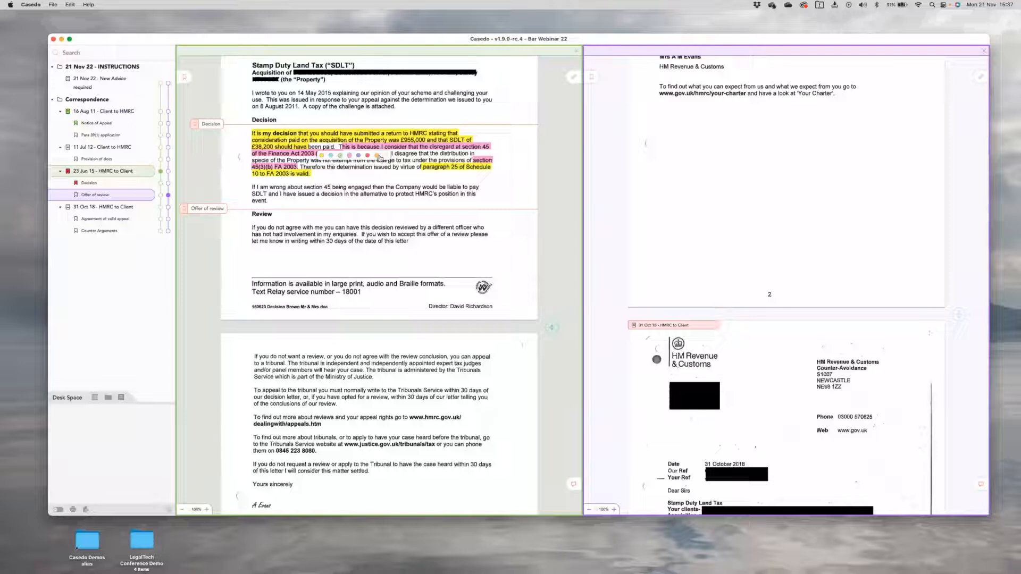
left_click(376, 156)
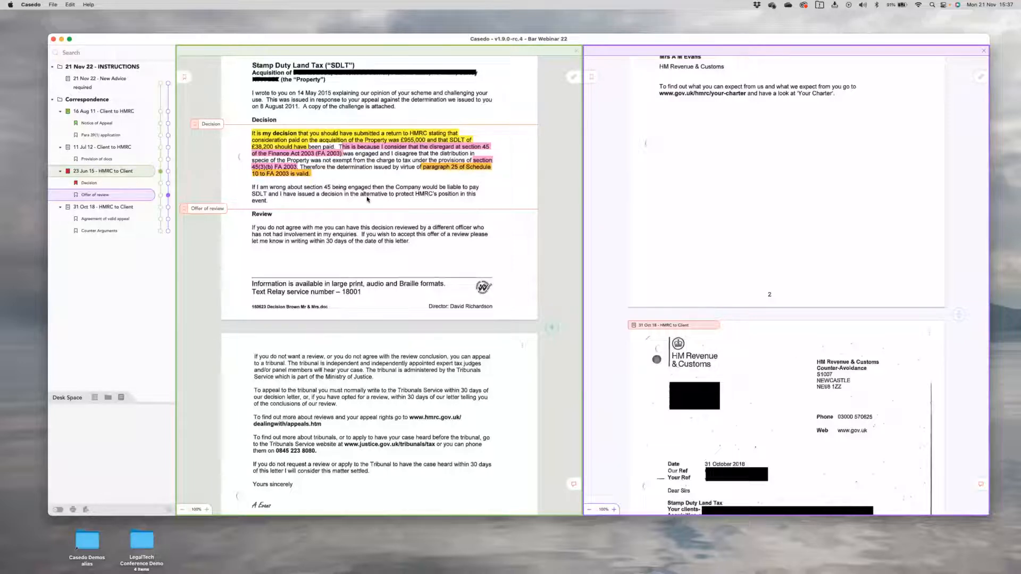
scroll(367, 199, "up", 3)
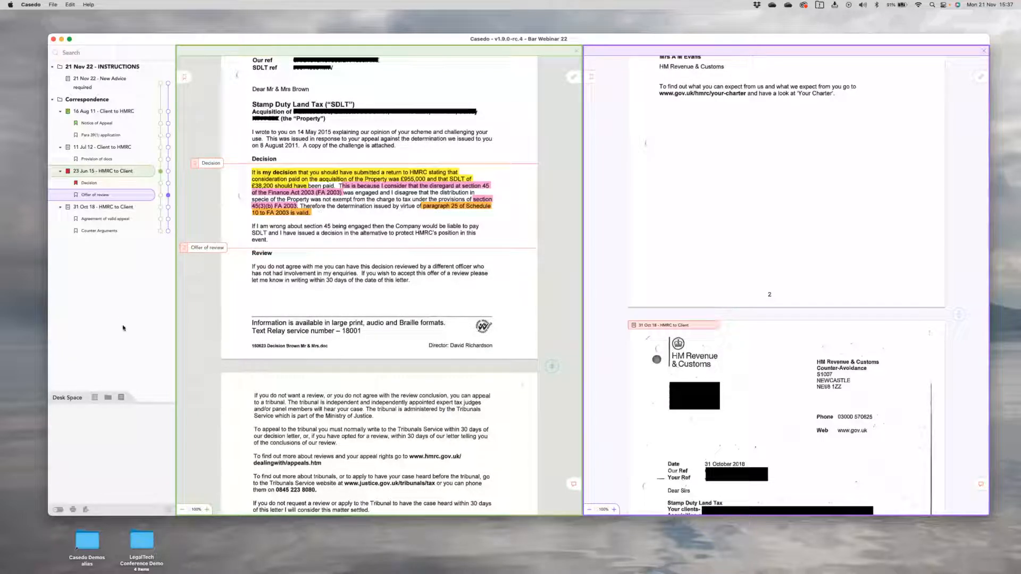
Step: Import FA 2003 Part 3 - SDLT.PDF from the Law folder into the Desk Space
left_click(121, 399)
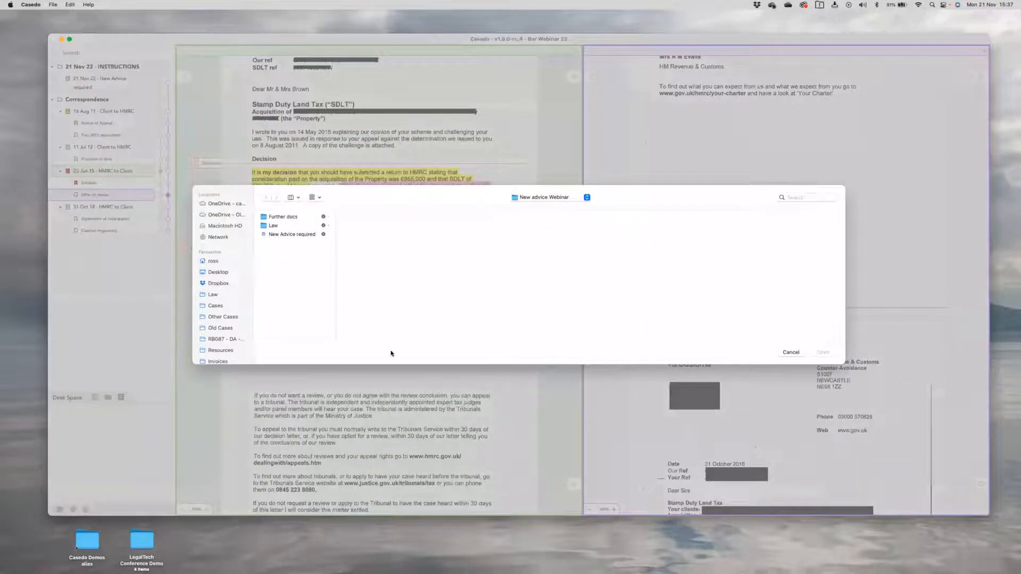
left_click(791, 353)
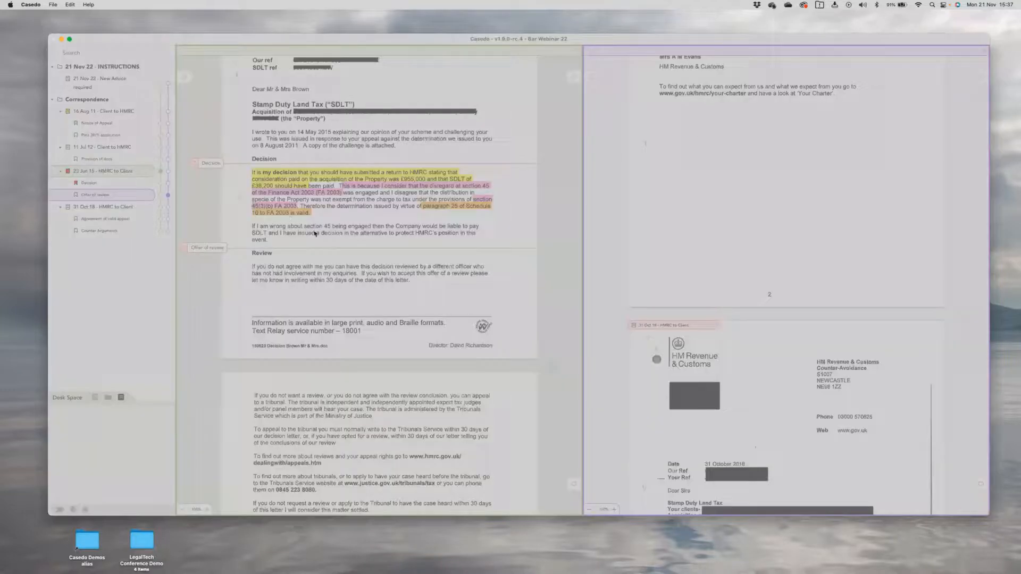
left_click(279, 225)
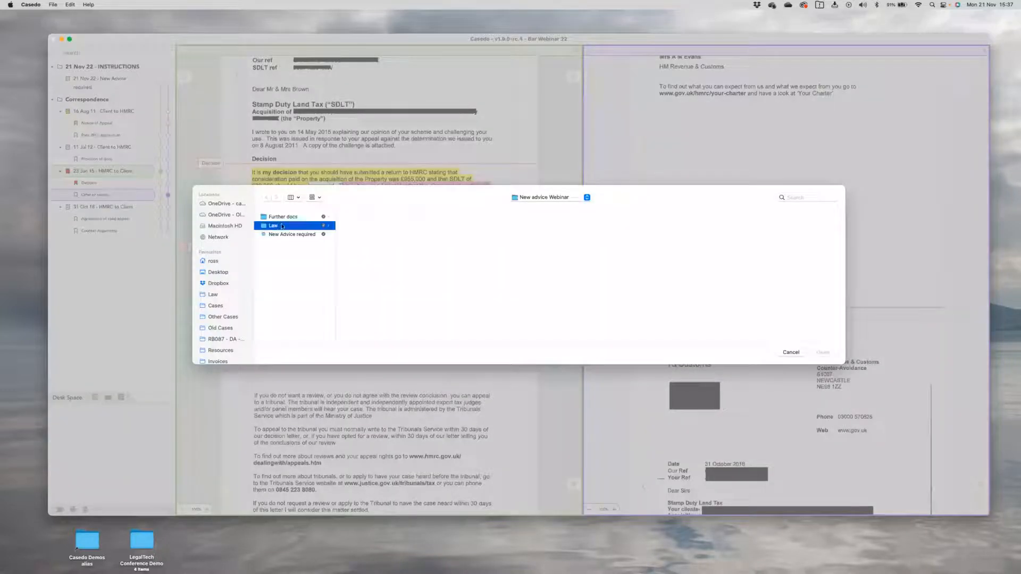
double_click(417, 242)
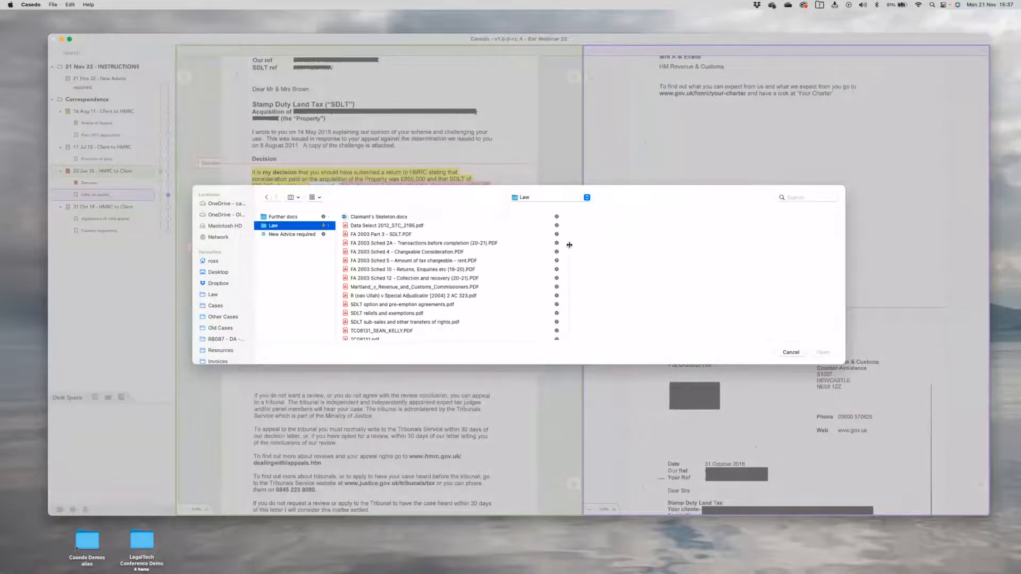
left_click(395, 234)
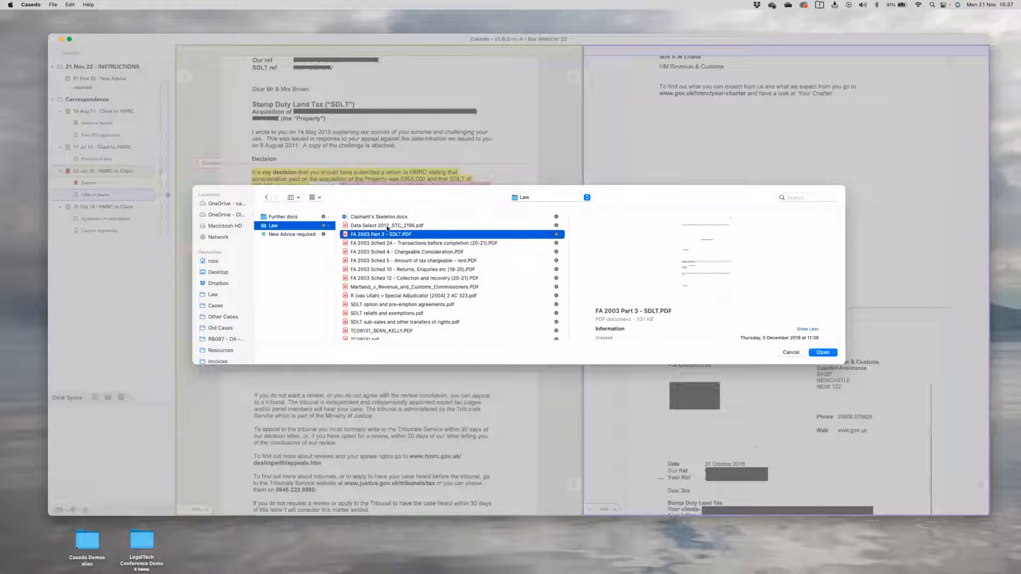
left_click(824, 353)
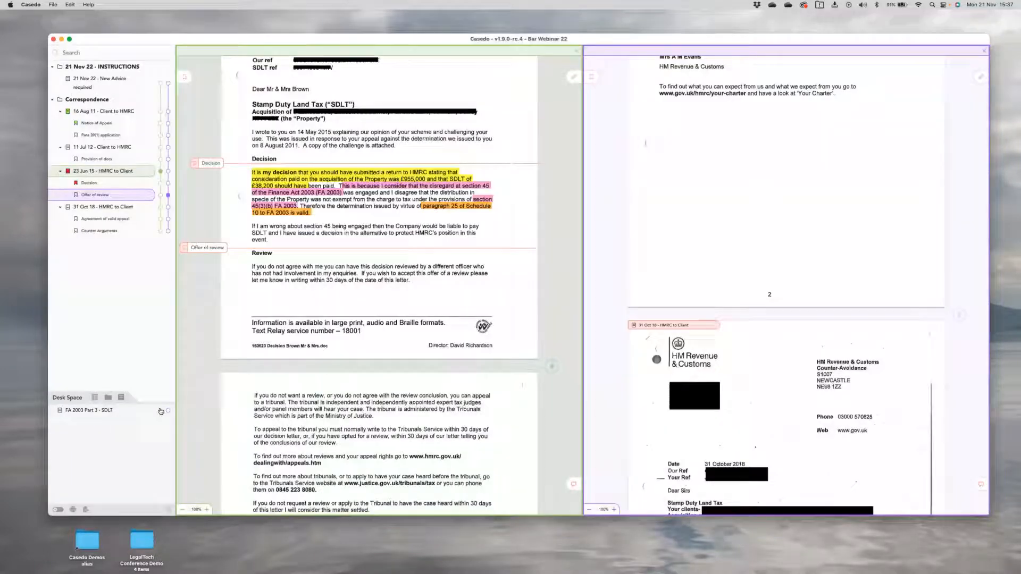
Step: Open the imported legislation in the first viewer and rename it "FA 2003 Part 4 - SDLT"
left_click(161, 411)
scroll(274, 334, "down", 1)
double_click(97, 413)
double_click(97, 411)
type("4")
key("Return")
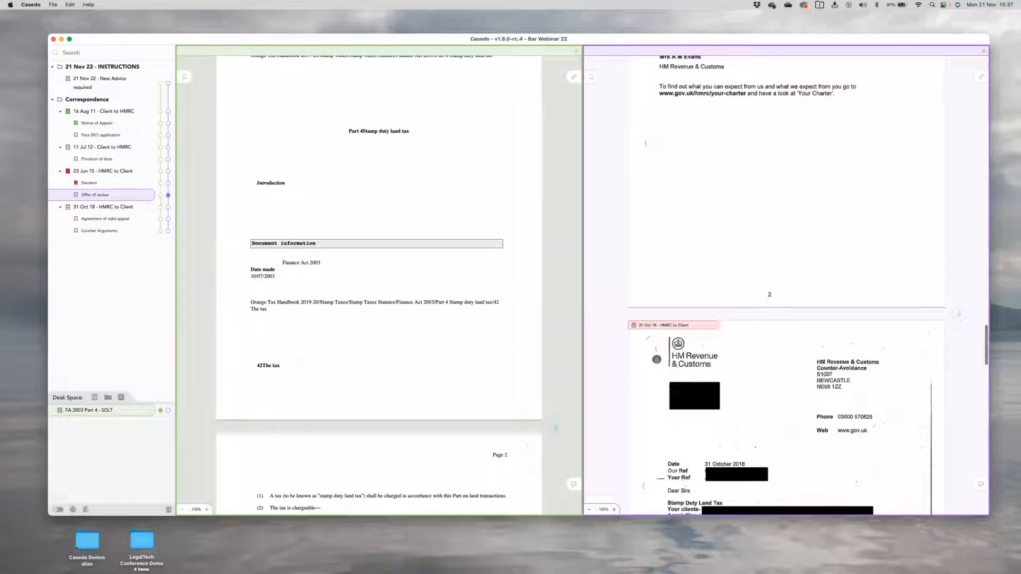
Step: Create a "Legislation" folder holding FA 2003 Part 4 - SDLT and place it below Correspondence in the case index
left_click(108, 398)
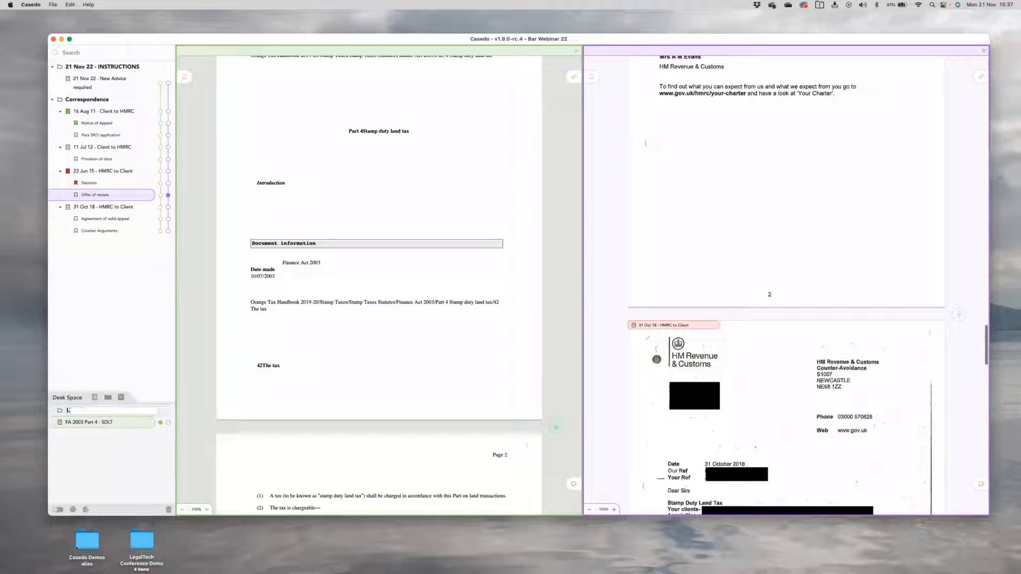
type("Legislation")
left_click_drag(109, 423, 96, 348)
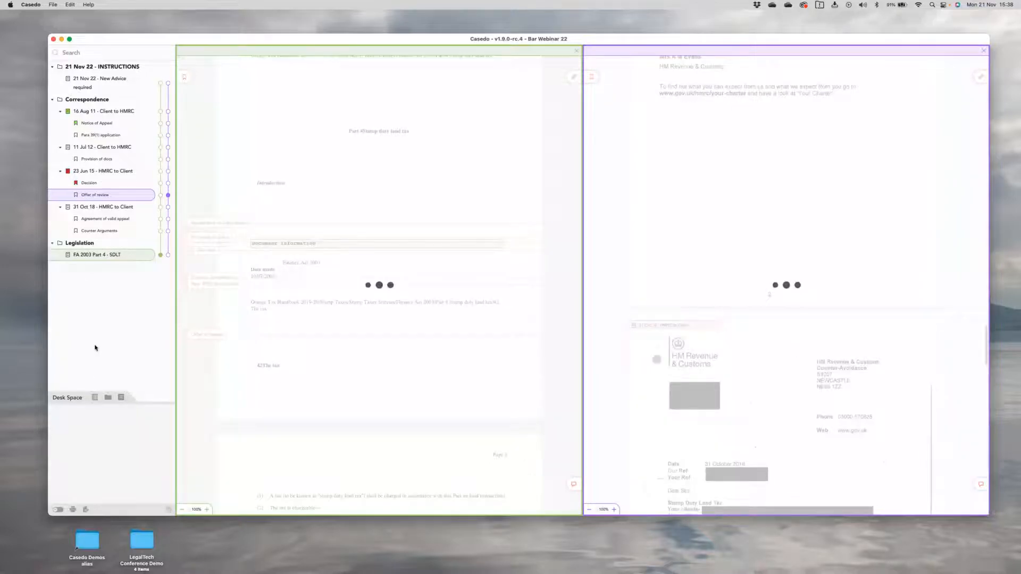
left_click(122, 398)
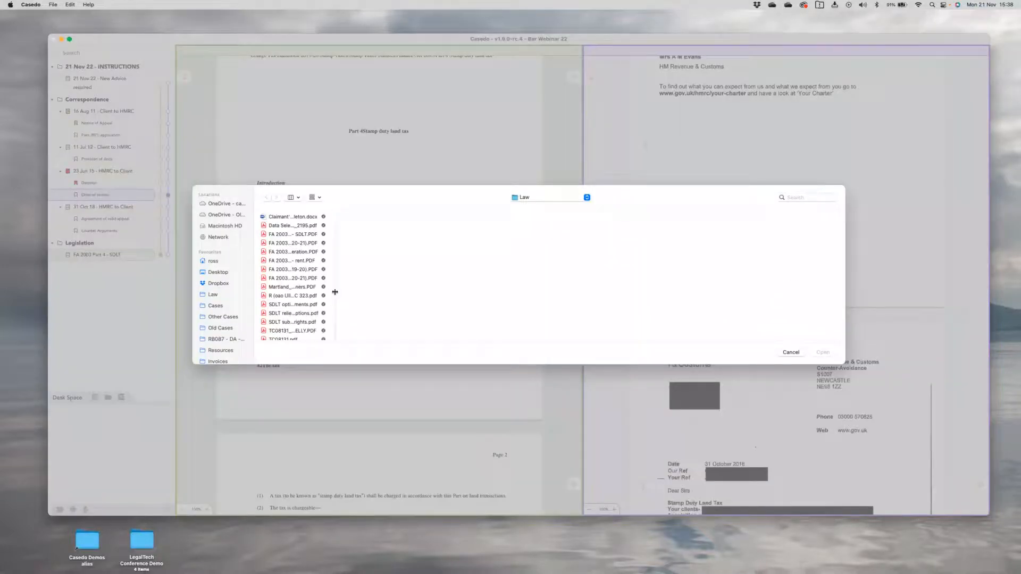
left_click(790, 352)
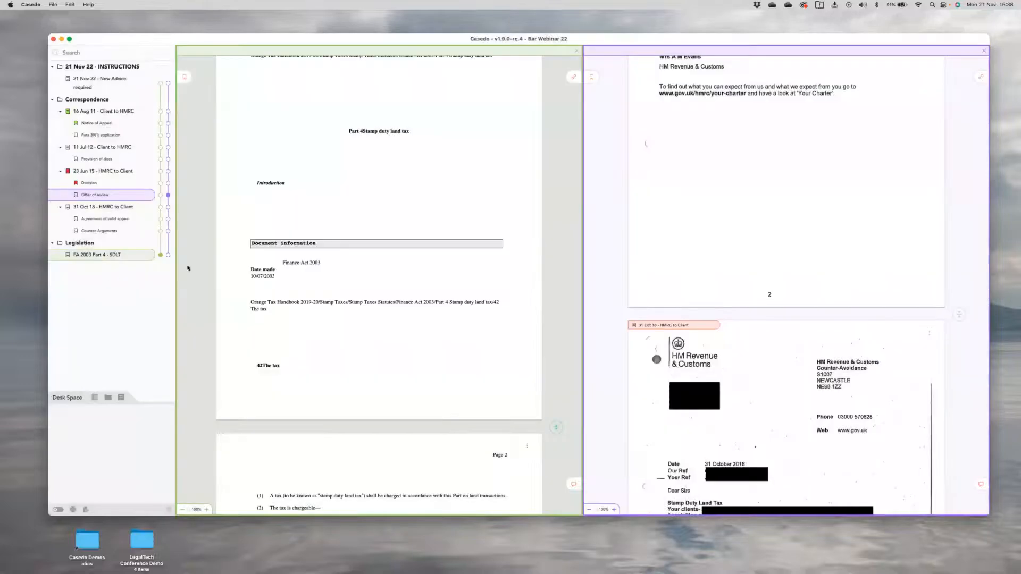
Step: Show FA 2003 Part 4 - SDLT beside the 23 Jun 15 Decision and place a link marker at the letter's section 45(3)(b) line
left_click(160, 256)
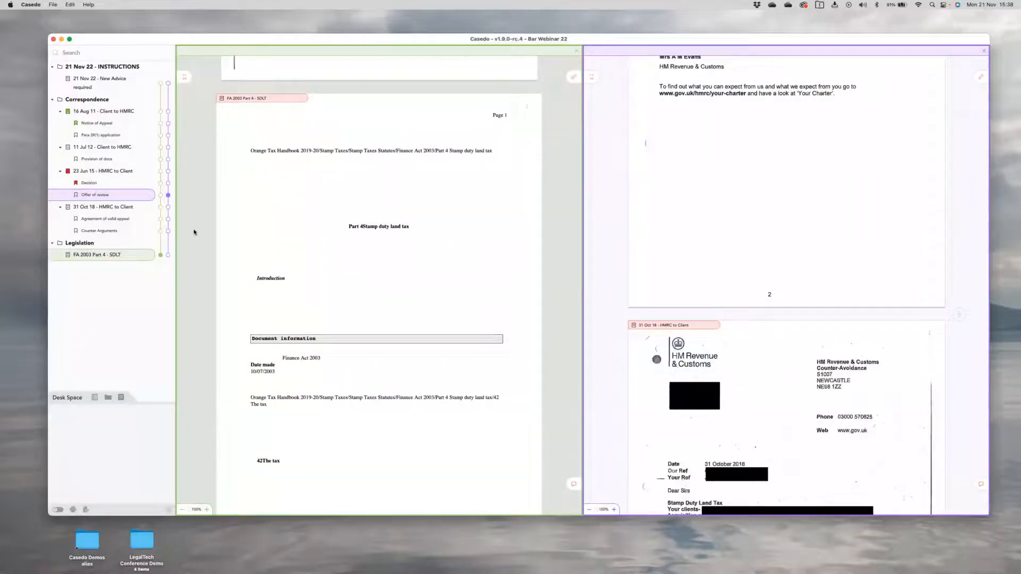
left_click(167, 183)
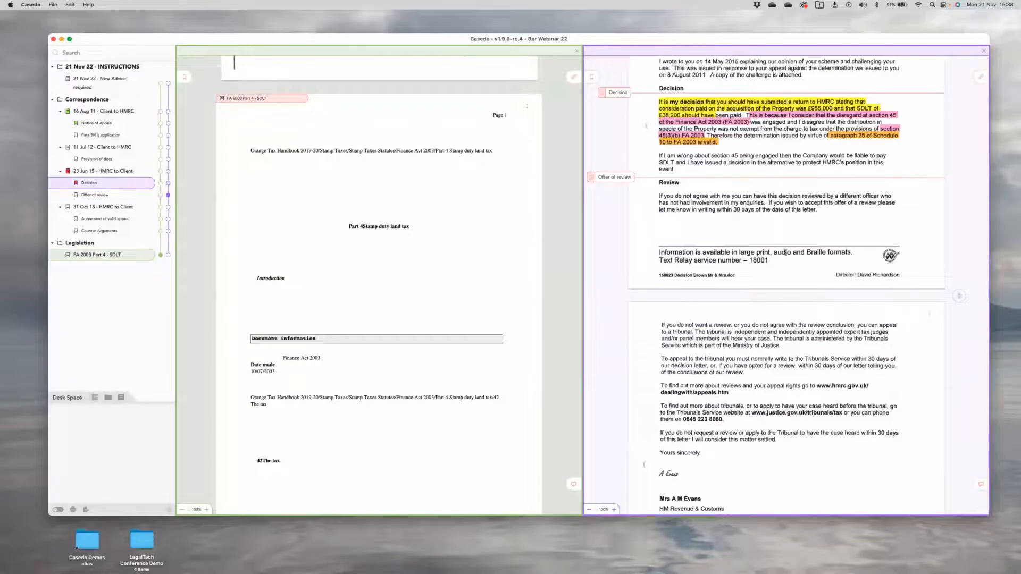
scroll(779, 229, "up", 3)
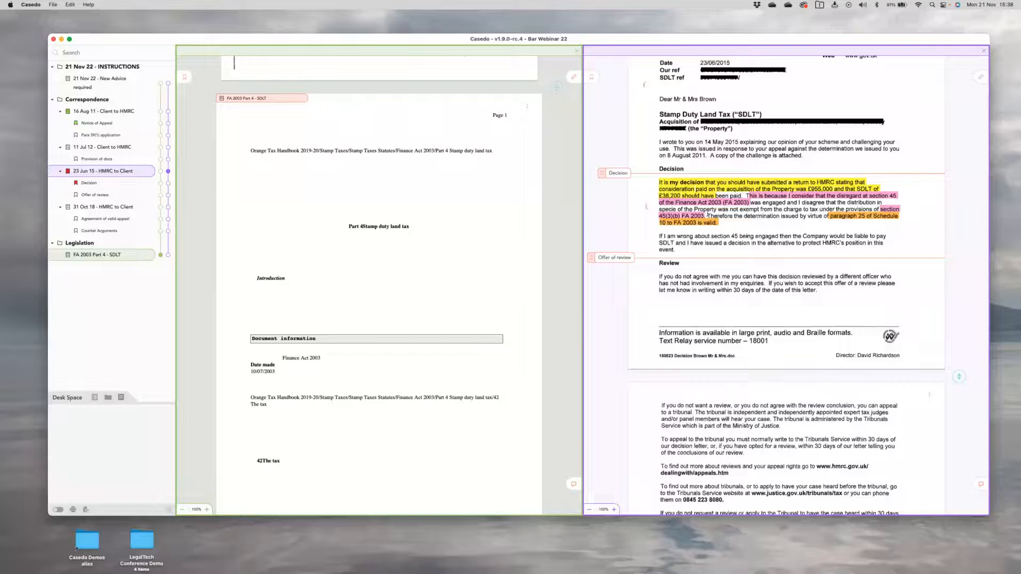
scroll(700, 224, "up", 1)
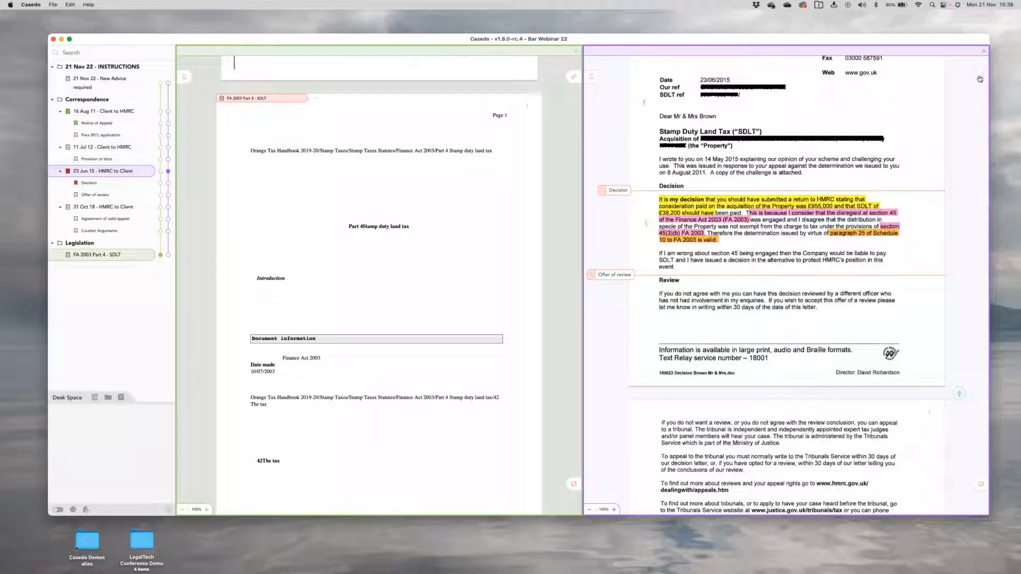
mouse_move(576, 74)
left_mouse_down()
mouse_move(609, 86)
mouse_move(582, 81)
mouse_move(596, 80)
left_mouse_up()
left_click_drag(981, 78, 920, 233)
scroll(399, 271, "down", 1)
scroll(400, 270, "down", 1)
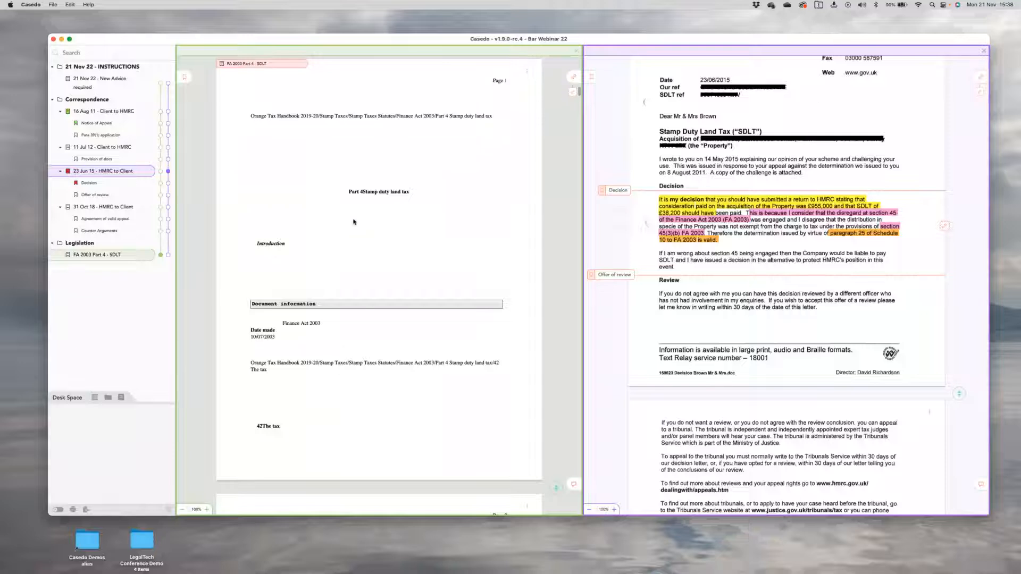
Step: Search the bundle for "45" and go to the section 45 heading in FA 2003 Part 4 - SDLT
type("45")
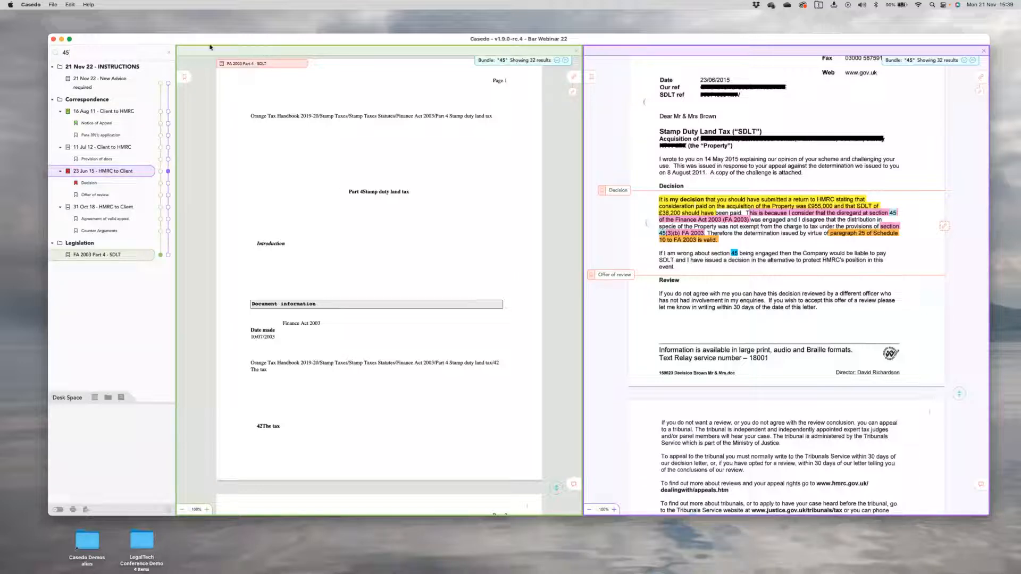
key("Return")
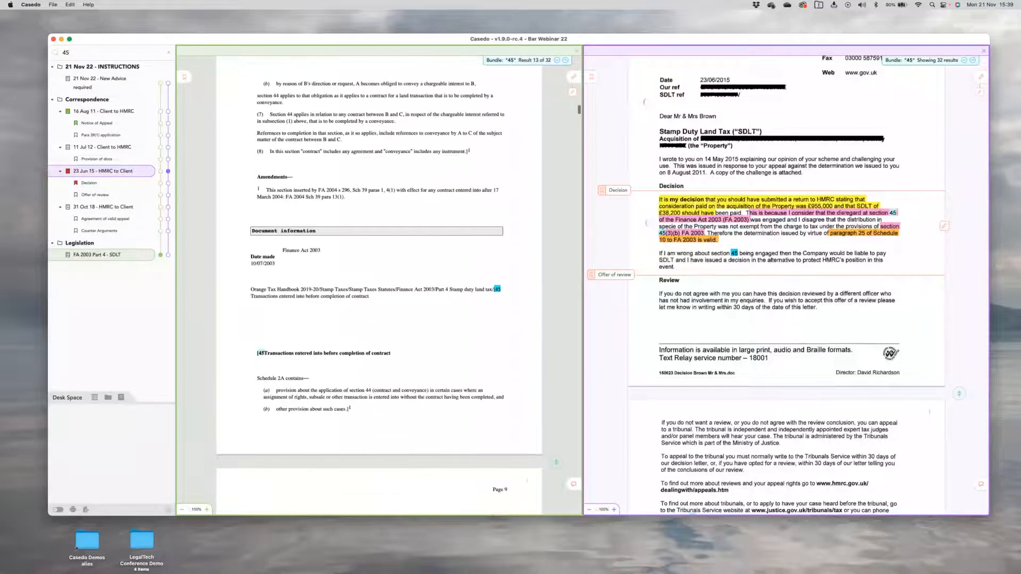
scroll(485, 368, "down", 4)
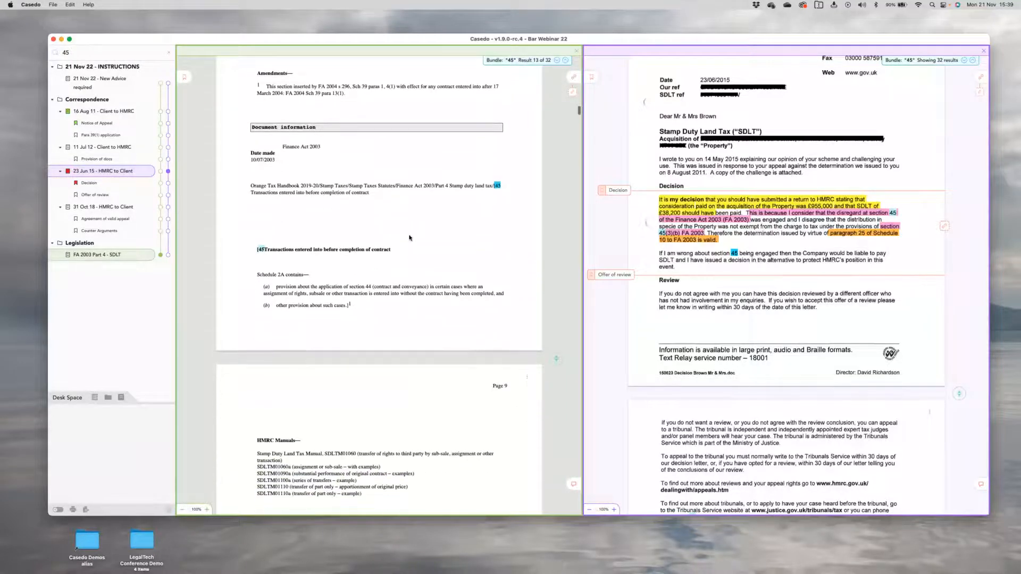
Step: Bookmark the section 45 heading of the legislation as "45 Transactions entered into before completion of contract"
triple_click(269, 253)
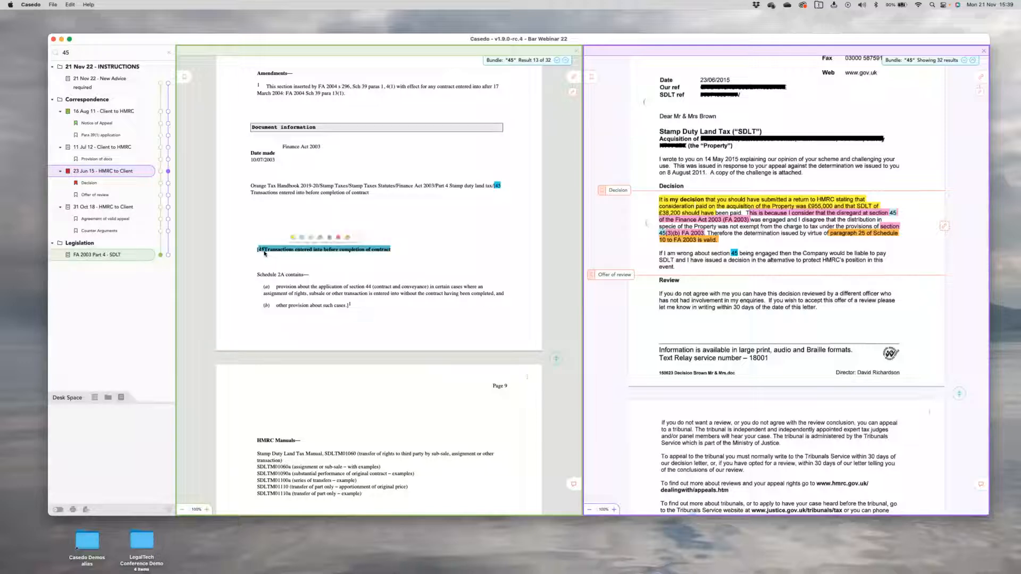
left_click_drag(185, 77, 361, 233)
type("[45Transactions entered into before completion of contract")
left_click(196, 233)
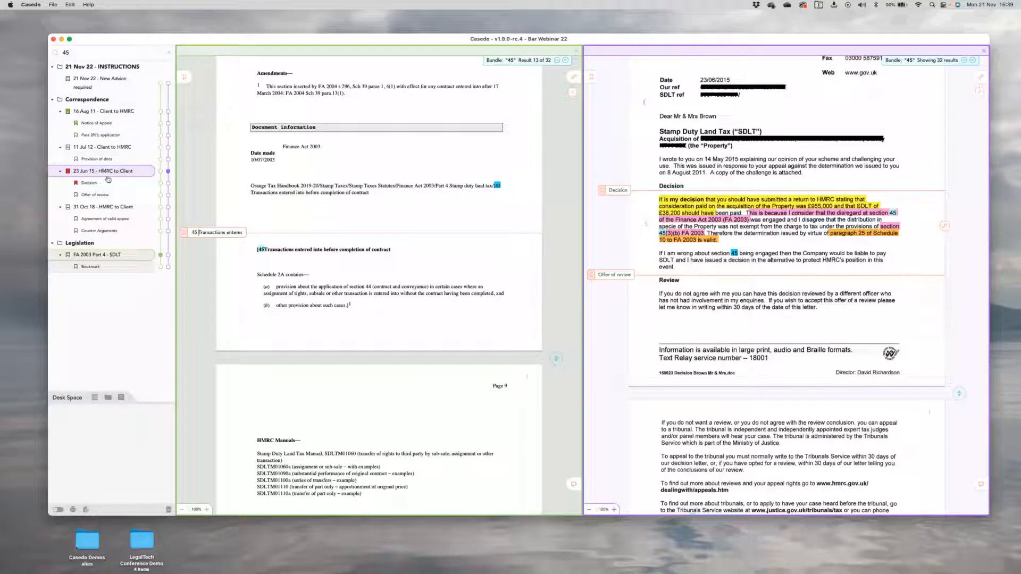
key("Return")
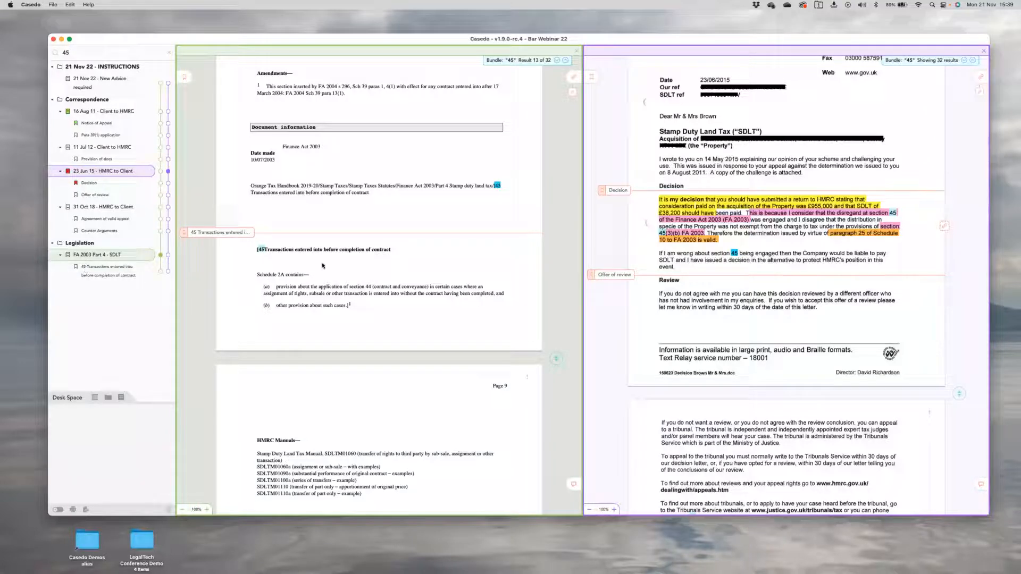
Step: Browse the remaining sections of FA 2003 Part 4 - SDLT and return to its section 45 bookmark
scroll(322, 266, "up", 10)
scroll(322, 266, "down", 15)
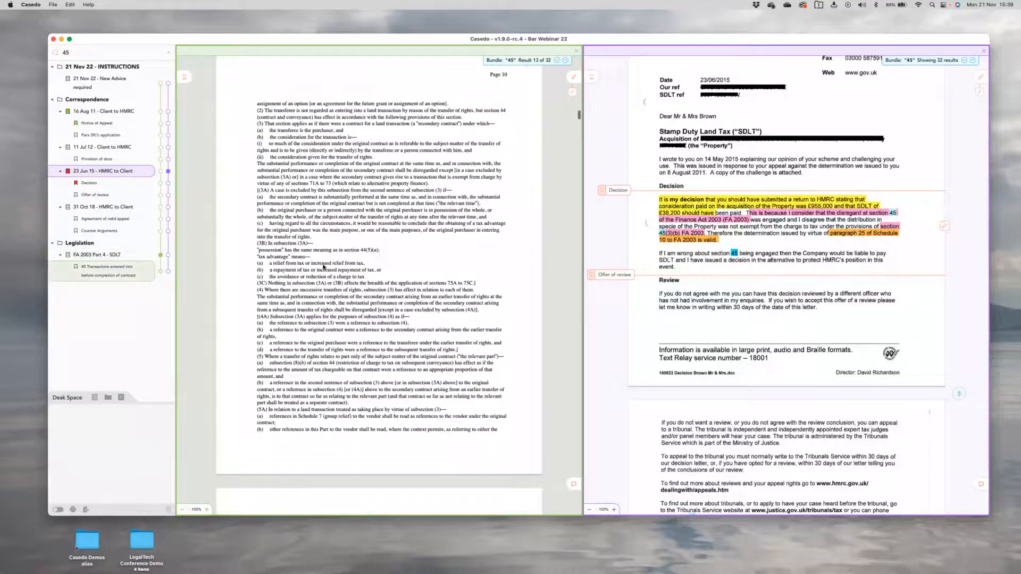
scroll(323, 266, "down", 20)
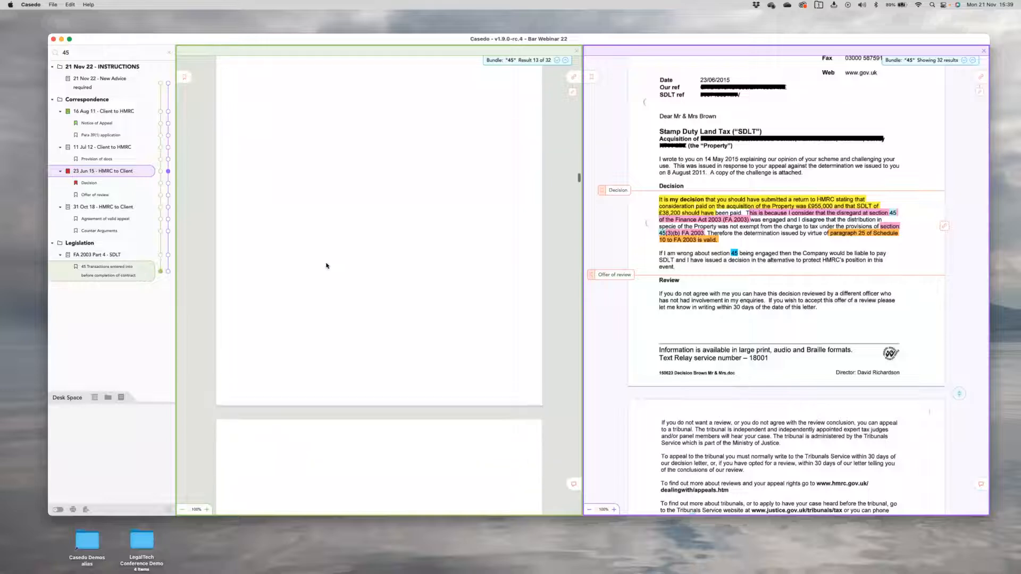
scroll(328, 264, "down", 10)
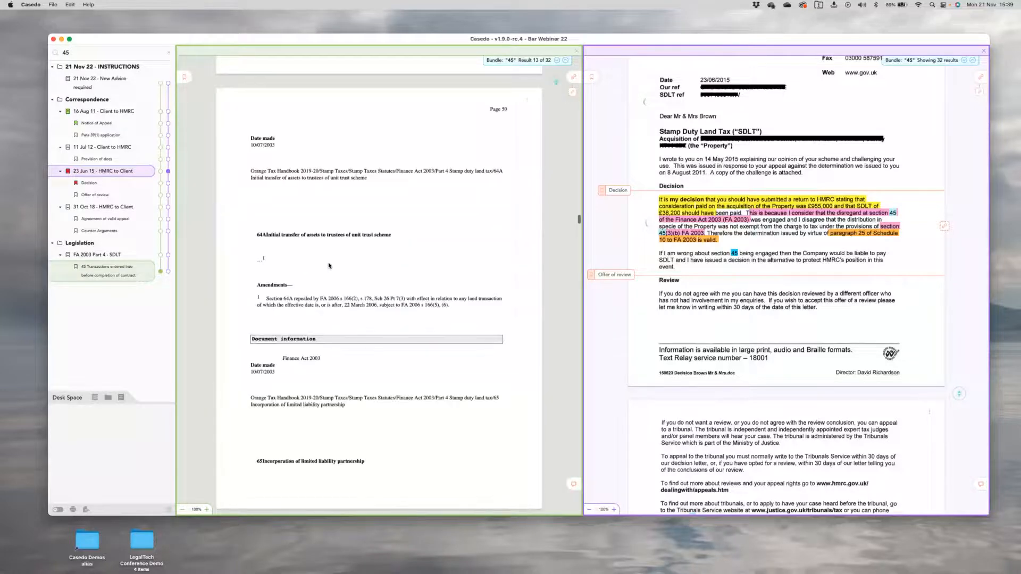
scroll(324, 285, "down", 15)
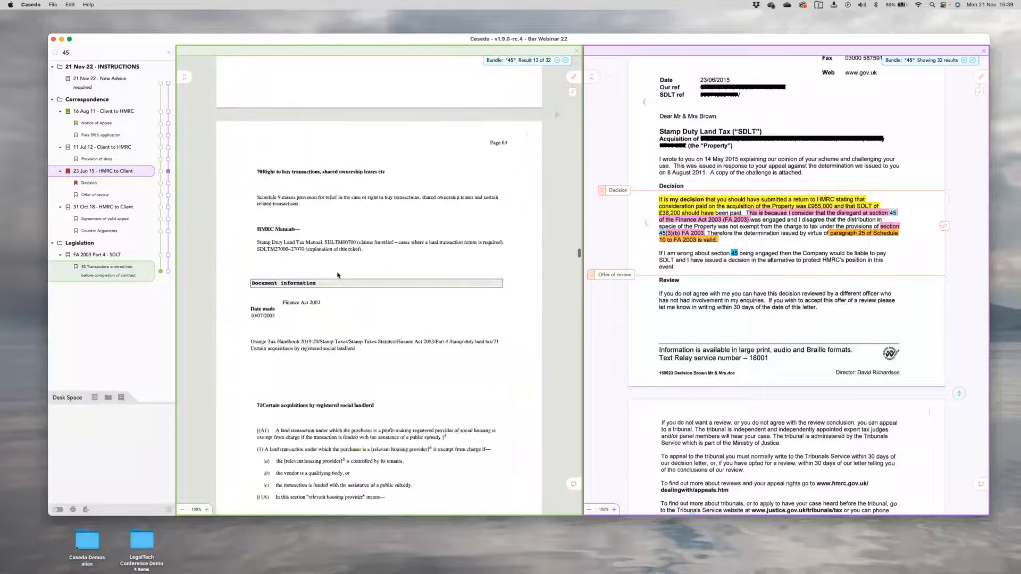
scroll(337, 274, "down", 10)
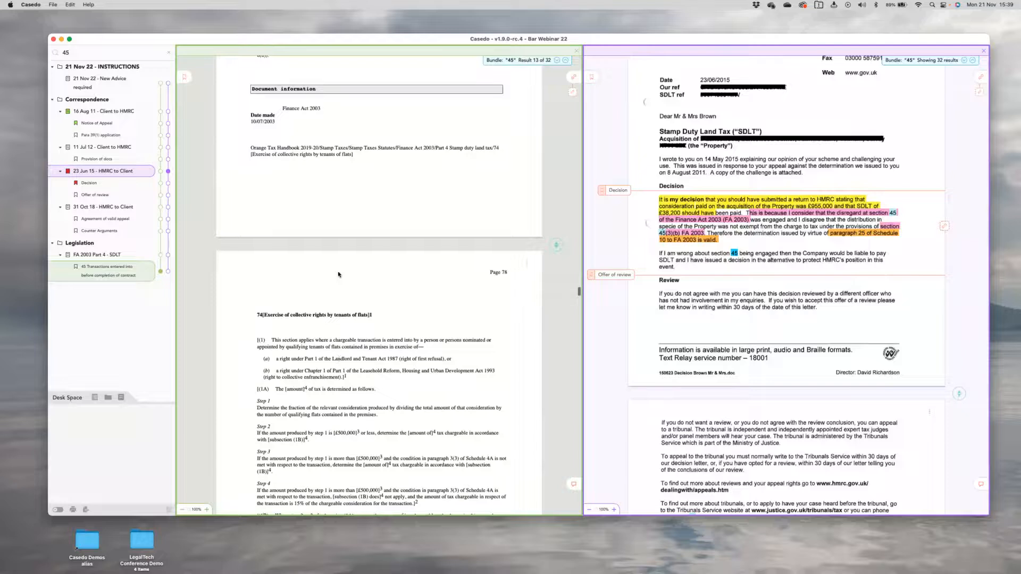
scroll(338, 273, "down", 15)
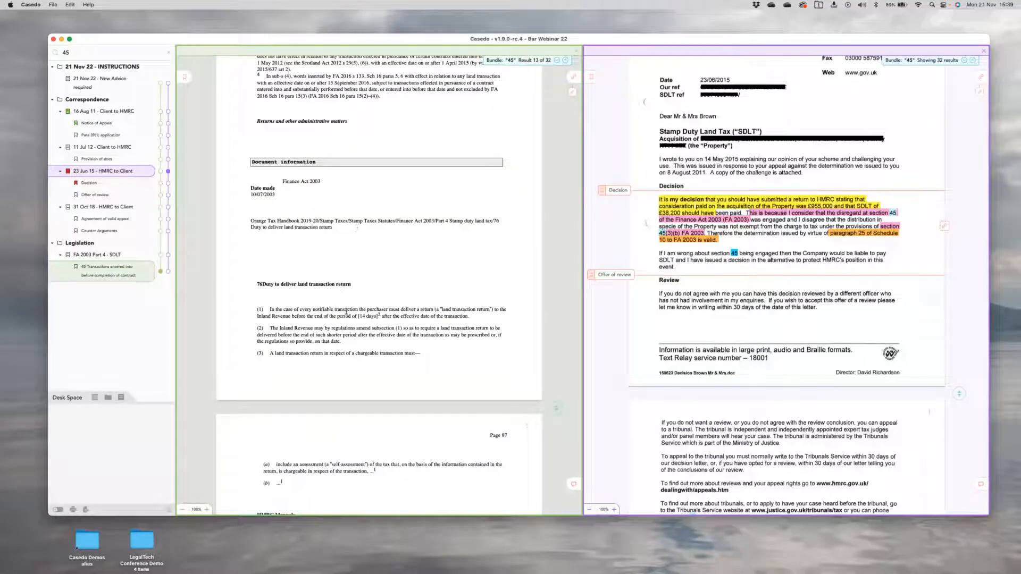
scroll(343, 298, "down", 10)
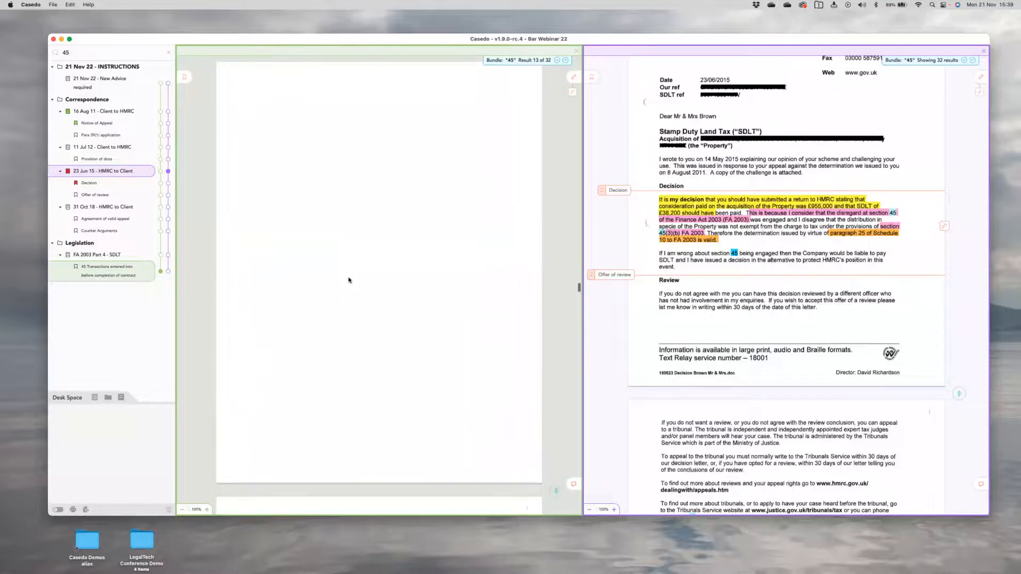
scroll(348, 279, "down", 20)
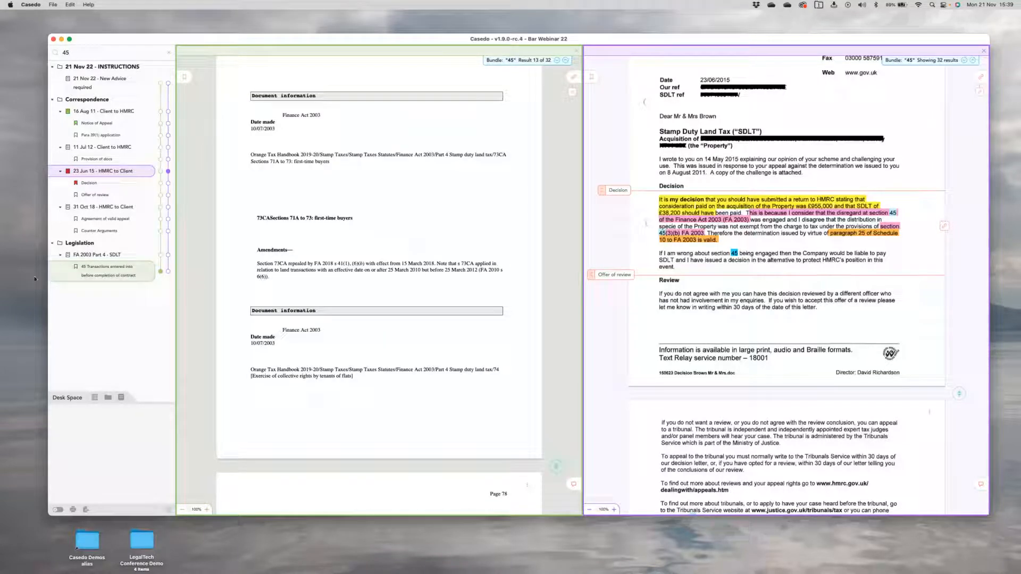
left_click(160, 272)
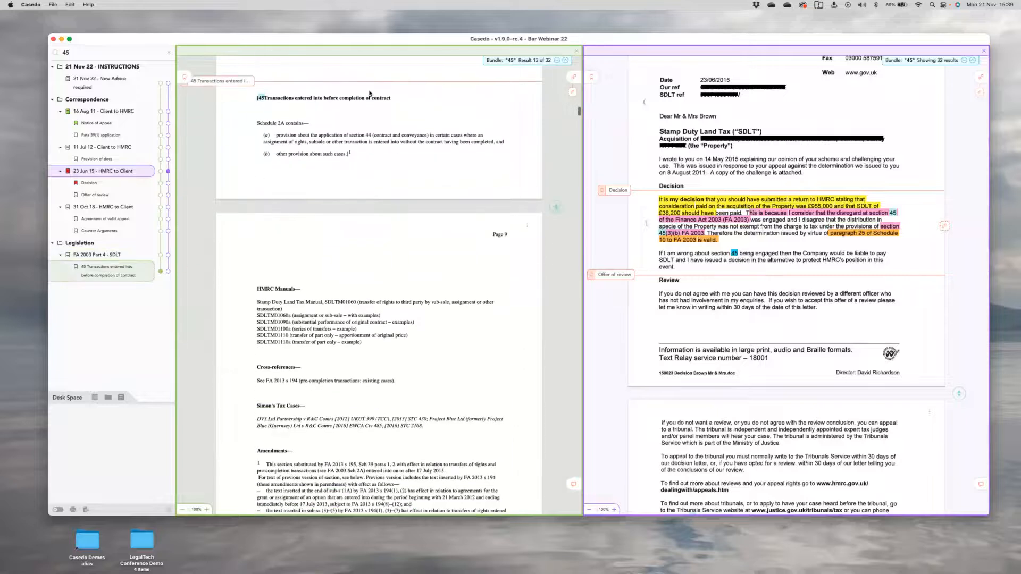
Step: Highlight subsection (3)(b) and its closing paragraph in yellow on page 10 of FA 2003 Part 4 - SDLT
scroll(322, 234, "down", 5)
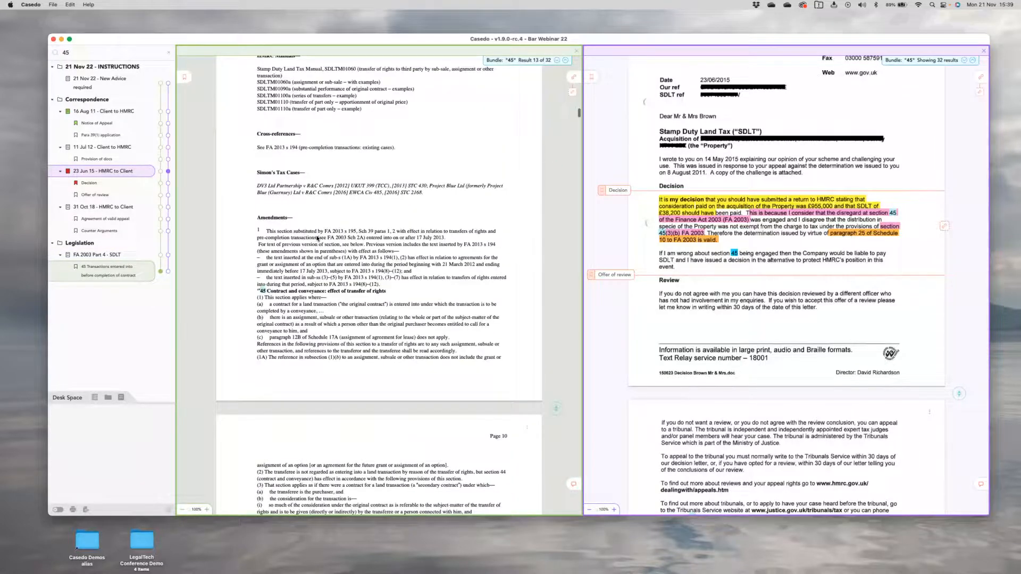
scroll(318, 238, "down", 5)
scroll(270, 253, "down", 1)
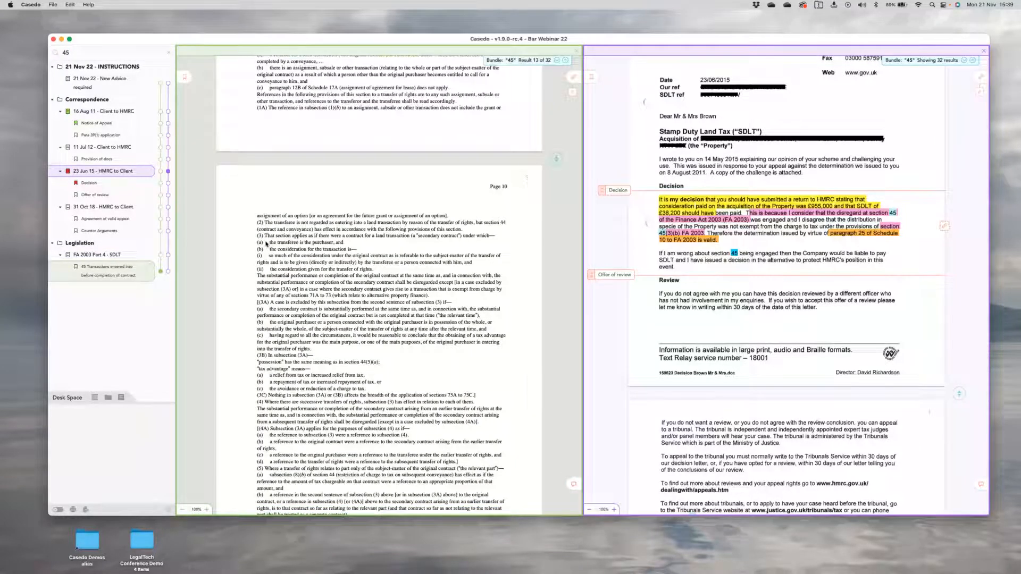
left_click_drag(270, 252, 491, 297)
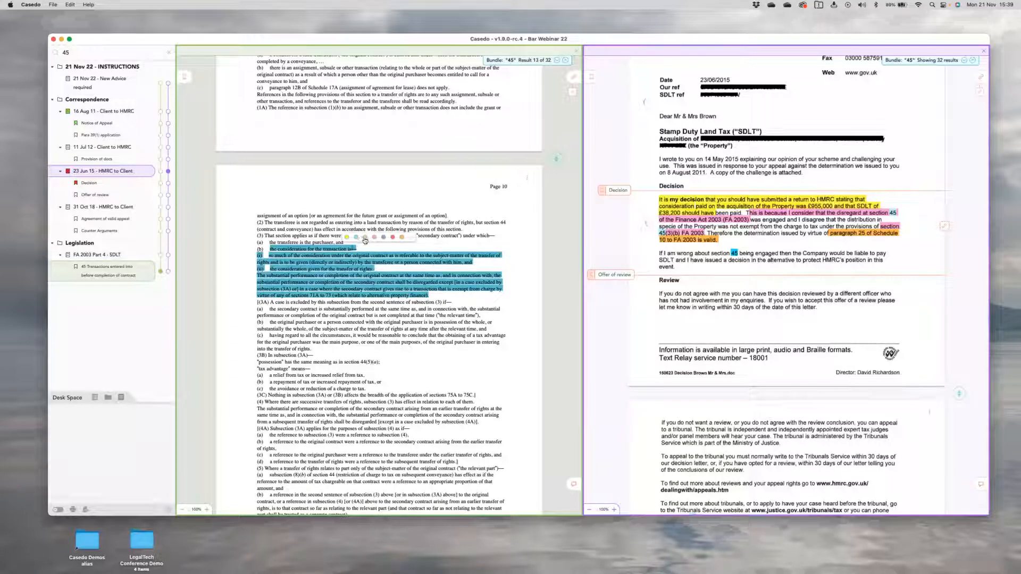
left_click(346, 237)
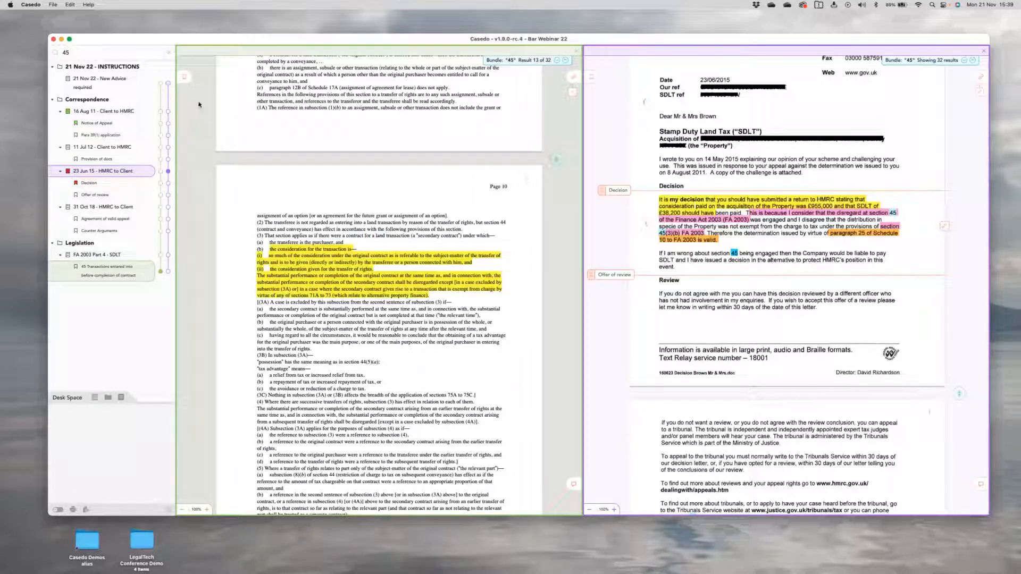
Step: Bookmark subsection (3) of the legislation as "— (3)(b)" and link the highlighted passage to the marker in the 23 Jun 15 letter
key("BackSpace")
type("45(3")
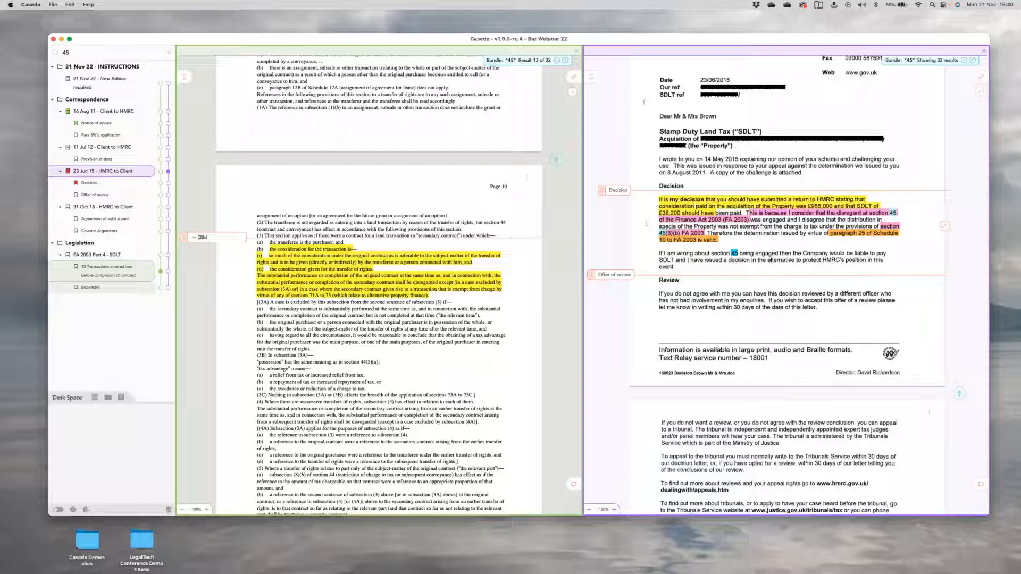
key("Return")
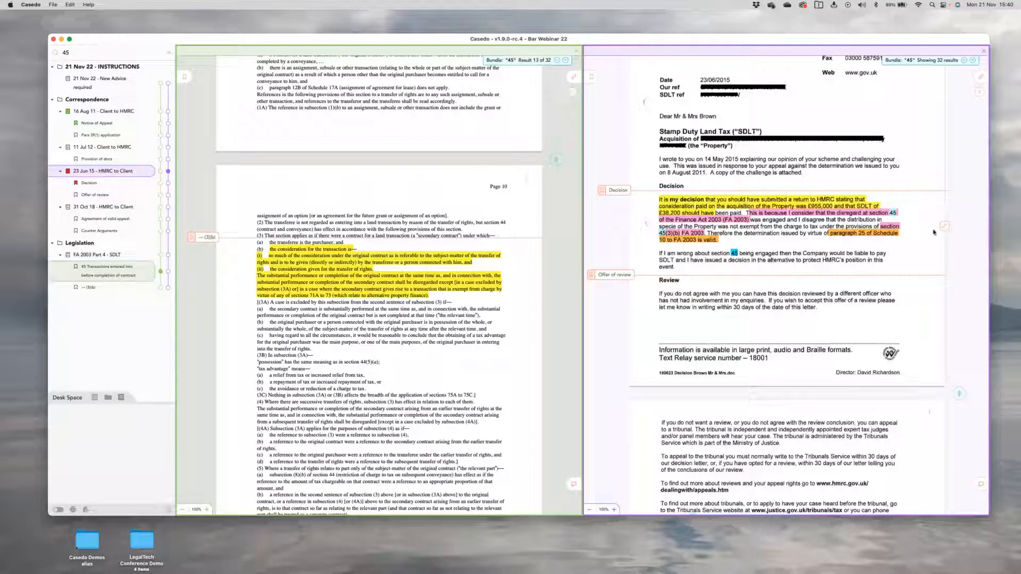
left_click(520, 267)
scroll(554, 274, "right", 1)
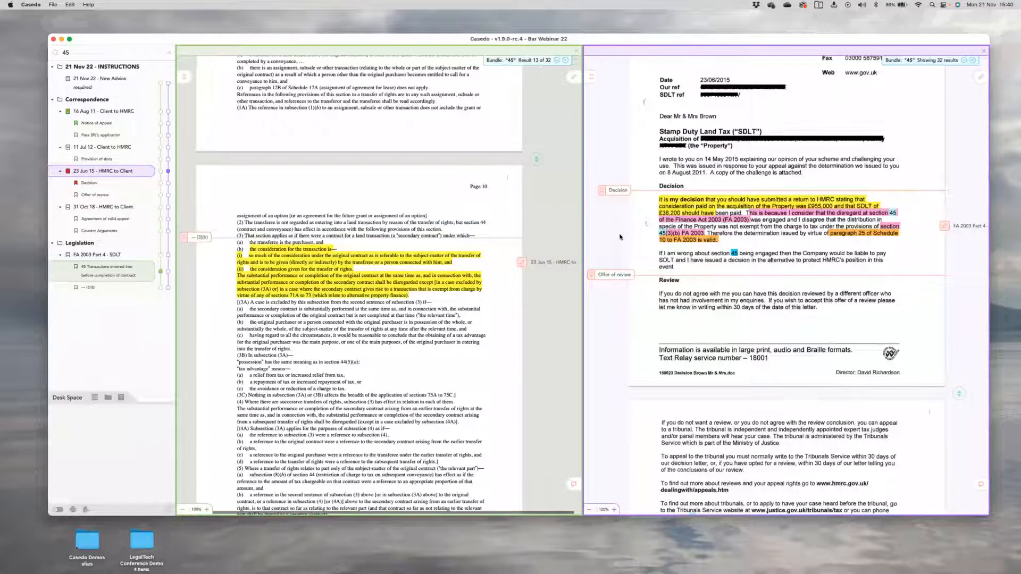
Step: Move both views away, reopen the Decision in the 23 Jun 15 letter and follow its link to FA 2003 Part 4 - SDLT
scroll(672, 270, "up", 3)
scroll(672, 269, "up", 5)
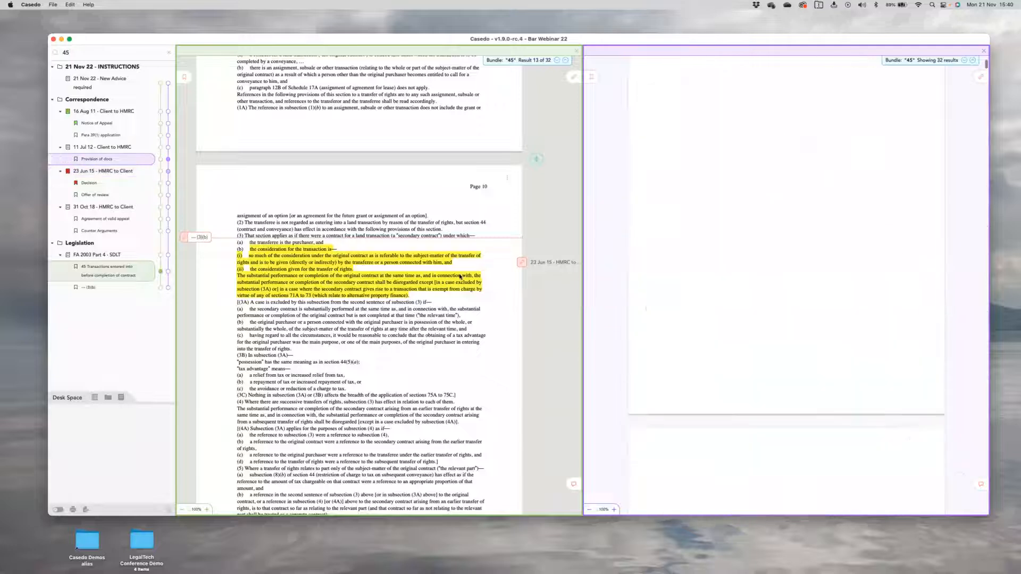
scroll(309, 278, "up", 2)
scroll(262, 253, "up", 20)
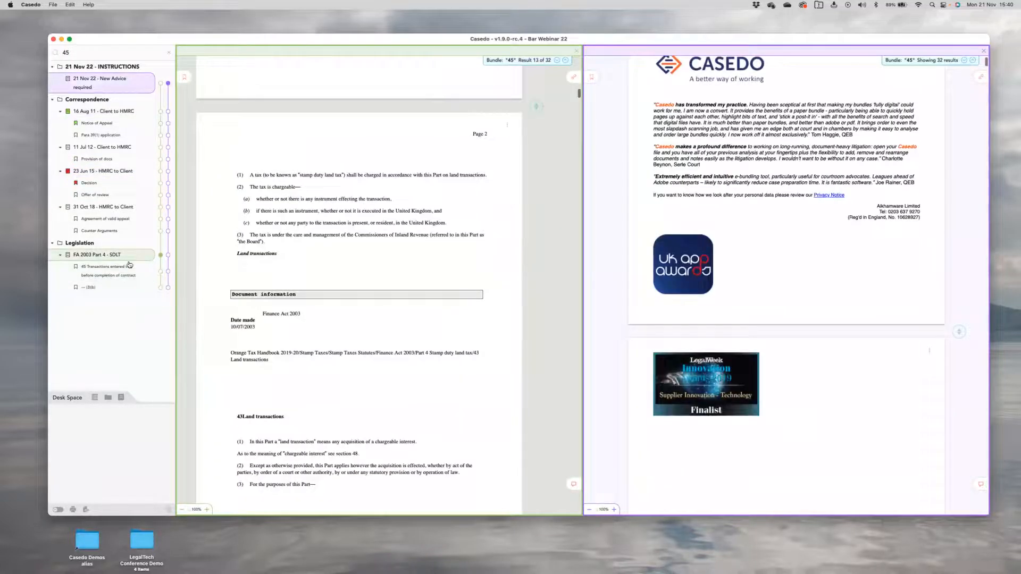
left_click(159, 184)
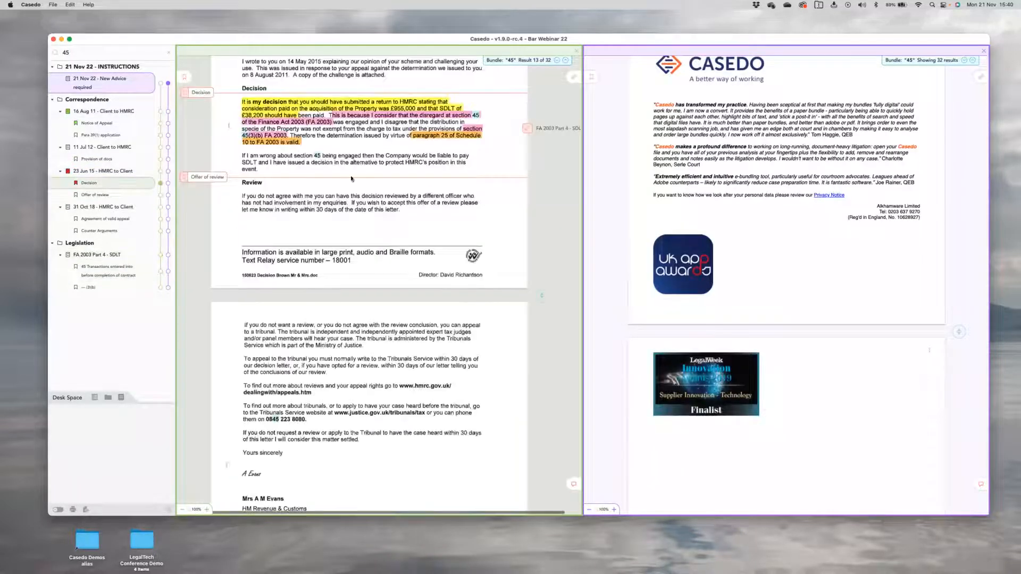
scroll(502, 253, "up", 1)
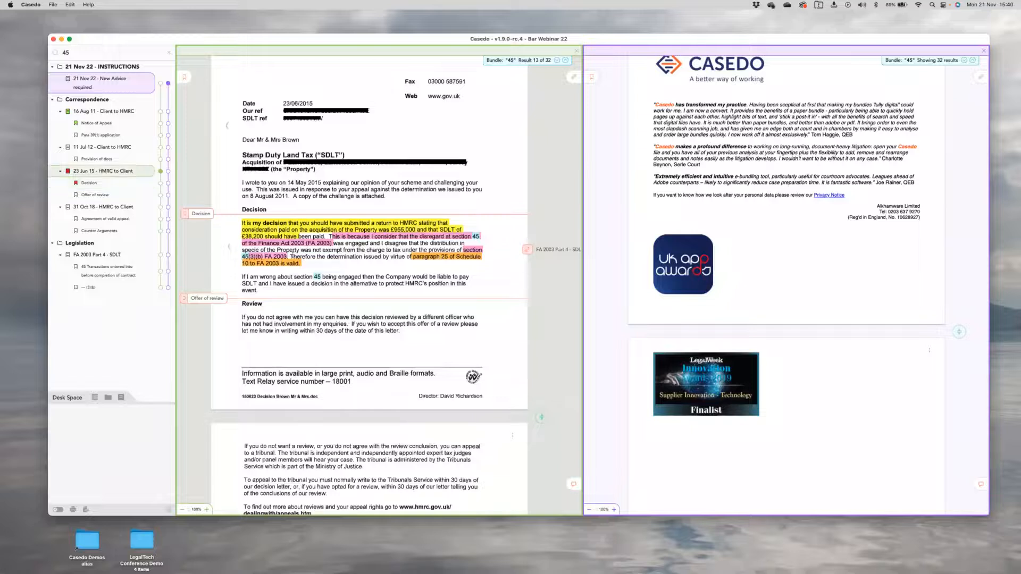
scroll(535, 254, "right", 2)
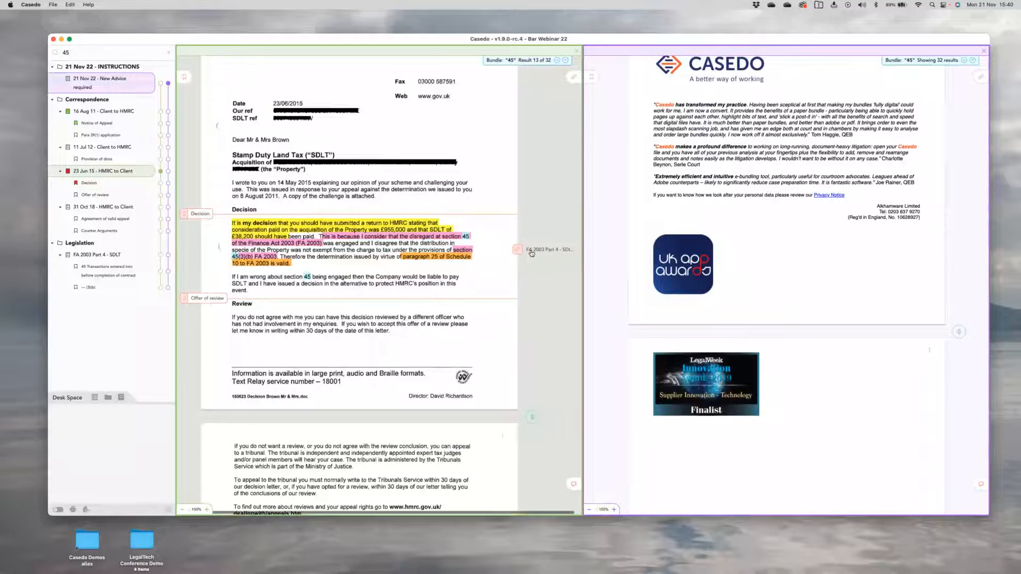
left_click(519, 251)
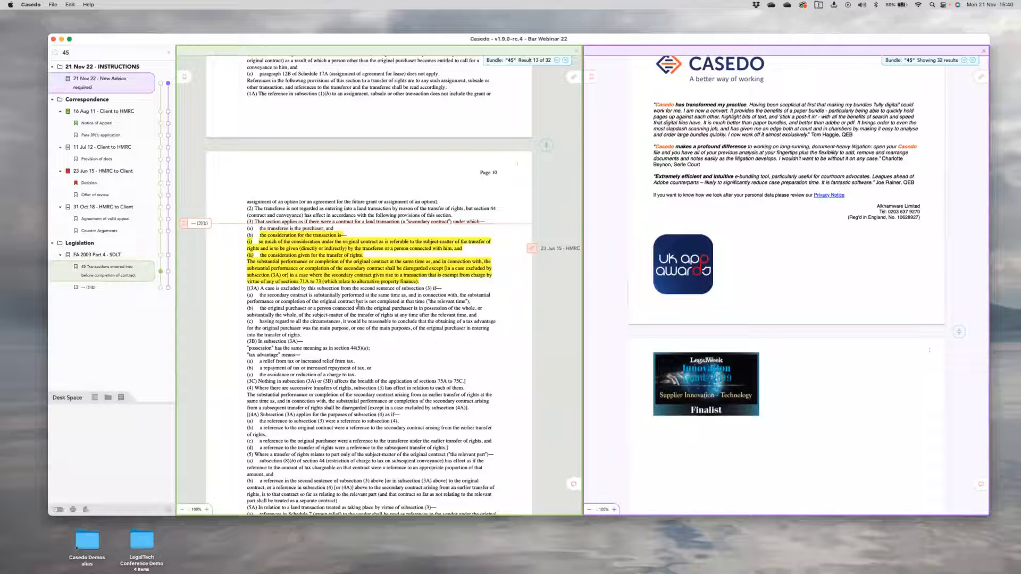
Step: Follow the link back and forth between the highlighted legislation passage and the 23 Jun 15 letter
left_click(533, 249)
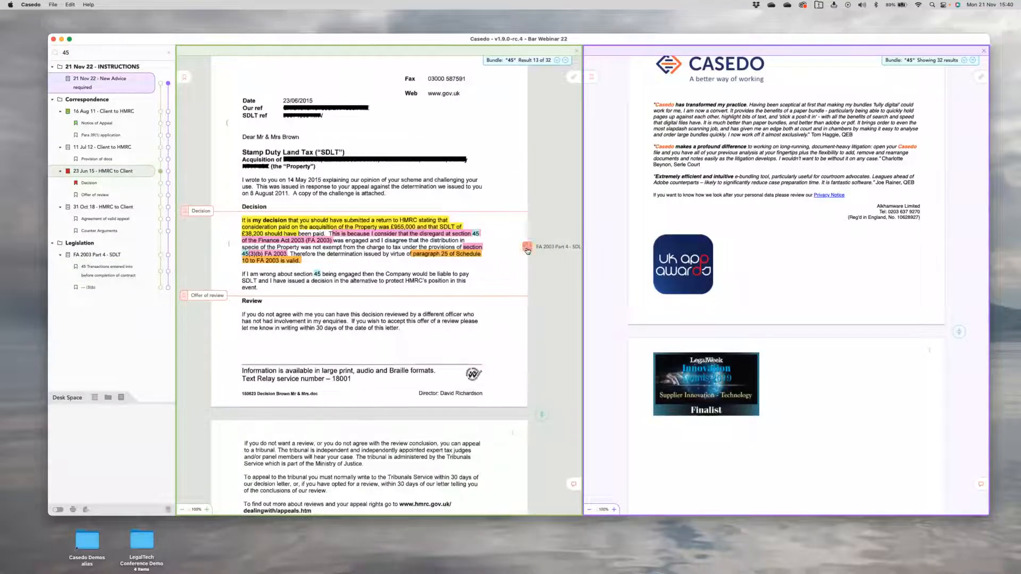
left_click(527, 247)
left_click(531, 248)
left_click(530, 248)
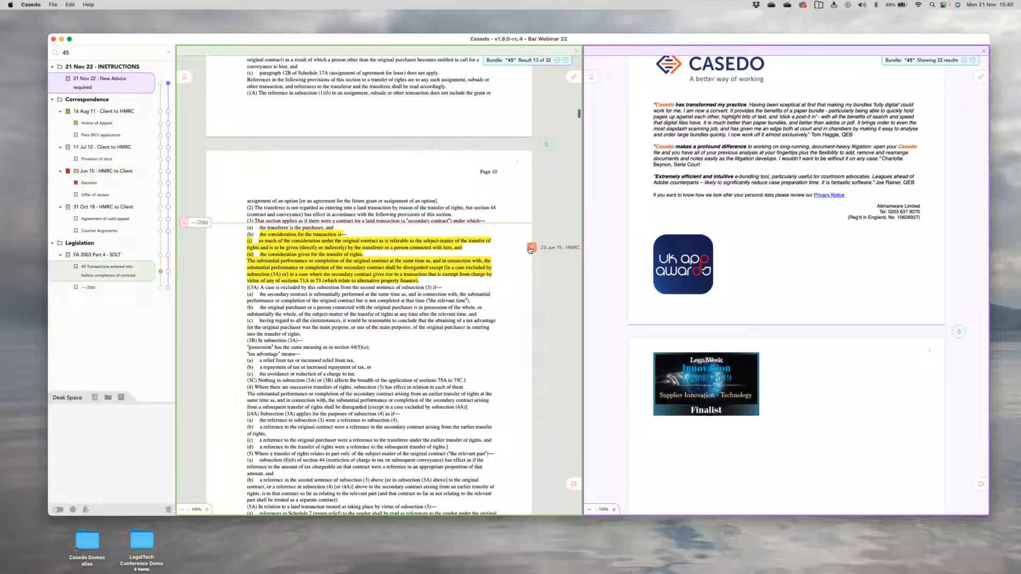
left_click(530, 248)
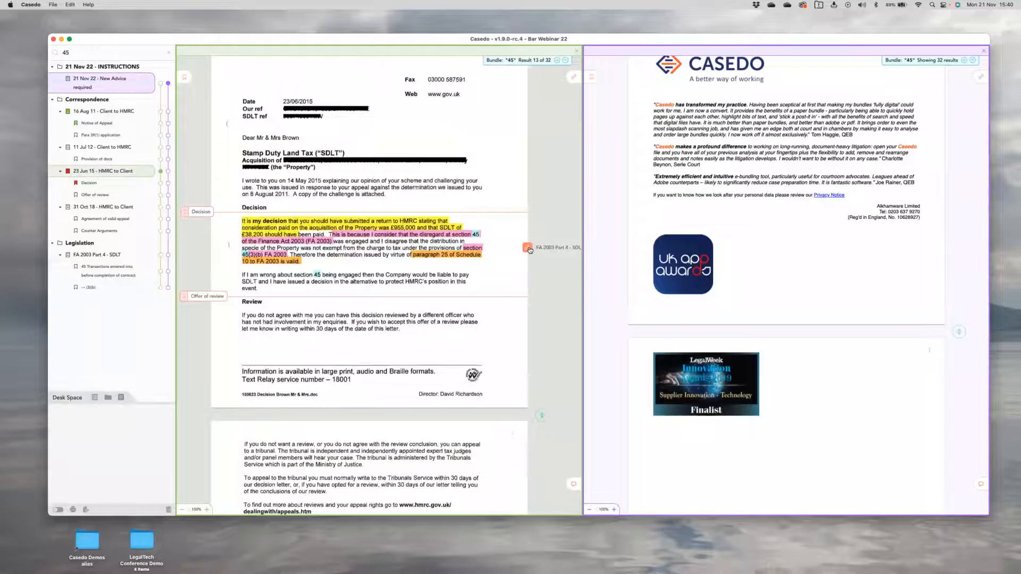
Step: Open the linked legislation passage in the second pane beside the 23 Jun 15 letter and review the letter's decision text
left_click(528, 248)
left_click_drag(530, 250, 752, 255)
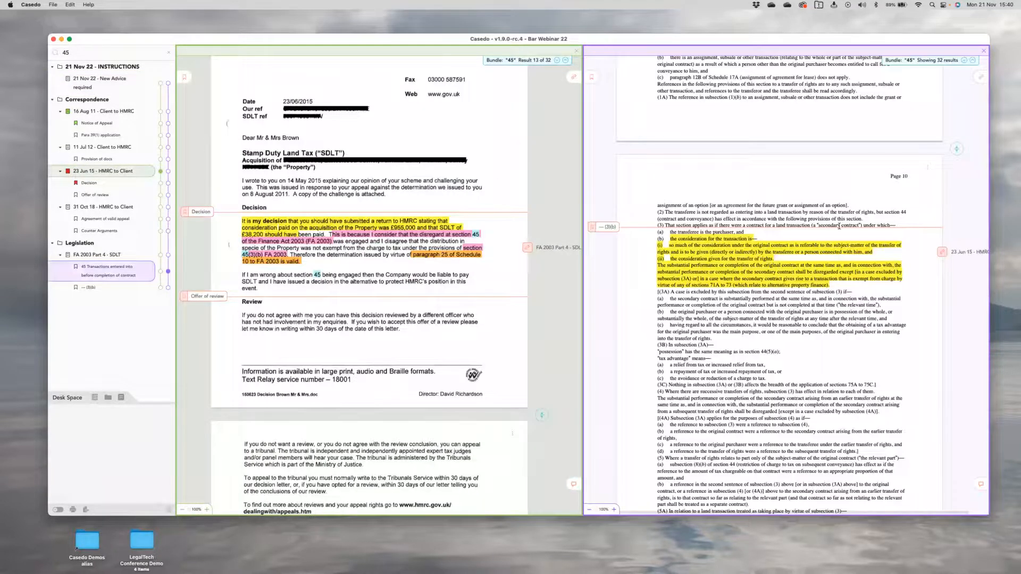
scroll(420, 141, "up", 2)
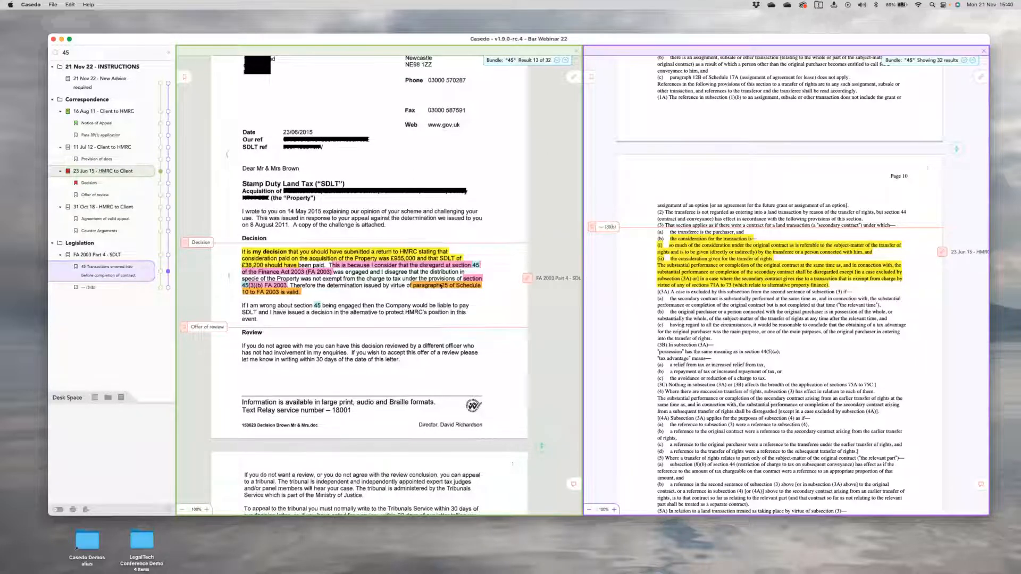
scroll(441, 285, "up", 2)
scroll(546, 319, "down", 3)
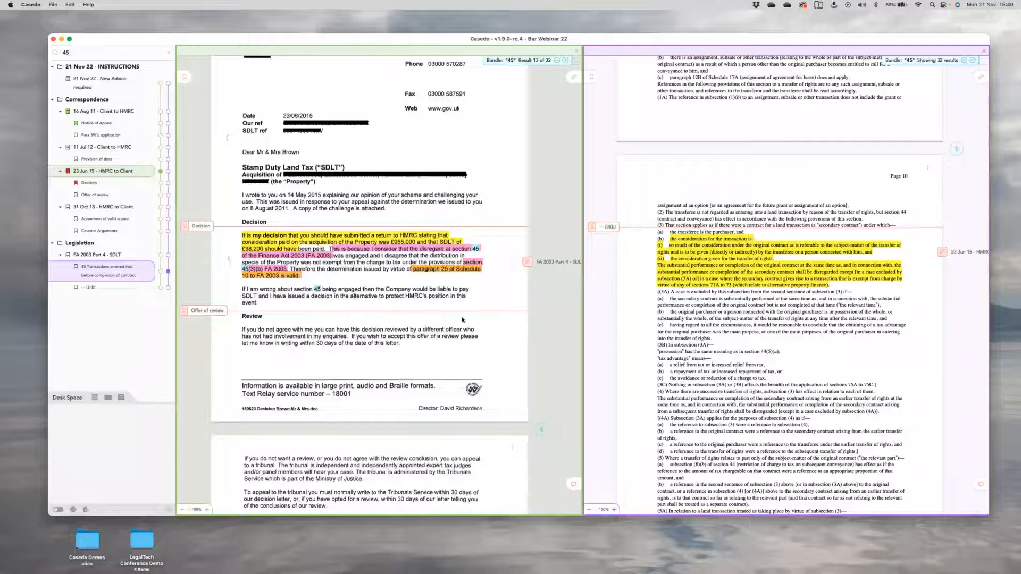
scroll(463, 320, "down", 5)
scroll(479, 319, "up", 2)
scroll(532, 314, "up", 4)
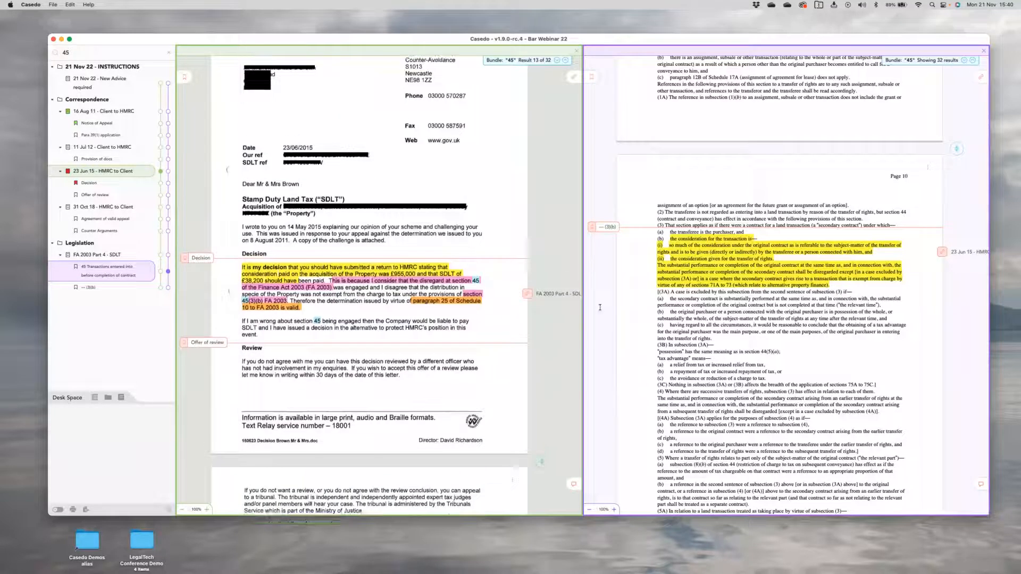
scroll(470, 308, "up", 2)
scroll(491, 378, "down", 5)
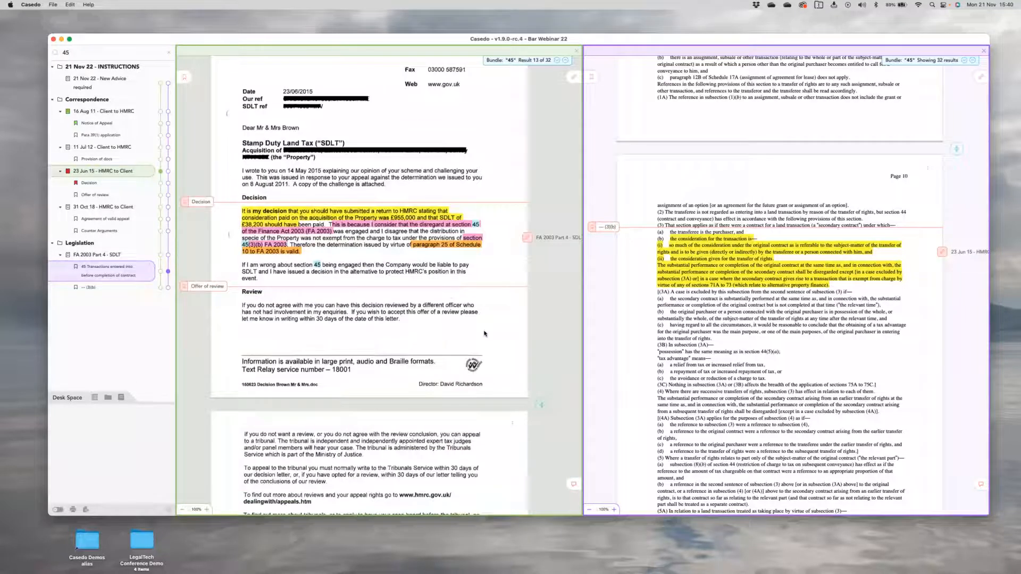
scroll(481, 324, "down", 4)
scroll(452, 271, "down", 2)
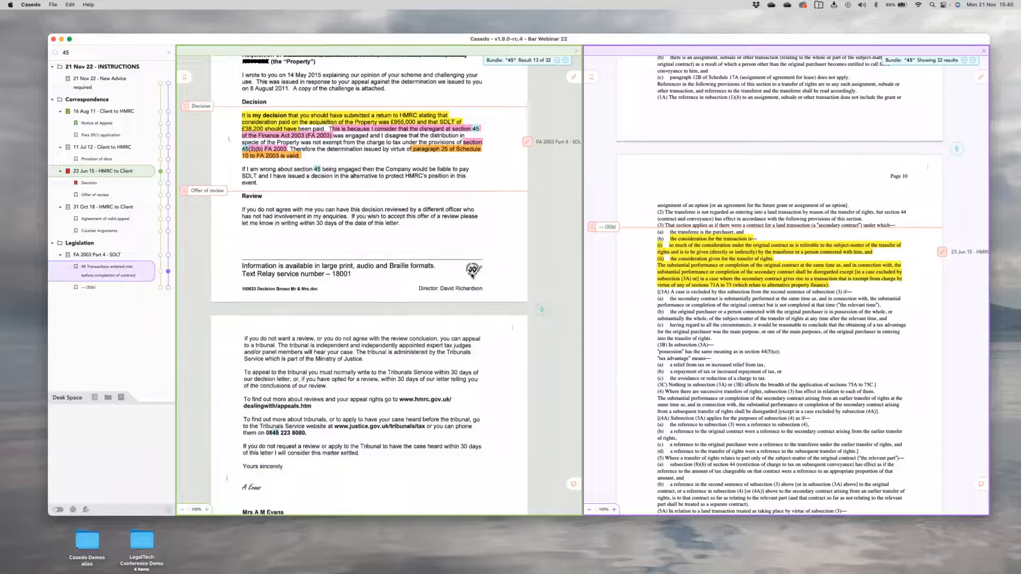
scroll(471, 274, "up", 4)
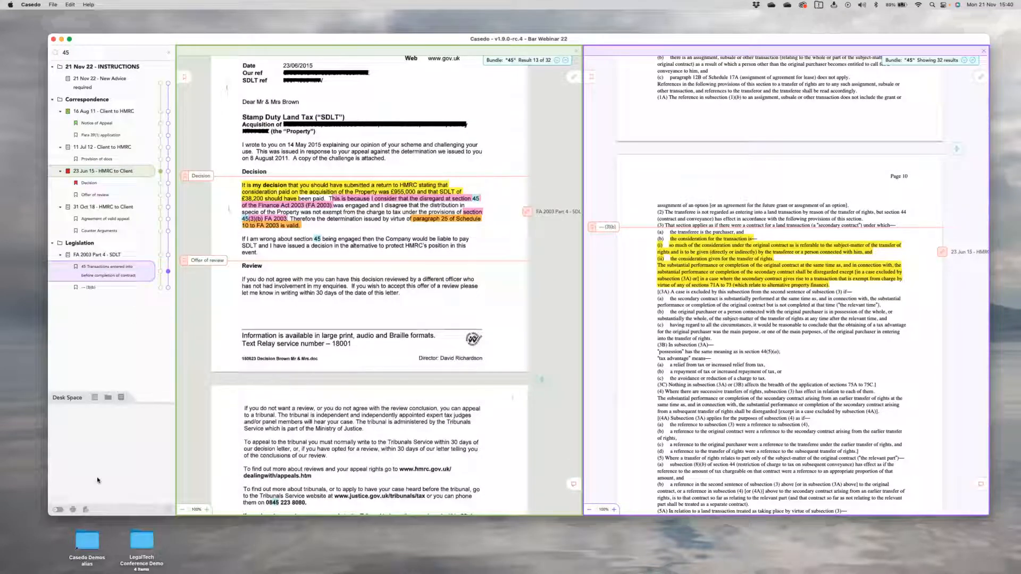
Step: Import FA 2003 Sched 10 - Returns, Enquiries etc (19-20) from the Law folder and place it in Legislation below FA 2003 Part 4 - SDLT
left_click(121, 398)
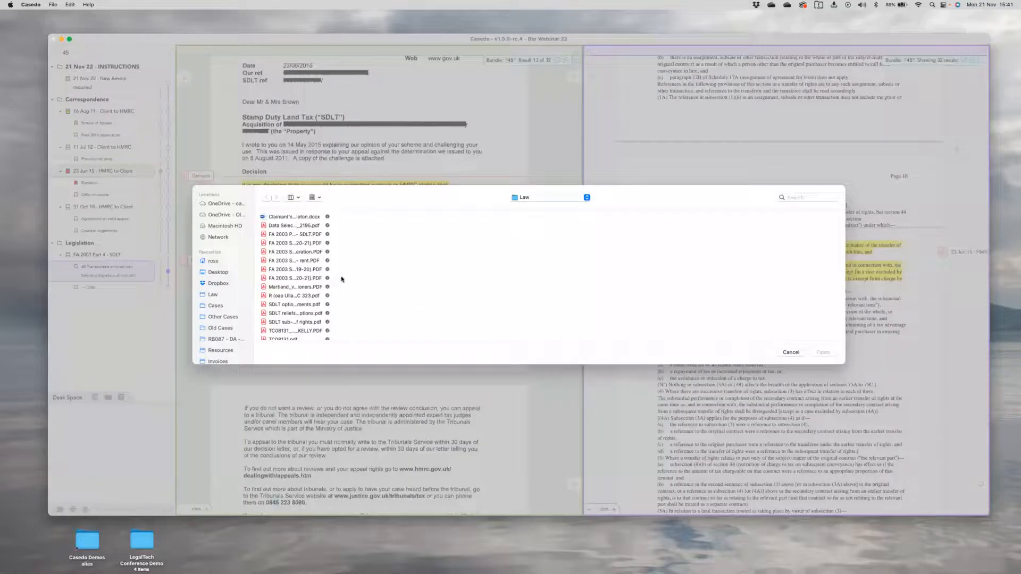
left_click(317, 270)
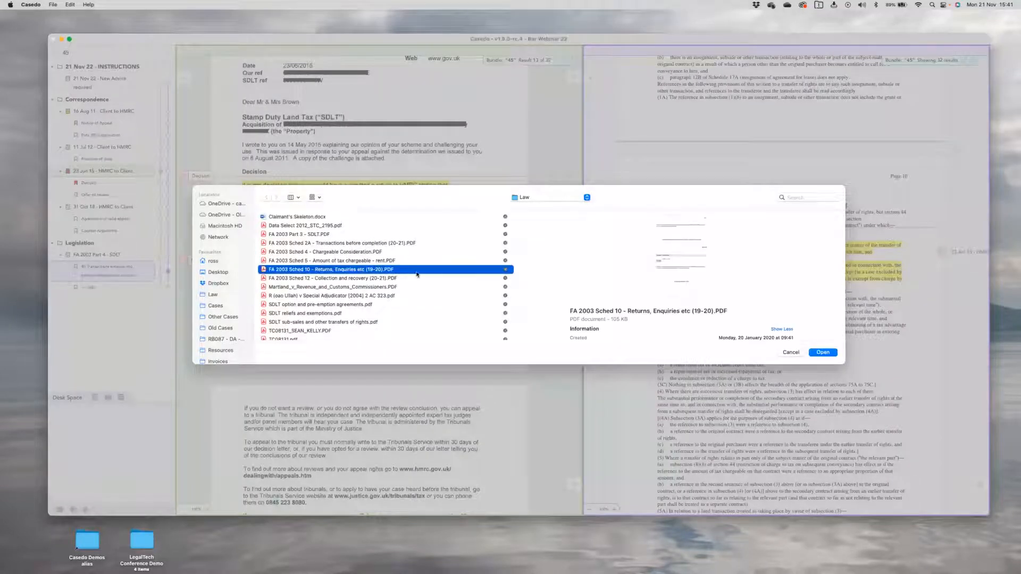
left_click(823, 352)
left_click_drag(96, 415, 147, 289)
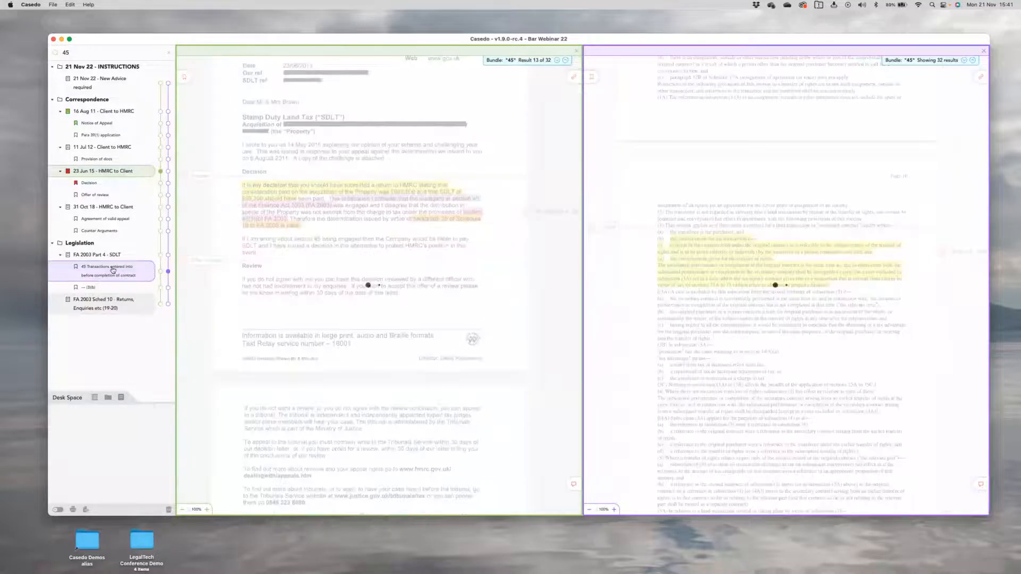
Step: Open FA 2003 Sched 10 - Returns, Enquiries etc (19-20) in the second pane and search for "25" to locate paragraph 25
left_click(167, 304)
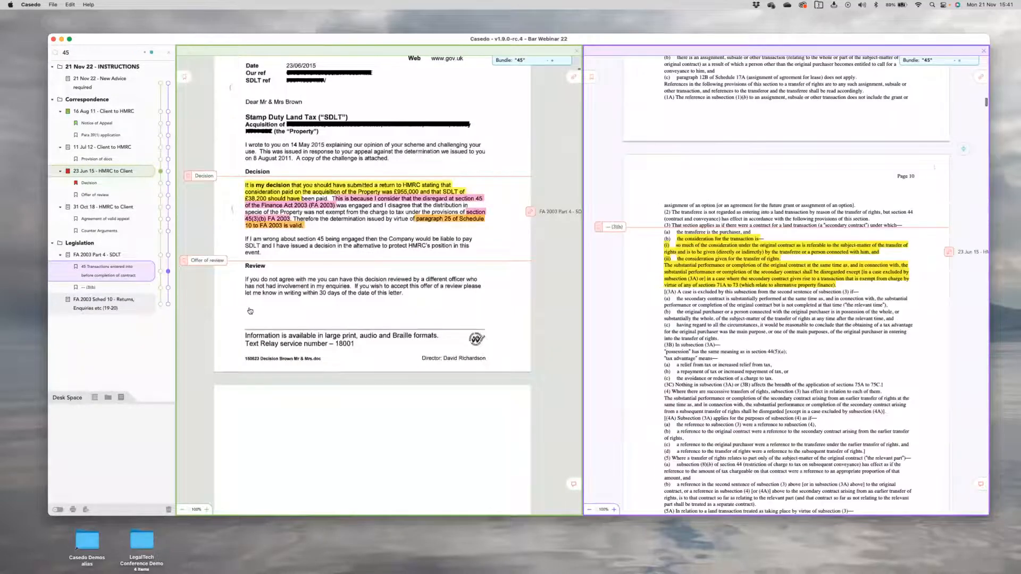
scroll(718, 318, "down", 15)
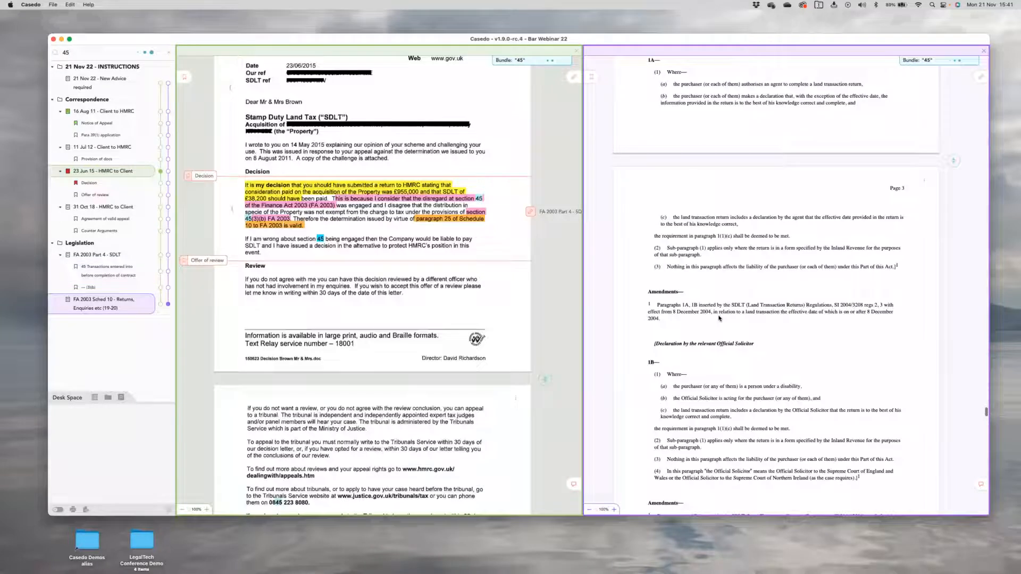
type("25")
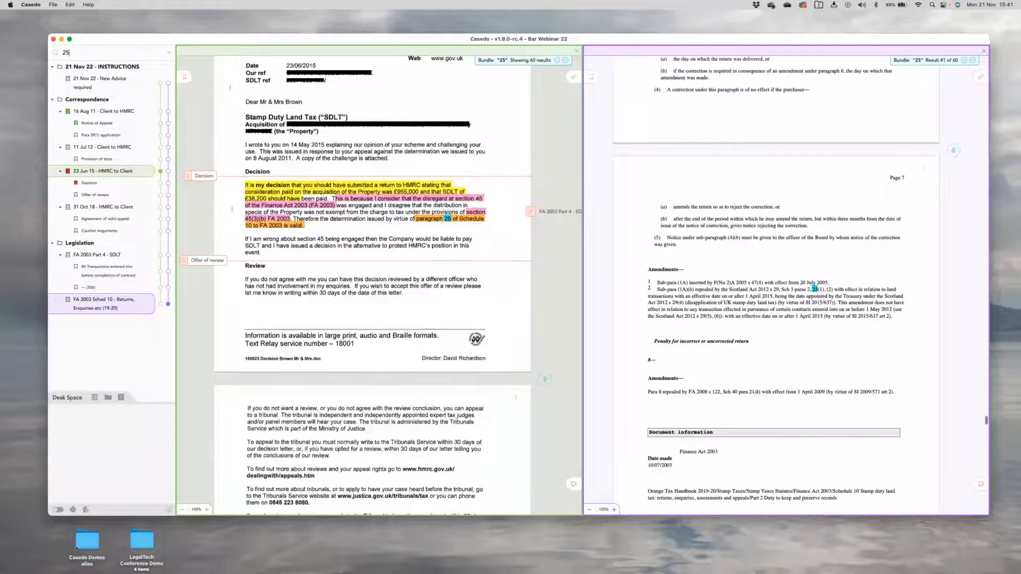
key("Return")
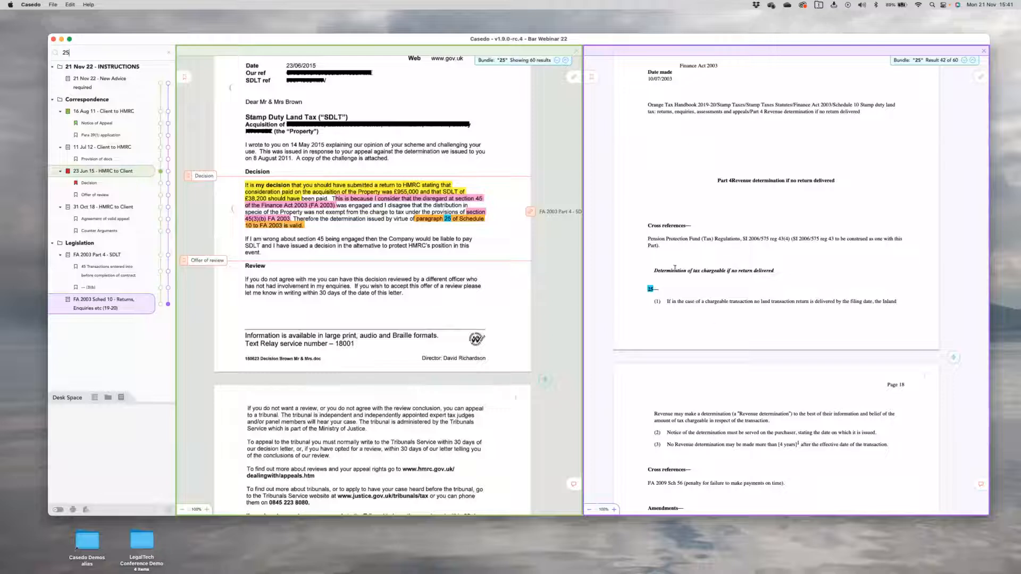
Step: Bookmark paragraph 25 of FA 2003 Sched 10 as "25 Determination of tax chargeable if no return delivered", reusing its heading text
left_click_drag(650, 273, 815, 273)
key("super+c")
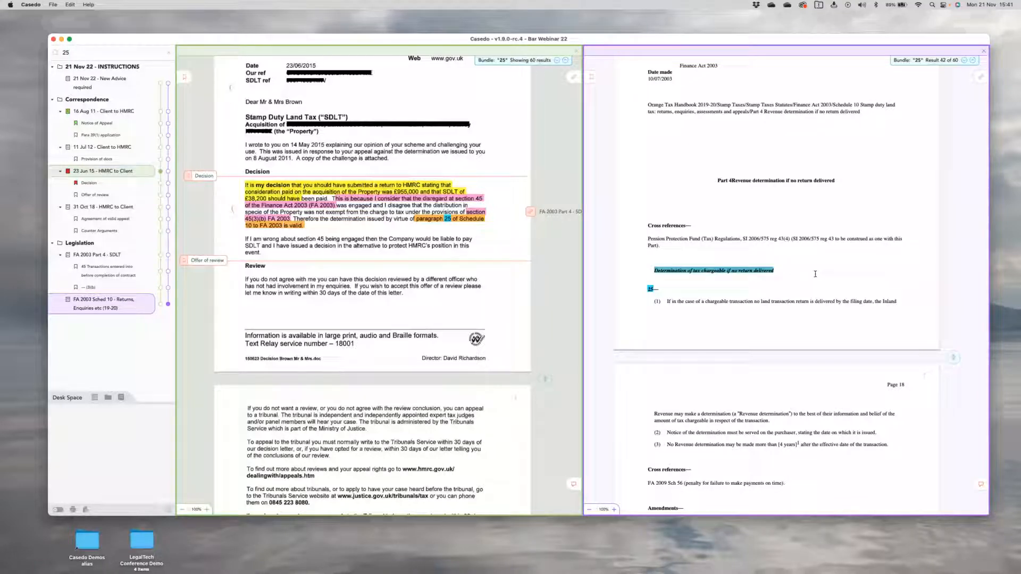
left_click_drag(591, 78, 791, 262)
key("super+v")
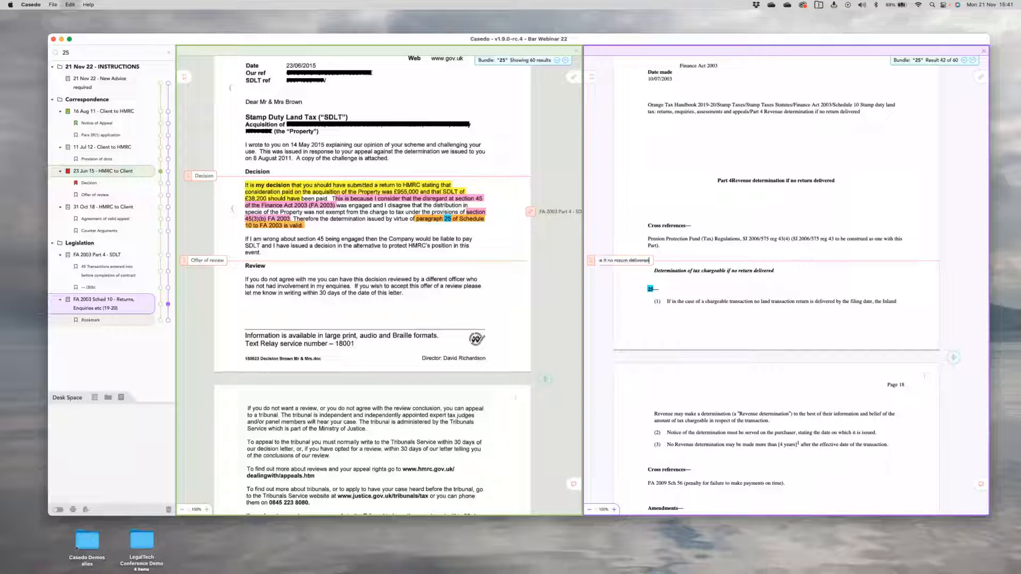
key("Return")
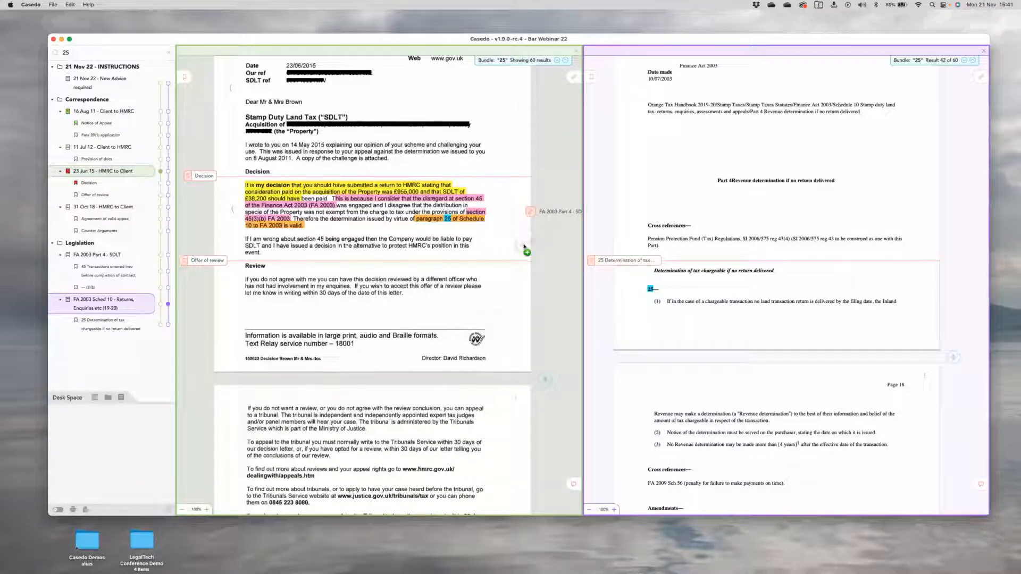
Step: Link the paragraph 25 of Schedule 10 reference in the 23 Jun 15 letter to paragraph 25 in FA 2003 Sched 10
left_click(571, 72)
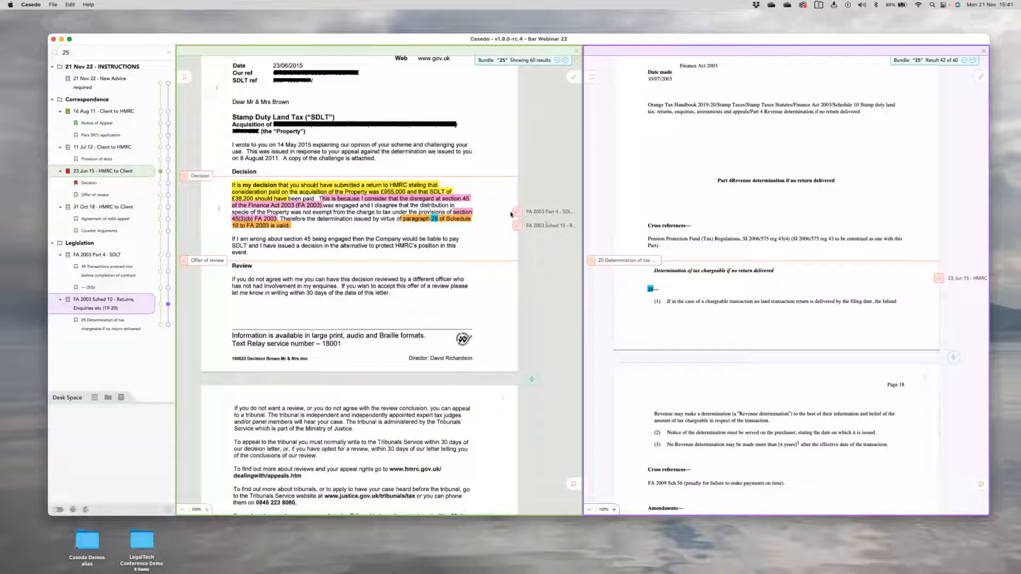
scroll(703, 258, "down", 3)
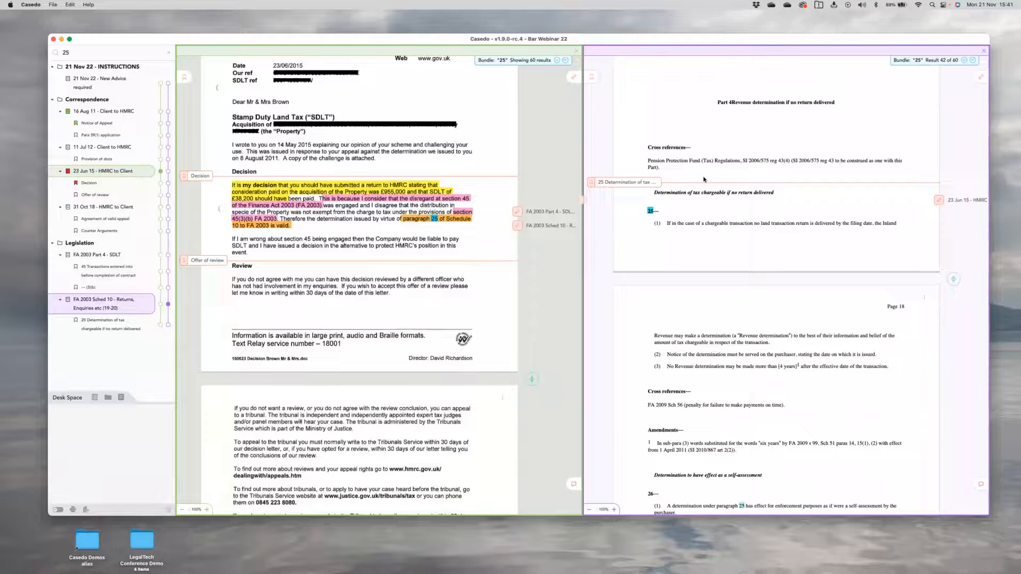
left_click(556, 212)
left_click(518, 227)
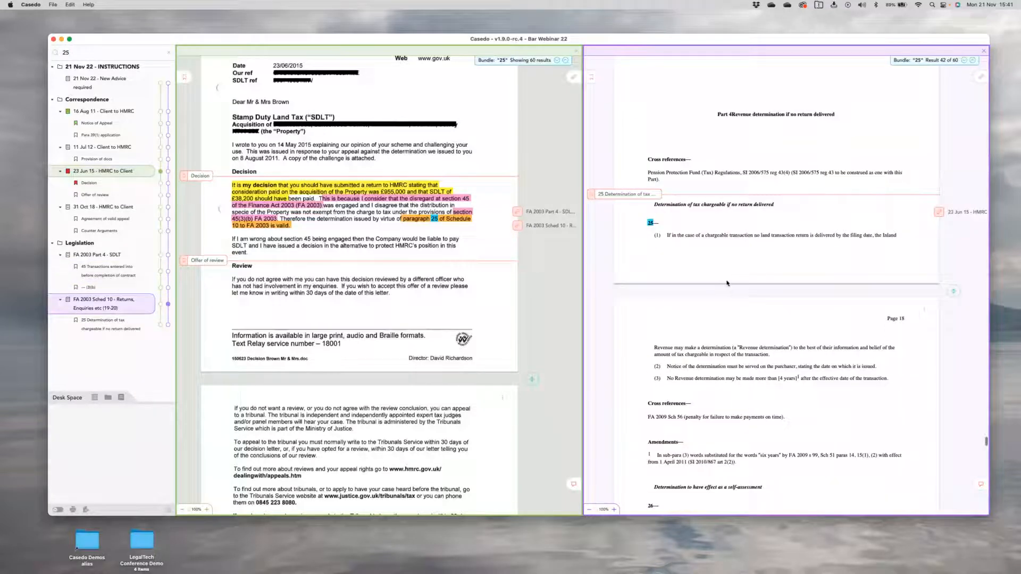
Step: Highlight sub-paragraphs (1) to (3) of paragraph 25 in yellow across both pages of FA 2003 Sched 10
left_click_drag(654, 235, 904, 236)
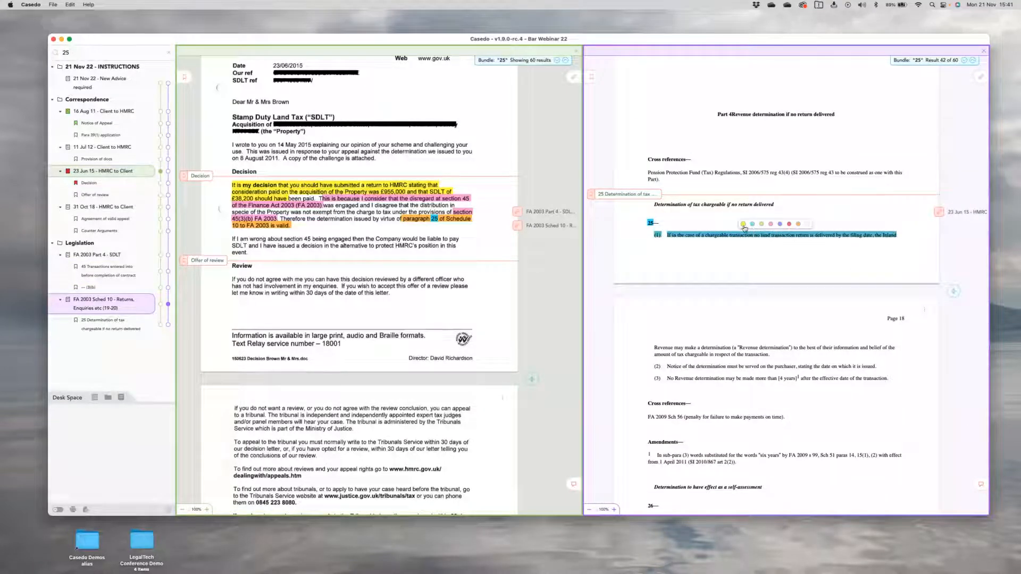
left_click(746, 228)
left_click_drag(649, 349, 929, 380)
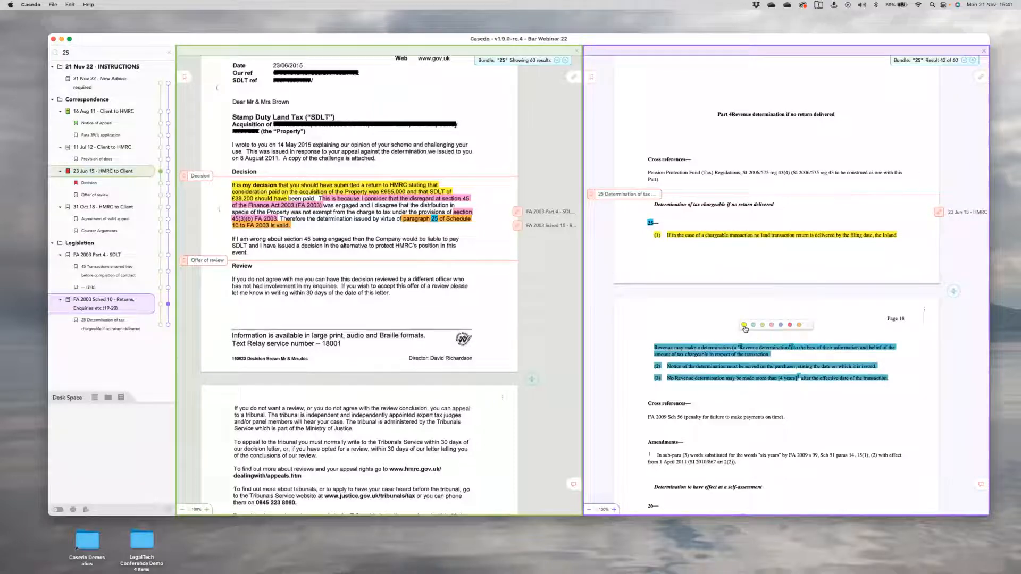
left_click(744, 328)
scroll(342, 309, "up", 2)
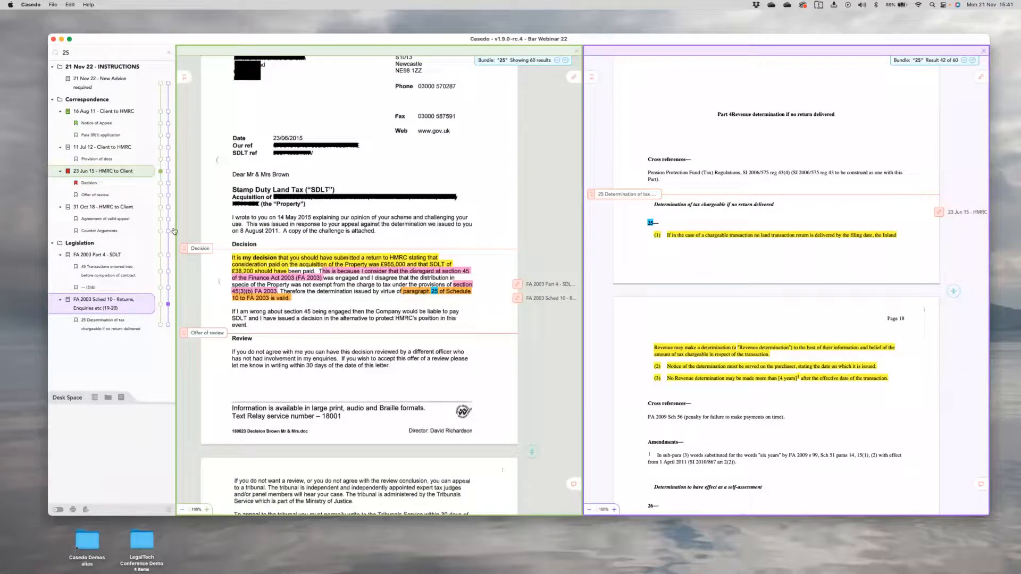
scroll(386, 357, "down", 4)
scroll(385, 357, "up", 5)
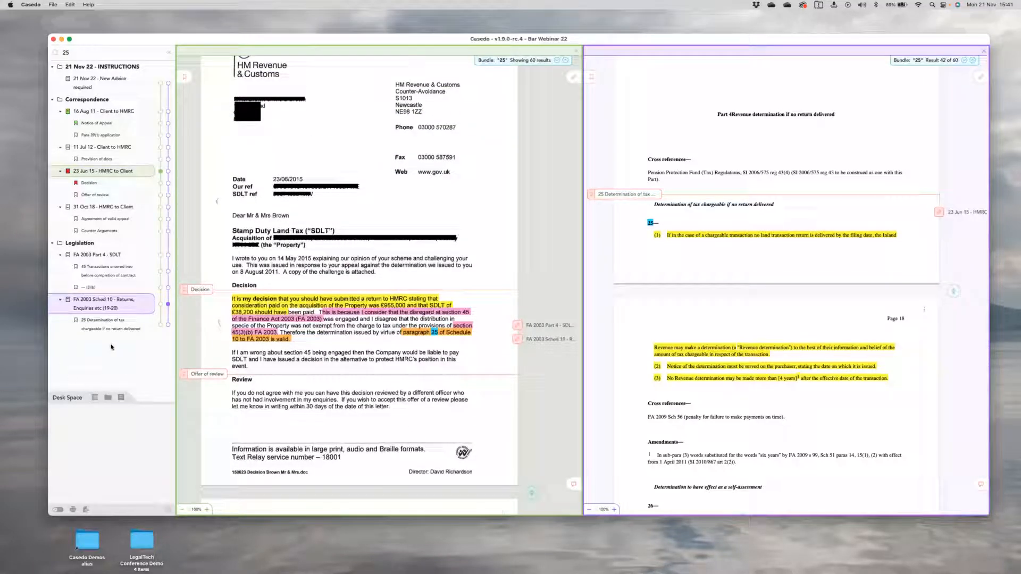
Step: Import the case file SDLT-clean.case from the SDLT folder under Resources and ! TAX into the Desk Space
left_click_drag(141, 403, 126, 365)
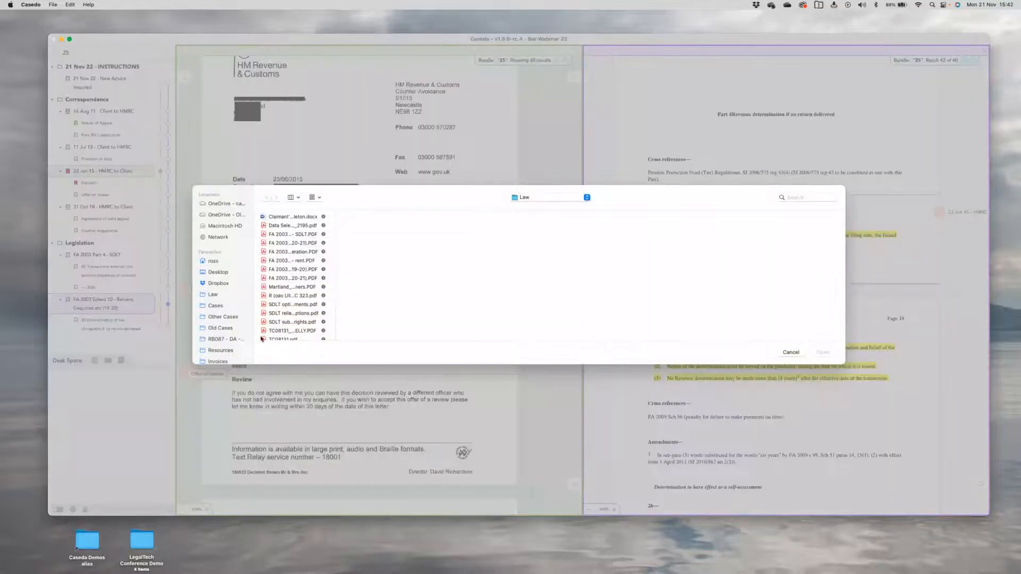
left_click(220, 350)
left_click(279, 217)
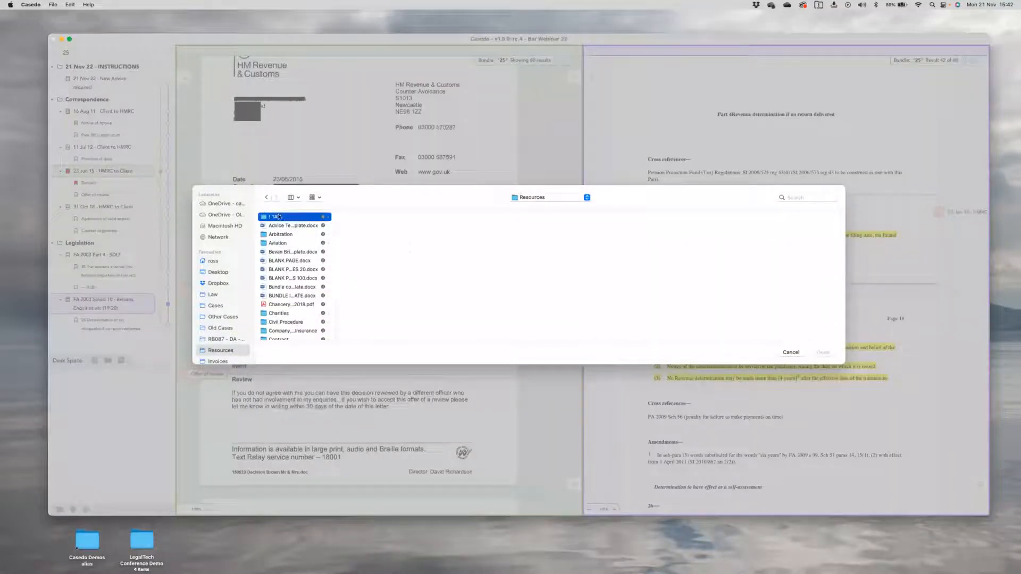
left_click(375, 279)
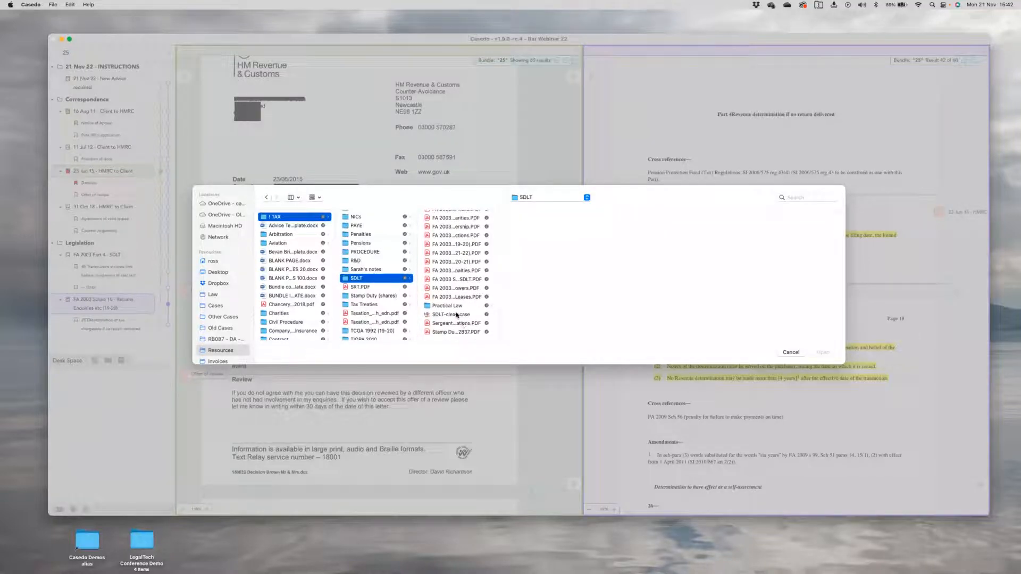
left_click(452, 315)
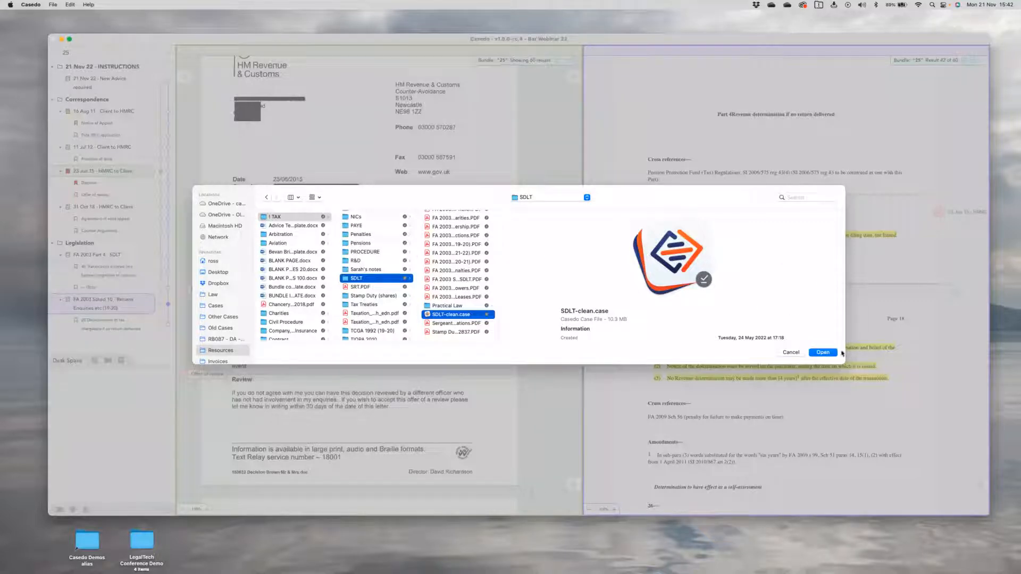
left_click(821, 354)
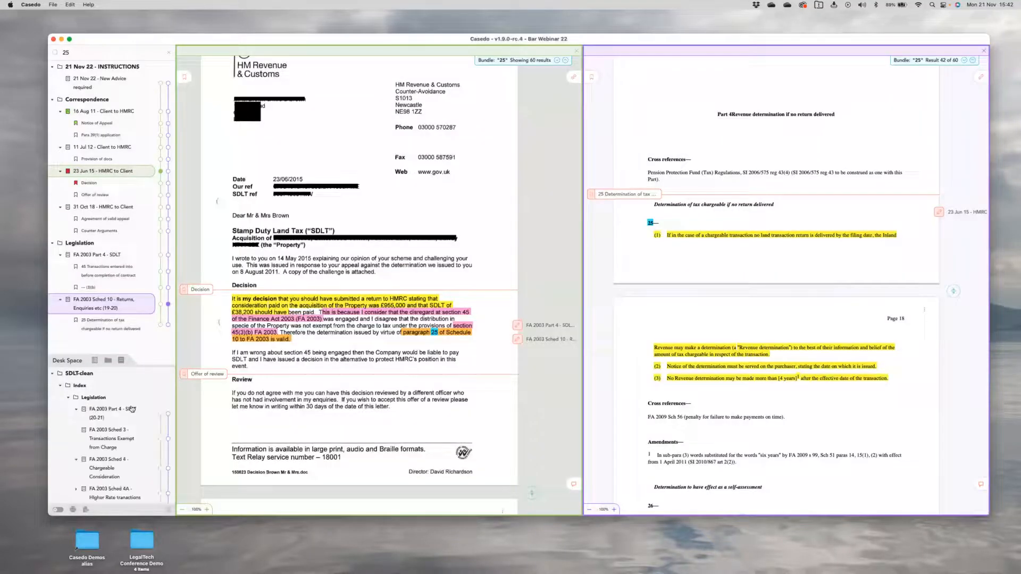
Step: Enlarge the Desk Space and examine the bookmarked legislation in the SDLT-clean index against the case's own Legislation folder
scroll(125, 410, "down", 5)
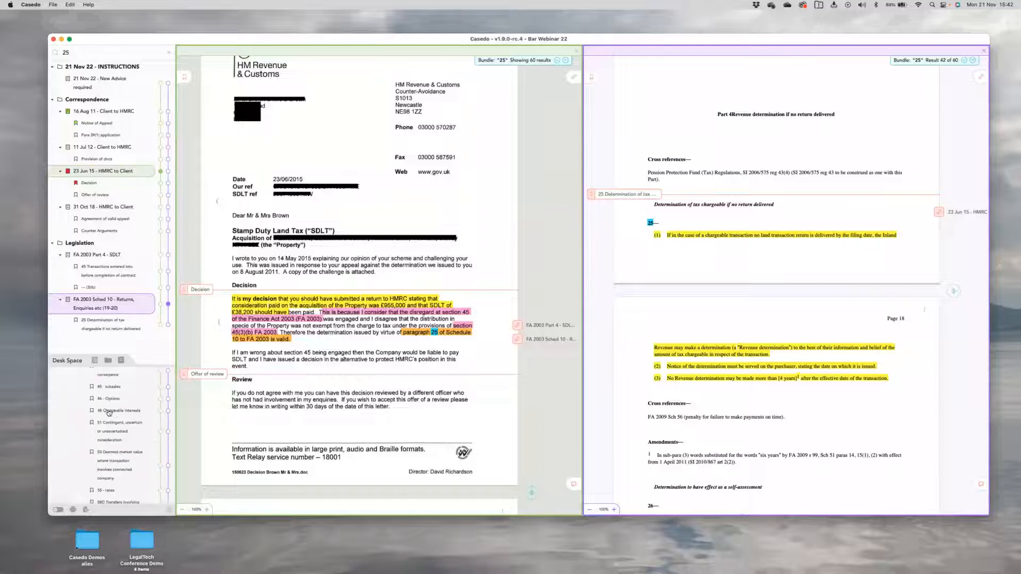
scroll(118, 413, "up", 5)
left_click(68, 397)
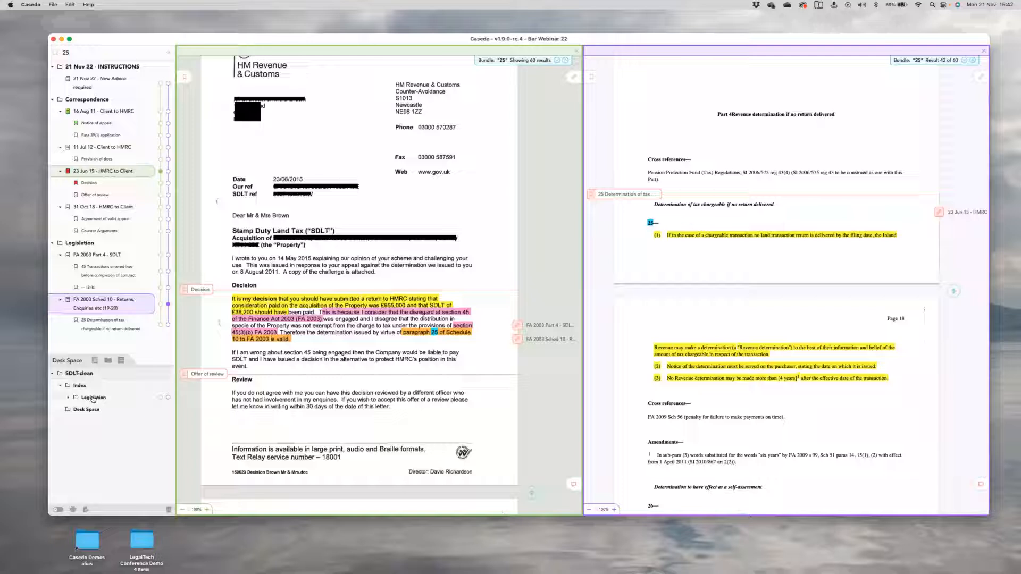
left_click(69, 398)
scroll(136, 423, "down", 5)
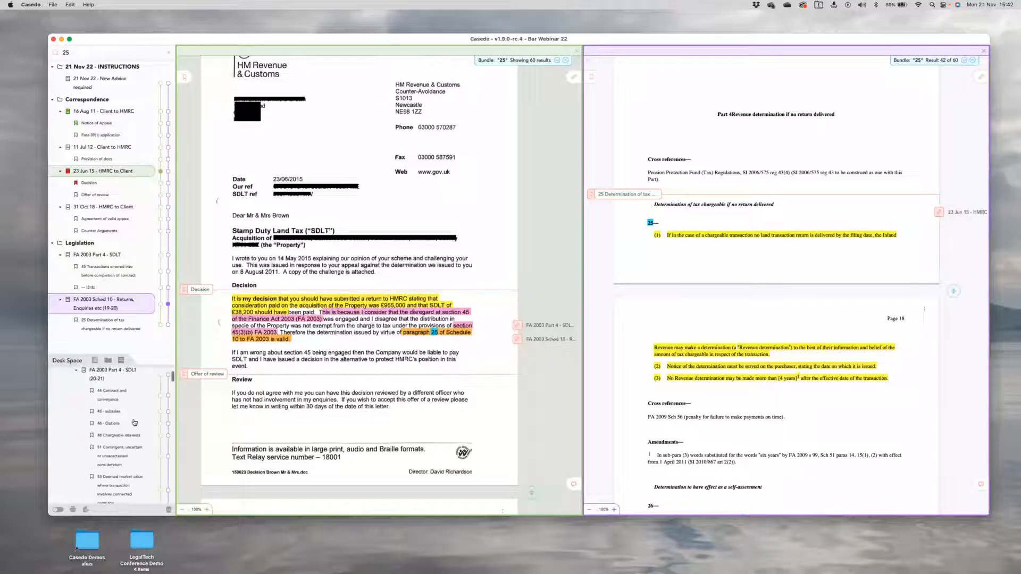
scroll(135, 423, "down", 4)
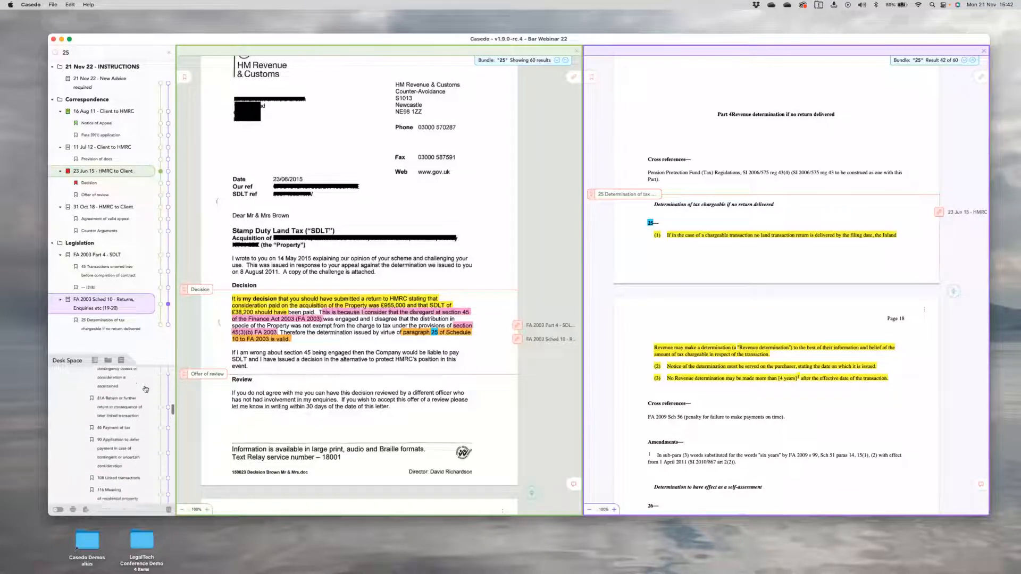
left_click_drag(141, 358, 135, 78)
scroll(99, 358, "up", 7)
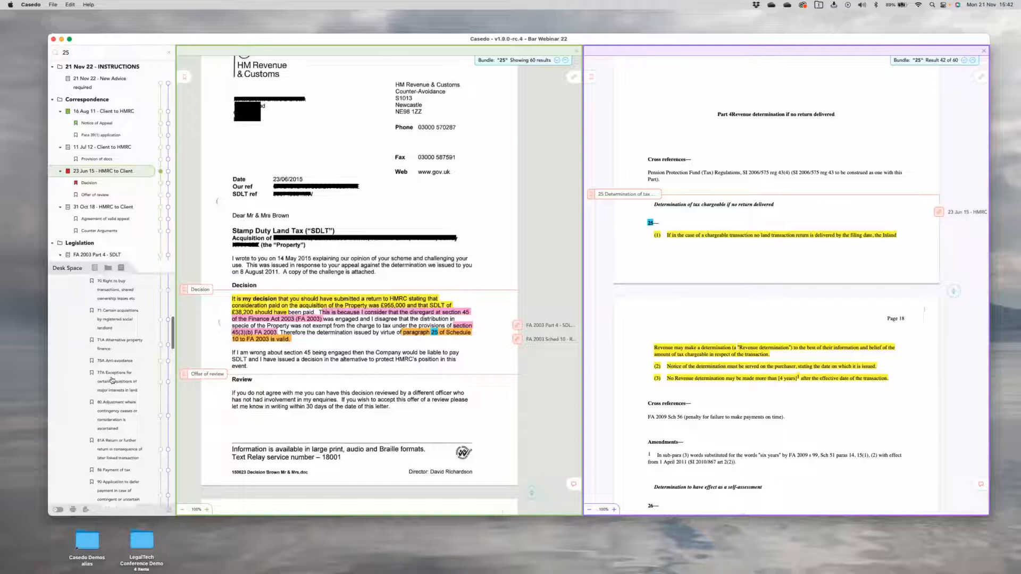
scroll(99, 358, "up", 4)
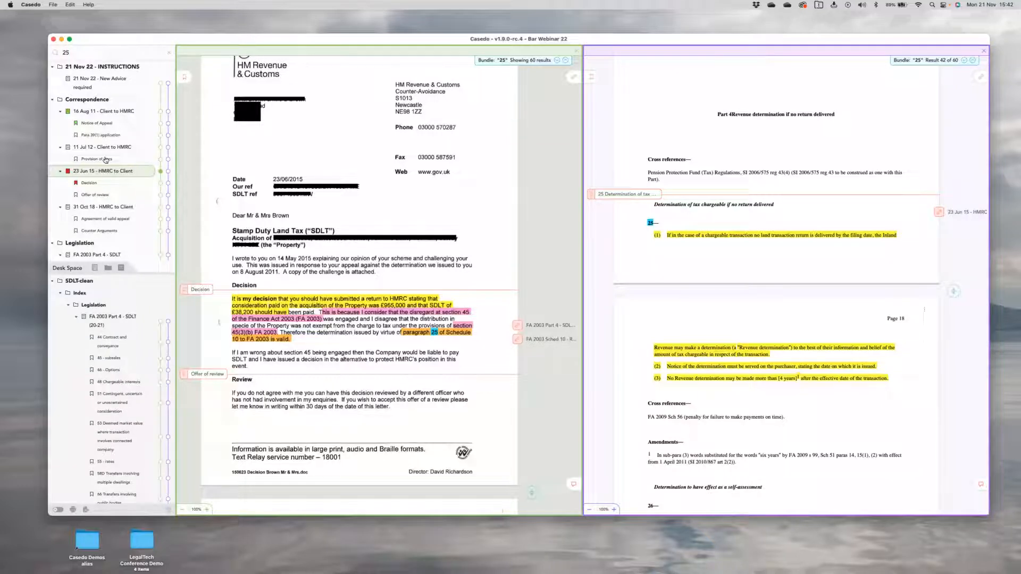
scroll(113, 211, "down", 3)
scroll(150, 338, "down", 3)
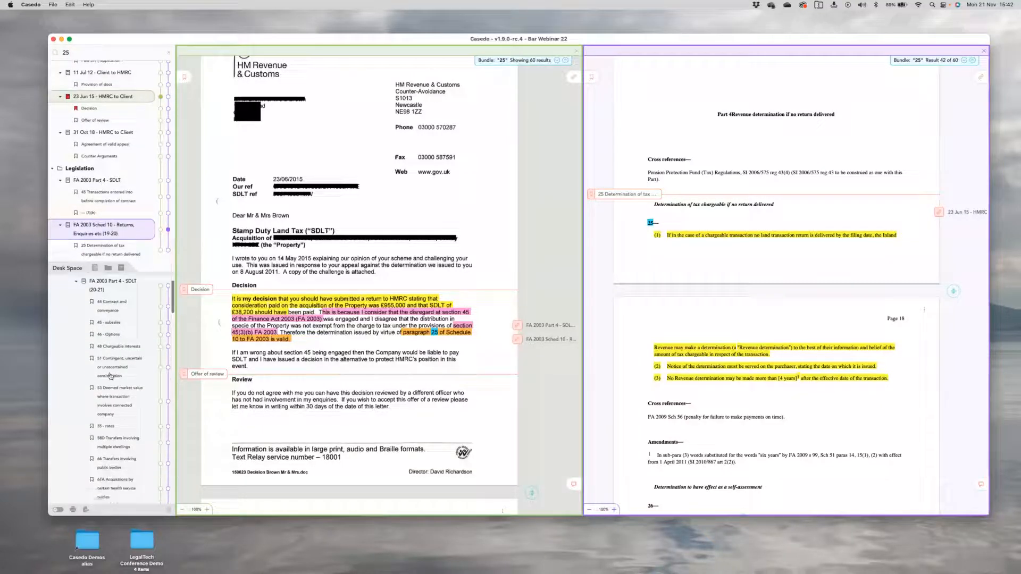
scroll(147, 313, "up", 1)
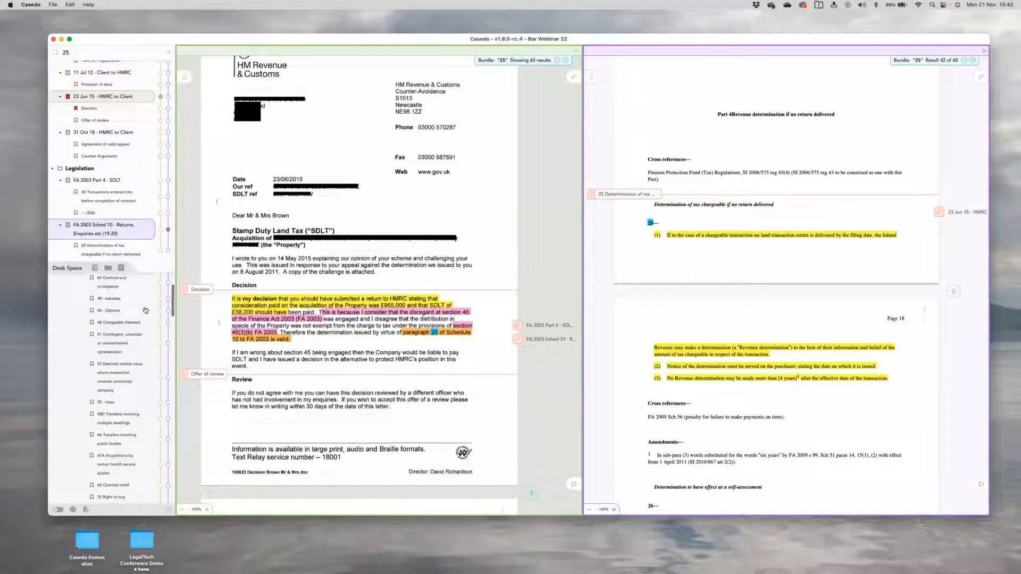
Step: View the 45 - subsales bookmark of FA 2003 Part 4 - SDLT (20-21) and look through the remaining SDLT-clean schedules
left_click(163, 306)
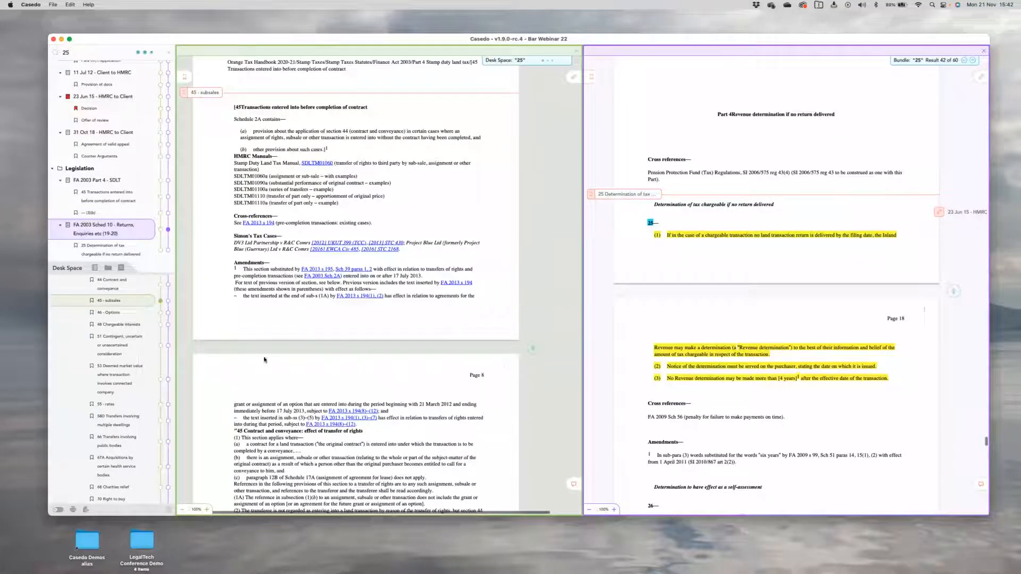
scroll(149, 358, "down", 5)
scroll(149, 358, "down", 10)
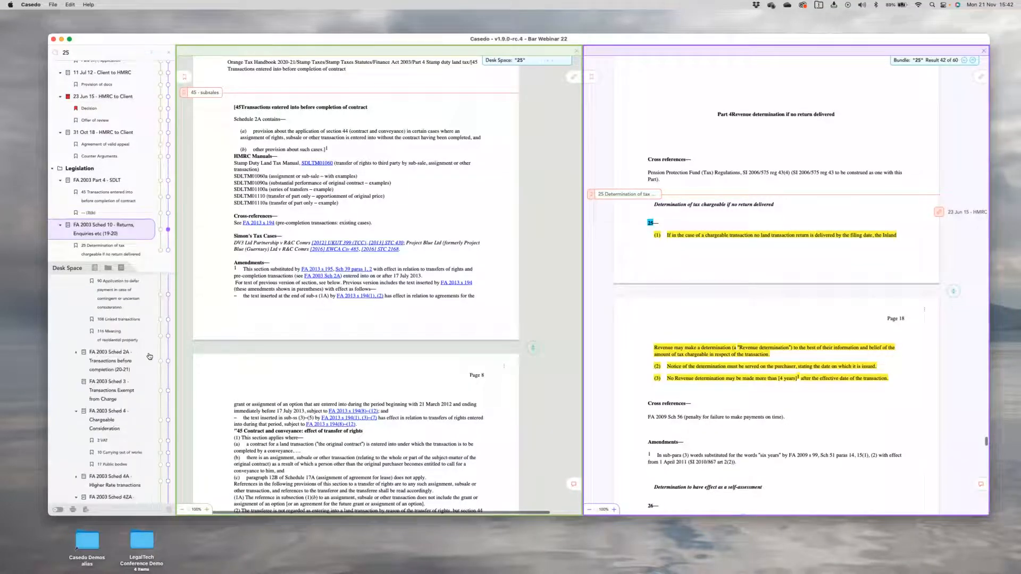
scroll(125, 343, "down", 10)
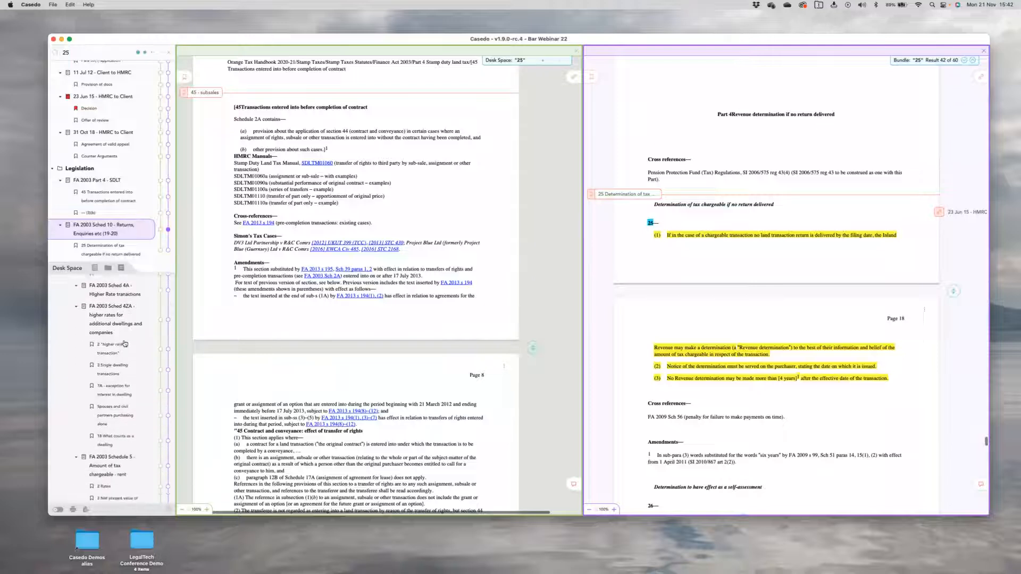
scroll(126, 343, "up", 20)
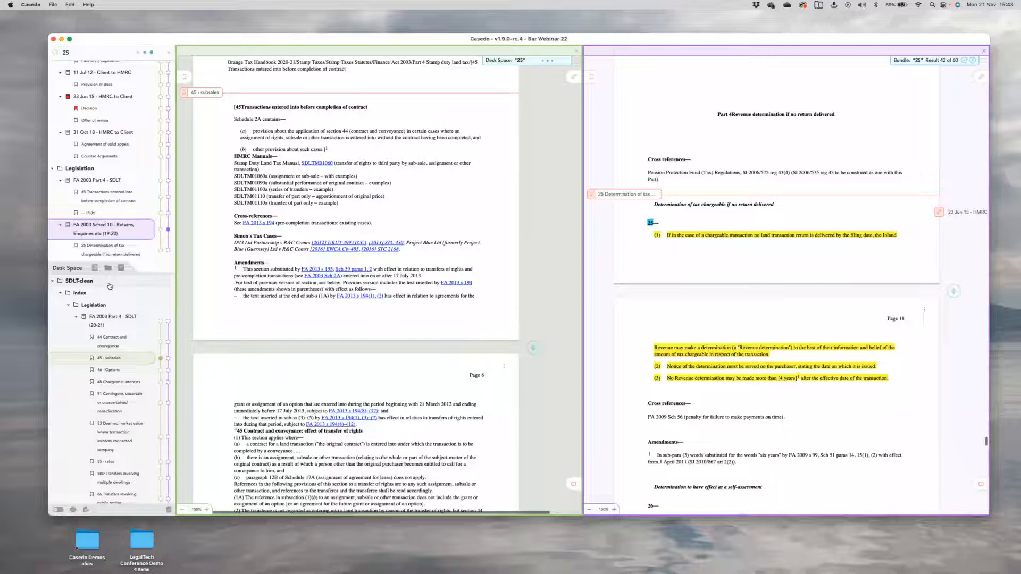
Step: Delete SDLT-clean from the Desk Space, open FA 2003 Part 4 - SDLT in the first pane and shrink the Desk Space
key("Delete")
key("Escape")
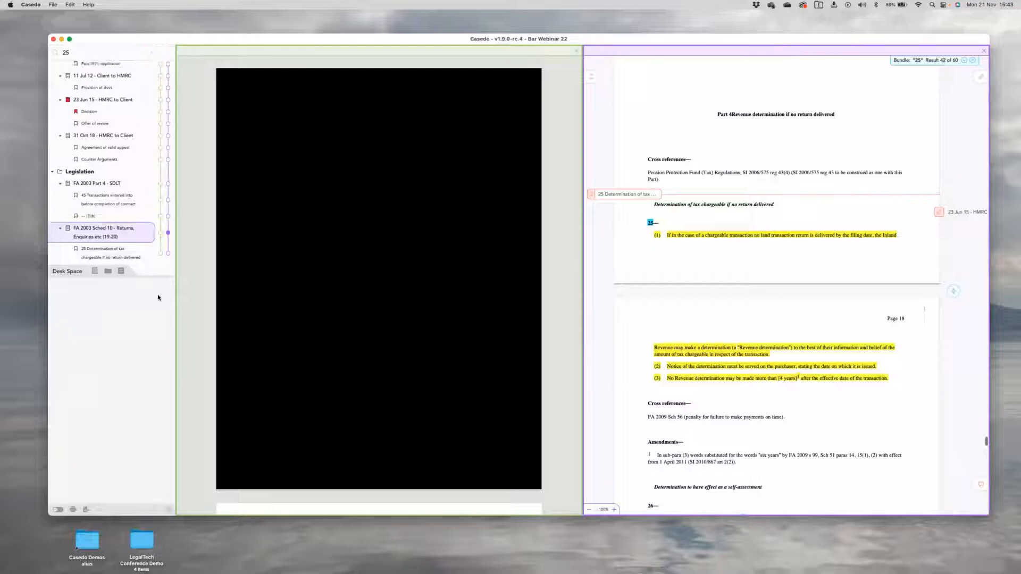
left_click(160, 256)
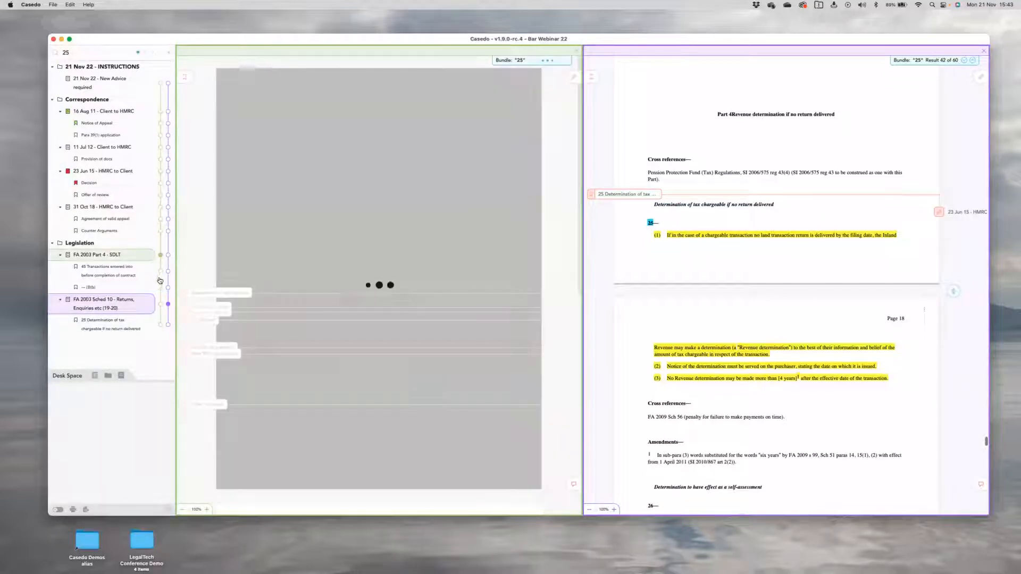
scroll(348, 311, "down", 1)
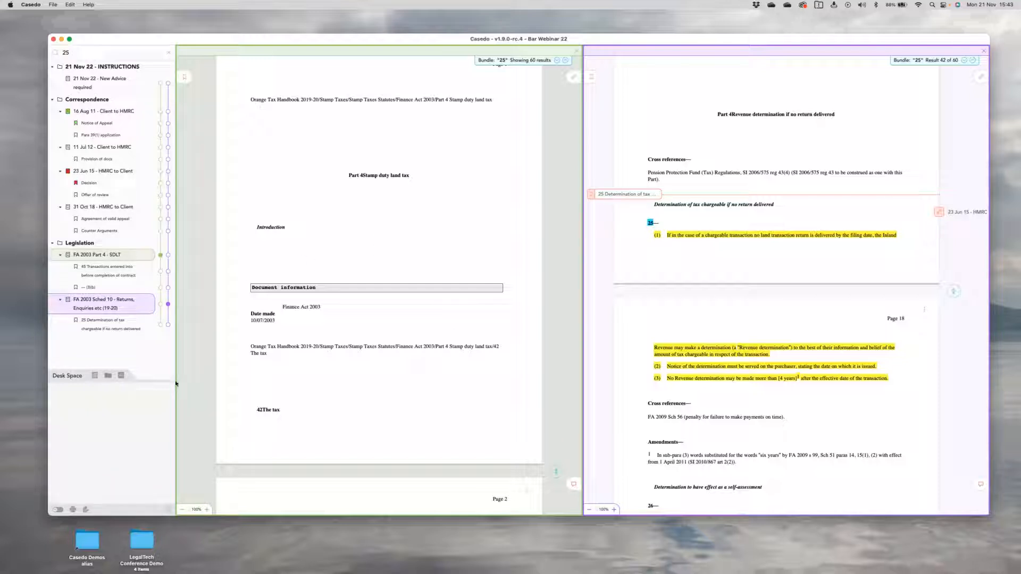
left_click_drag(157, 380, 159, 420)
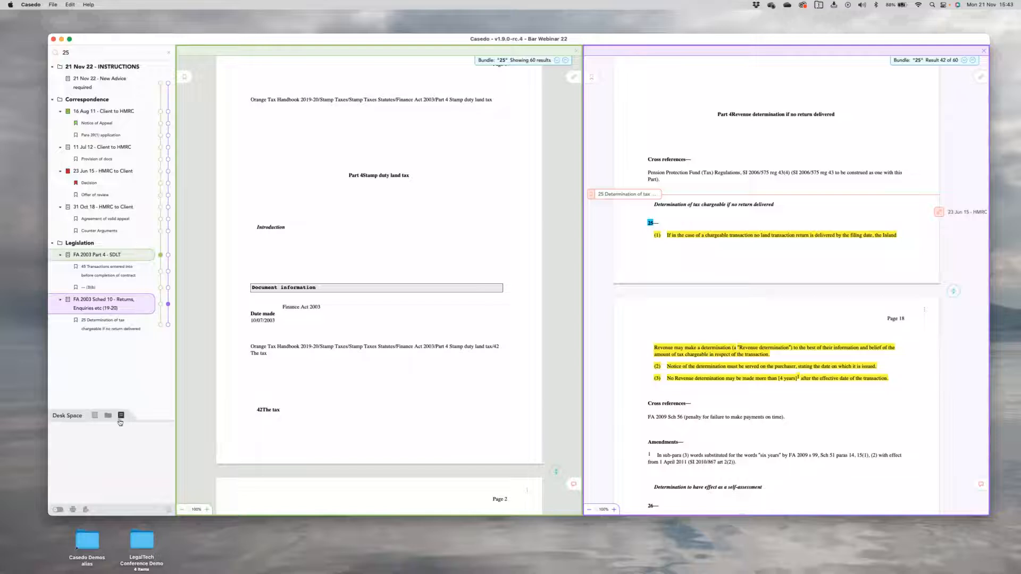
Step: Import the Data Select, Martland and R (oao Ullah) PDFs into the Desk Space from the Law folder in Casedo Demos' New advice Webinar folder
left_click(130, 445)
left_click_drag(334, 281, 460, 287)
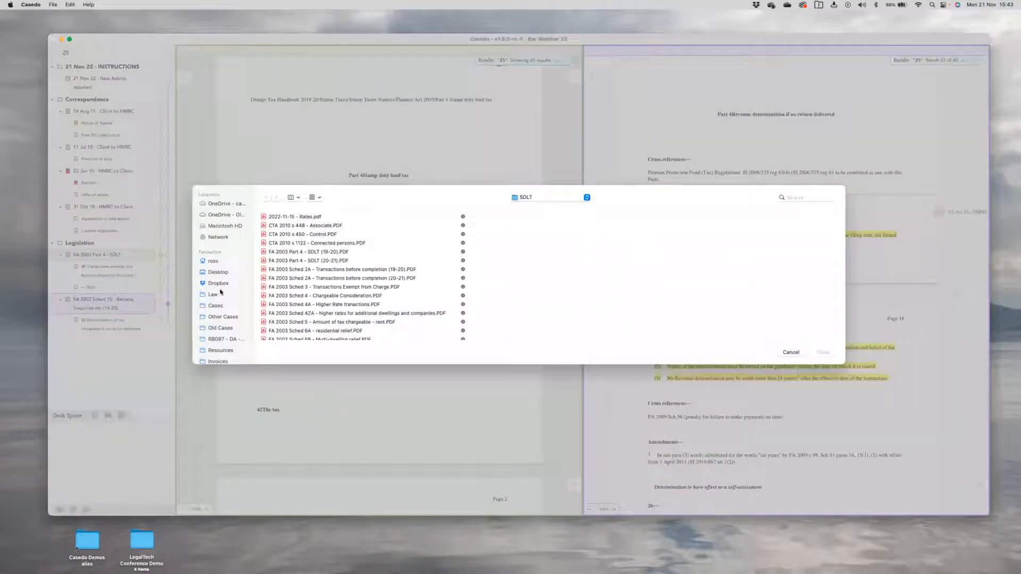
scroll(226, 349, "down", 2)
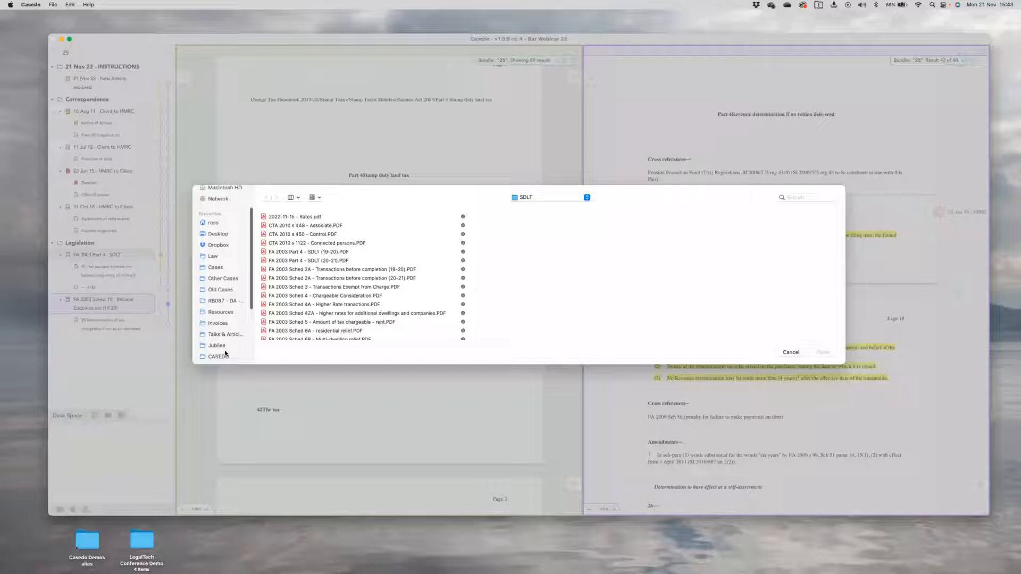
left_click(226, 356)
left_click(301, 227)
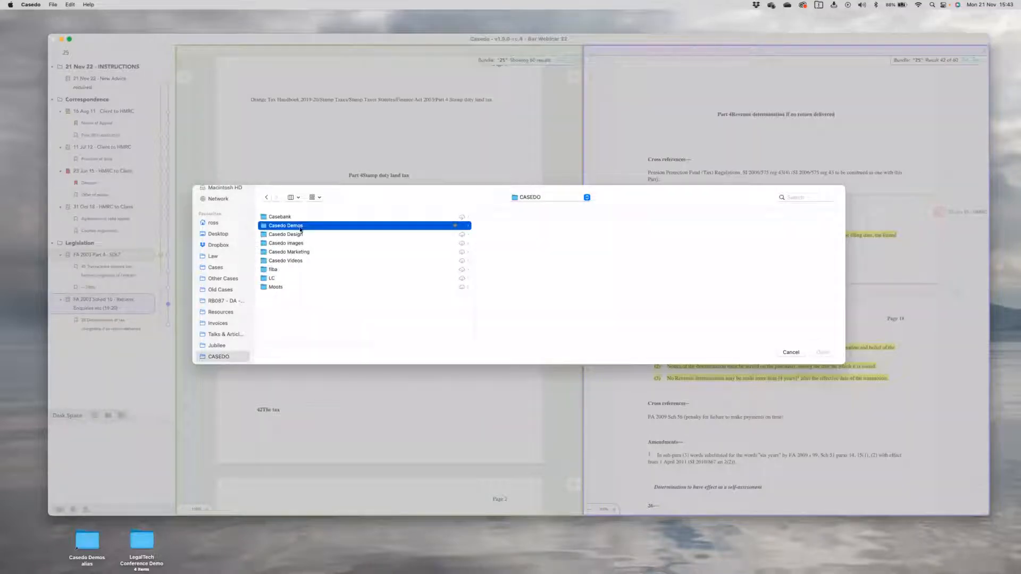
left_click(513, 295)
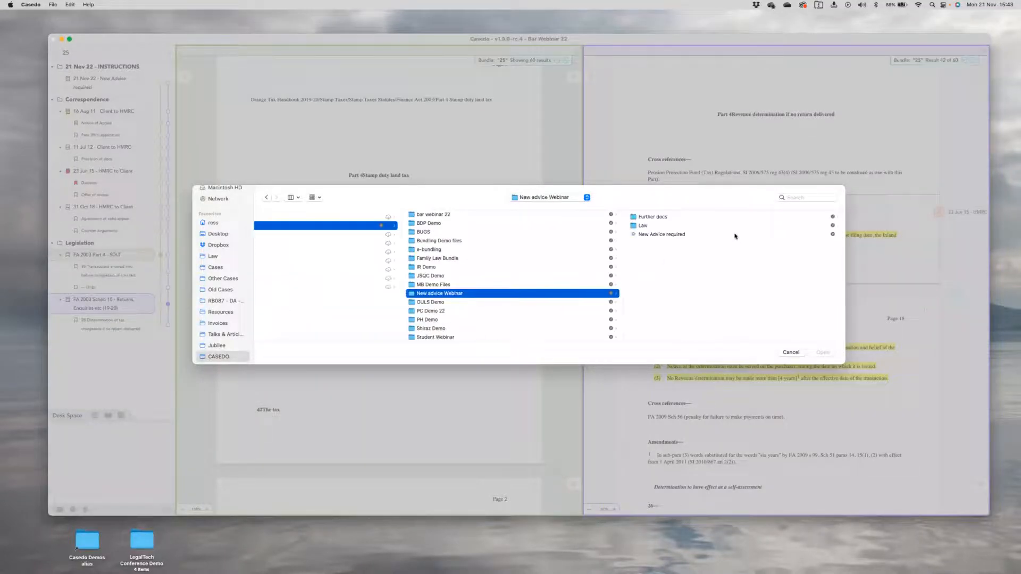
left_click(644, 225)
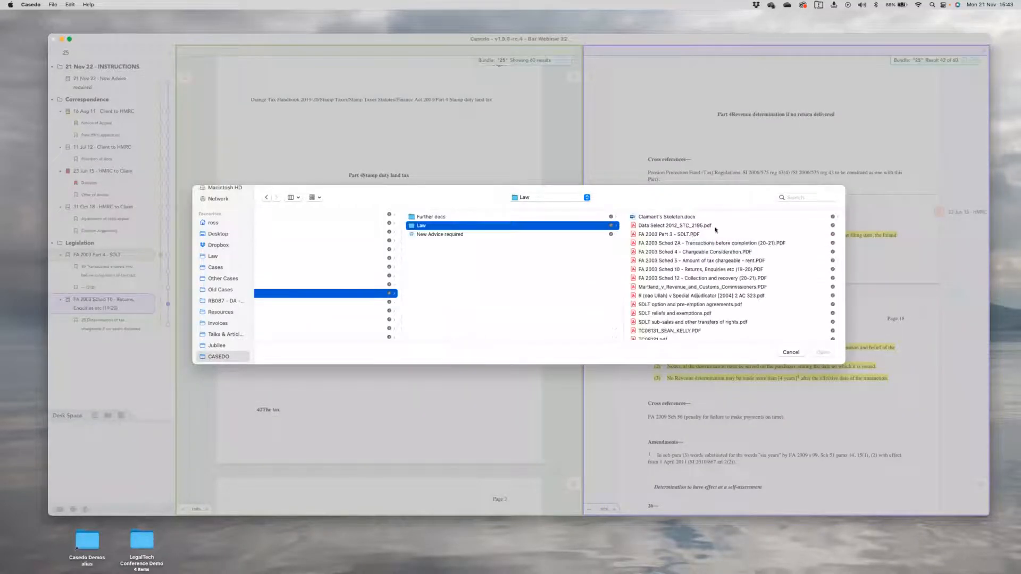
left_click(665, 235)
left_click(603, 225)
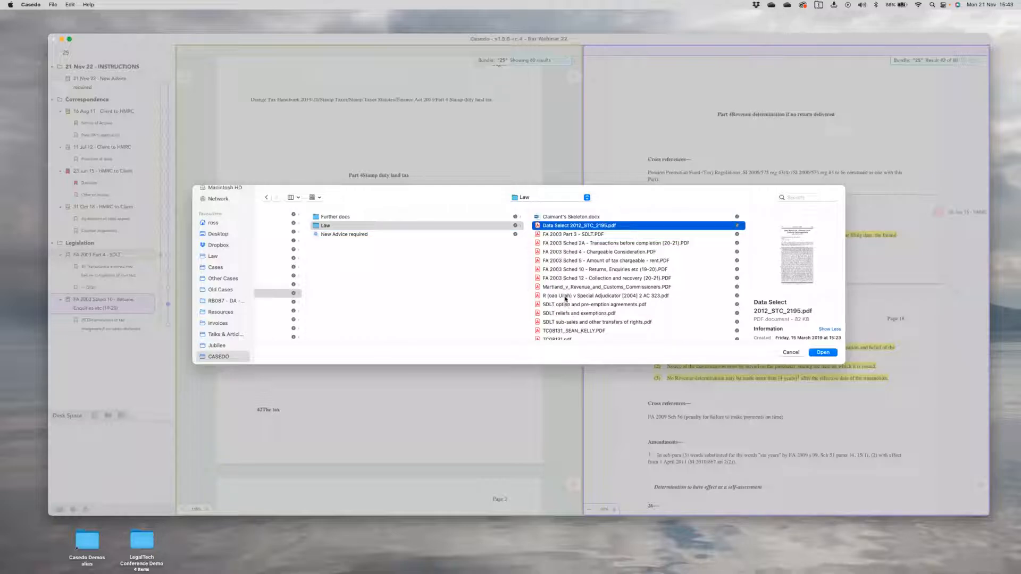
left_click(570, 287, "super")
left_click(572, 296, "super")
left_click(823, 352)
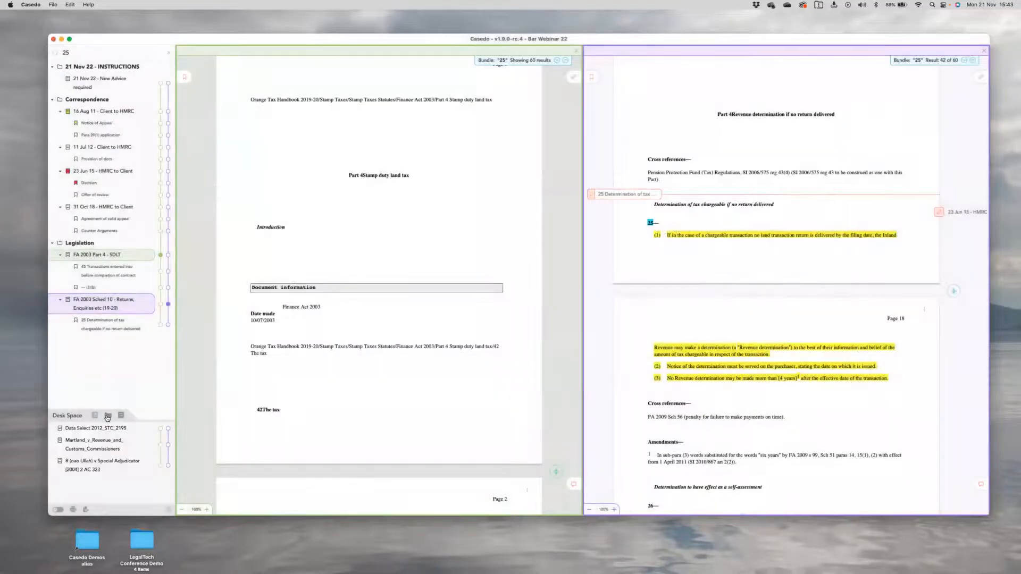
Step: Create a Cases folder holding the three imported judgments in the Desk Space and move it into the index below Legislation
left_click(108, 417)
type("Cases")
key("Return")
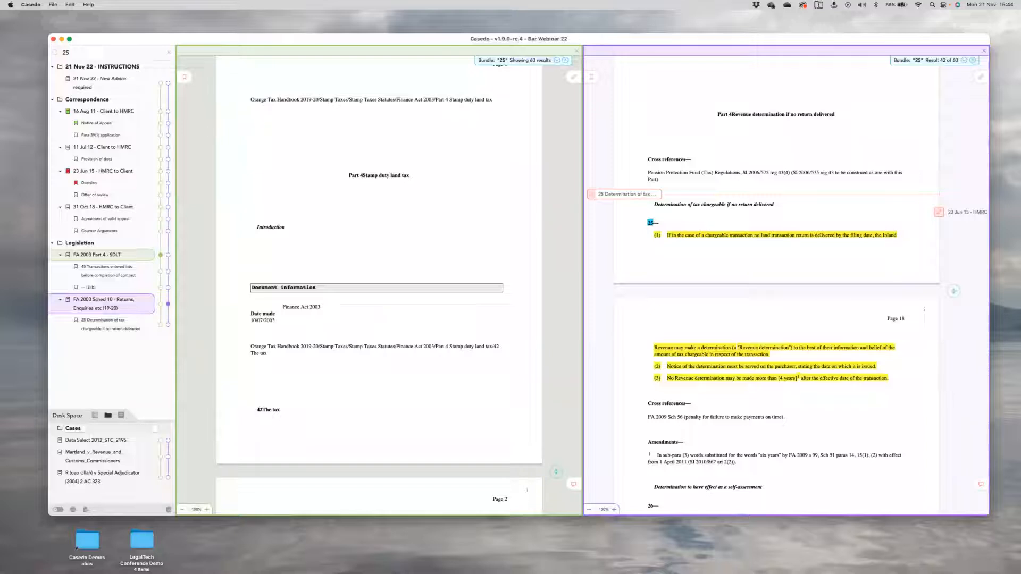
left_click_drag(99, 448, 114, 372)
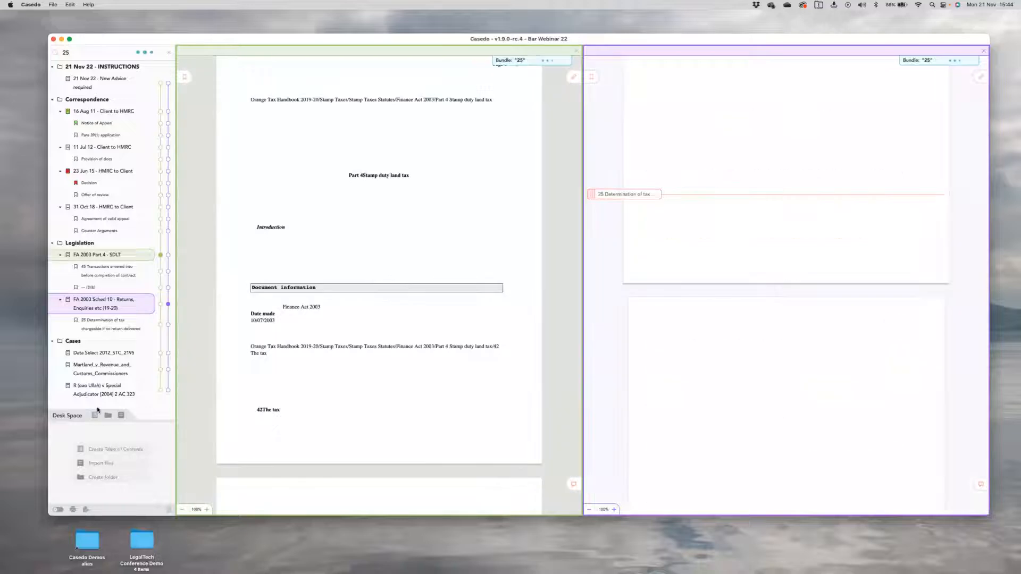
Step: Create an Authorities folder, place it in the index below Correspondence with Legislation and Cases nested inside, and test collapsing and expanding it
left_click(108, 415)
type("Authorities")
key("Return")
left_click_drag(79, 428, 102, 256)
left_click(60, 256)
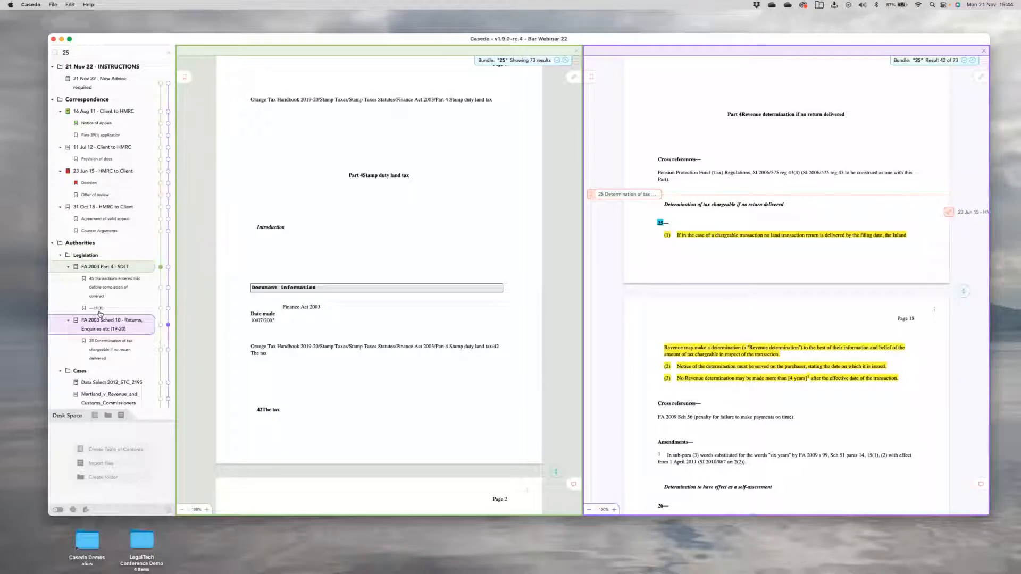
scroll(101, 313, "down", 1)
left_click(52, 221)
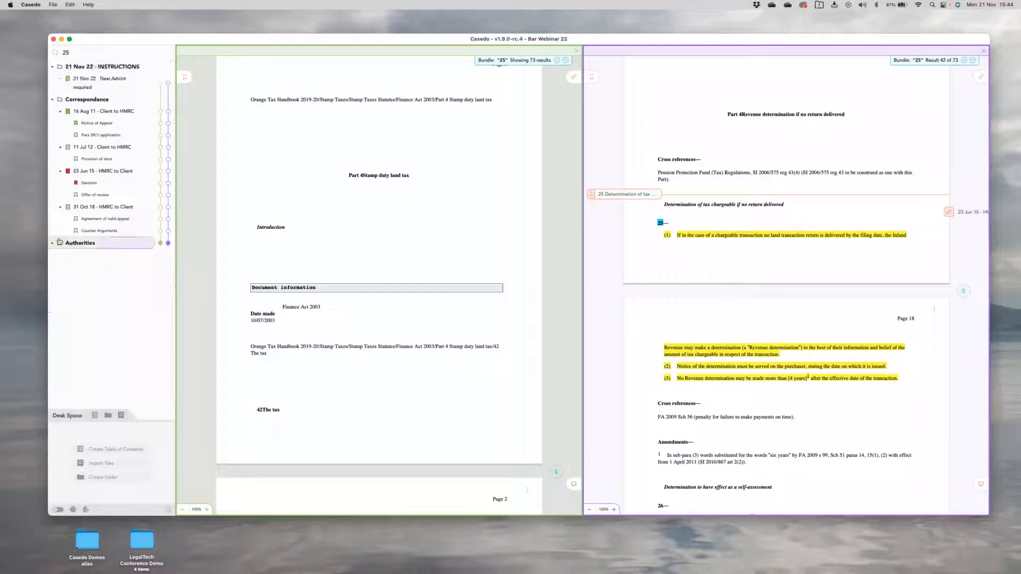
left_click(52, 244)
scroll(89, 324, "down", 1)
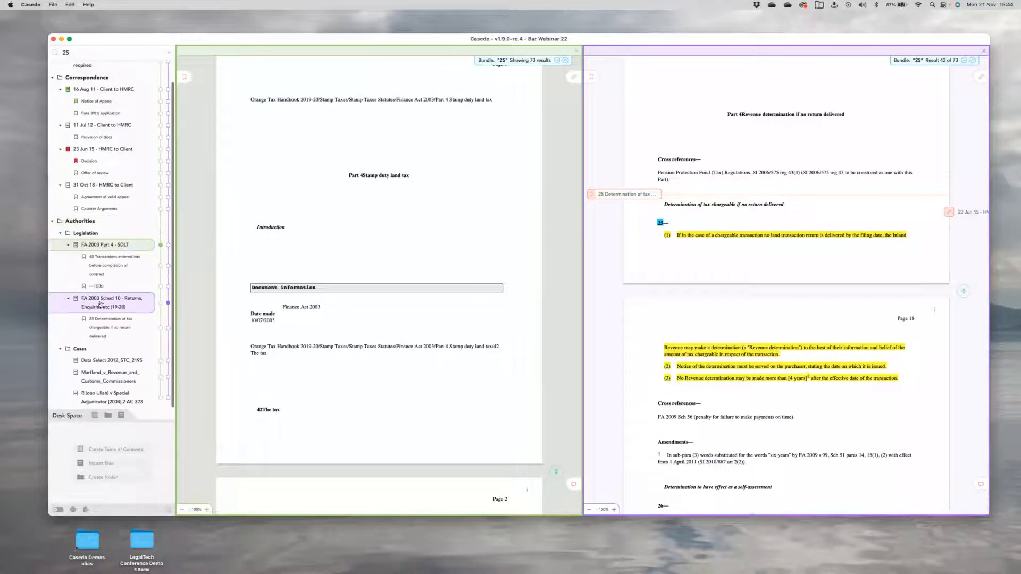
Step: Open Data Select 2012_STC_2195 in the first pane and add a bookmark named Held above the Held paragraph on page 2196
left_click(153, 362)
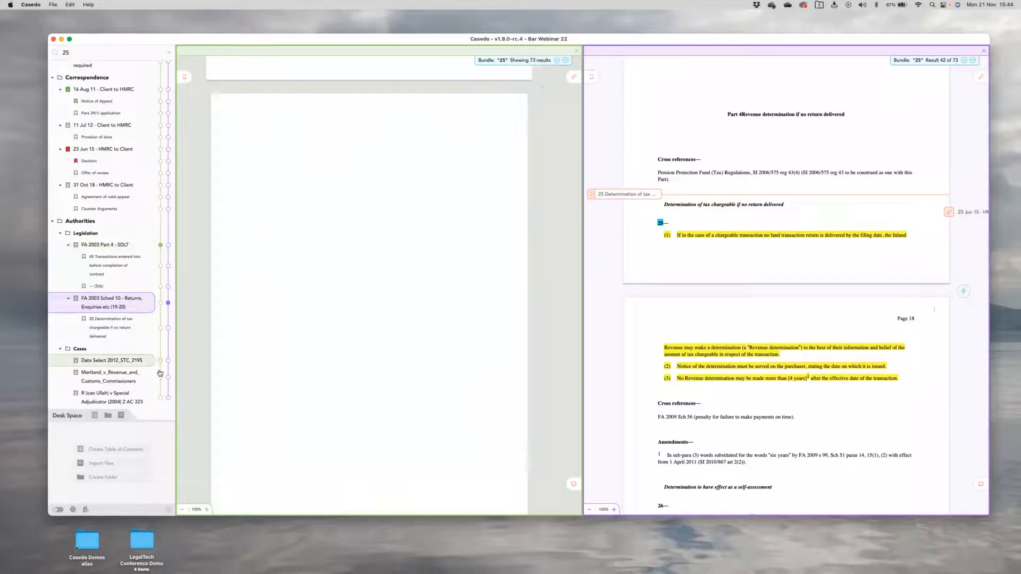
scroll(367, 395, "down", 4)
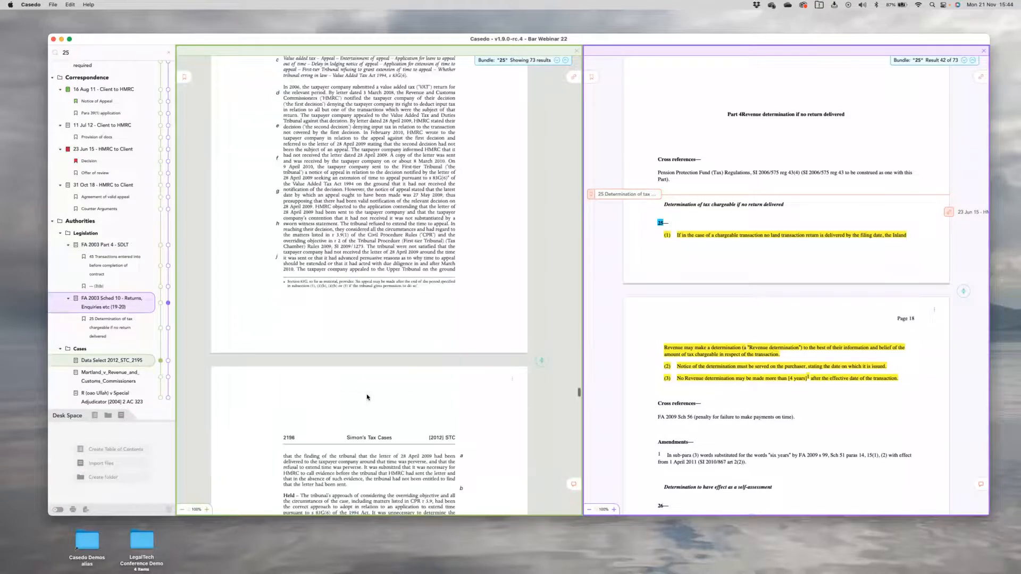
scroll(367, 395, "up", 5)
scroll(367, 395, "down", 4)
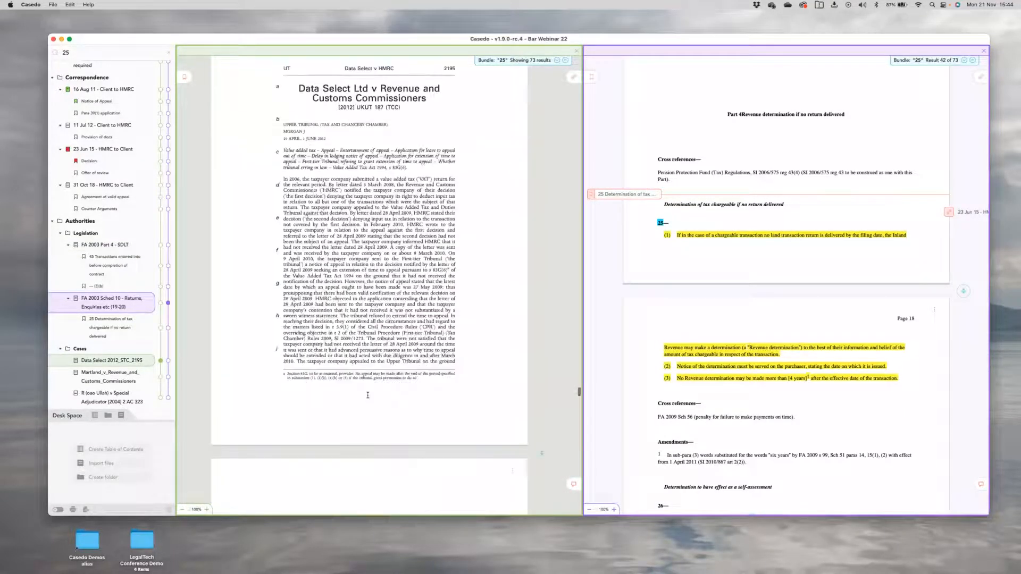
scroll(343, 246, "up", 1)
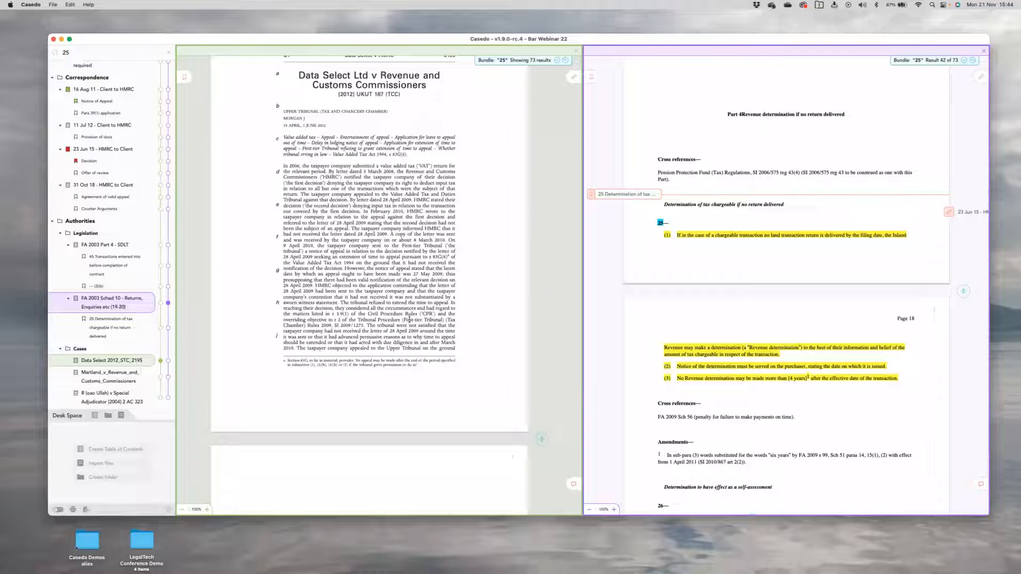
scroll(409, 319, "down", 4)
scroll(388, 323, "up", 2)
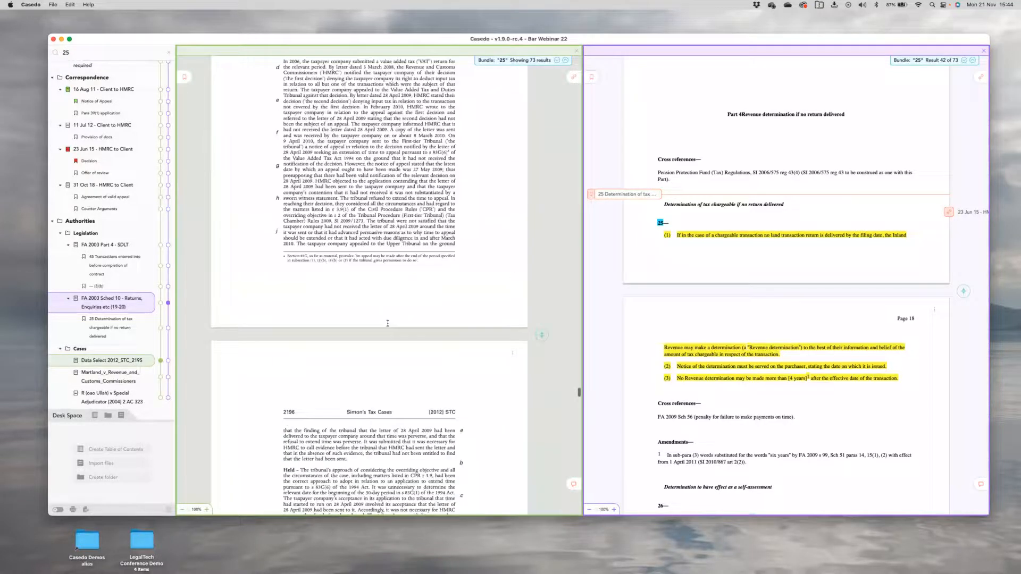
scroll(199, 86, "down", 3)
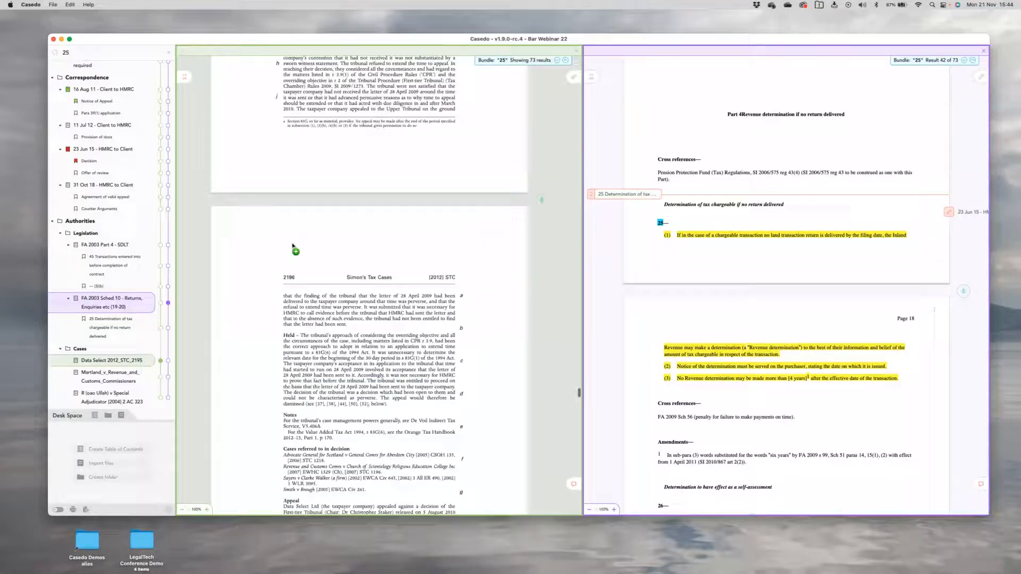
left_click(325, 330)
type("Held")
key("Return")
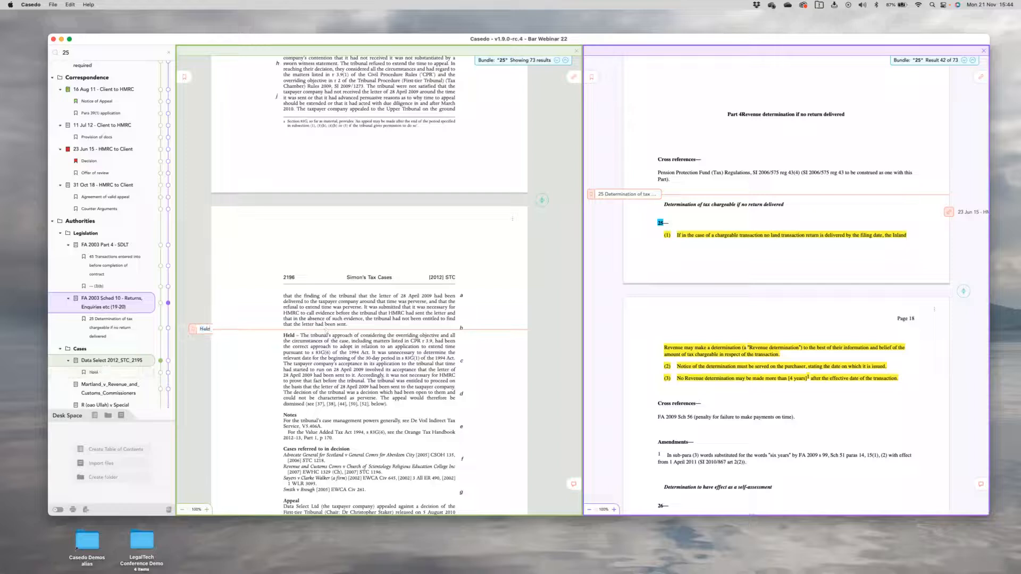
Step: In the Held paragraph, highlight the "It was unnecessary to determine" sentence yellow and the passage from "The tribunal was entitled to proceed" pink
left_click_drag(372, 353, 456, 359)
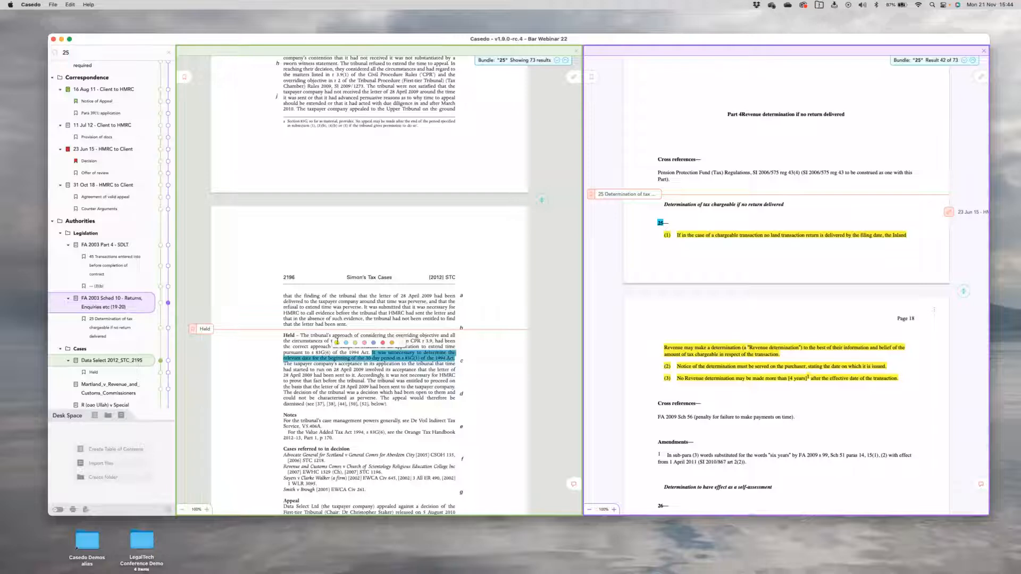
left_click(340, 344)
left_click_drag(368, 381, 448, 398)
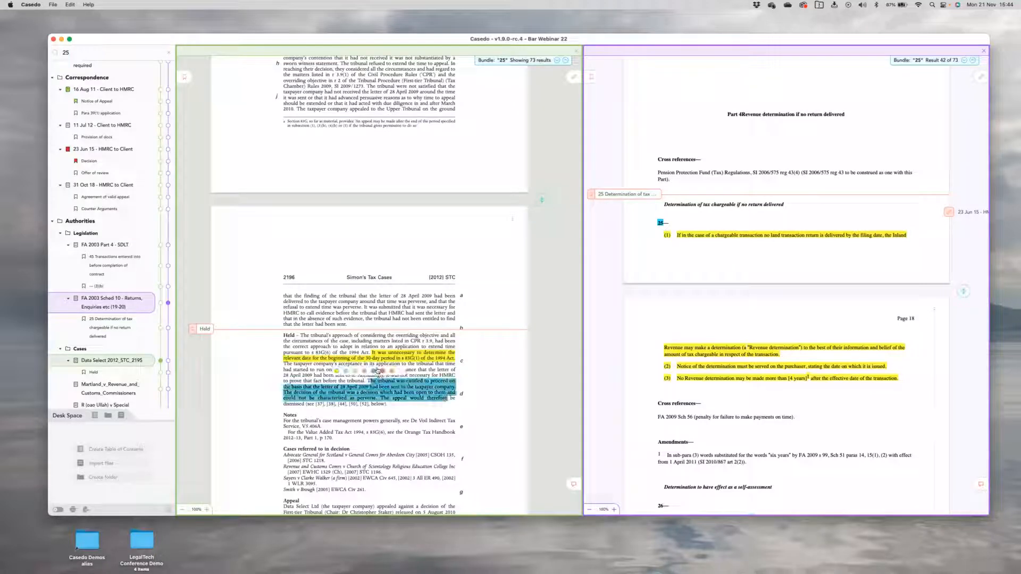
left_click(365, 374)
Step: Bookmark the start of the released decision on page 2197, naming the bookmark after the judge
scroll(379, 419, "down", 2)
scroll(378, 419, "down", 2)
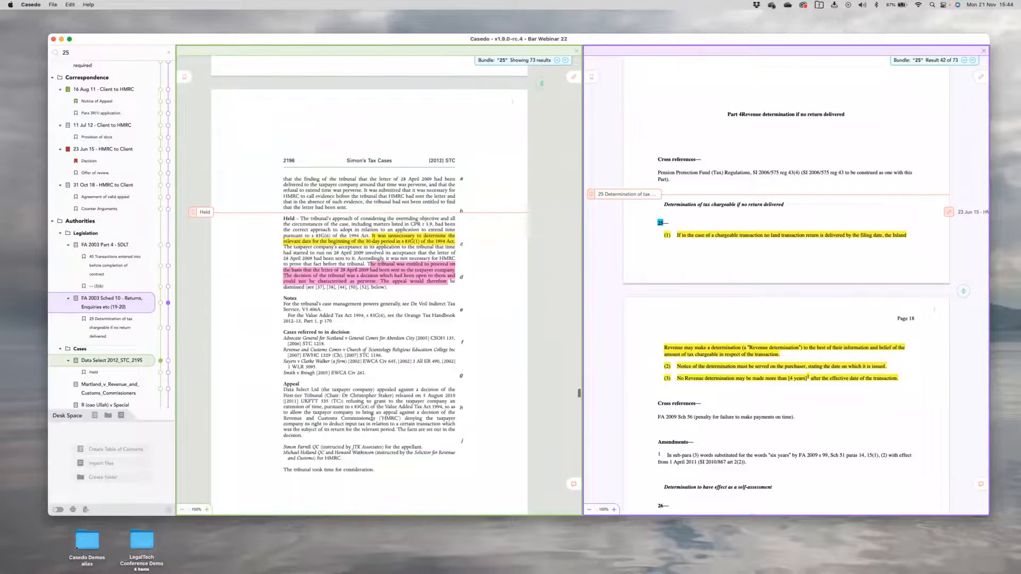
scroll(372, 418, "down", 10)
left_click_drag(185, 78, 329, 279)
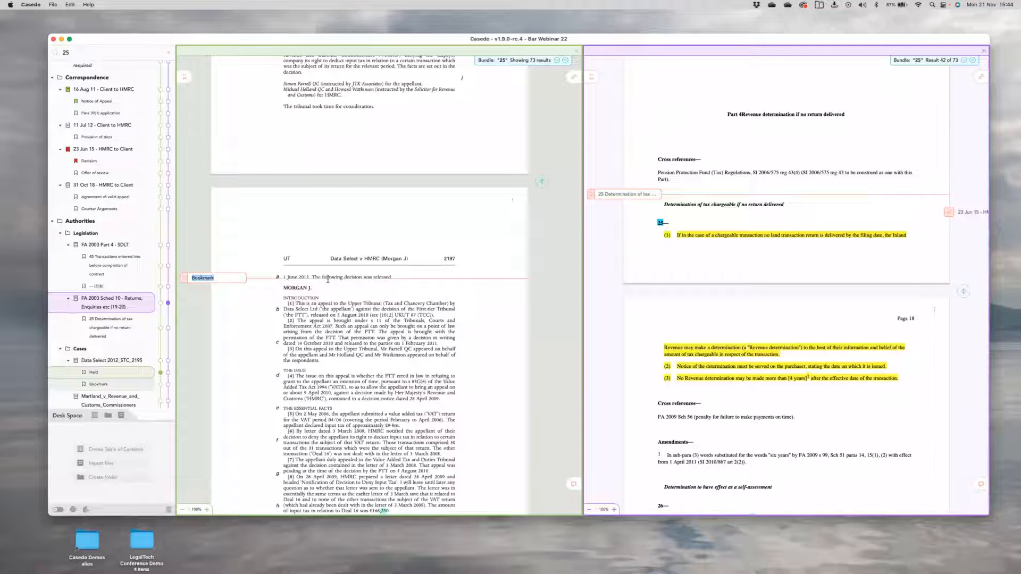
type("MORGAN J")
key("Return")
Step: Add a bookmark named [29] Grounds of Appeal above the Grounds of Appeal heading on page 2200
scroll(104, 337, "down", 1)
scroll(377, 405, "down", 5)
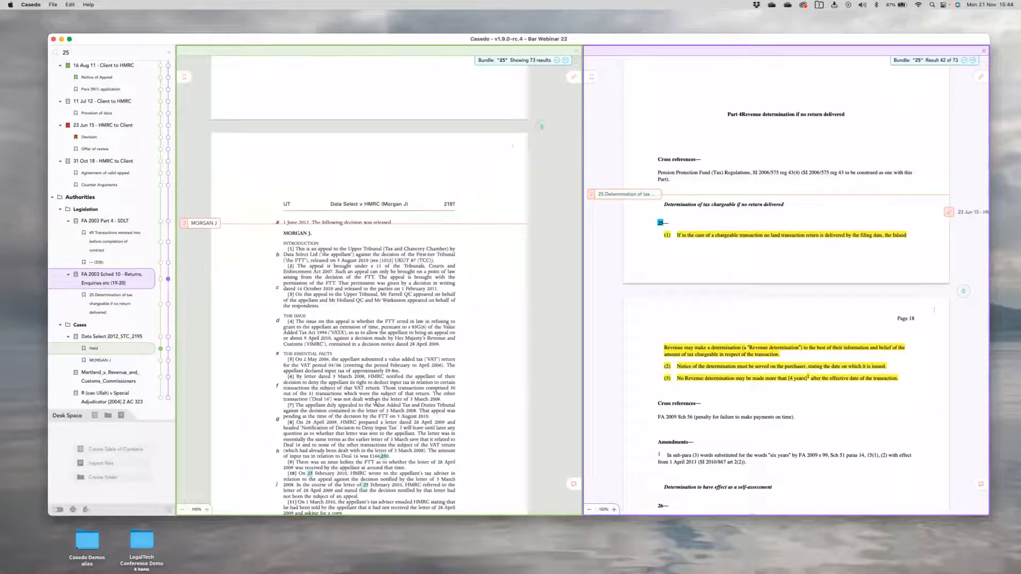
scroll(375, 403, "down", 10)
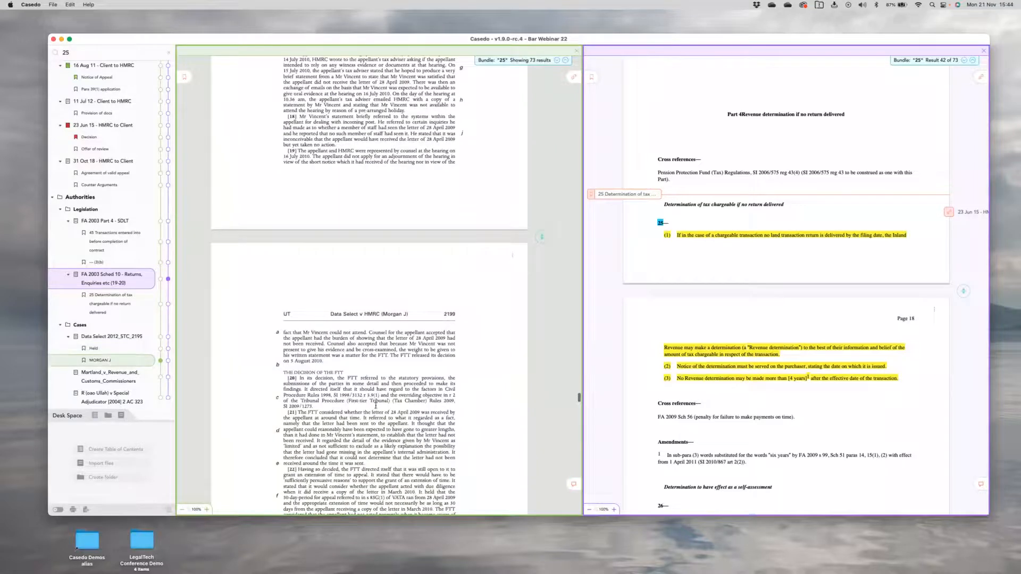
scroll(375, 406, "down", 2)
scroll(327, 351, "down", 8)
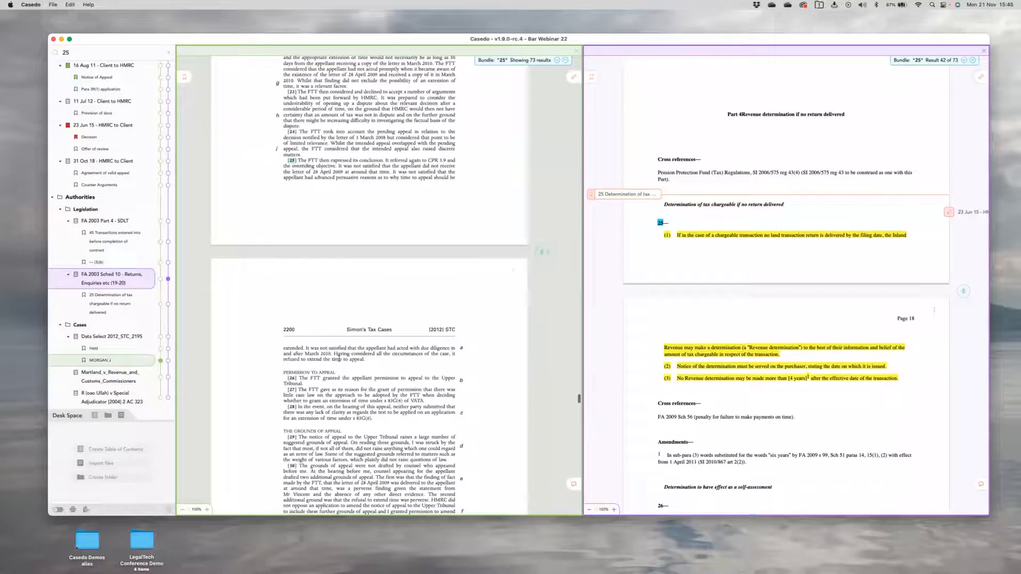
scroll(338, 359, "down", 2)
scroll(348, 341, "down", 2)
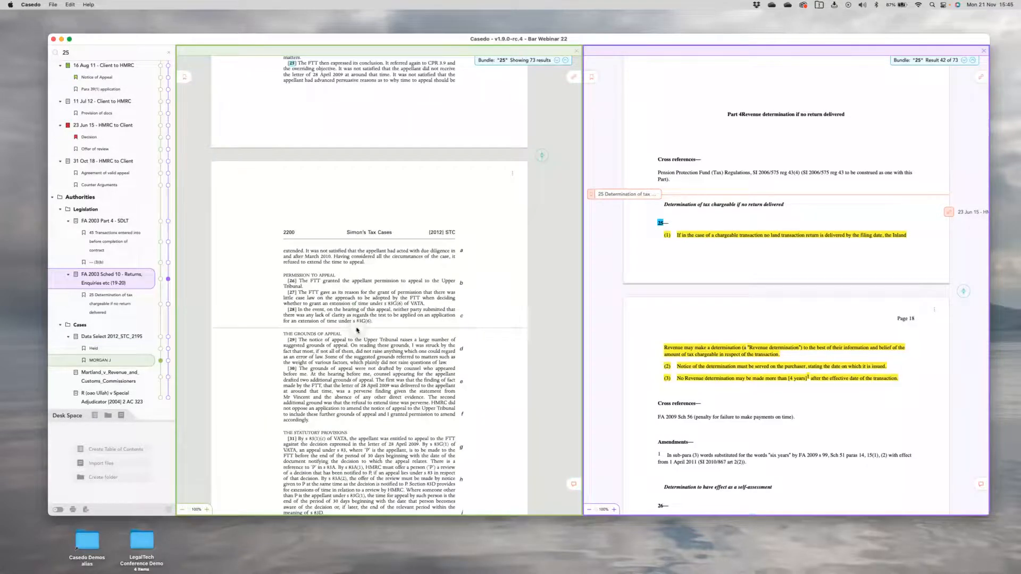
left_click(356, 330)
type("I")
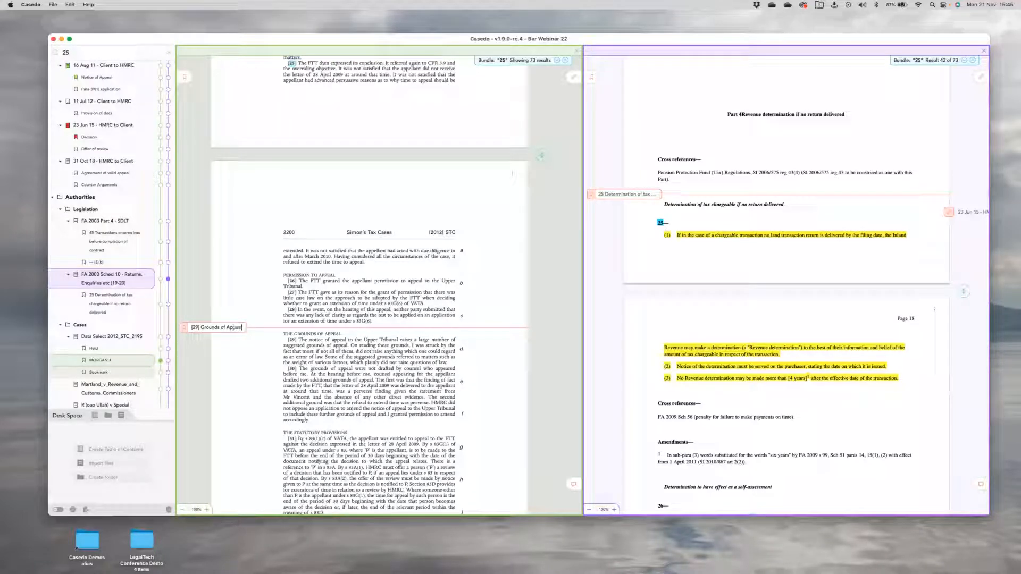
key("Return")
Step: Add a bookmark named [34] Discussion above the Discussion heading on page 2201
scroll(279, 241, "down", 10)
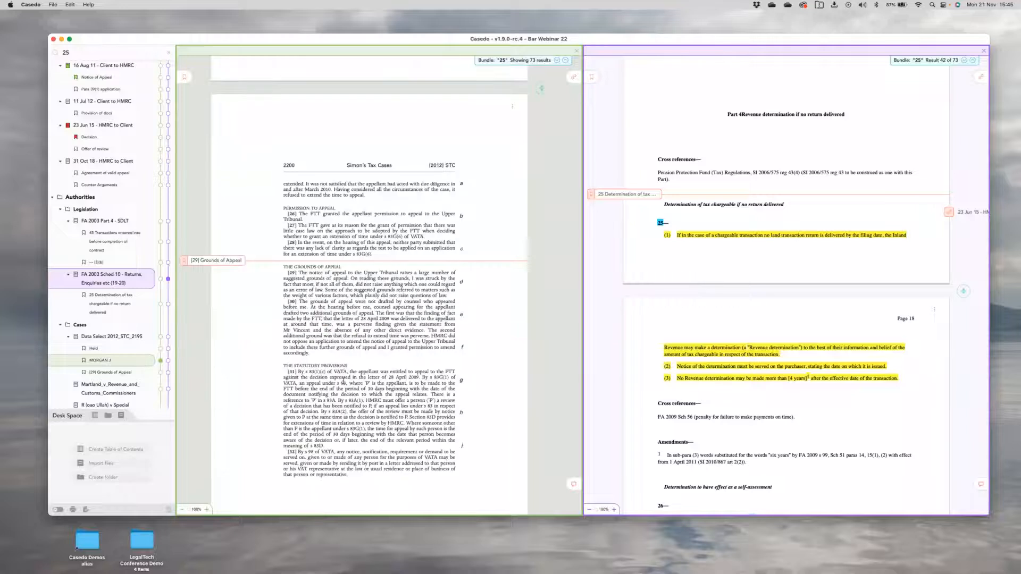
scroll(278, 242, "down", 1)
left_click(316, 288)
key("BackSpace")
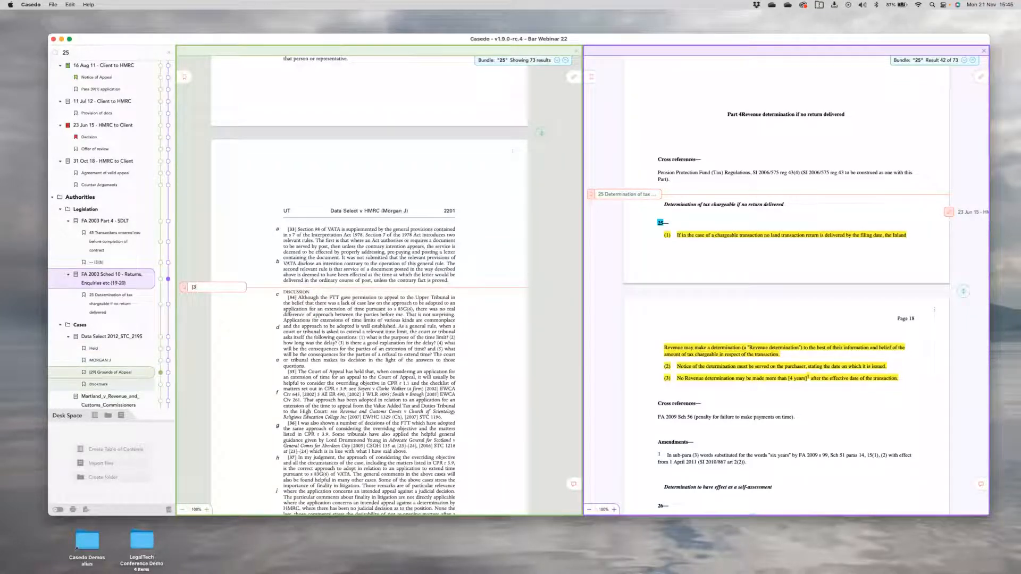
type("[34] Discussion")
key("Return")
Step: Add a bookmark named [41] Key passage! above paragraph 41 on page 2202
scroll(287, 367, "down", 3)
scroll(286, 367, "down", 10)
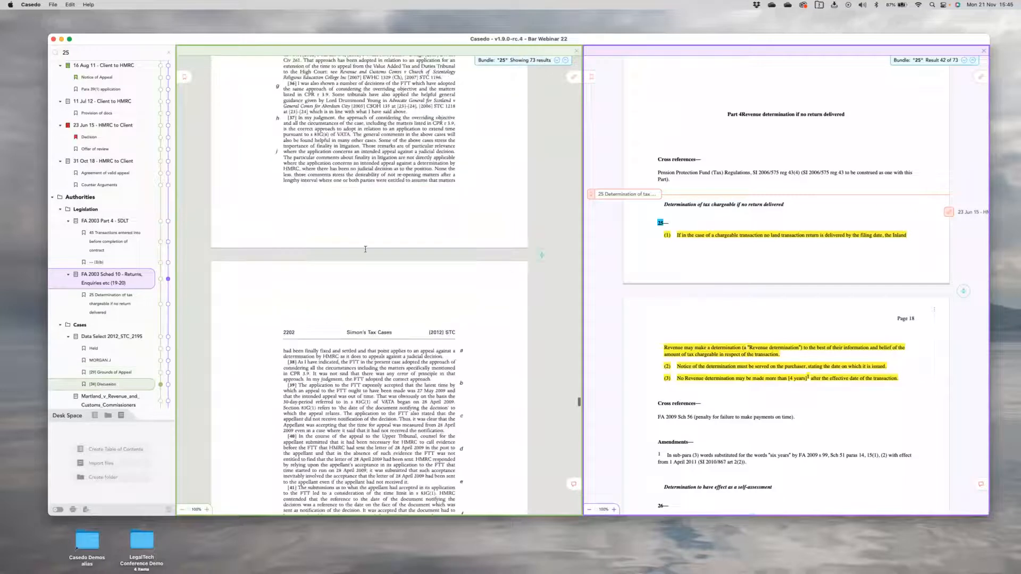
scroll(365, 249, "down", 8)
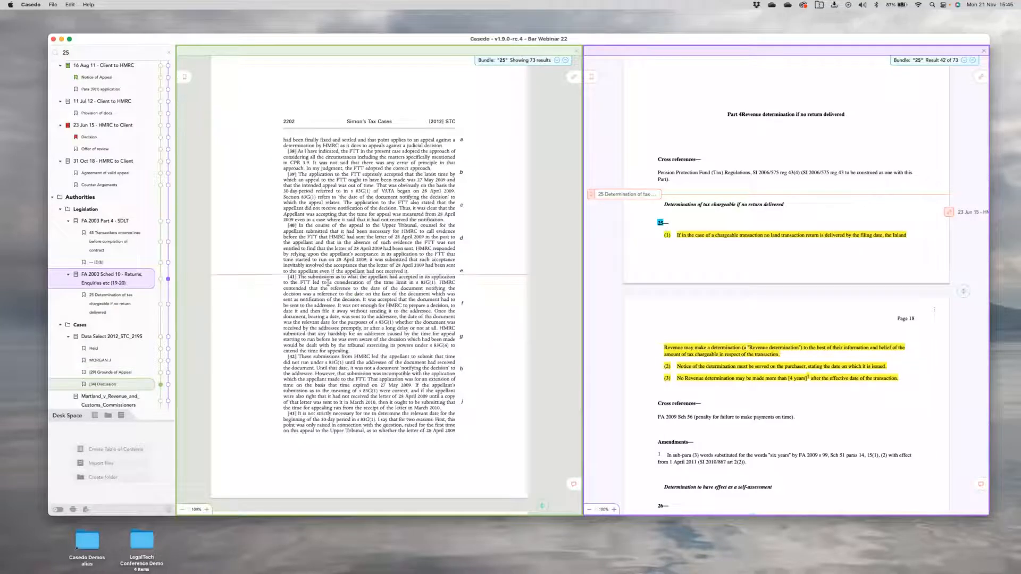
left_click(202, 277)
type("Key passage")
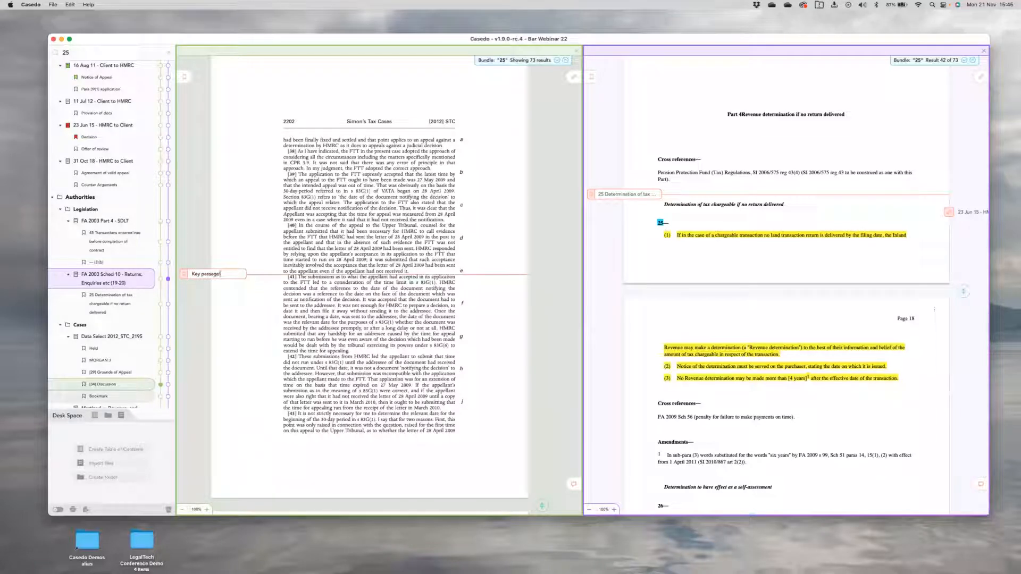
type("[41]")
key("Return")
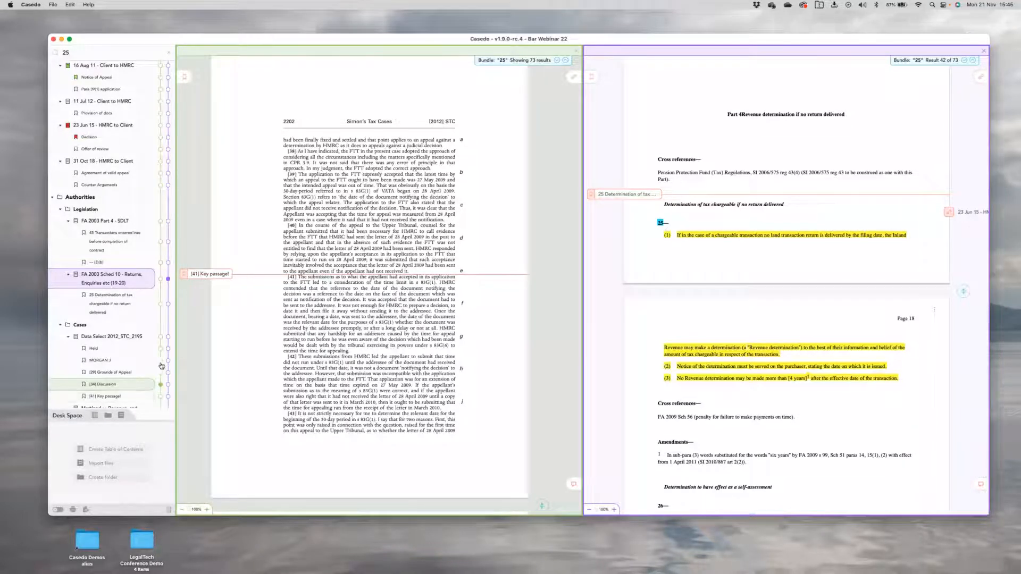
scroll(93, 313, "down", 2)
scroll(370, 169, "down", 2)
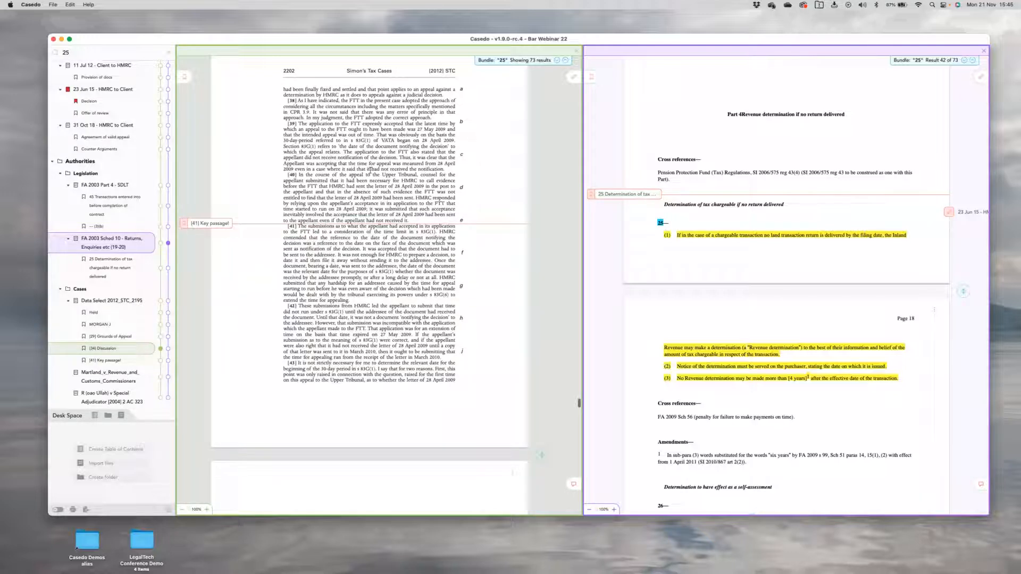
Step: Highlight in green the passage in paragraph 41 about the document having to be sent to the addressee
left_click_drag(318, 243, 456, 313)
left_click_drag(327, 248, 444, 266)
left_click(354, 240)
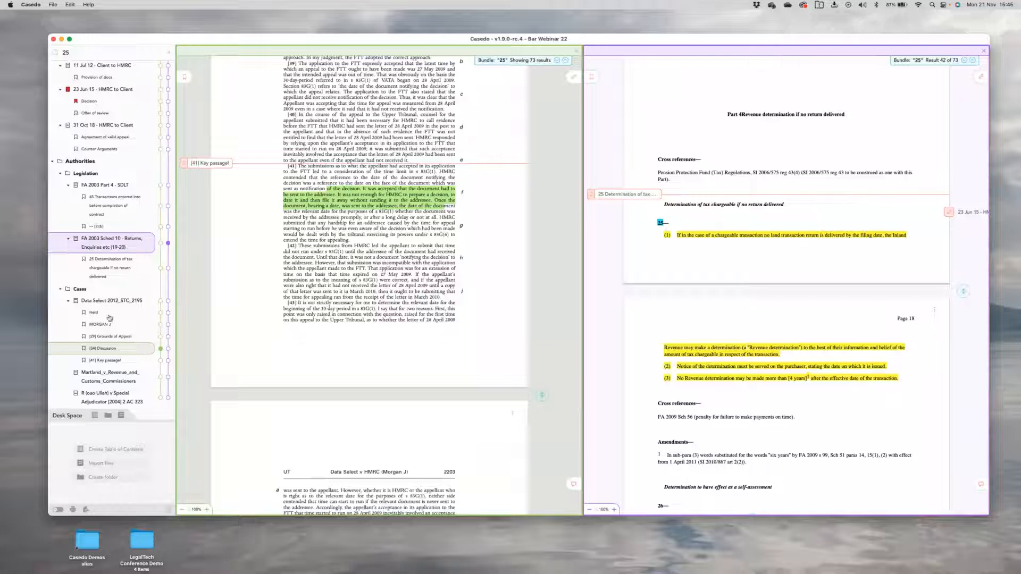
Step: Colour-code the Data Select bookmarks: blue for the judge's name, shades of green for [34] Discussion and [41] Key passage!
right_click(112, 362)
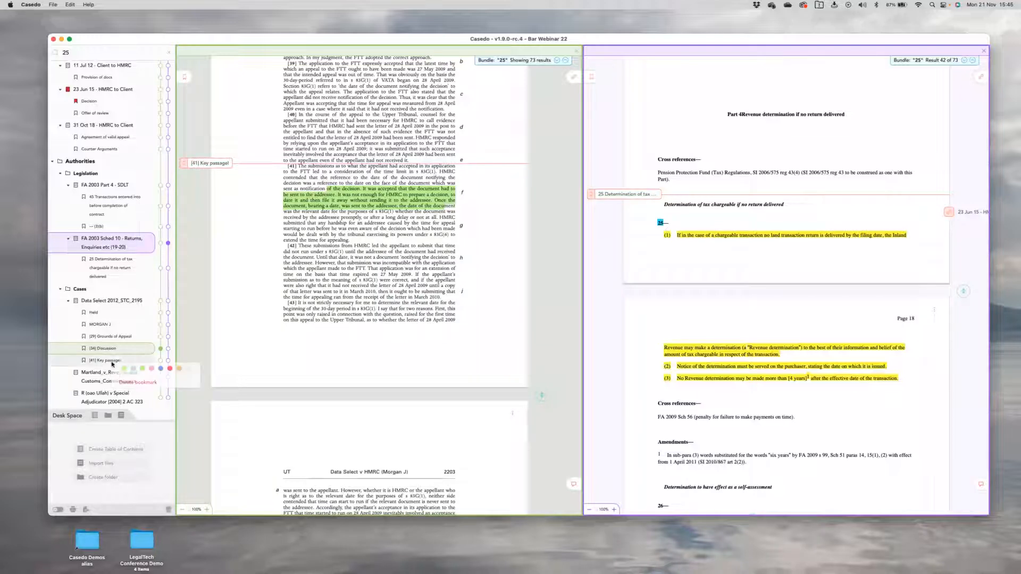
left_click(141, 371)
right_click(111, 349)
left_click(158, 355)
left_click(165, 333)
right_click(115, 350)
left_click(139, 354)
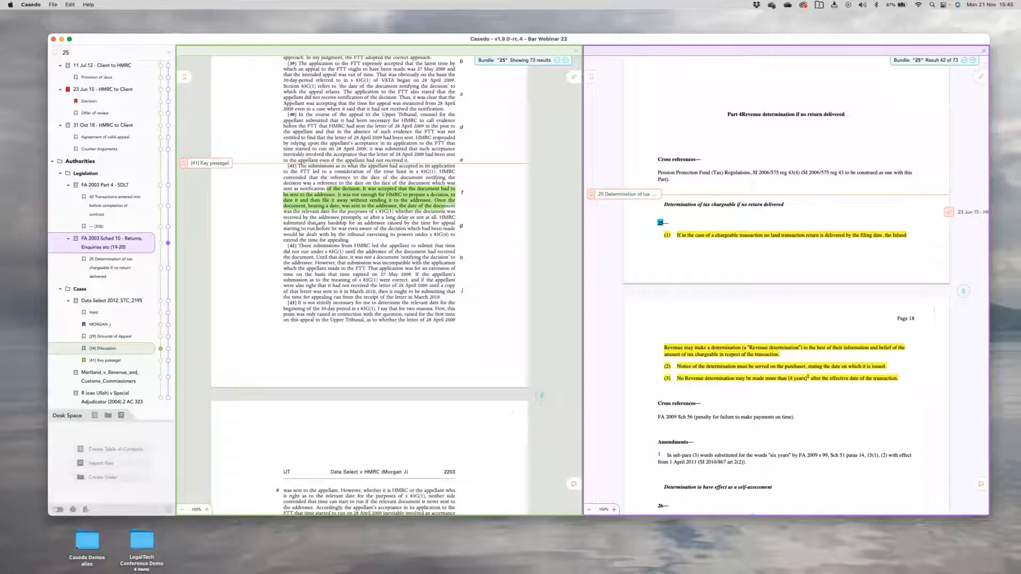
Step: Open the Martland v Revenue and Customs Commissioners case in the first pane and go to page 14
scroll(317, 226, "down", 4)
scroll(248, 319, "up", 10)
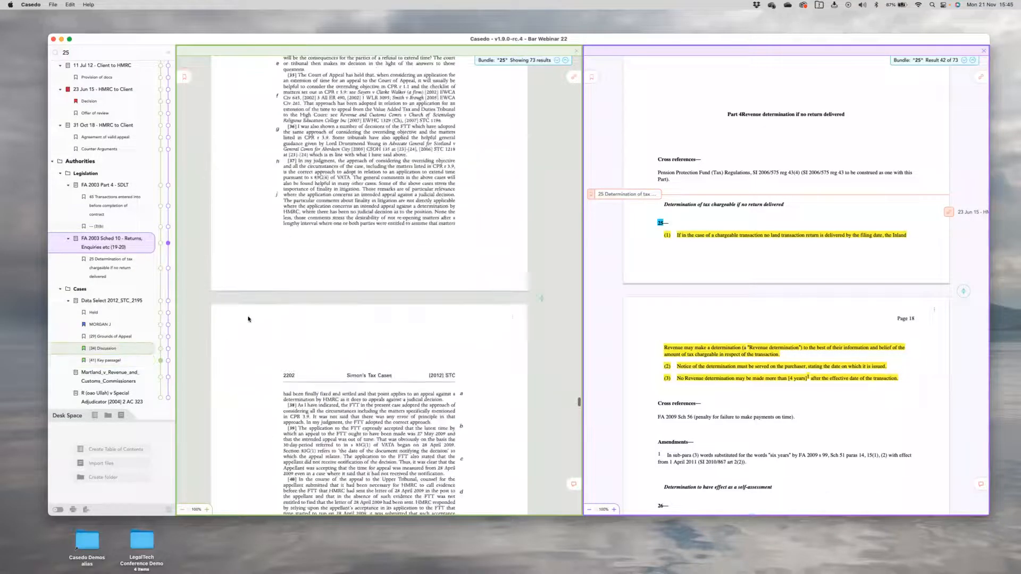
scroll(248, 319, "up", 5)
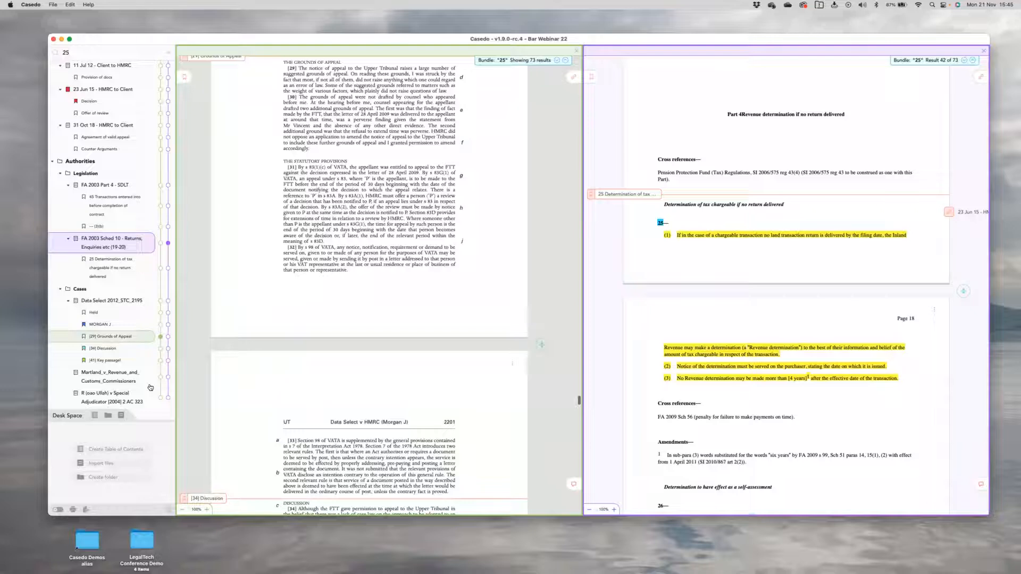
left_click(159, 379)
scroll(351, 375, "down", 20)
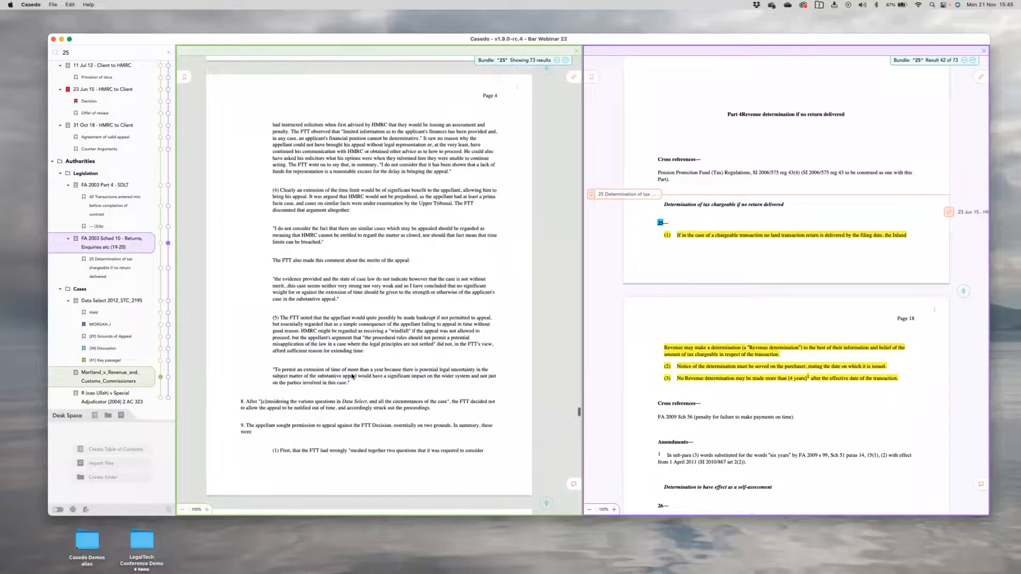
scroll(352, 375, "down", 10)
scroll(354, 374, "down", 20)
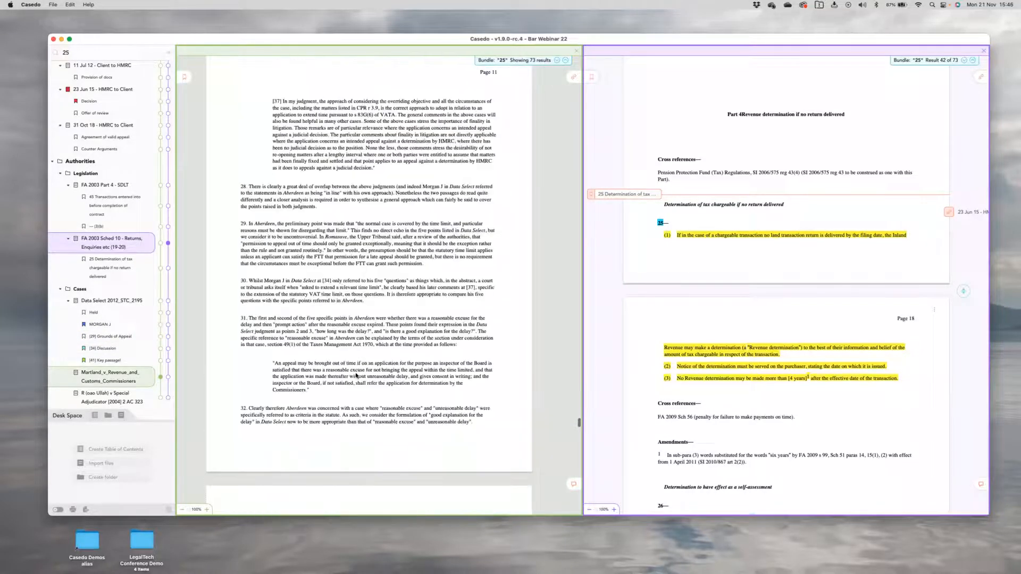
scroll(357, 376, "down", 8)
scroll(357, 374, "down", 12)
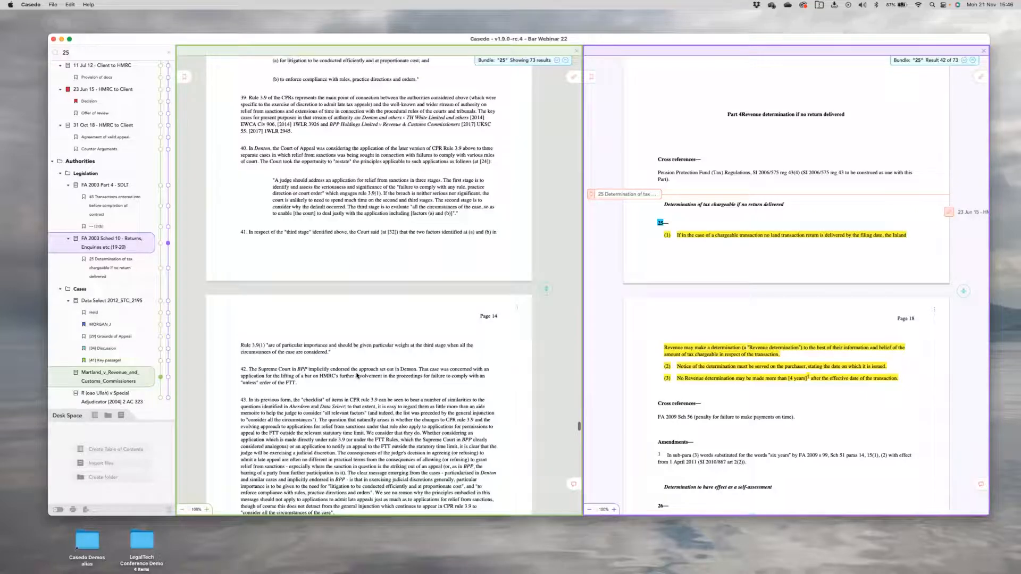
scroll(357, 375, "down", 5)
Step: Add a bookmark named [41] The rule above the Rule 3.9(1) text on page 14 of the Martland case
left_click(284, 117)
type("RTh")
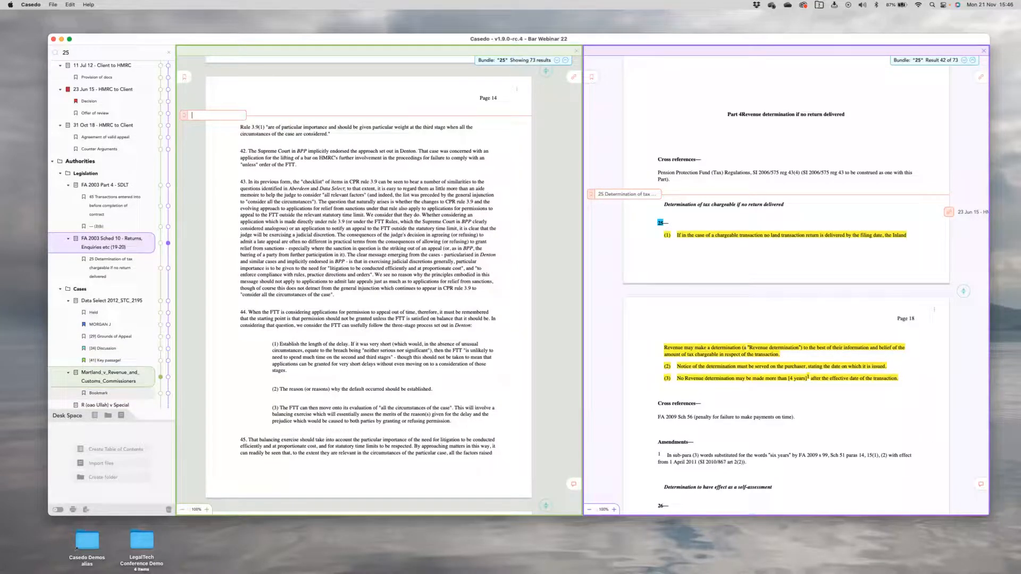
type("[41] TGhe rule")
key("Return")
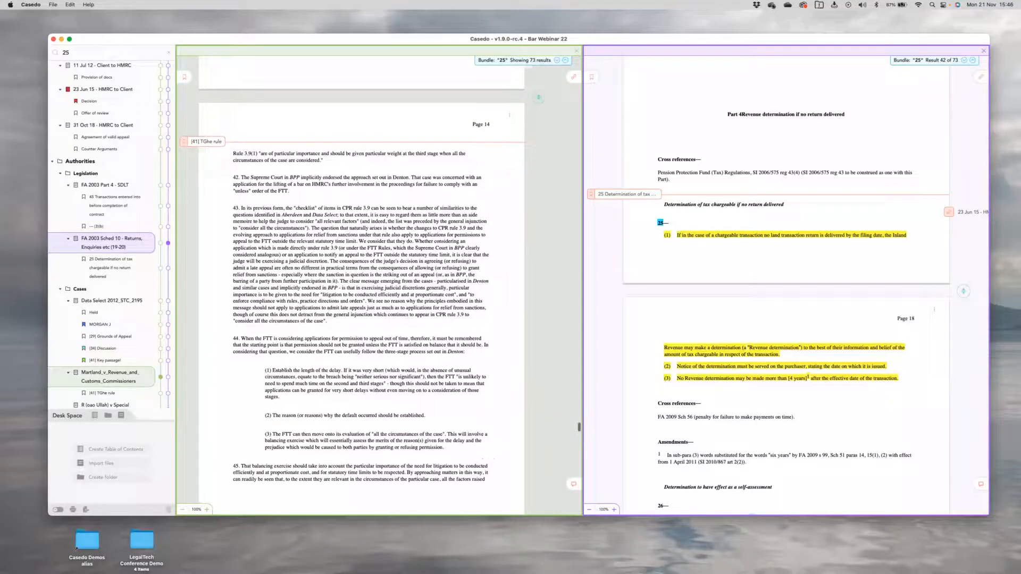
double_click(207, 143)
left_click(208, 142)
key("BackSpace")
key("Return")
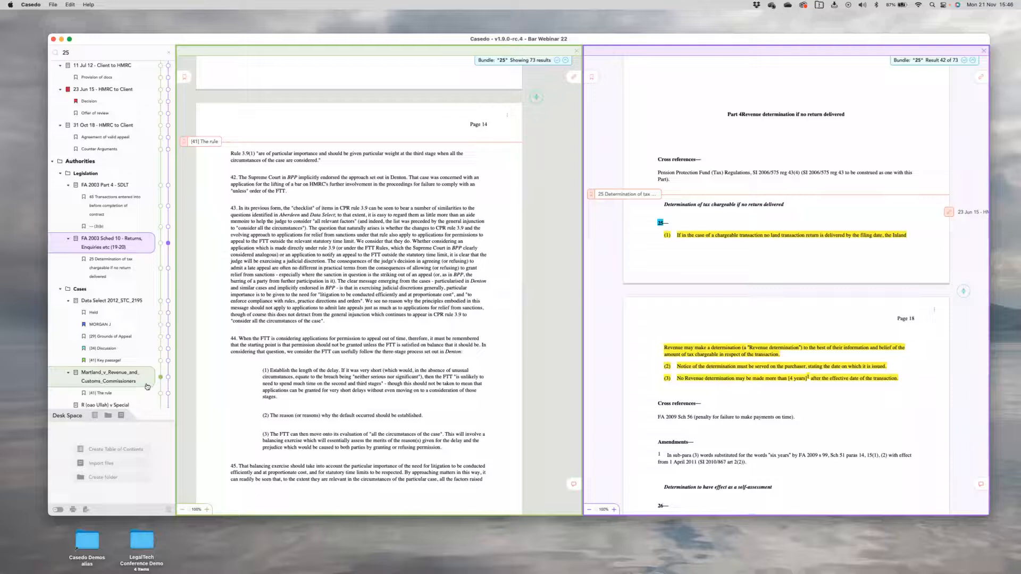
Step: View the [41] The rule bookmark in the second pane beside the section 45 and (3)(b) bookmarks of FA 2003 Part 4
scroll(159, 387, "down", 1)
left_click(158, 381)
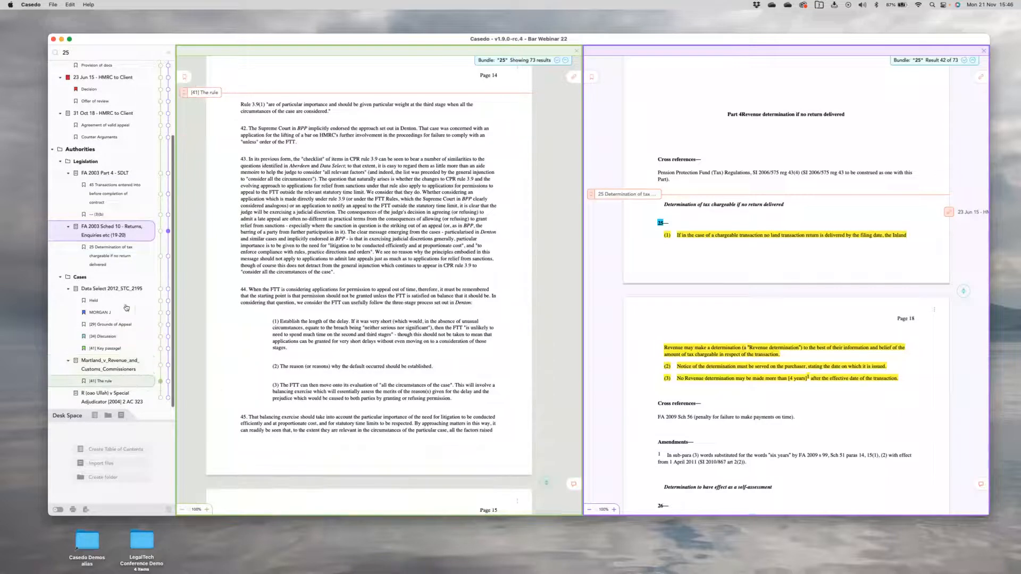
left_click(167, 381)
left_click(160, 194)
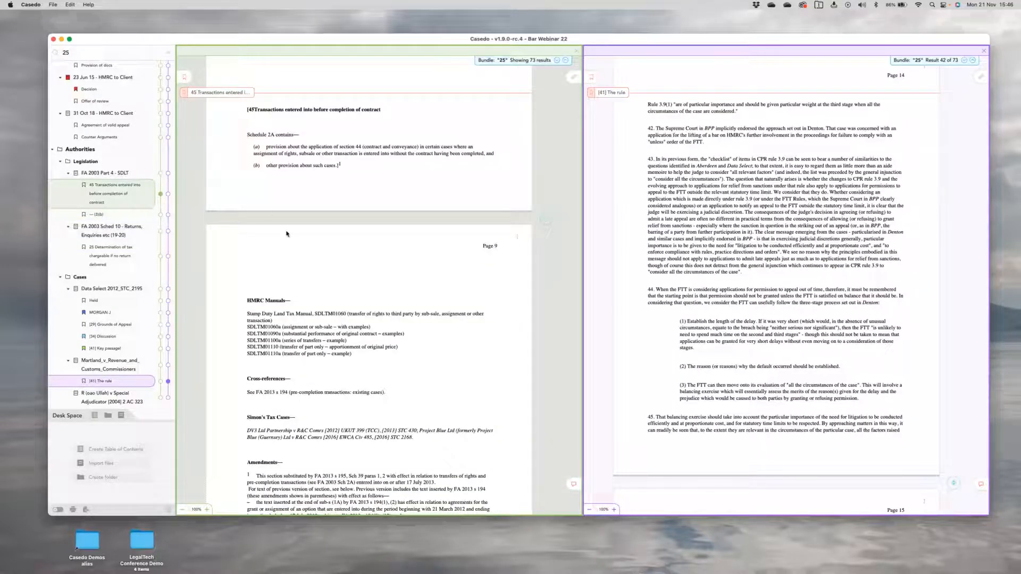
scroll(287, 233, "down", 3)
left_click(158, 216)
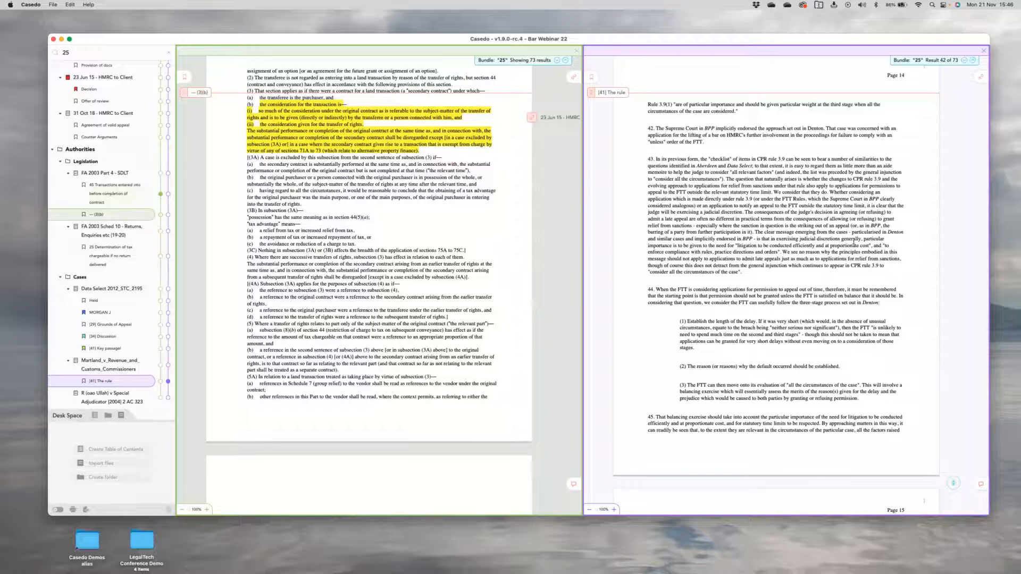
scroll(853, 243, "up", 5)
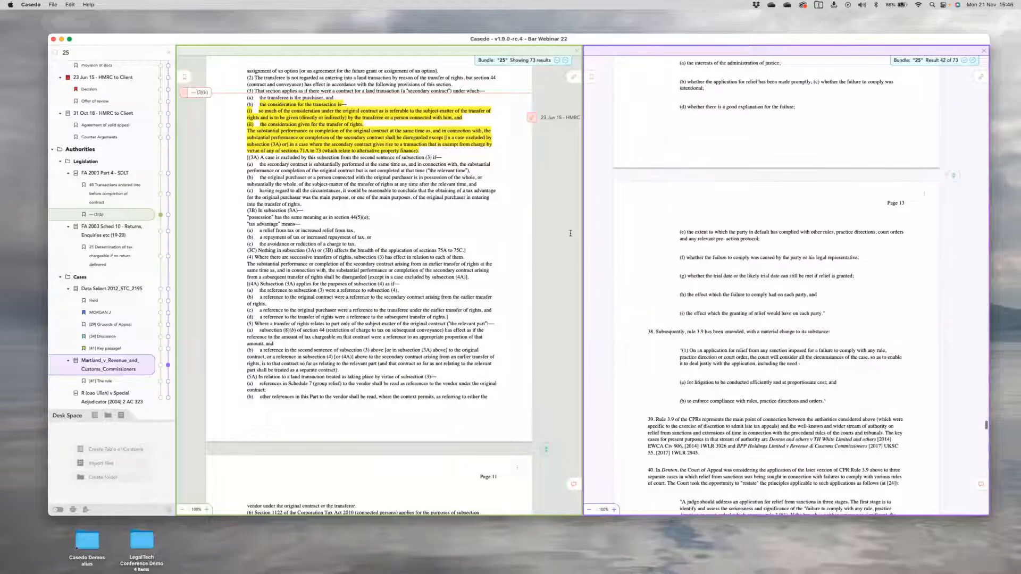
scroll(850, 293, "up", 5)
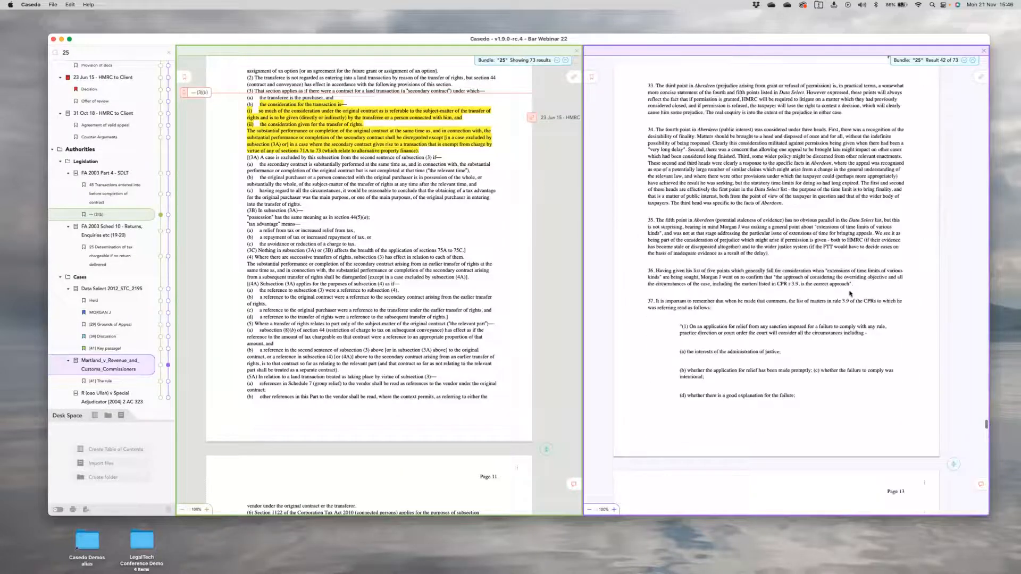
Step: Show the Decision bookmark of the 23 Jun 15 HMRC letter in the first pane, beside the Martland case
left_click(161, 90)
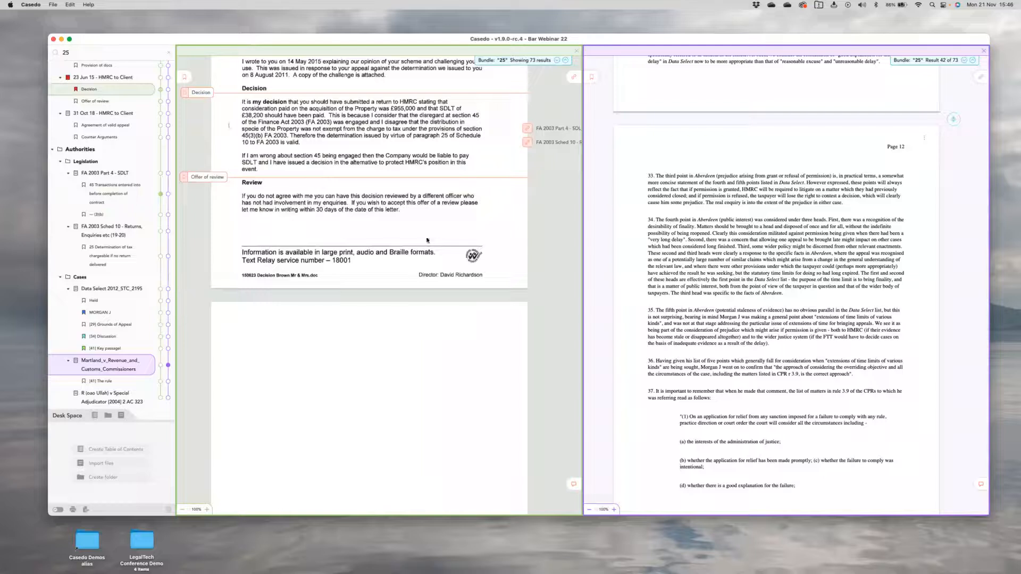
left_click(527, 128)
left_click(530, 133)
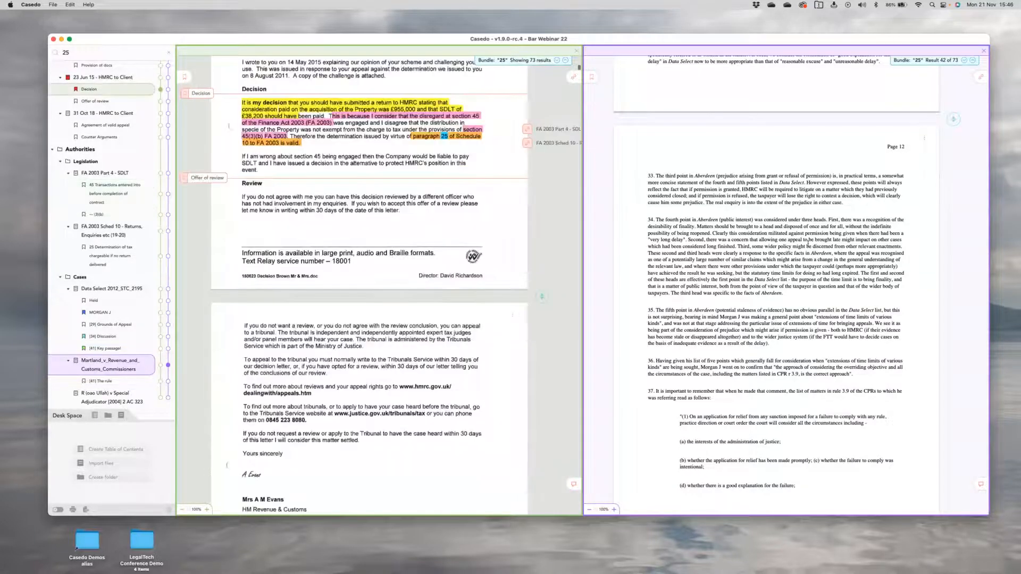
scroll(714, 278, "up", 4)
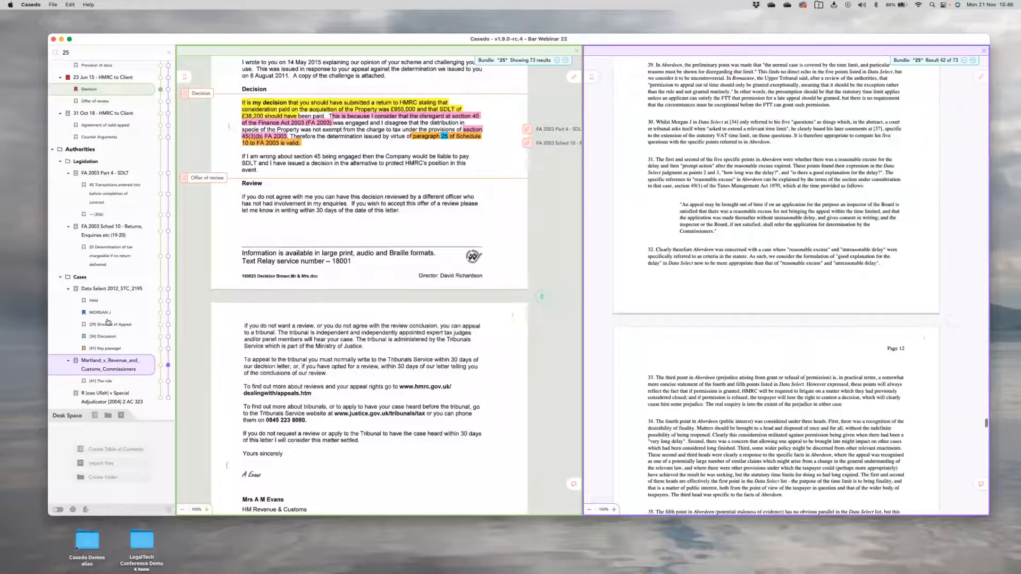
Step: Import the SDLT option and pre-emption agreements, reliefs and exemptions, and sub-sales and other transfers of rights PDFs into the Desk Space
scroll(110, 163, "up", 4)
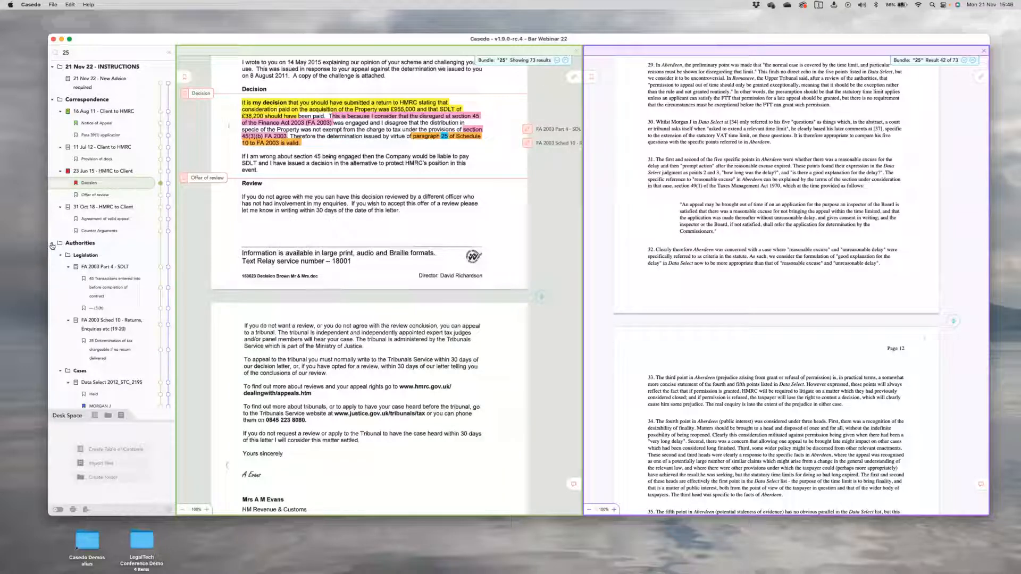
left_click_drag(158, 423, 157, 453)
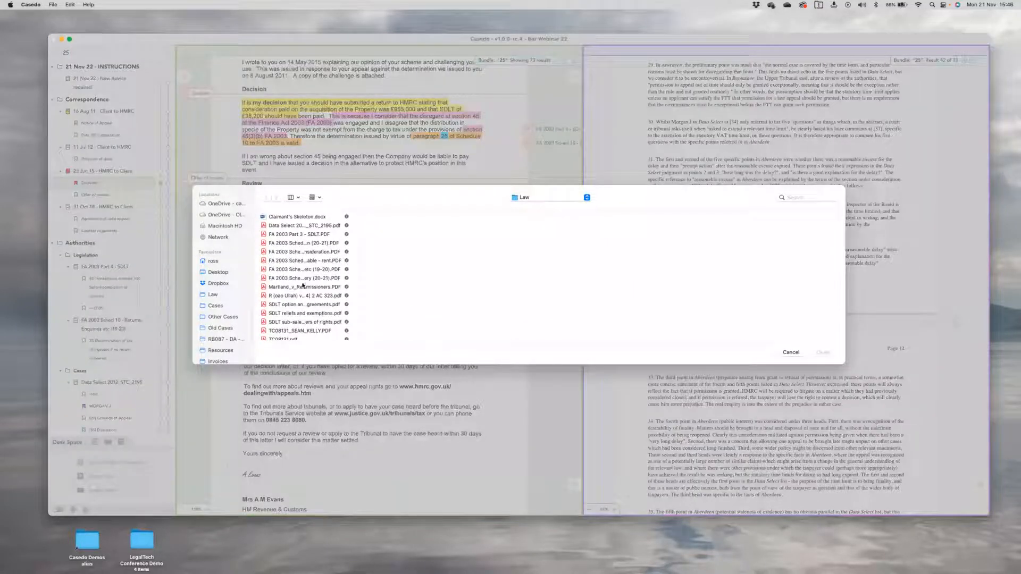
left_click(304, 280)
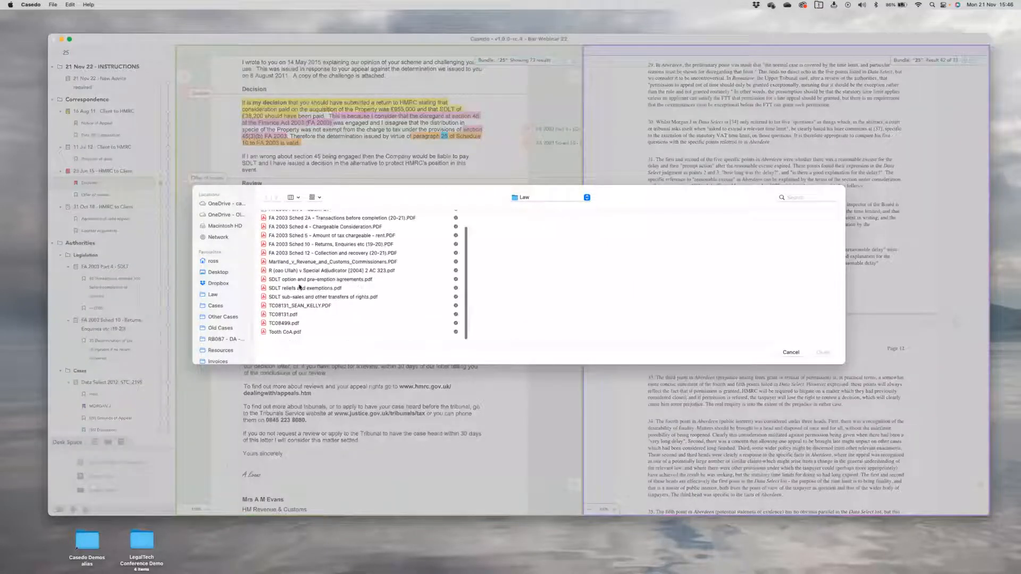
left_click(313, 298, "shift")
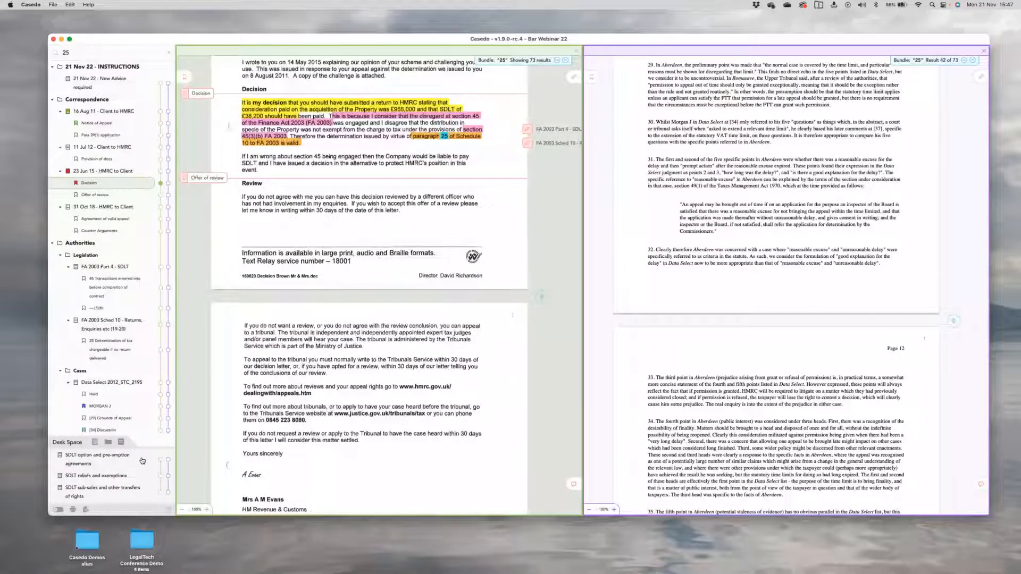
Step: Create a PLC folder for the three SDLT notes in the Desk Space and move it into the bundle below Authorities
left_click(107, 442)
type("PLC")
key("Return")
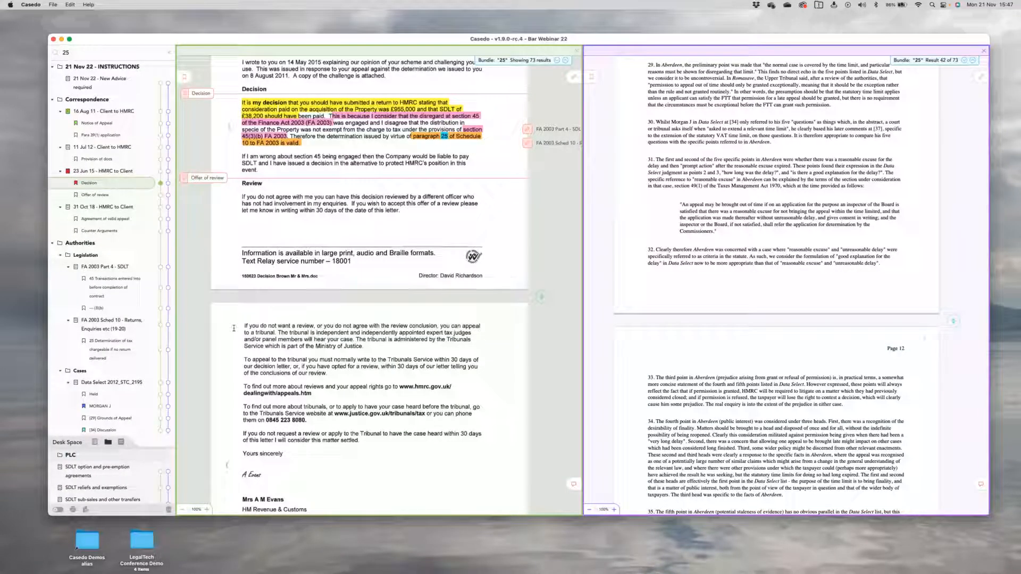
left_click(52, 243)
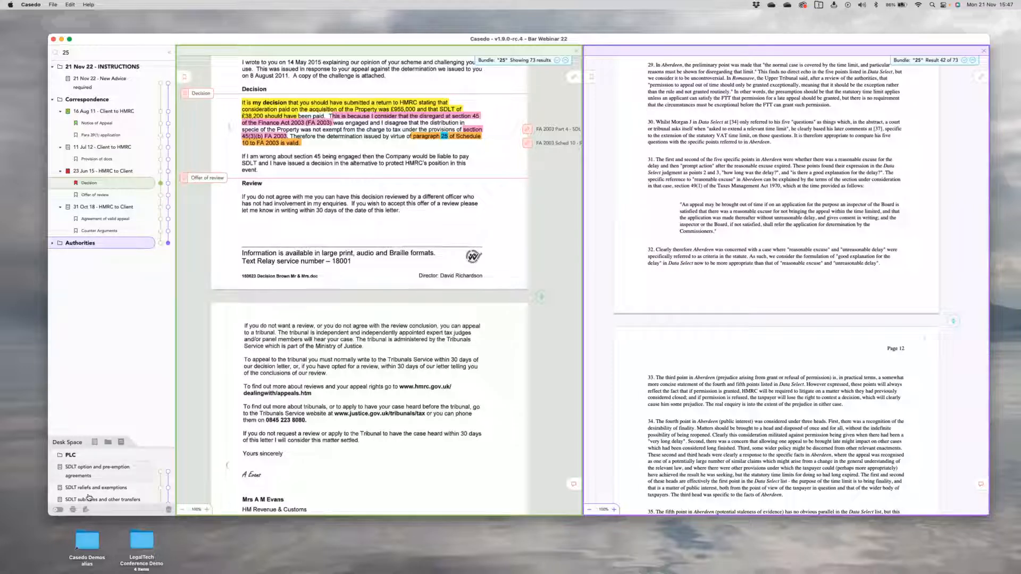
left_click_drag(82, 474, 70, 460)
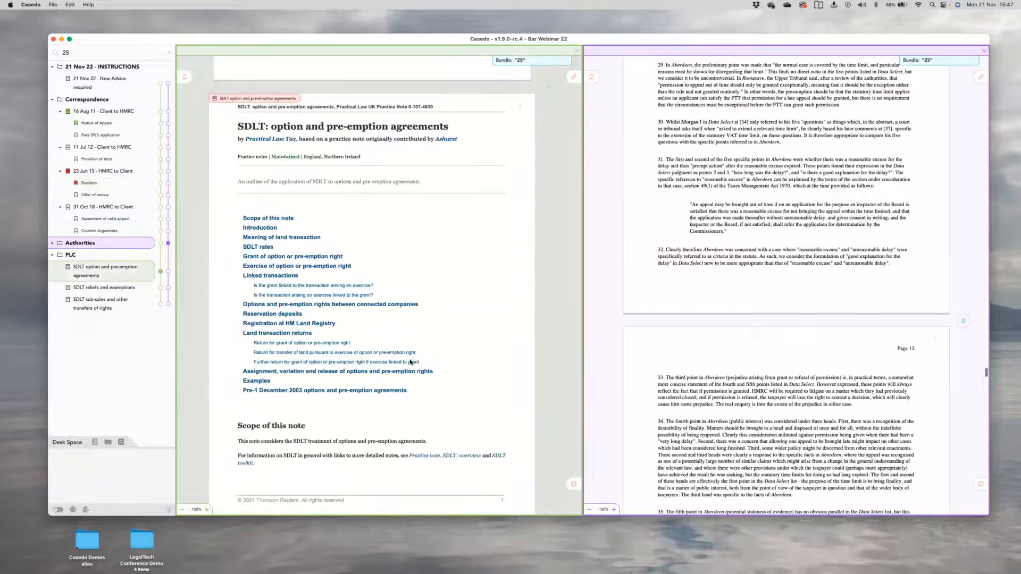
Step: Read through the SDLT option and pre-emption agreements practice note, from its contents list to the section on connected companies
scroll(410, 365, "down", 10)
scroll(374, 261, "down", 2)
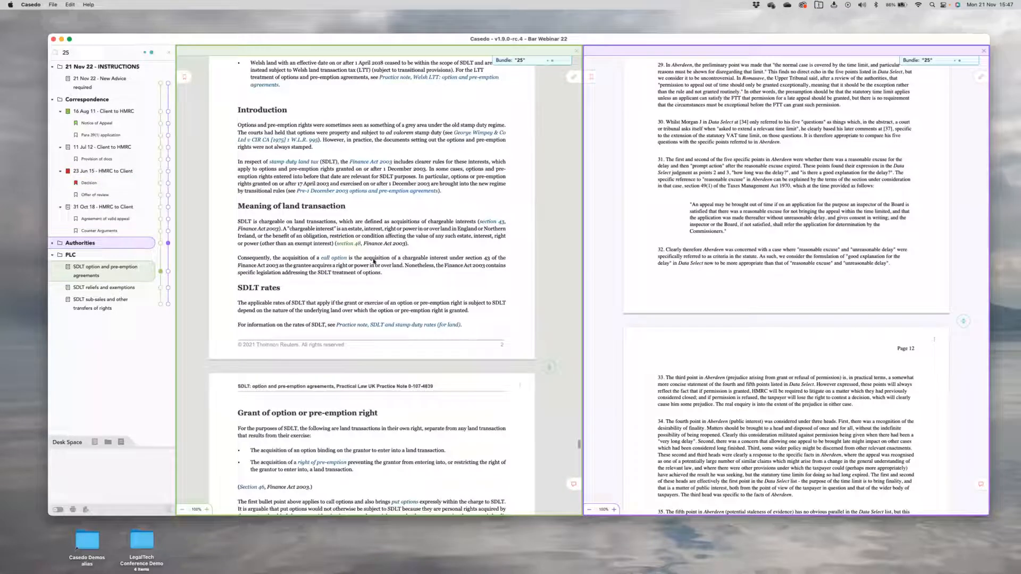
scroll(372, 213, "down", 3)
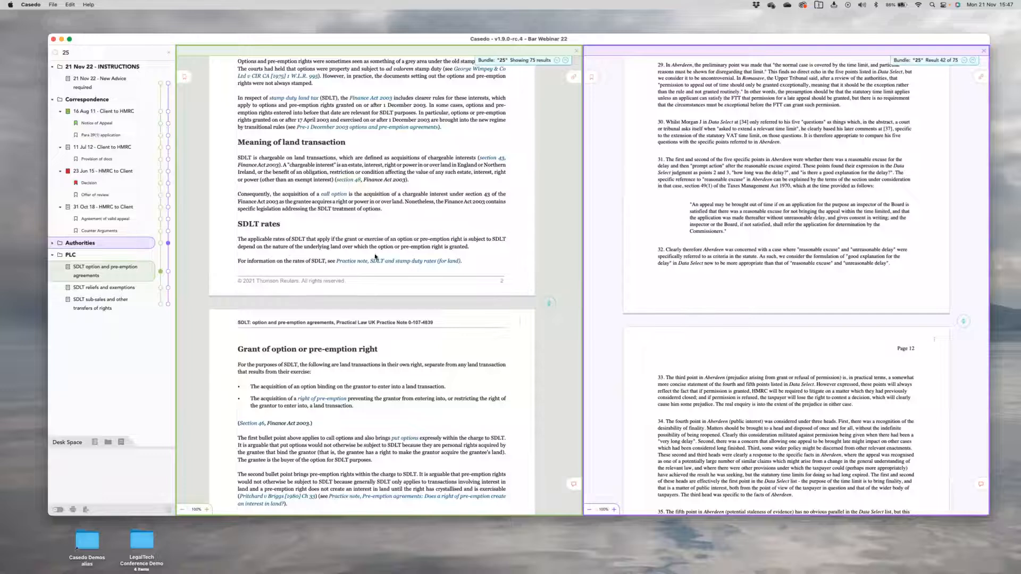
scroll(375, 256, "down", 15)
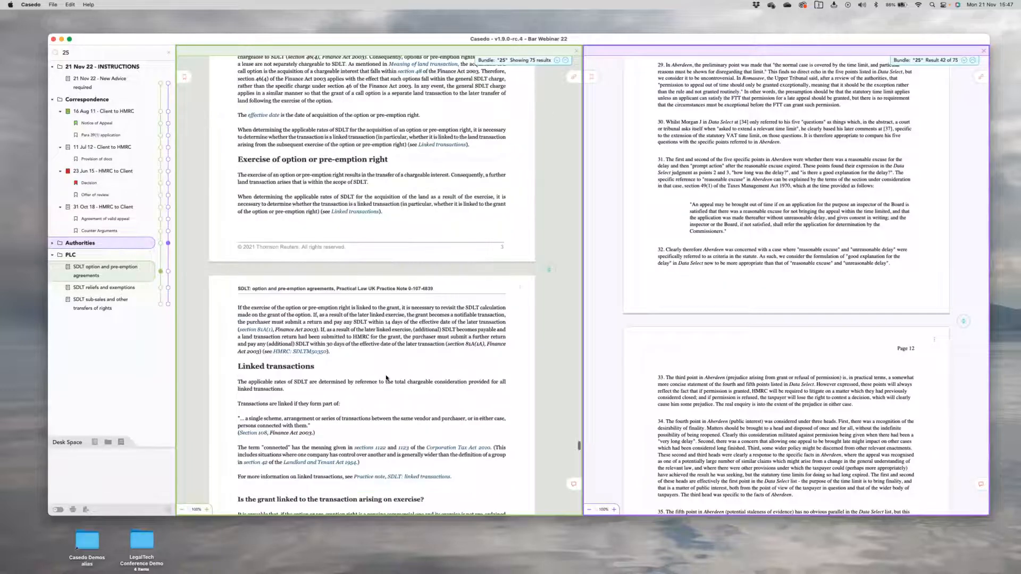
scroll(359, 353, "down", 10)
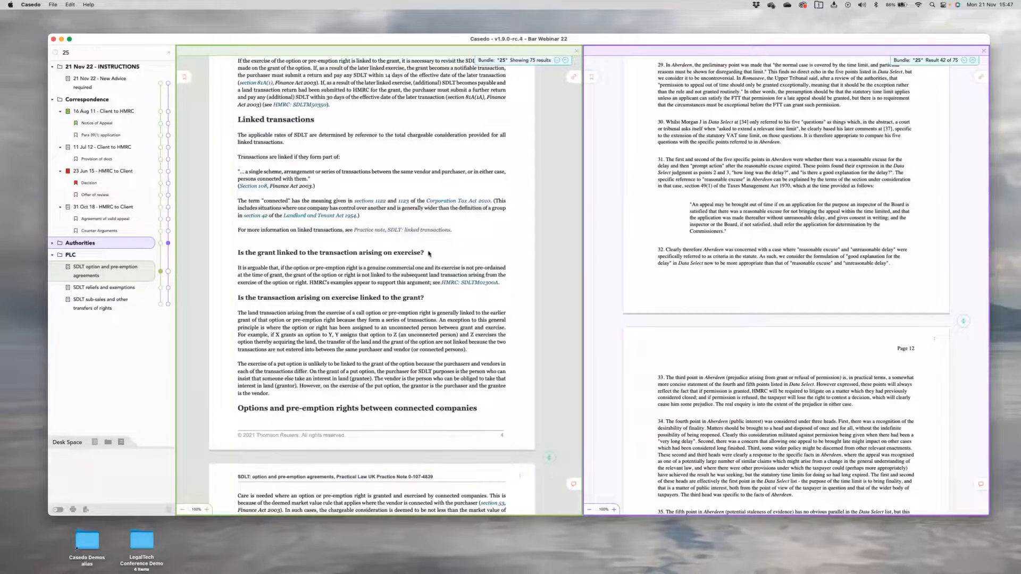
scroll(360, 292, "down", 7)
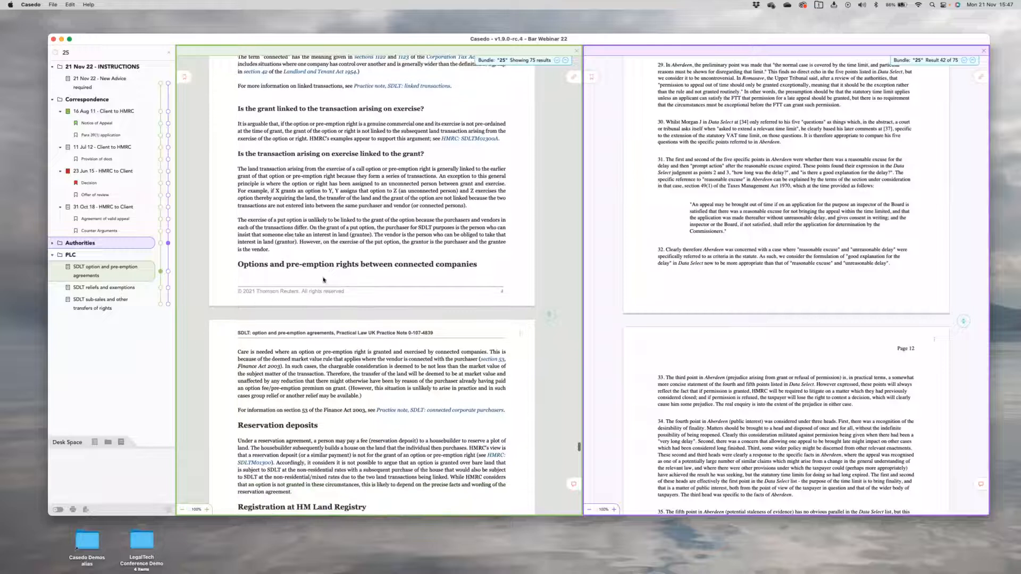
scroll(324, 302, "up", 5)
scroll(227, 334, "up", 15)
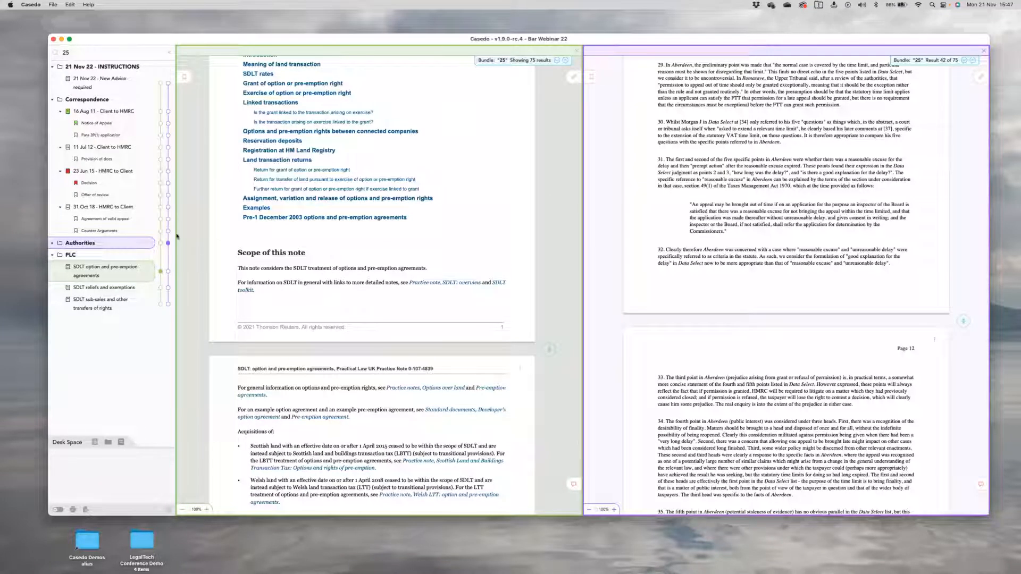
Step: Show the Decision bookmark of the 23 Jun 15 HMRC letter in the first pane and widen that pane
left_click(160, 183)
left_click_drag(584, 278, 792, 278)
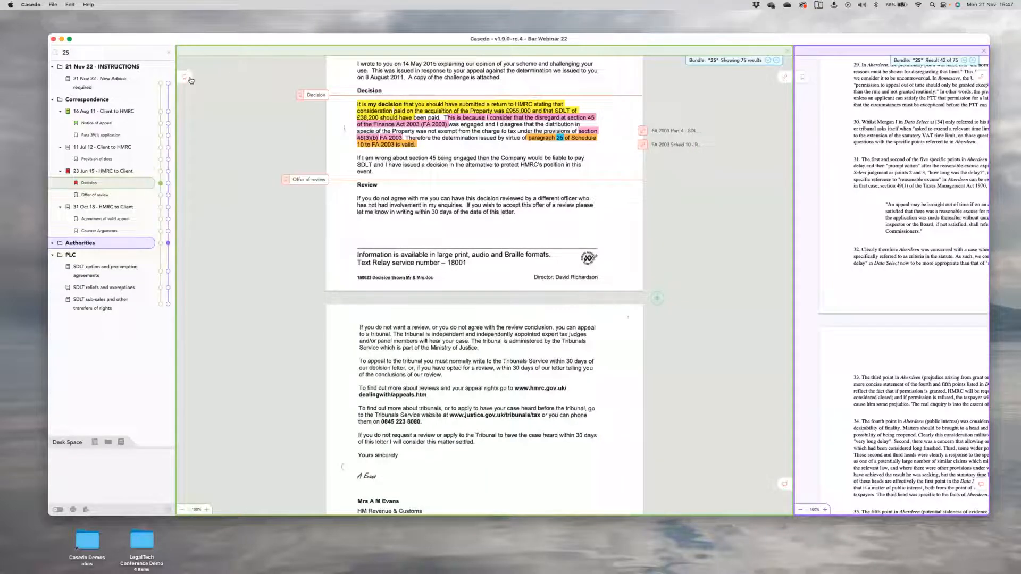
scroll(190, 80, "up", 3)
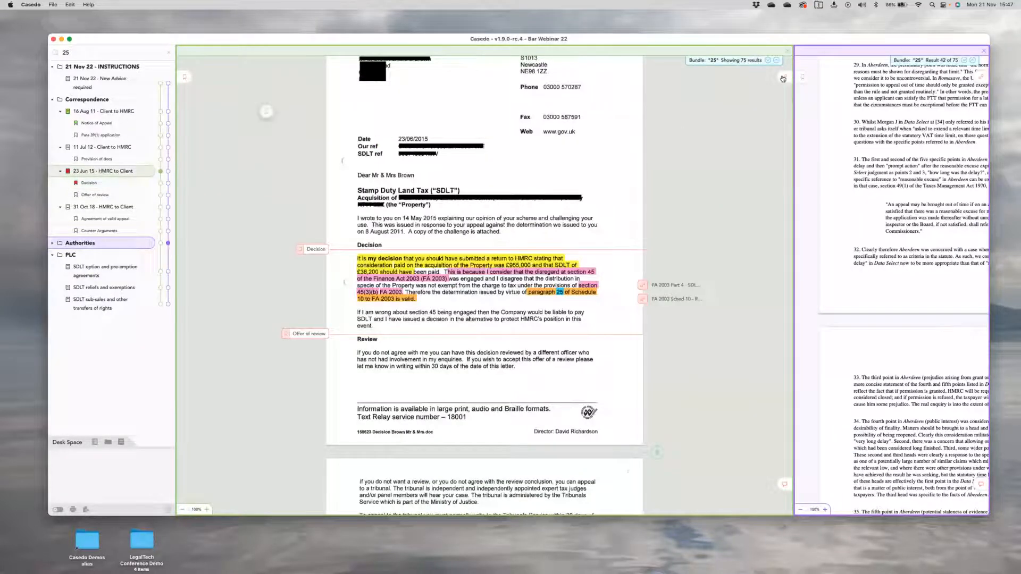
Step: Add the comment "30 days to appeal" beside the letter's Review section and remove the extra empty comment below it
left_click_drag(786, 485, 629, 367)
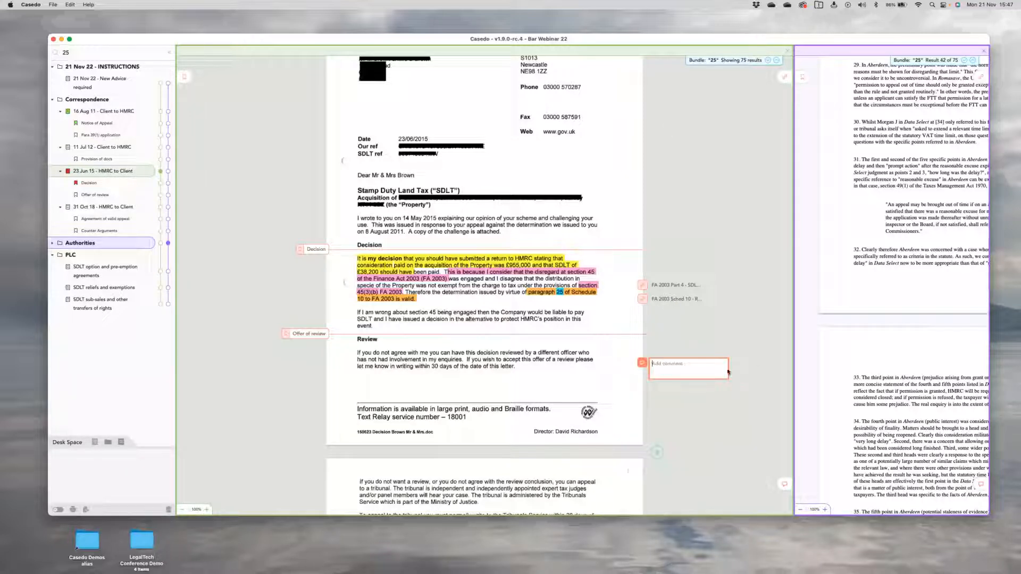
left_click_drag(785, 485, 635, 416)
left_click(682, 369)
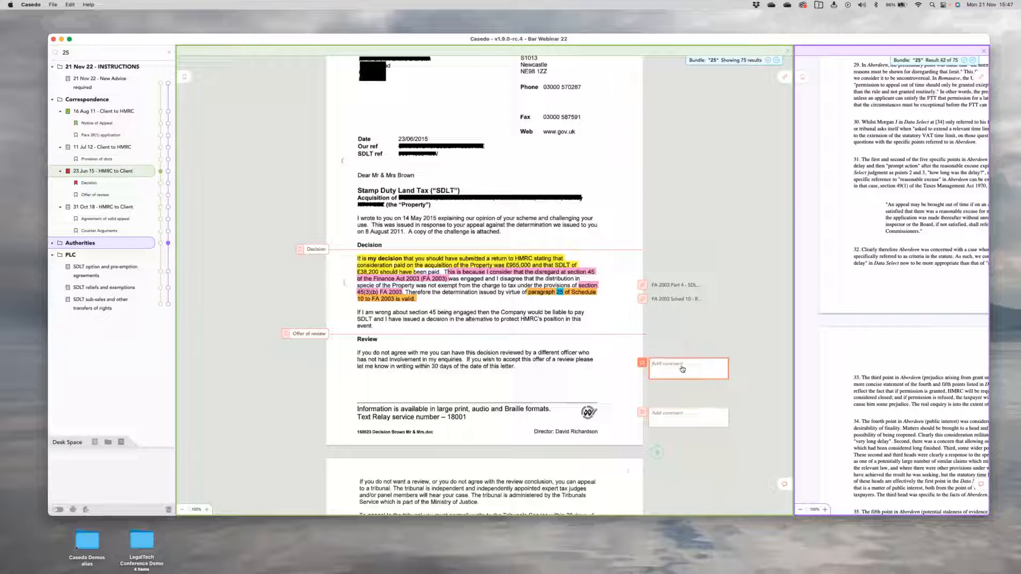
type("30- dsays")
type(" to appeal")
key("BackSpace")
key("Left")
key("Left")
key("BackSpace")
scroll(764, 388, "up", 2)
left_click(765, 387)
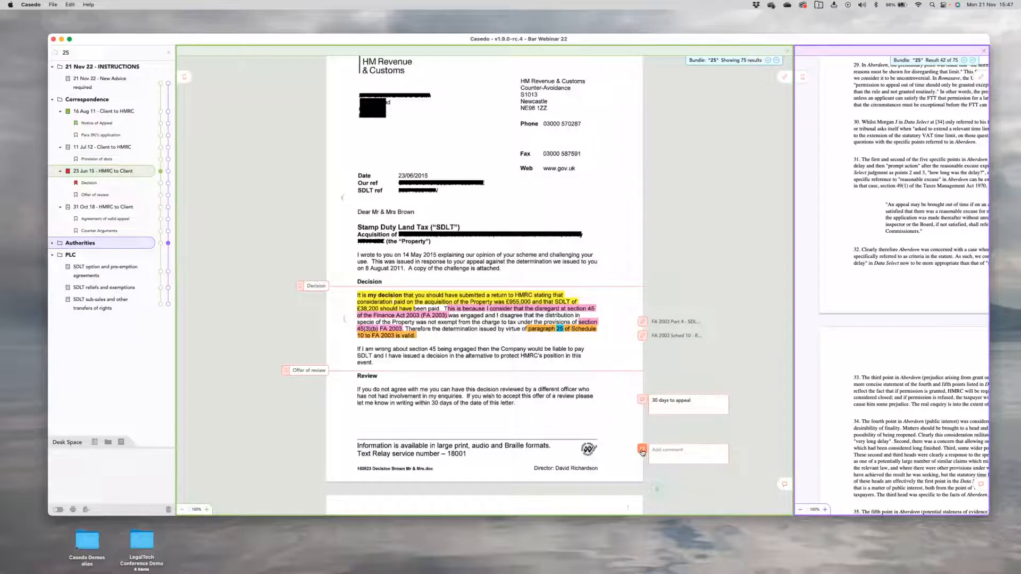
Step: Look back through the correspondence from the 23 Jun 15 letter to the start of the 16 Aug 11 letter
scroll(598, 289, "down", 6)
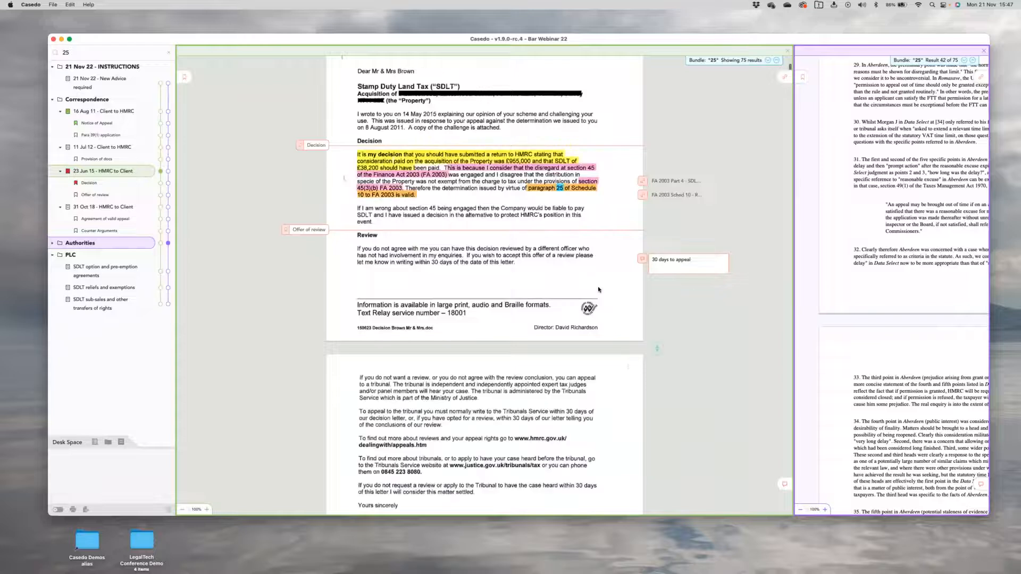
scroll(365, 234, "up", 15)
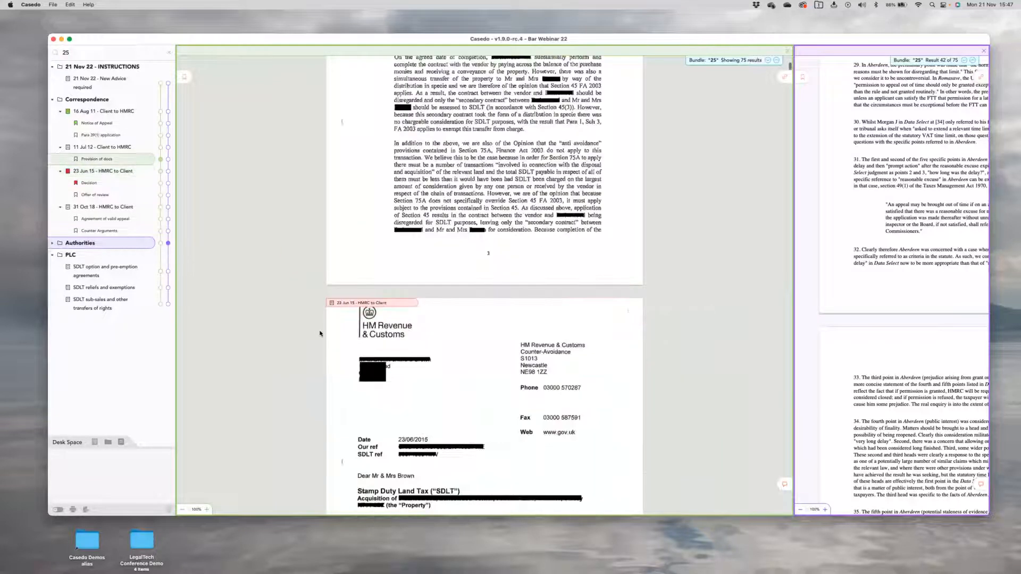
scroll(320, 333, "up", 1)
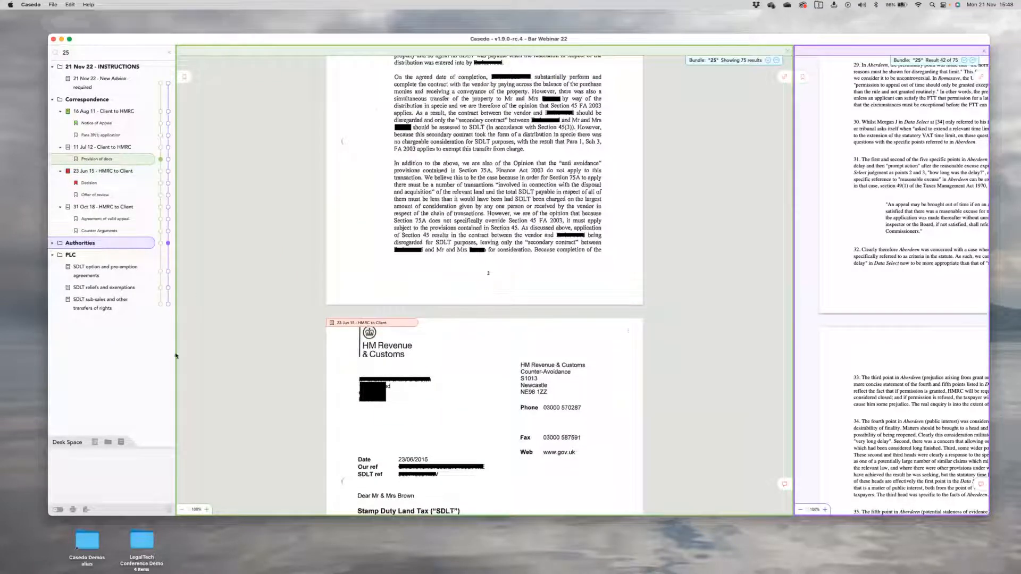
scroll(376, 320, "up", 8)
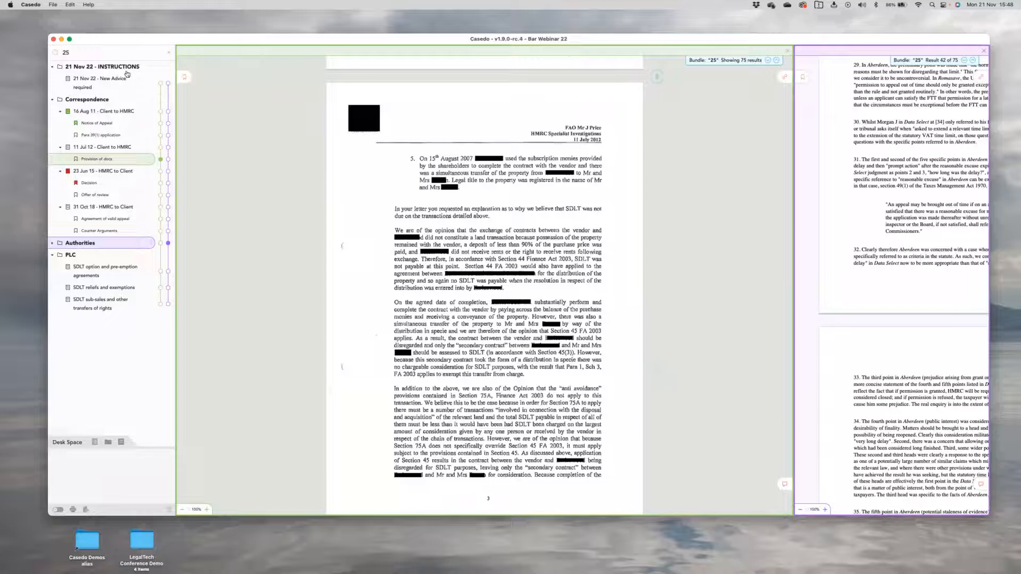
scroll(324, 162, "up", 20)
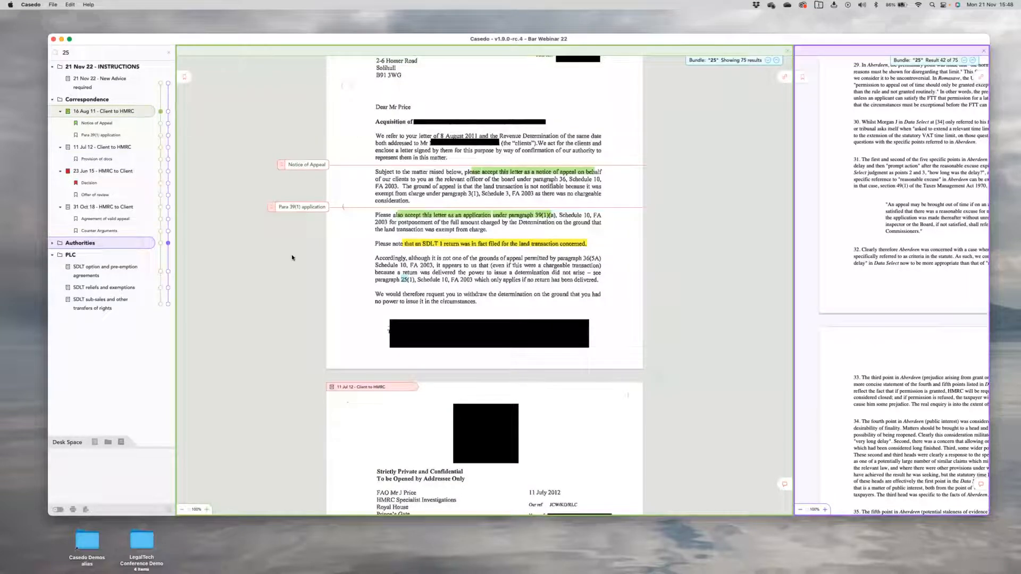
scroll(291, 257, "up", 10)
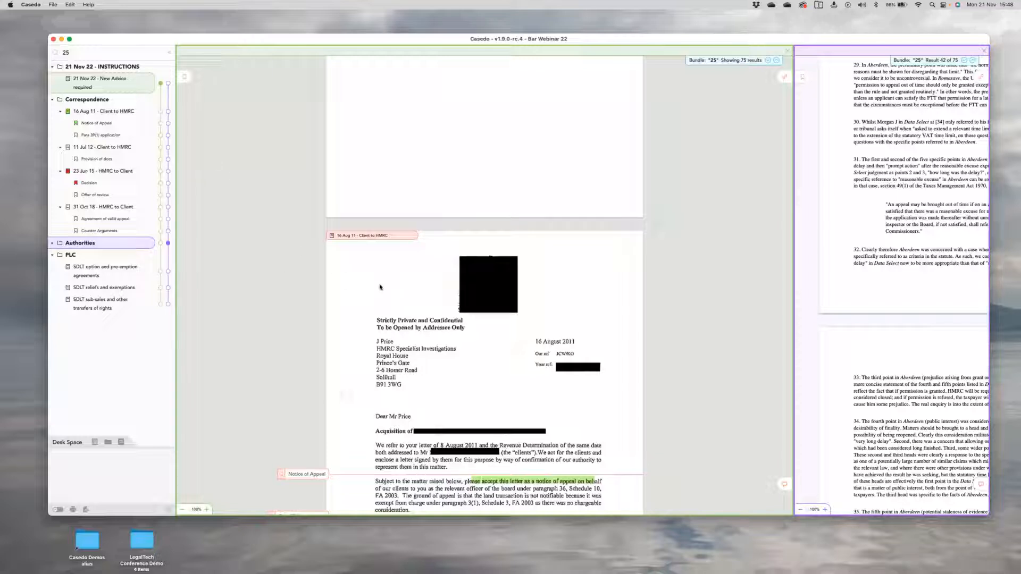
Step: Show the 21 Nov 22 advice request in a widened second pane, with the 16 Aug 11 letter in the first pane
left_click(168, 83)
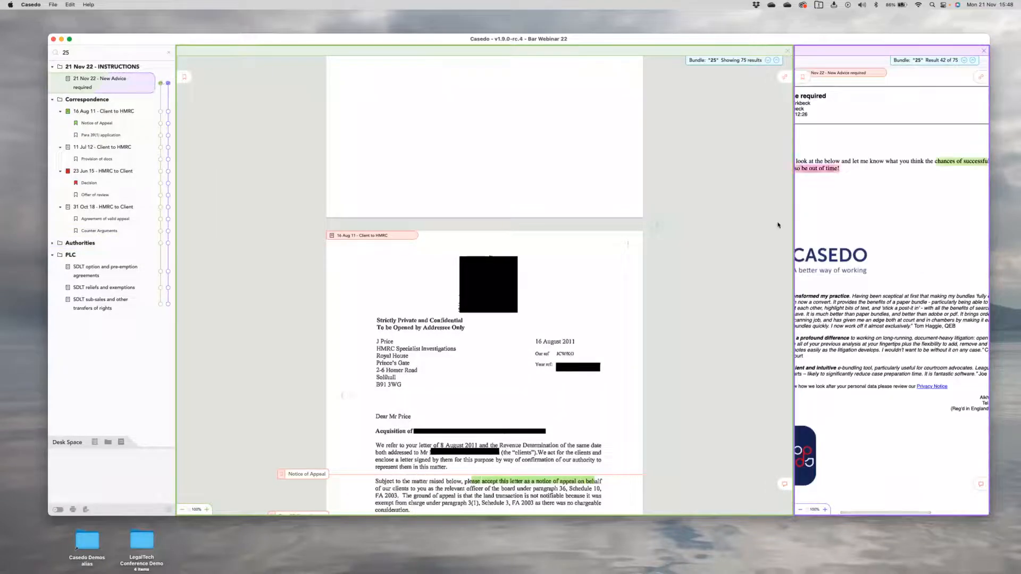
left_click_drag(791, 221, 617, 228)
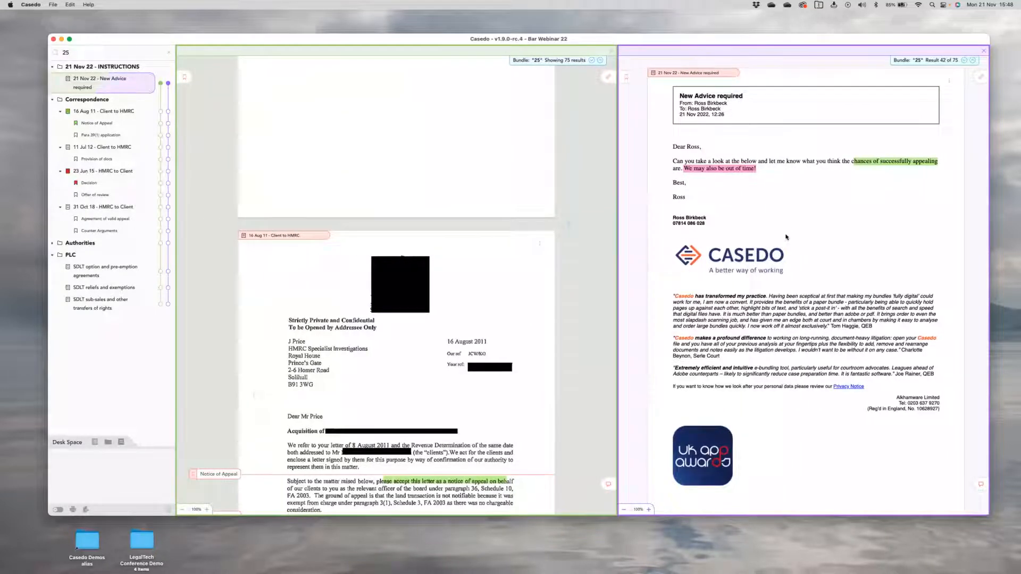
scroll(453, 224, "up", 15)
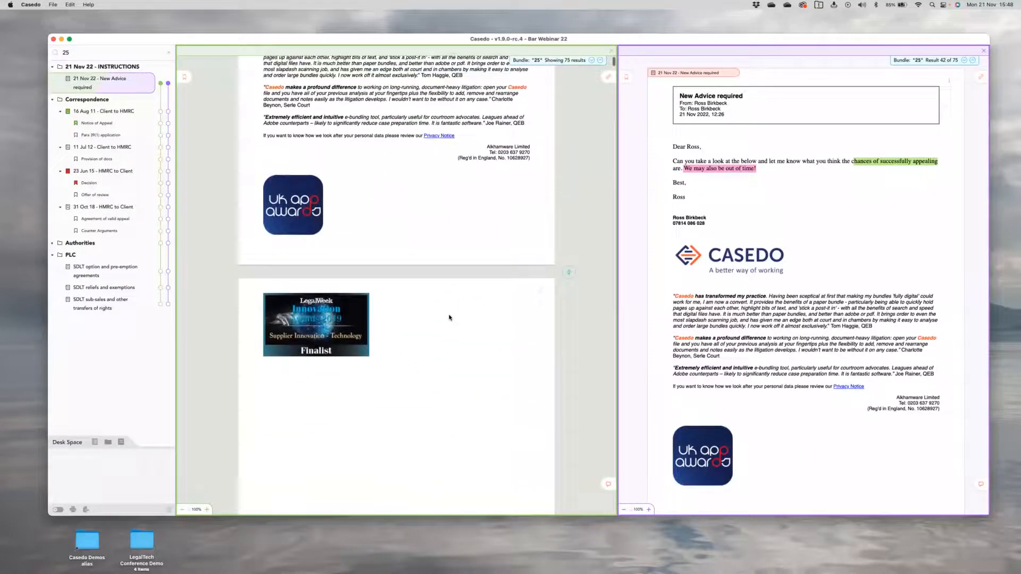
scroll(409, 261, "up", 2)
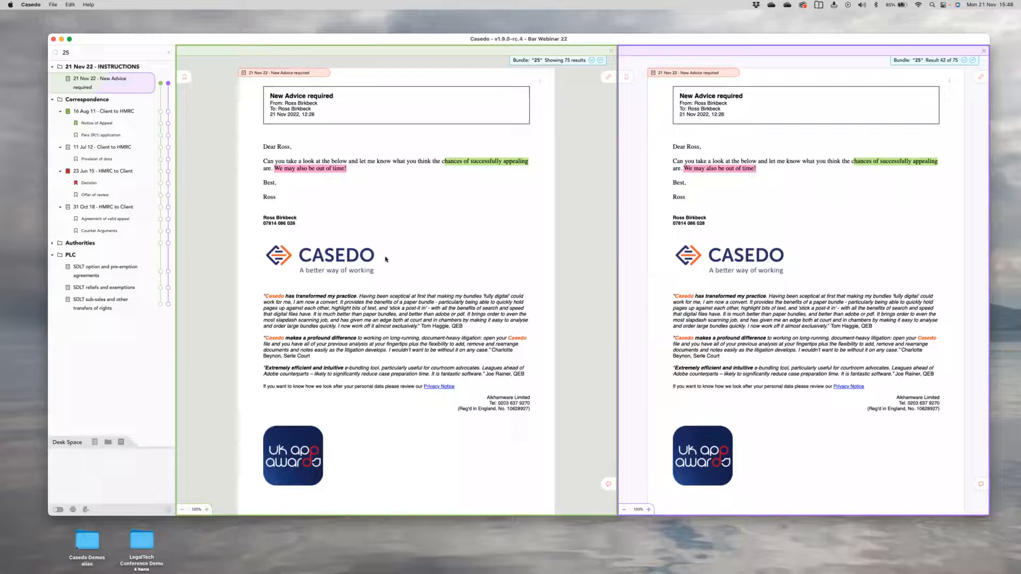
scroll(386, 258, "down", 8)
scroll(387, 258, "down", 5)
scroll(388, 260, "down", 8)
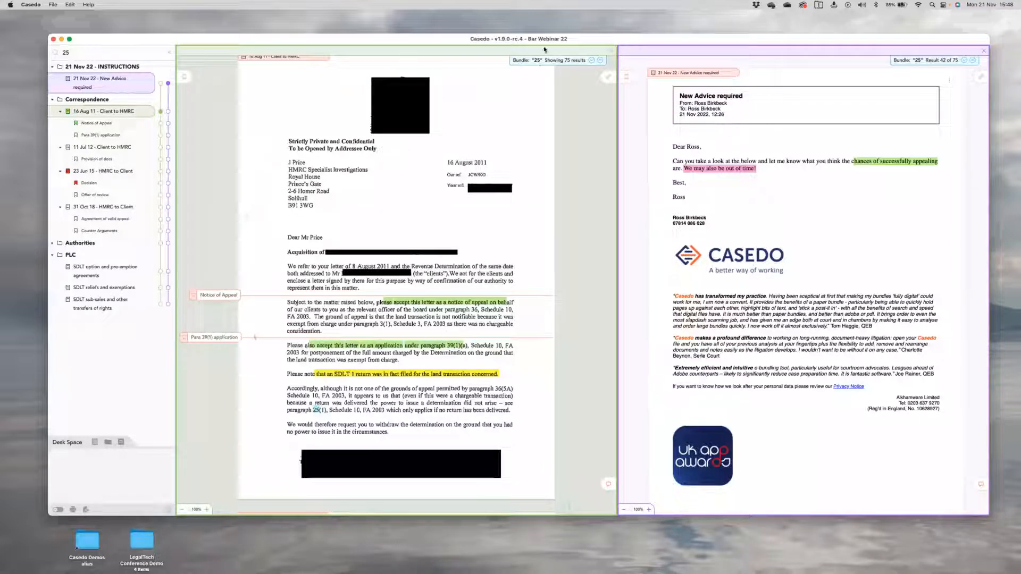
left_click(51, 4)
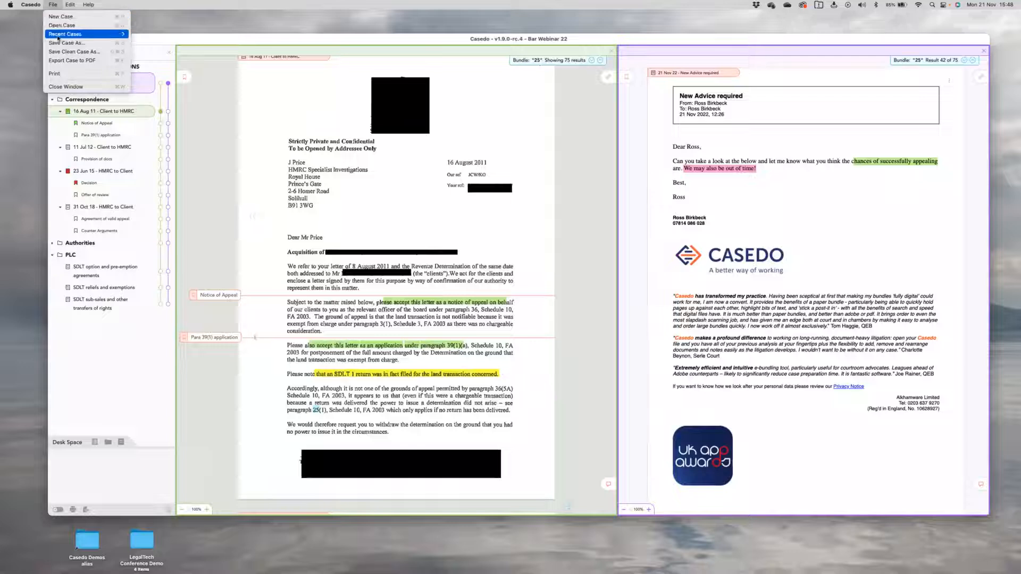
mouse_move(59, 35)
left_click(358, 19)
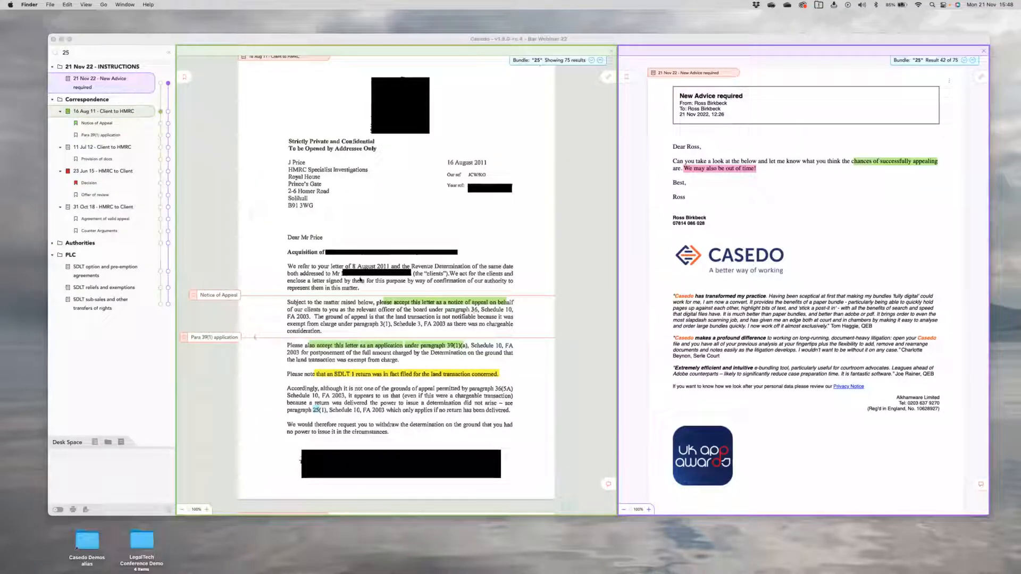
left_click(159, 186)
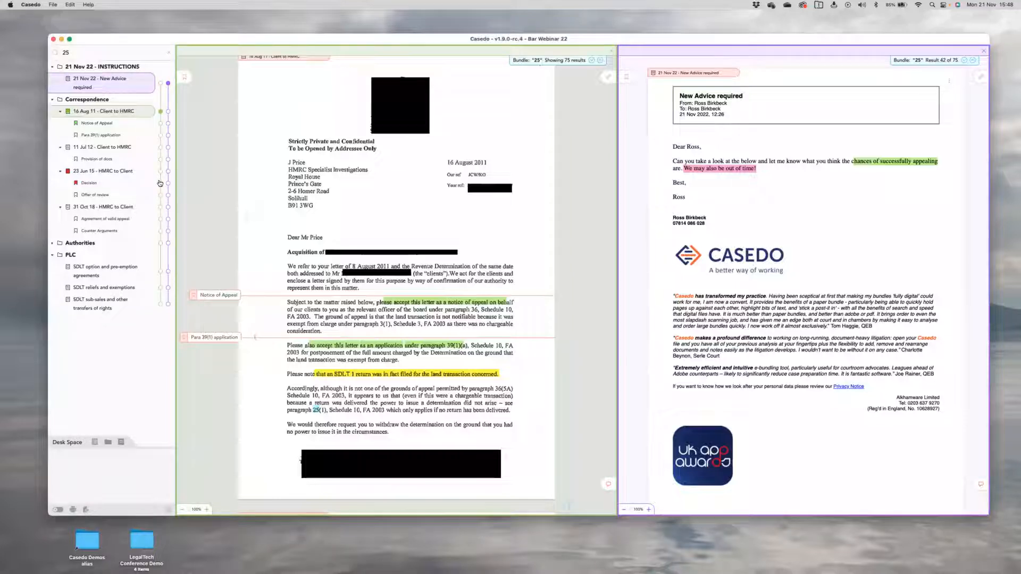
Step: Expand the Authorities folder and show the Decision bookmark in the first pane beside the Data Select case's key passage in the second
left_click(160, 183)
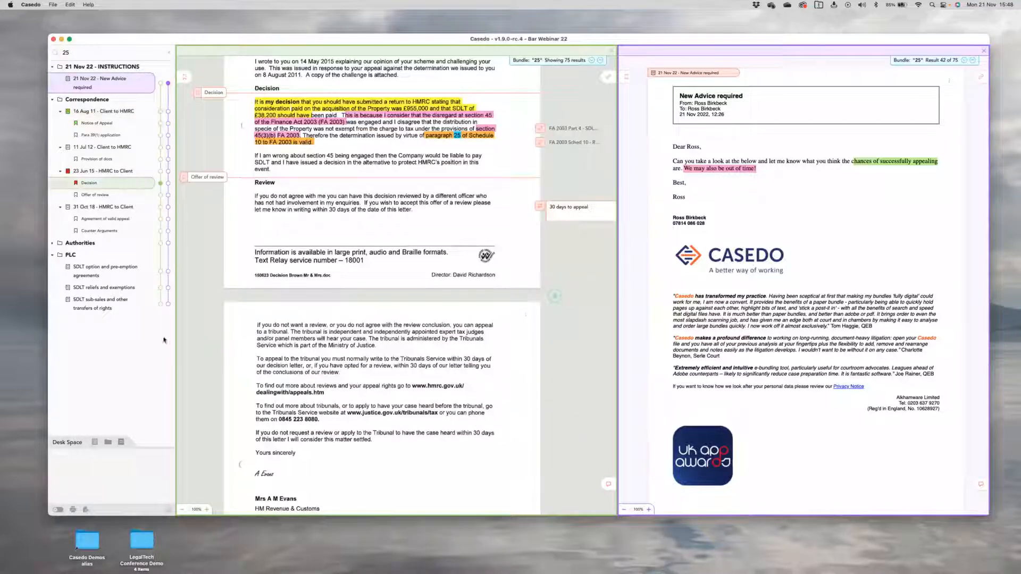
left_click(52, 244)
scroll(114, 340, "down", 5)
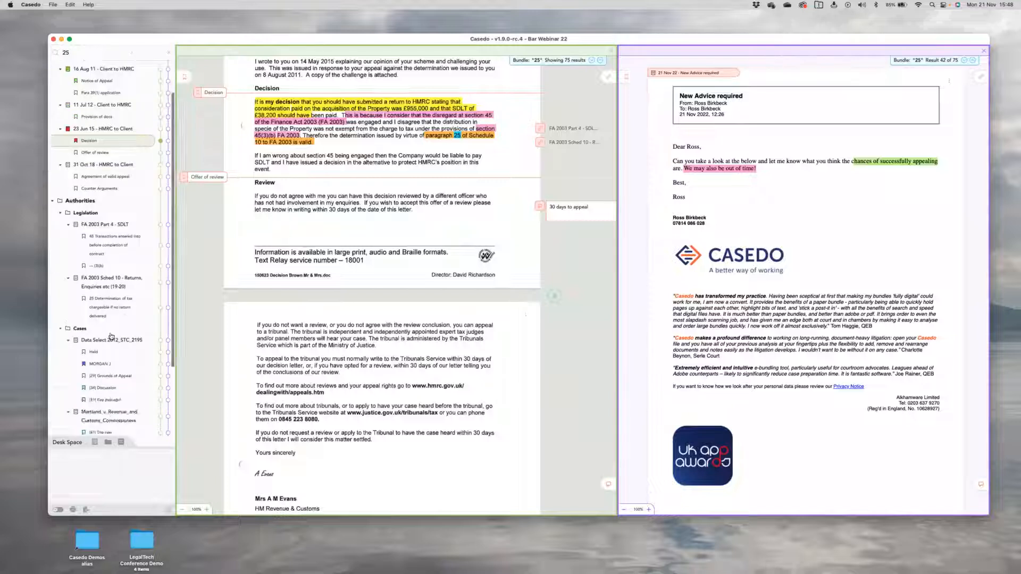
left_click(106, 334)
scroll(721, 223, "up", 3)
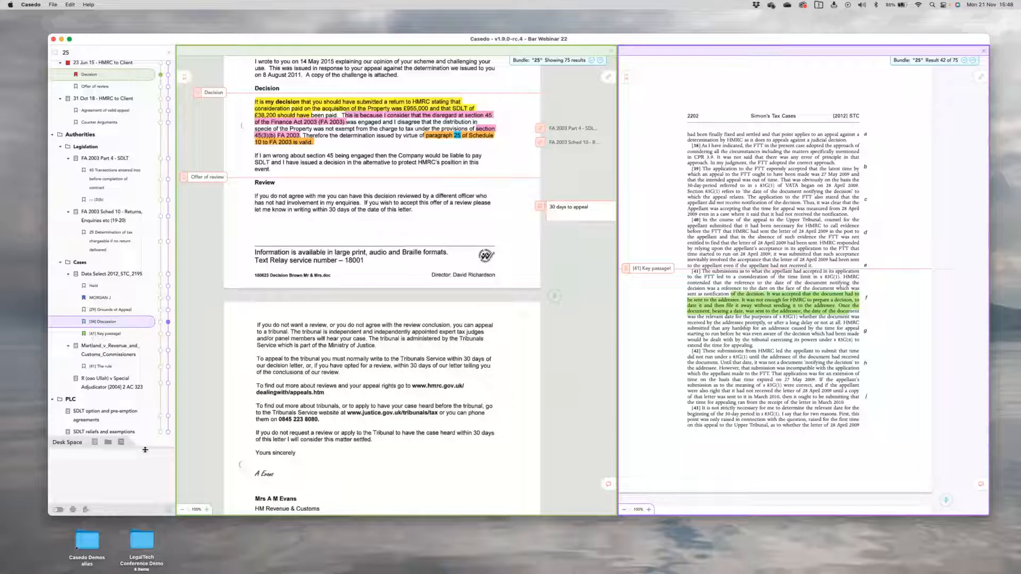
scroll(149, 293, "up", 3)
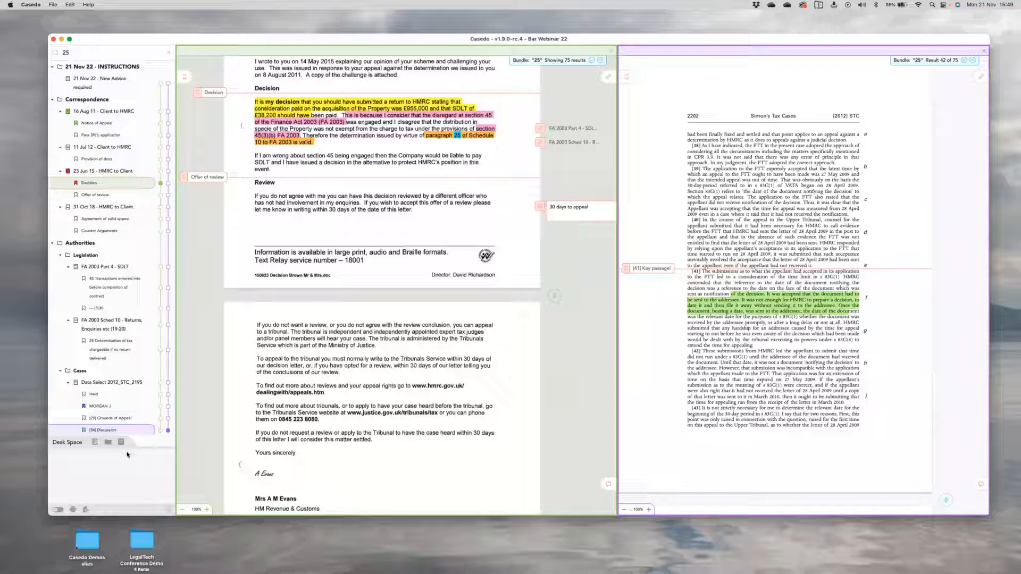
Step: Create a table of contents in the Desk Space, show it in the second pane and move it to the start of the bundle
left_click(95, 446)
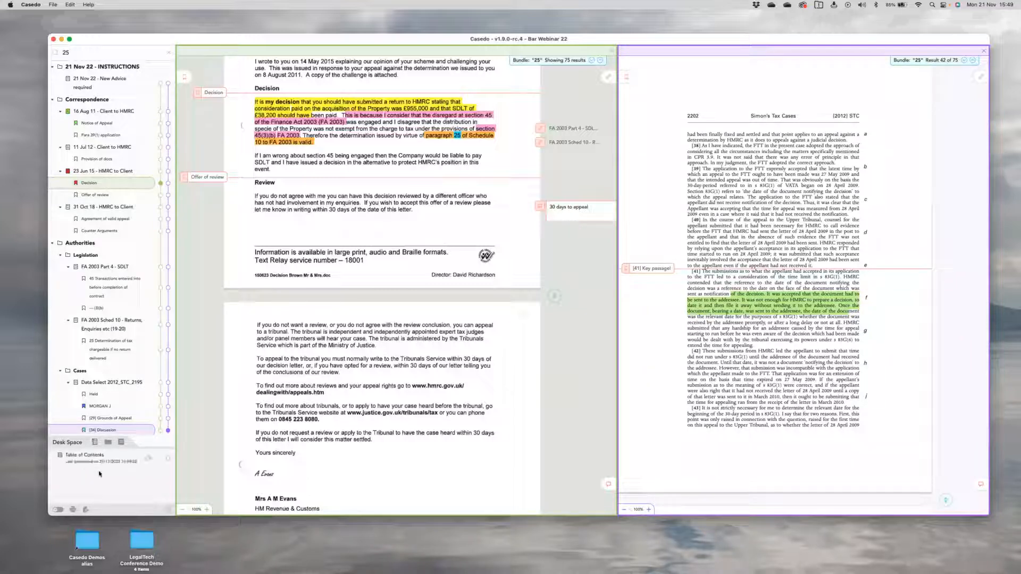
left_click(167, 462)
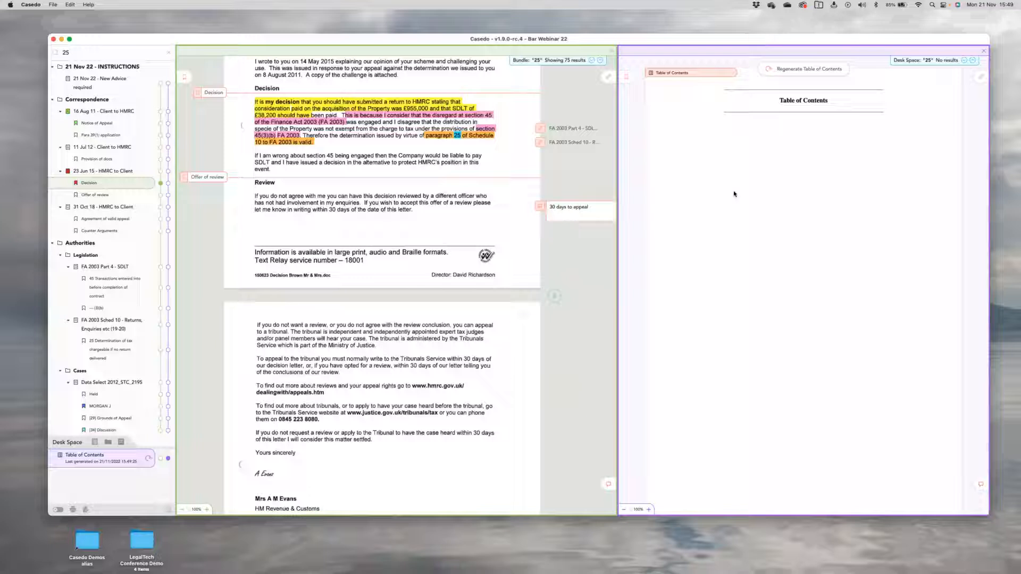
left_click_drag(101, 449, 121, 64)
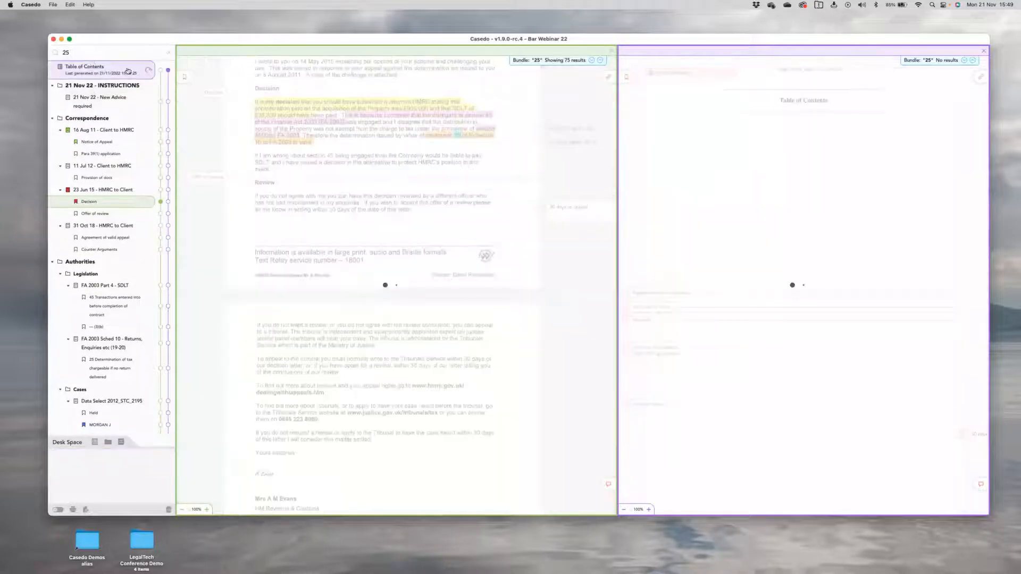
Step: Show the table of contents in the first pane as well, clear the bundle search and regenerate the table
left_click(160, 70)
left_click(168, 53)
left_click(360, 69)
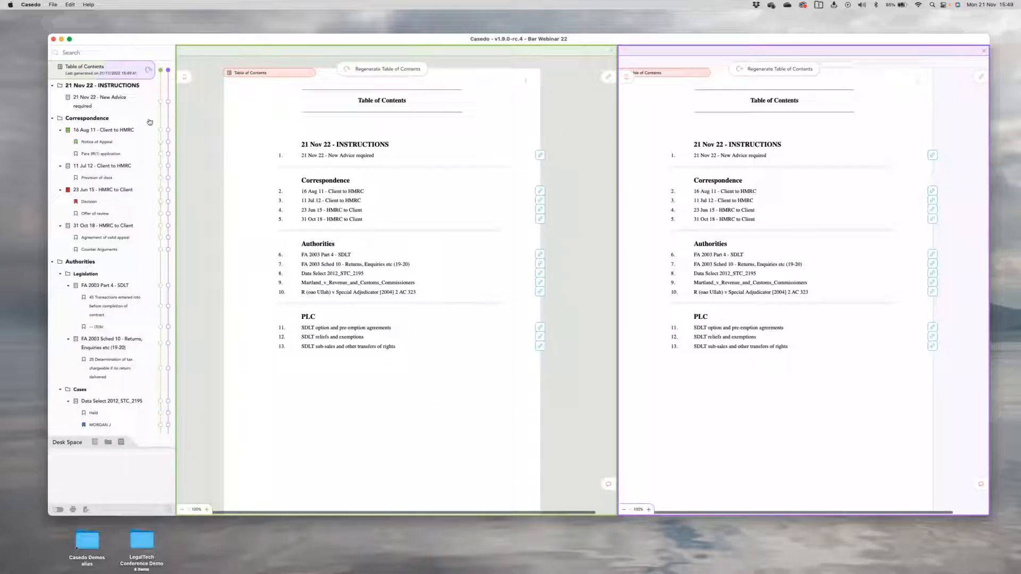
Step: Include comments in the table of contents and rename it "Comments"
left_click(525, 82)
left_click(525, 107)
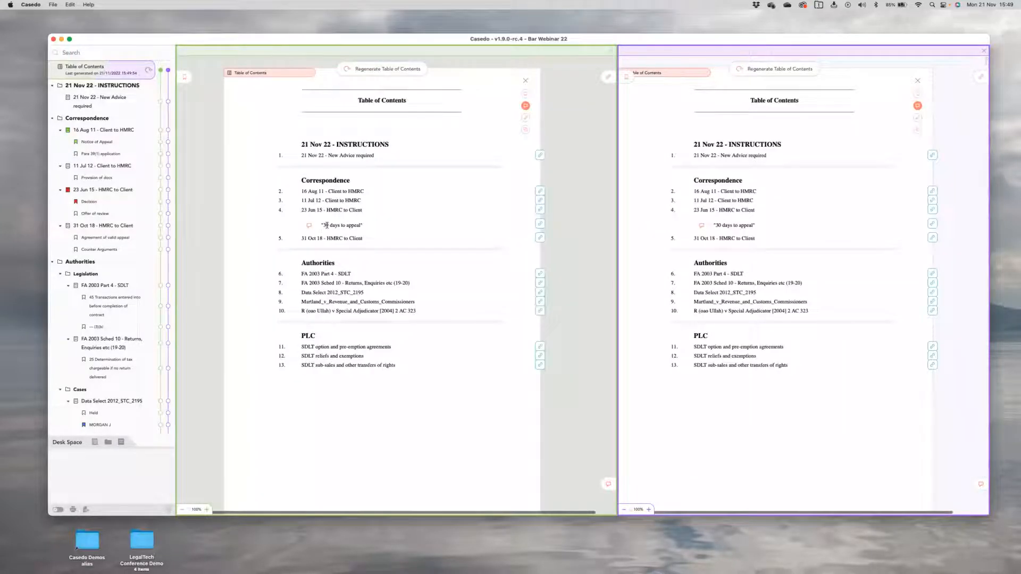
left_click_drag(368, 226, 319, 225)
double_click(83, 69)
type("Comments")
key("Return")
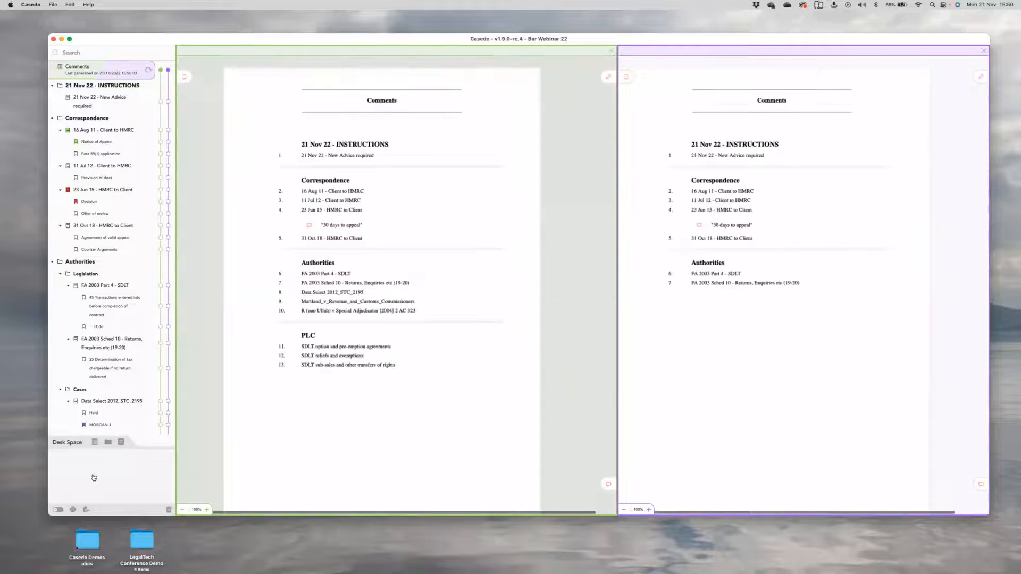
Step: Create a second table of contents named "Highlights" and place it in the bundle directly below Comments
left_click(95, 442)
double_click(91, 458)
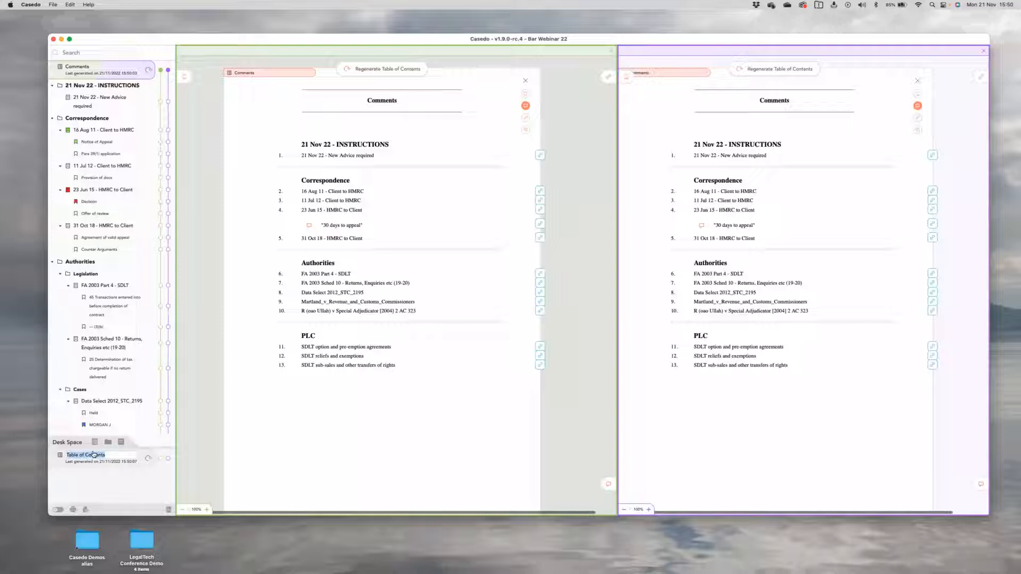
type("Highlihgts")
key("Return")
left_click_drag(93, 457, 77, 86)
double_click(77, 86)
type("H")
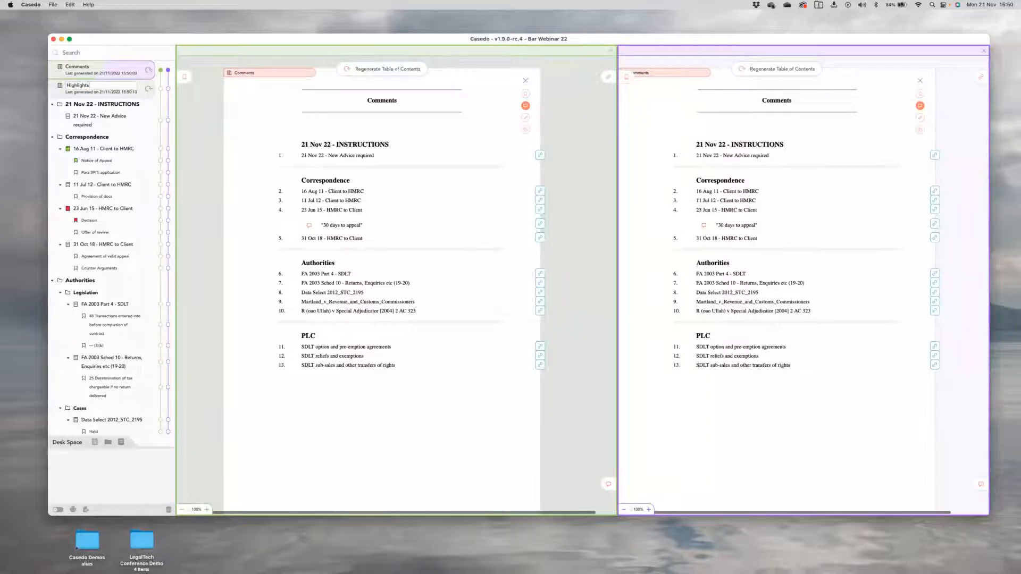
key("Return")
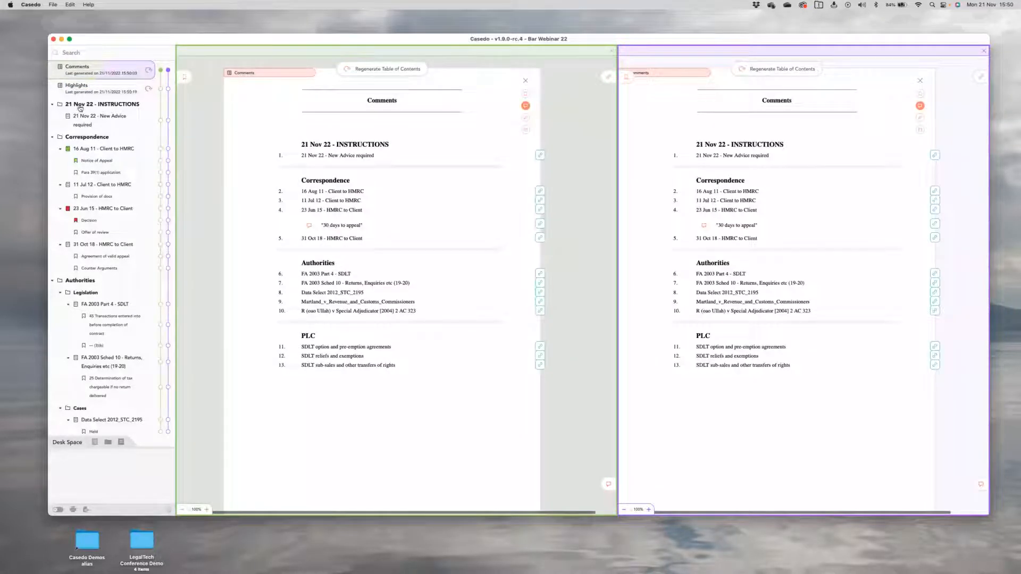
Step: Show the Highlights table of contents in the first pane, include the highlighted passages in it and look through its entries
left_click(160, 88)
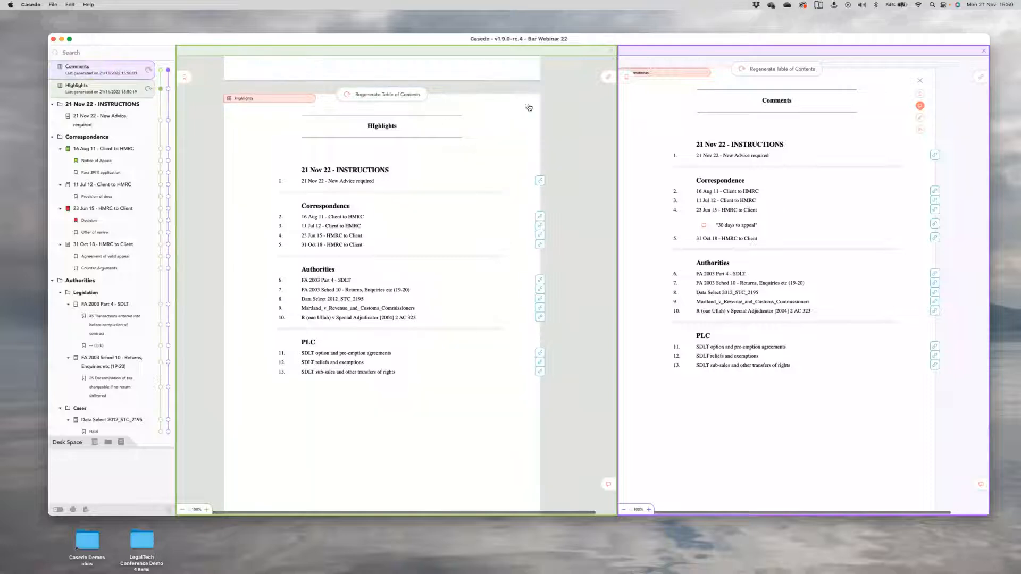
left_click(525, 107)
left_click(528, 146)
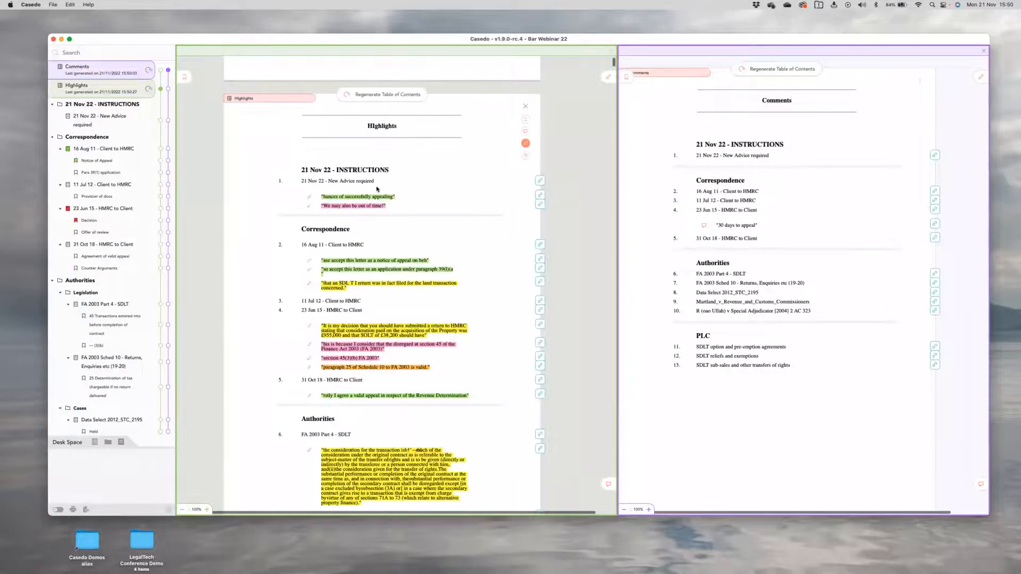
scroll(414, 365, "down", 3)
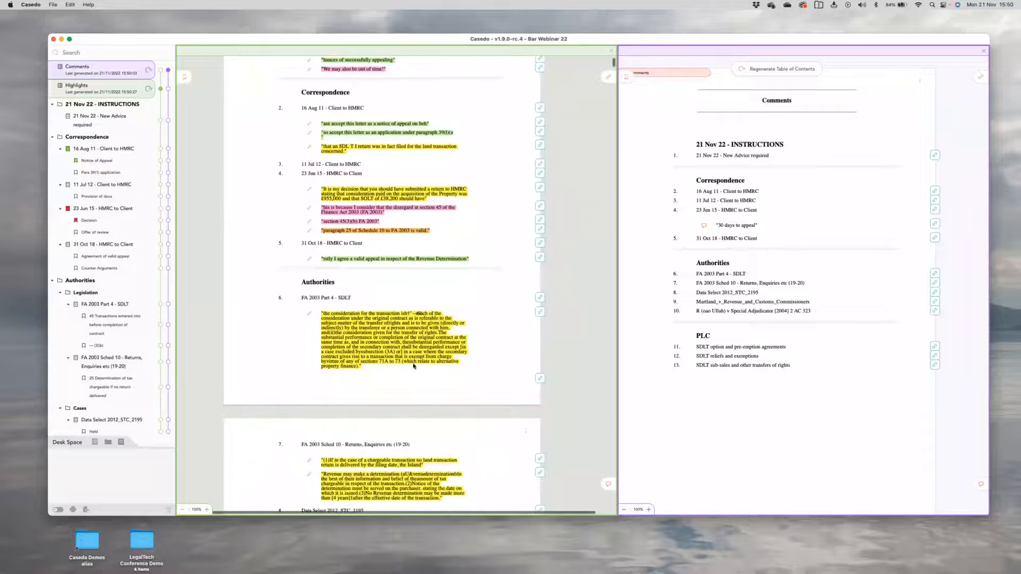
Step: Include bookmarks in the Highlights table of contents and look through its entries down to the PLC section
scroll(414, 365, "up", 5)
scroll(516, 249, "down", 3)
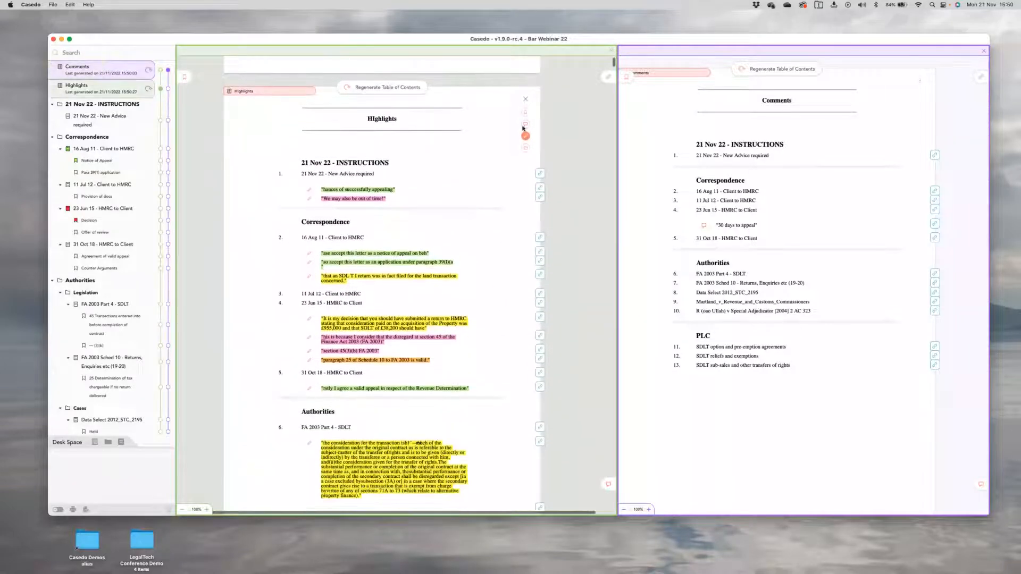
left_click(526, 113)
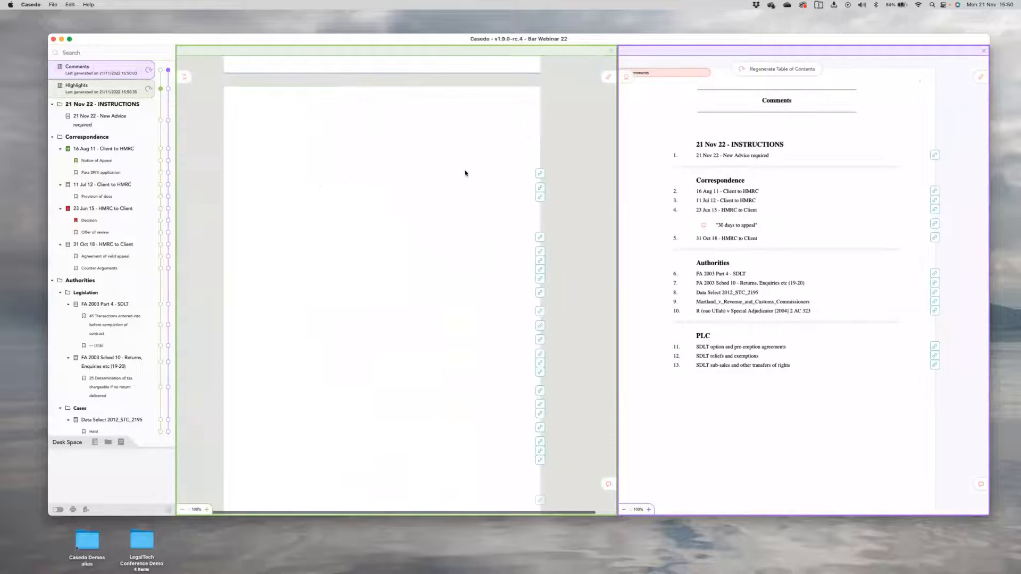
scroll(334, 272, "down", 2)
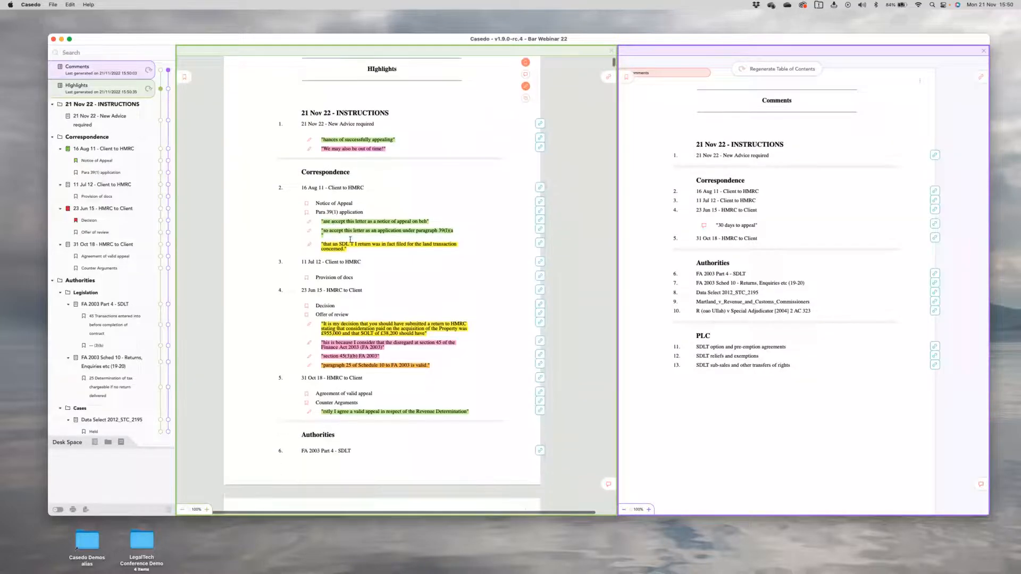
scroll(361, 226, "down", 8)
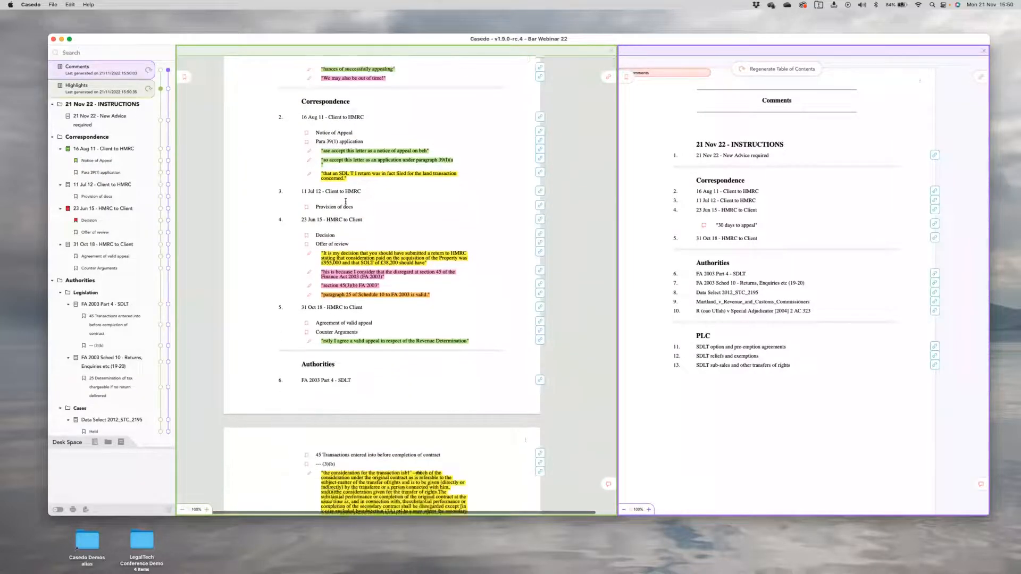
scroll(346, 204, "down", 10)
scroll(367, 210, "down", 2)
scroll(396, 333, "up", 7)
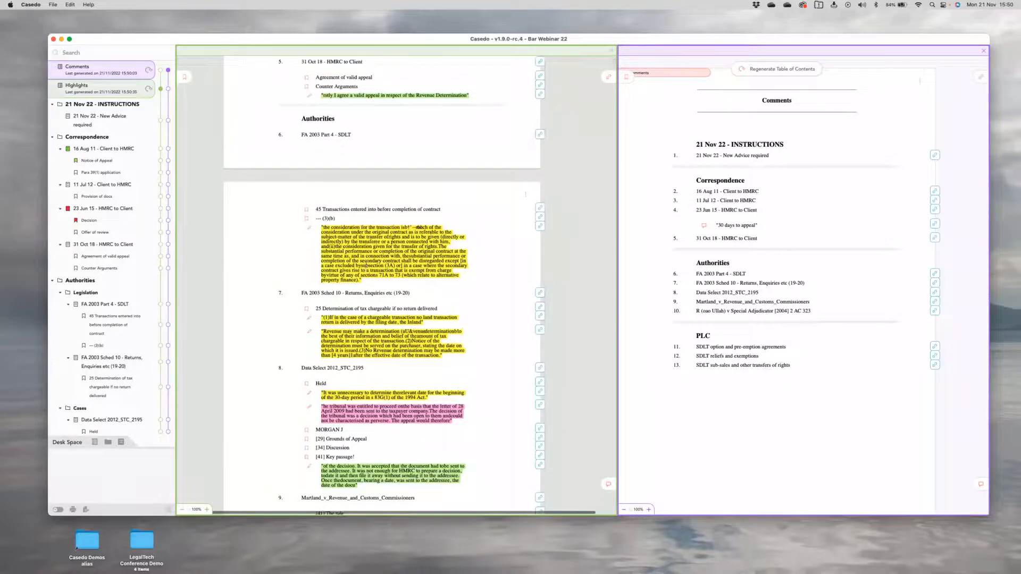
scroll(365, 265, "down", 3)
scroll(344, 318, "down", 2)
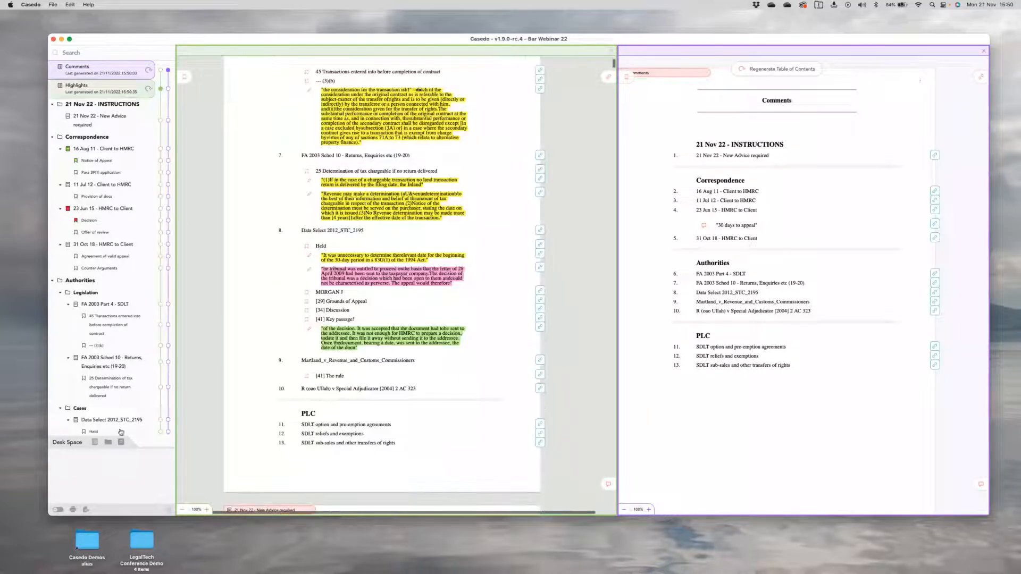
Step: Move the Highlights table of contents to the start of the Cases folder and regenerate it with comments included
left_click_drag(80, 88, 135, 396)
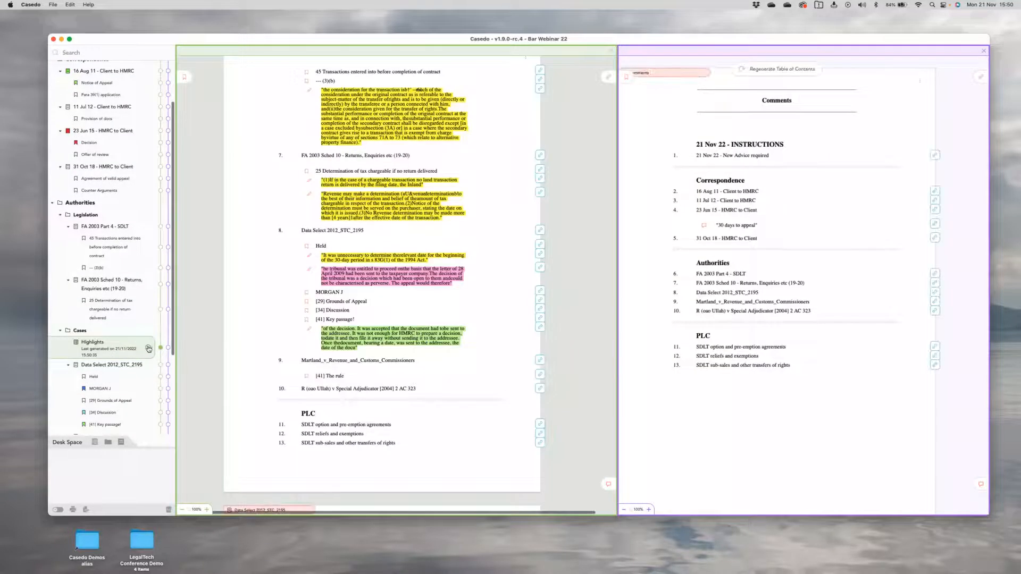
left_click(150, 349)
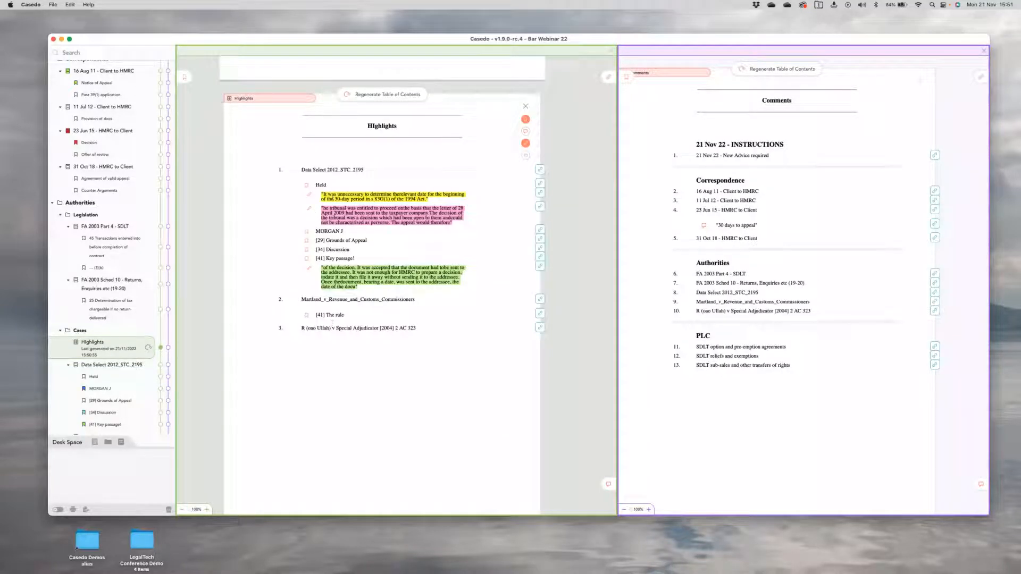
left_click(526, 132)
Step: Enlarge the Desk Space area beneath the bundle
scroll(107, 307, "up", 3)
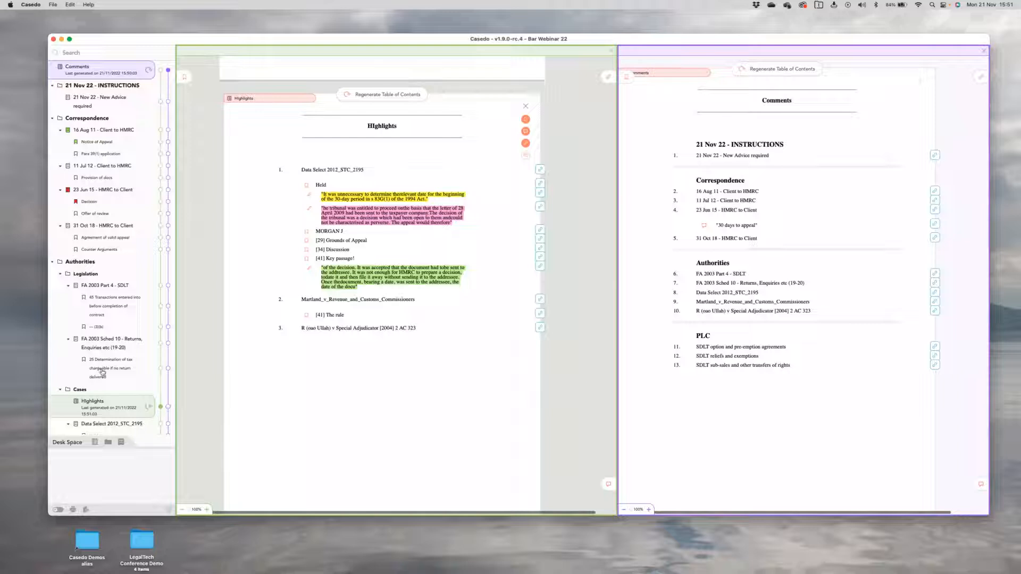
left_click_drag(150, 449, 150, 352)
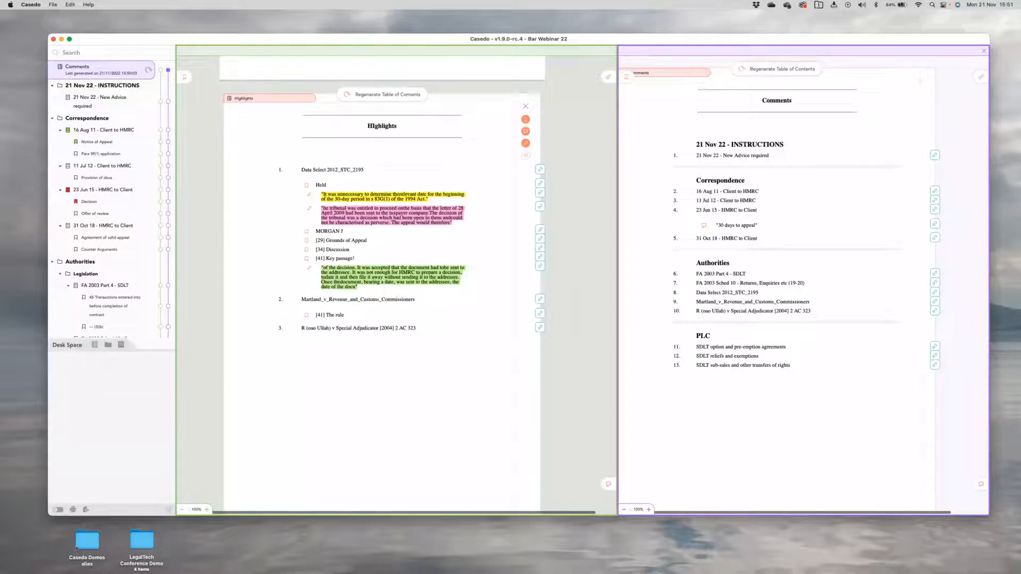